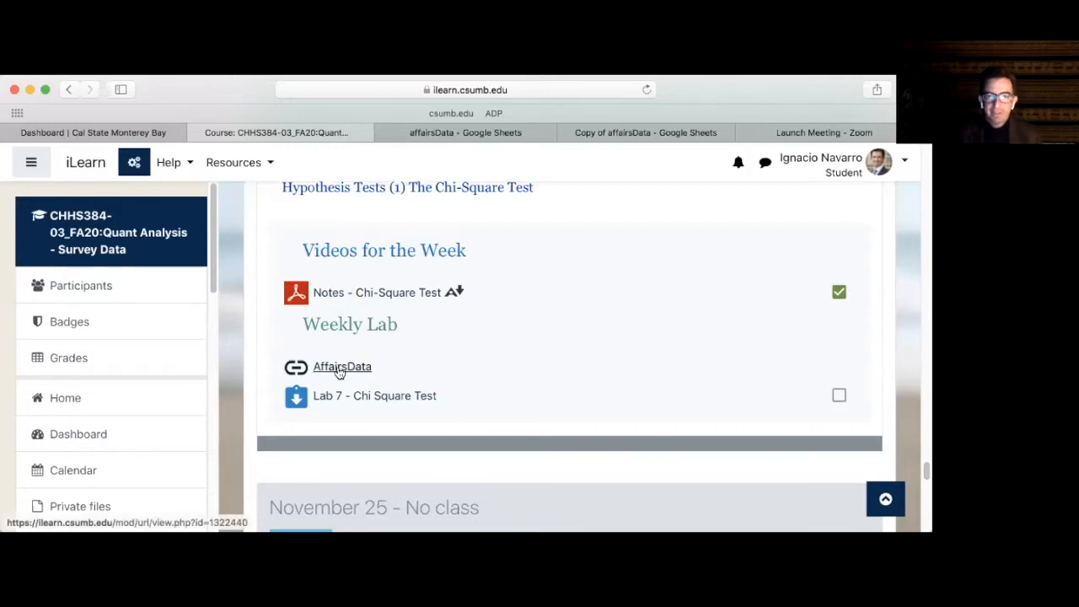
Switch to the Copy of affairsData spreadsheet and display the raw survey data on Sheet1.
left_click(467, 135)
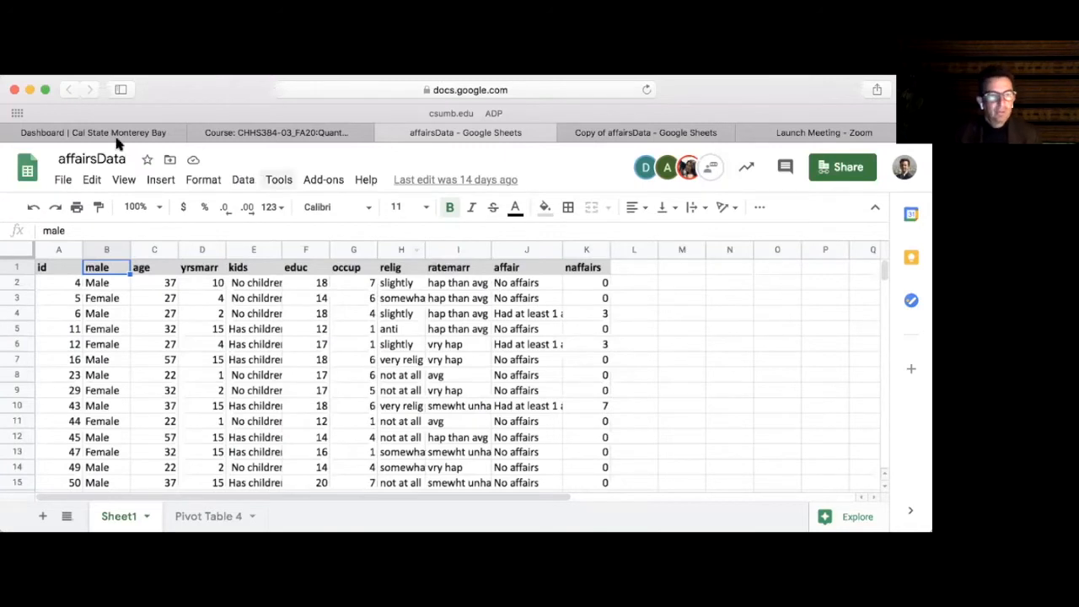
left_click(63, 180)
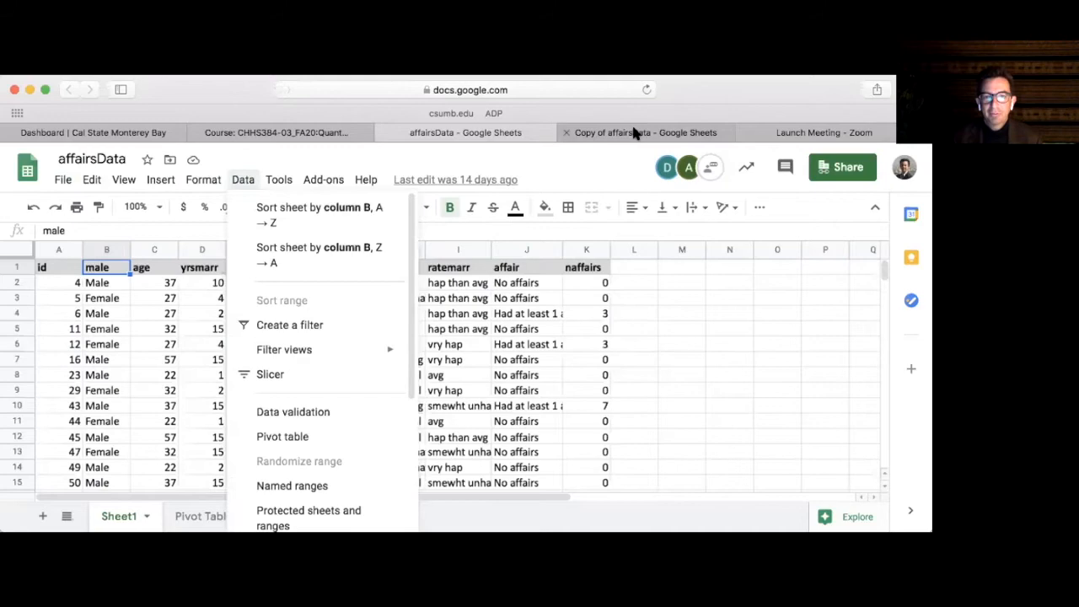
left_click(636, 134)
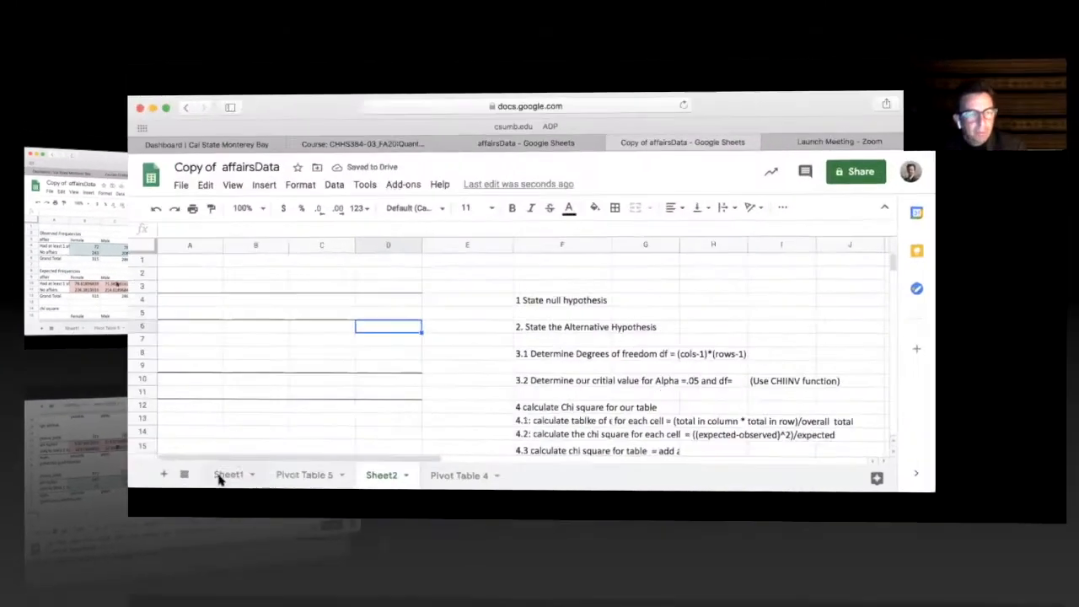
left_click(218, 478)
left_click(332, 406)
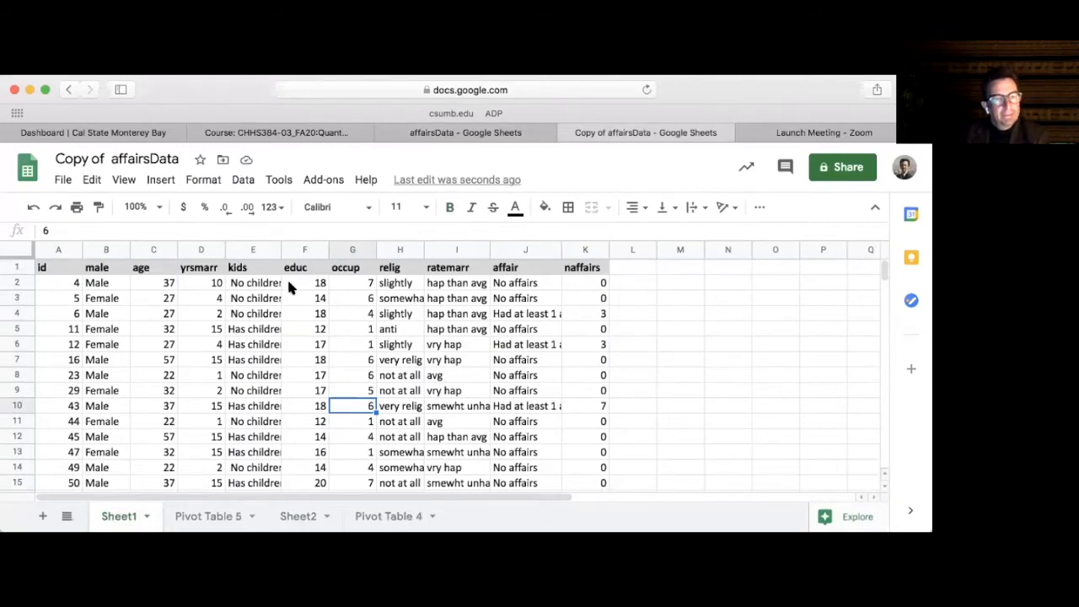
Examine the id, male and affair variables and their response categories in the first data rows.
left_click(42, 268)
left_click(46, 289)
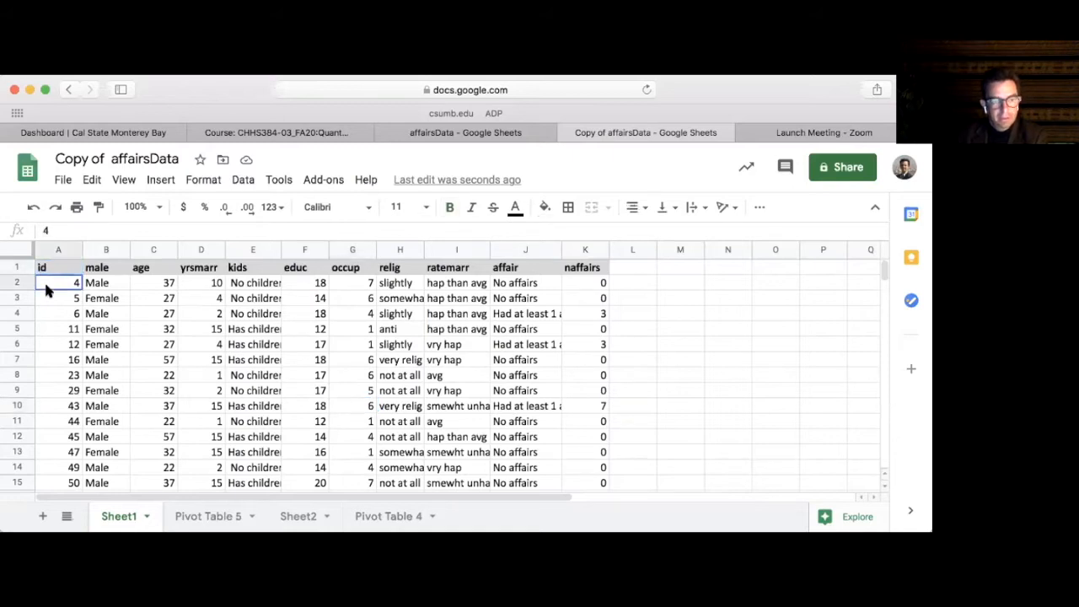
left_click(101, 268)
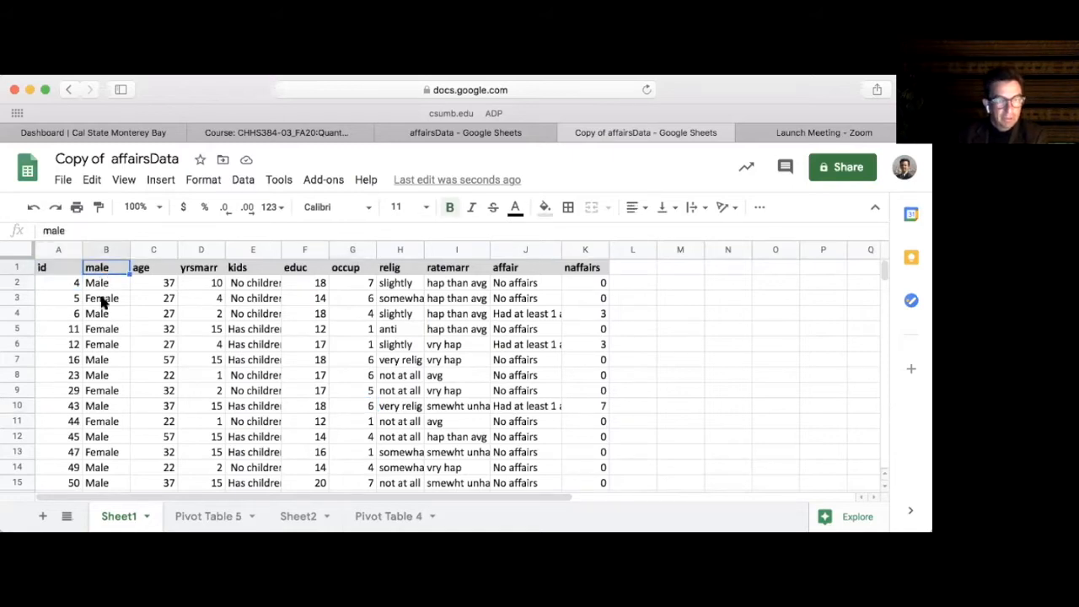
left_click(101, 283)
left_click(102, 299)
left_click(101, 317)
left_click(107, 283)
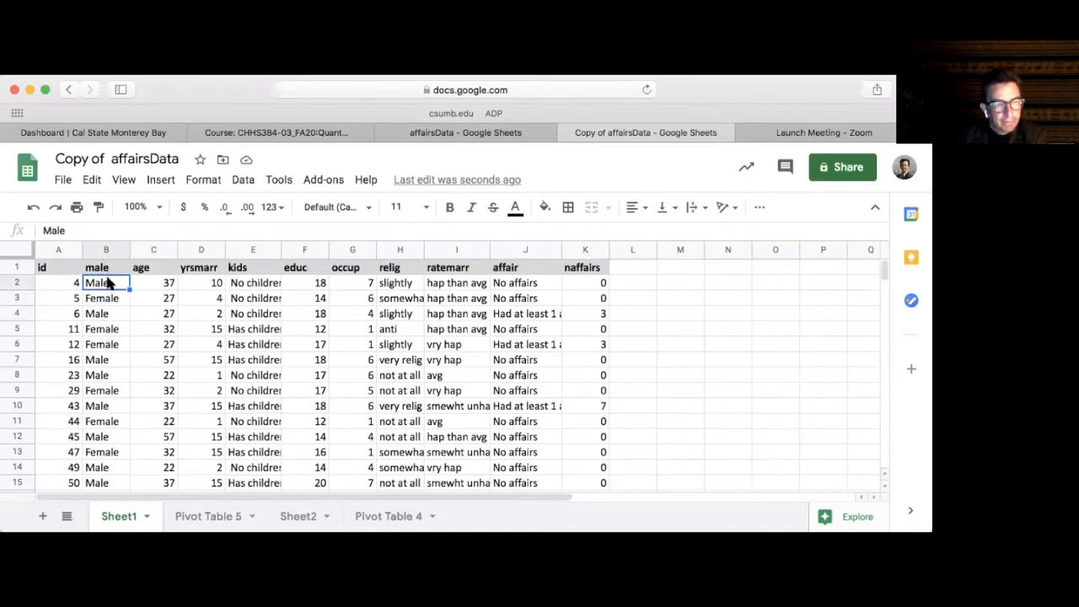
left_click(524, 269)
left_click(523, 285)
left_click(523, 299)
left_click(523, 284)
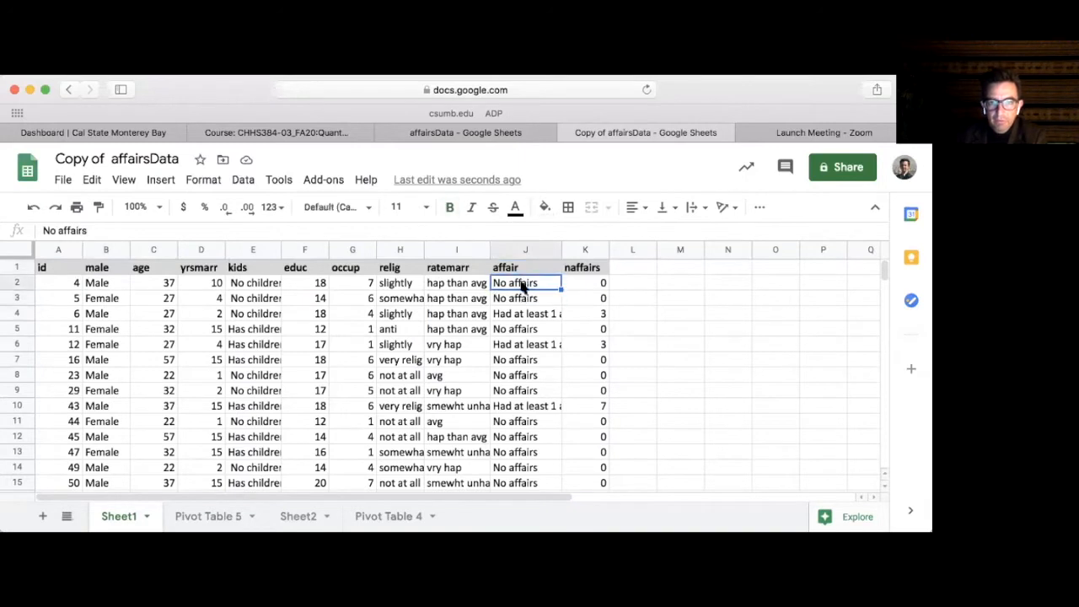
left_click(523, 299)
left_click(521, 314)
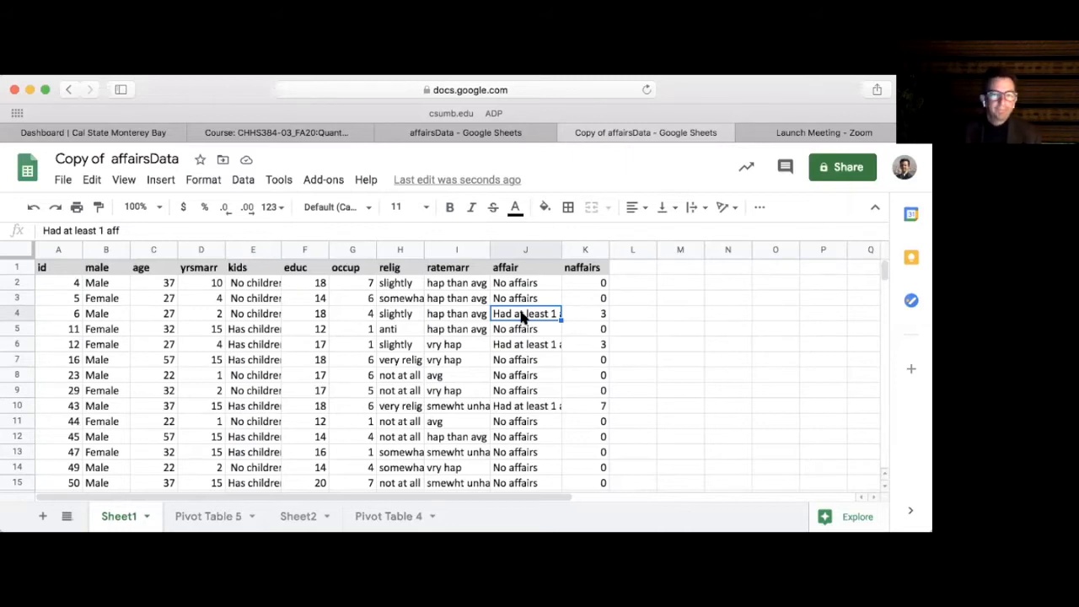
Create a pivot table in a new sheet from the full data range A1:K602 on Sheet1.
left_click_drag(43, 268, 594, 361)
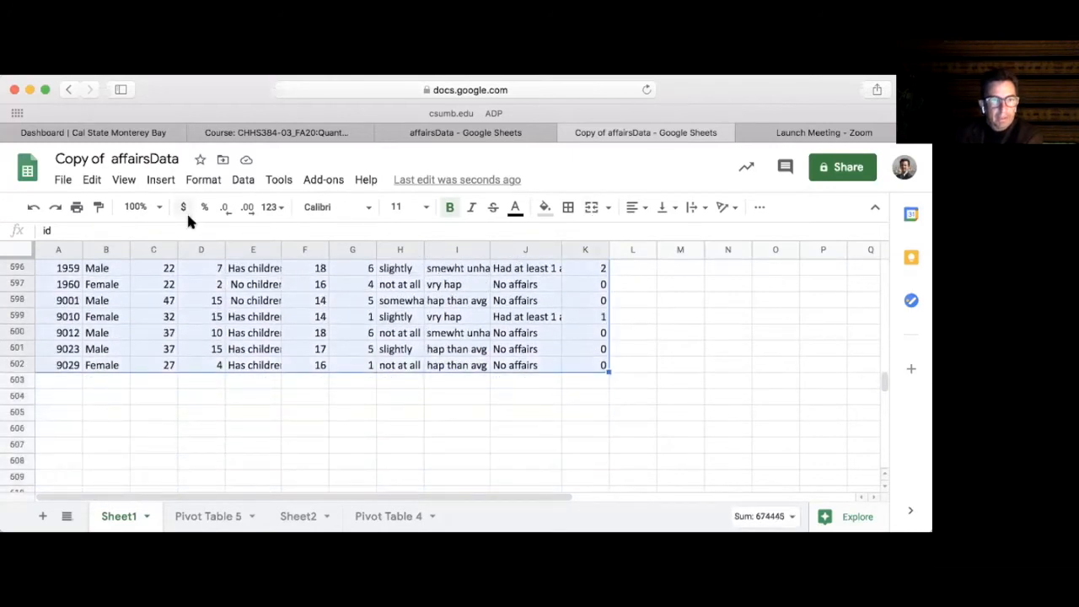
left_click(243, 182)
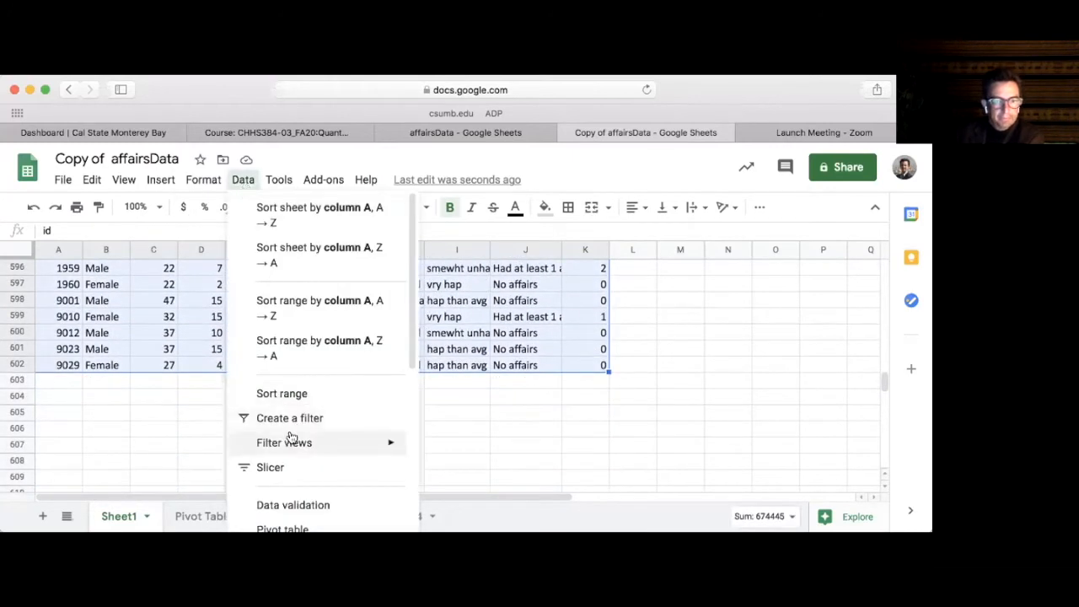
left_click(295, 529)
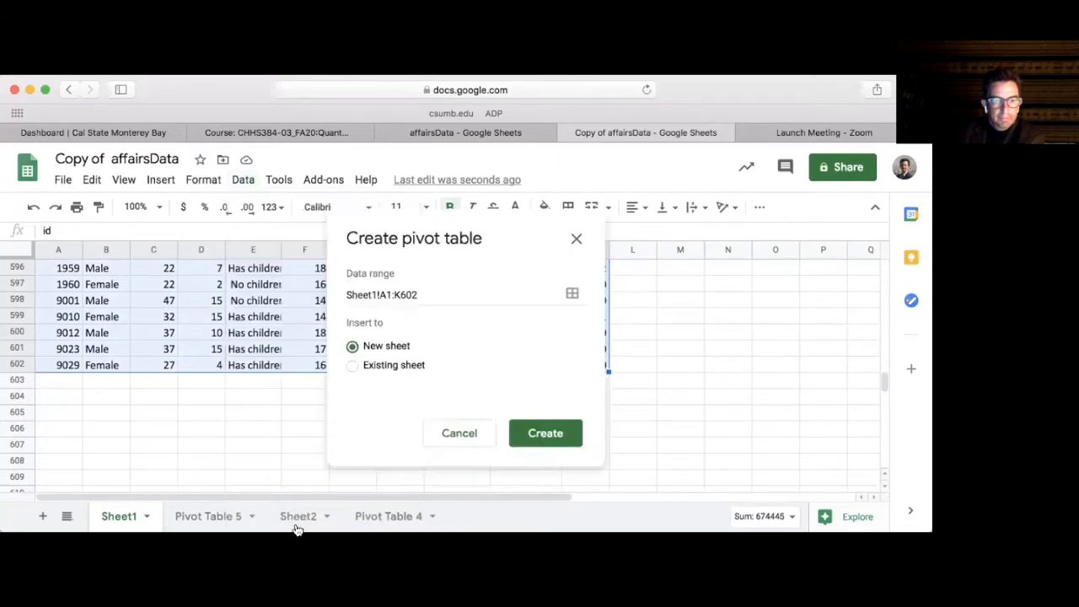
left_click(546, 433)
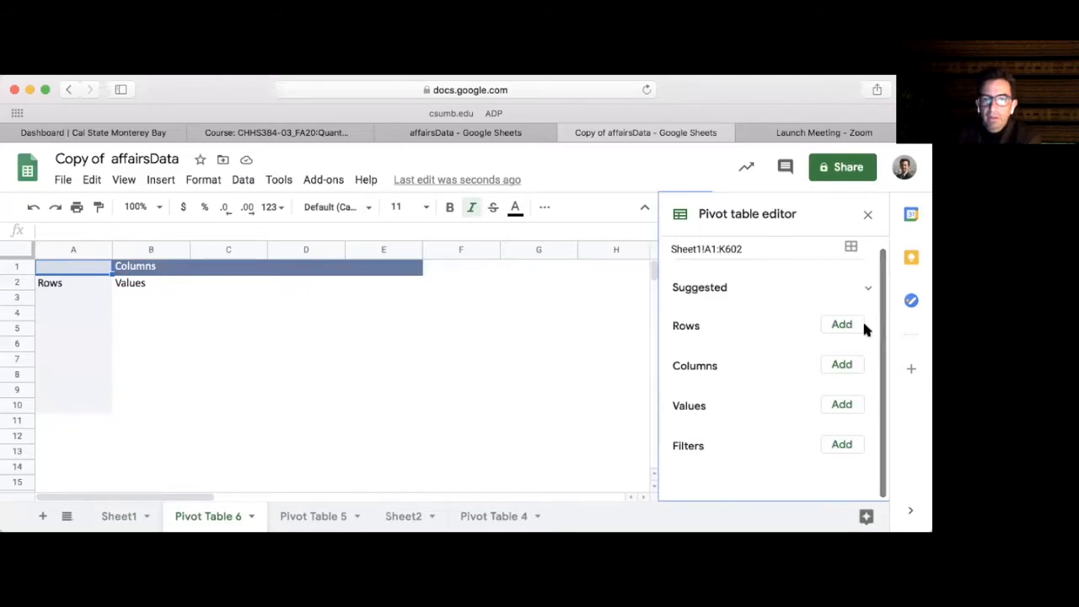
Add affair as the row field and male as the column field of the pivot table.
left_click(842, 326)
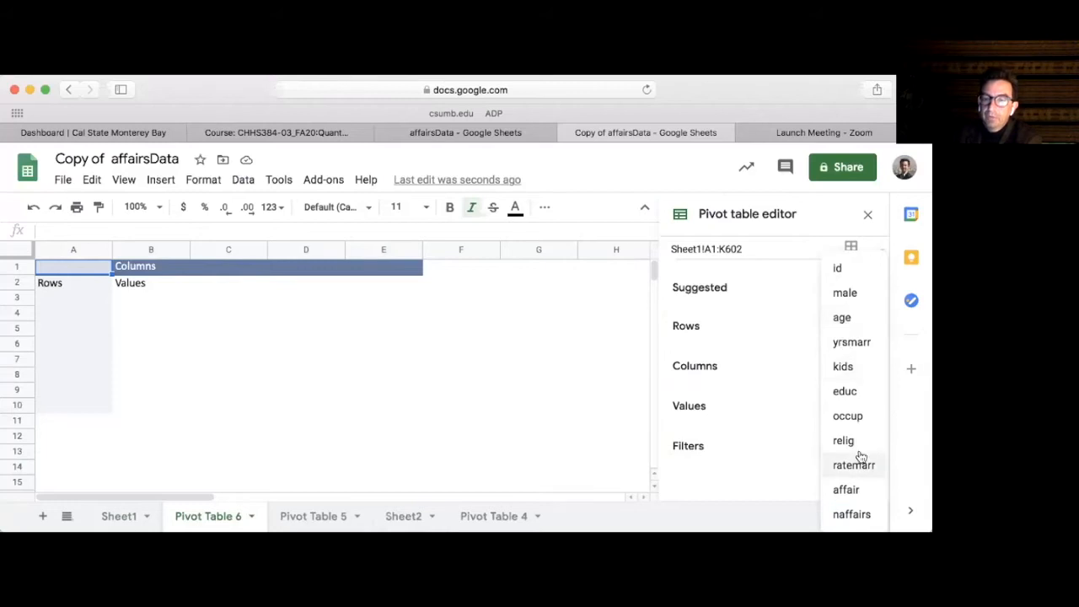
left_click(848, 490)
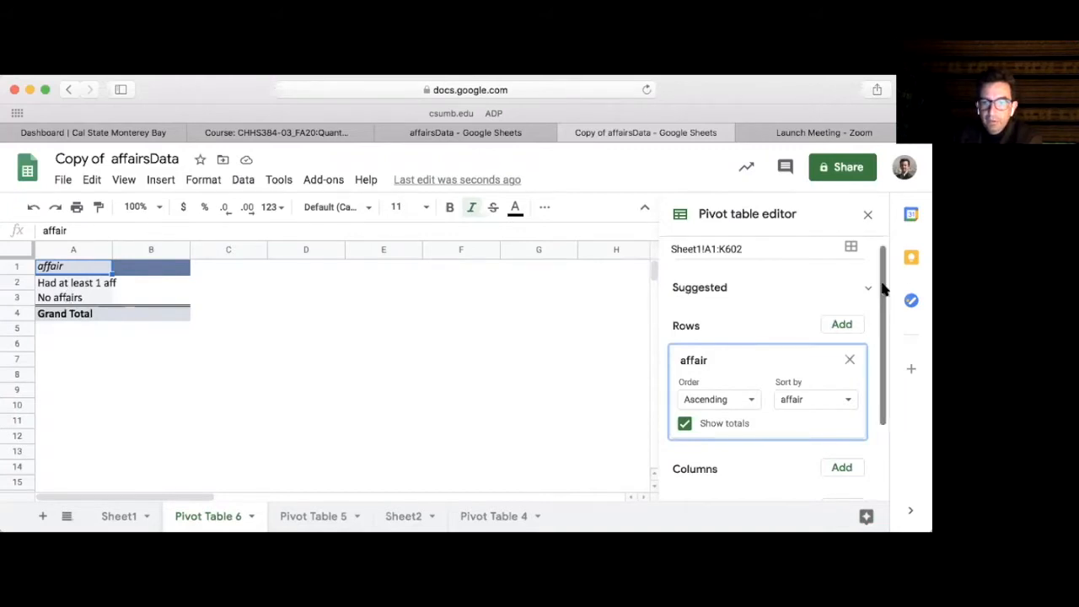
scroll(884, 288, "down", 3)
left_click(842, 403)
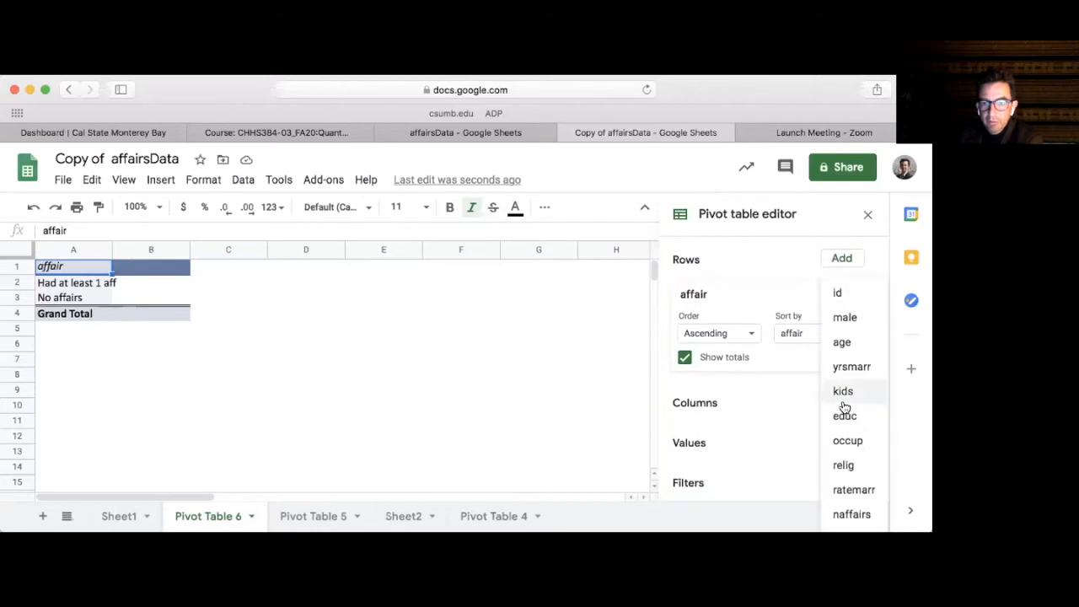
left_click(851, 318)
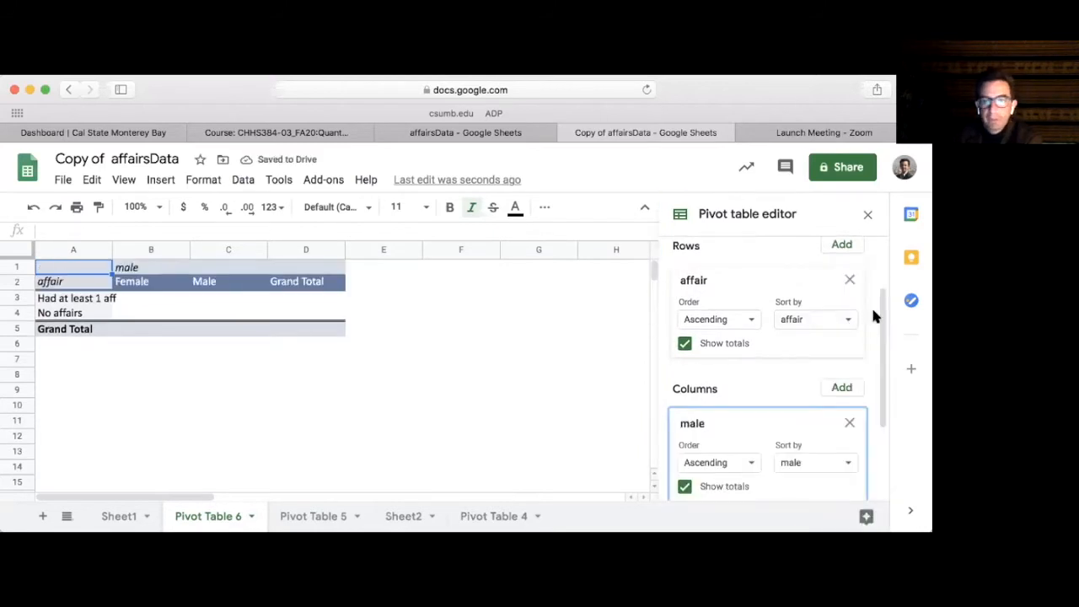
Add affair as the pivot table's value field, summarized by COUNTA.
scroll(881, 345, "down", 2)
scroll(882, 345, "down", 2)
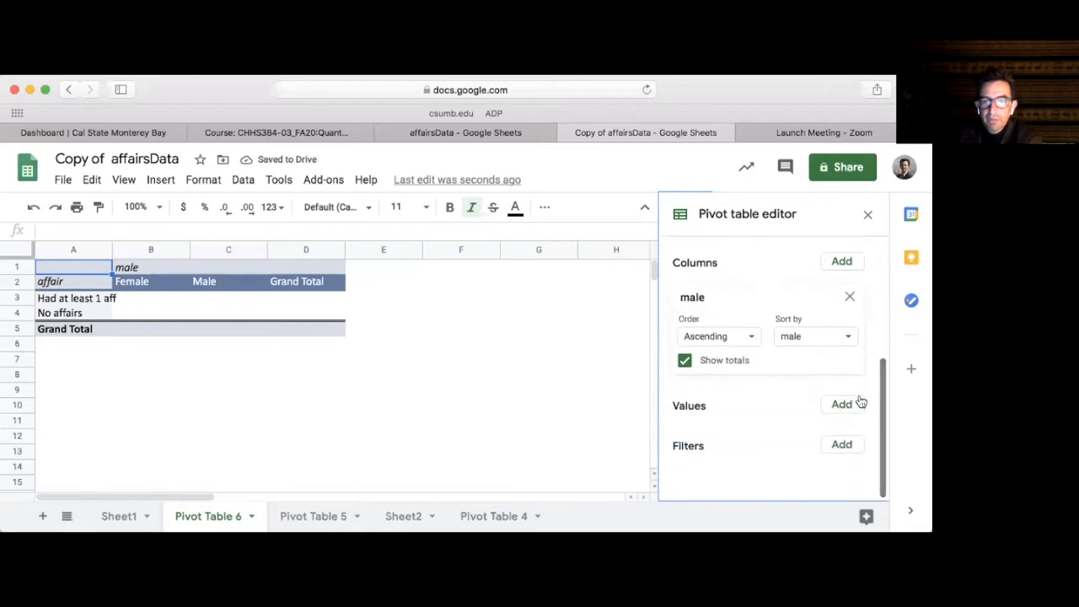
left_click(841, 405)
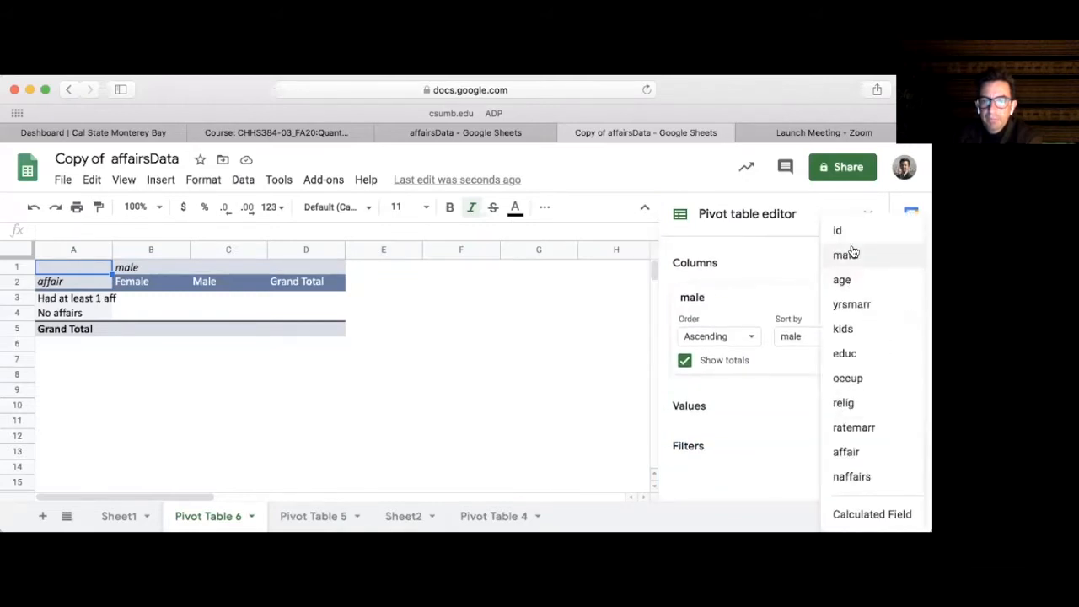
left_click(848, 452)
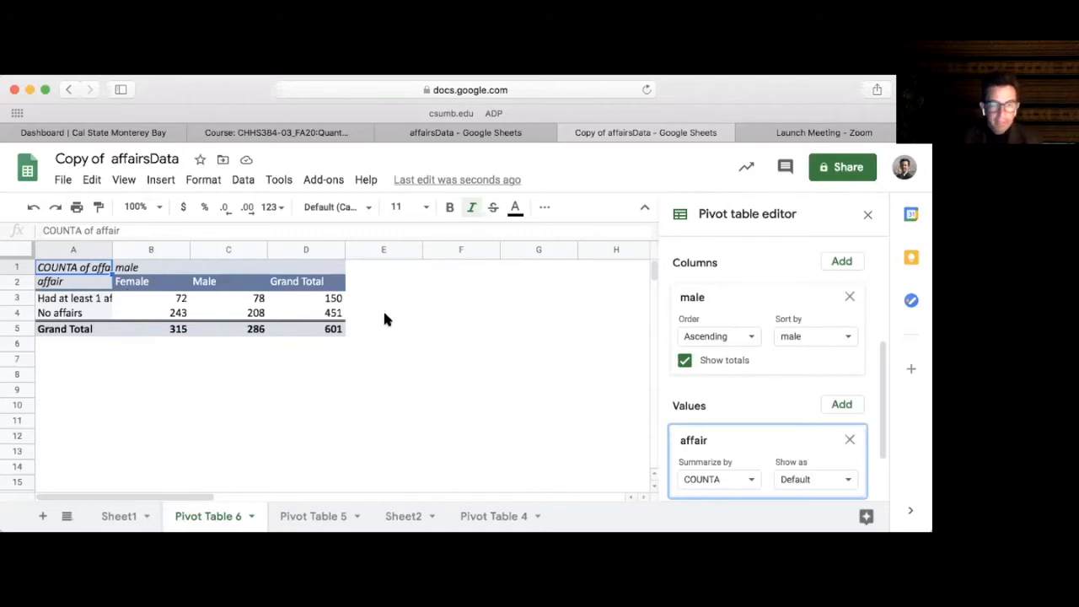
Review the female and male totals, then show the affair values as % of column and compare both sexes.
left_click(161, 334)
left_click(235, 332)
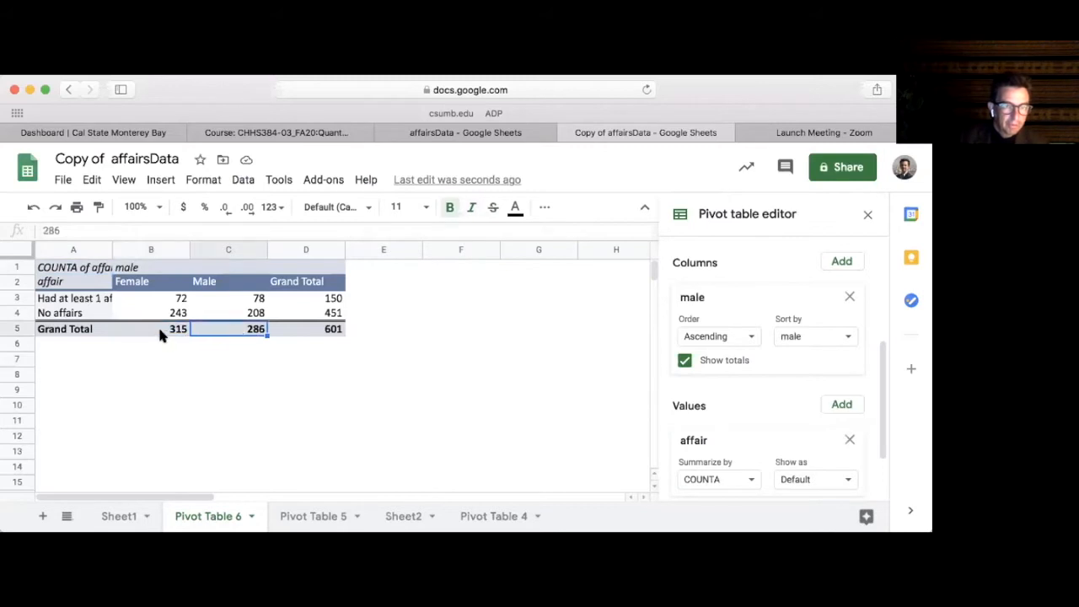
left_click(160, 332)
left_click(226, 333)
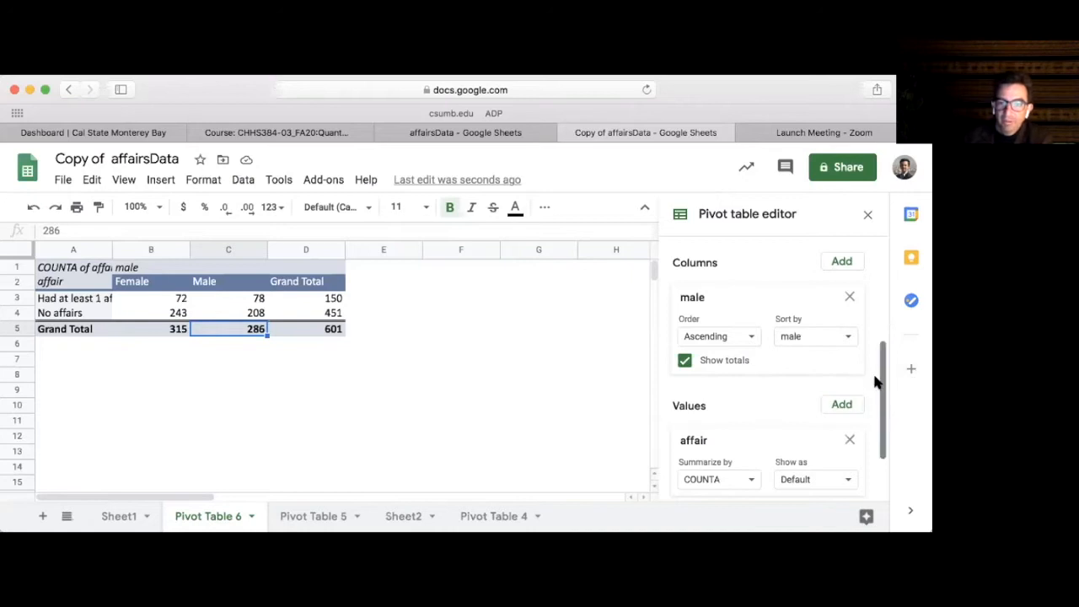
left_click_drag(882, 394, 883, 426)
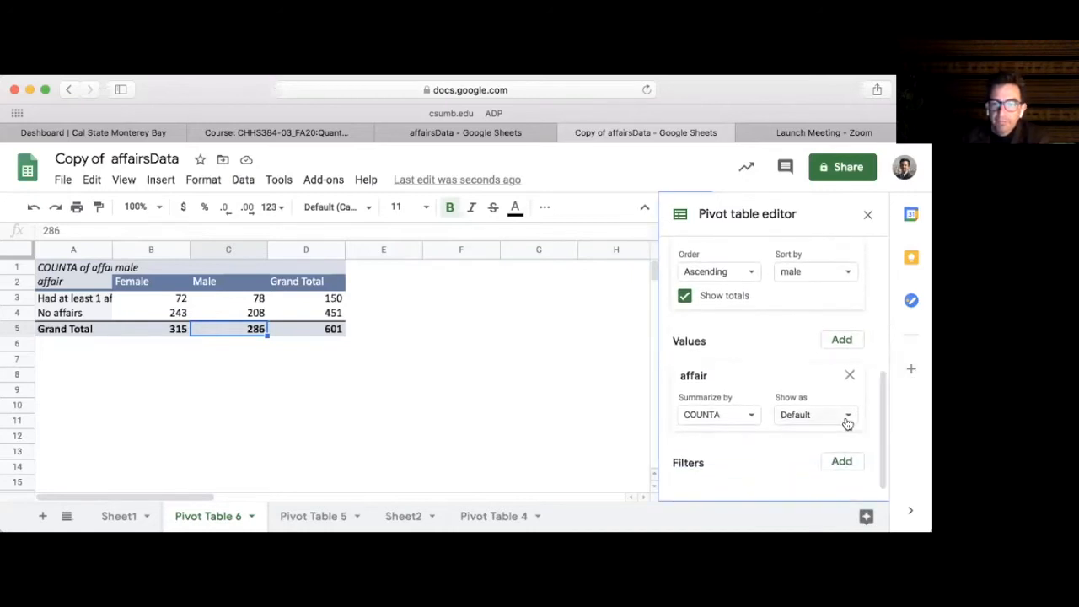
left_click(848, 416)
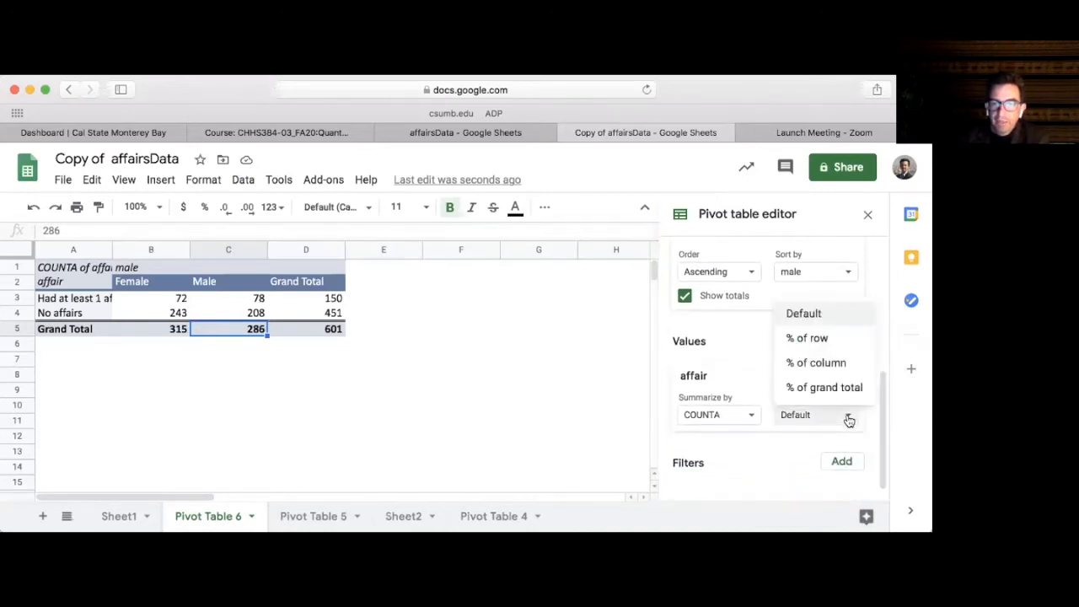
left_click(833, 365)
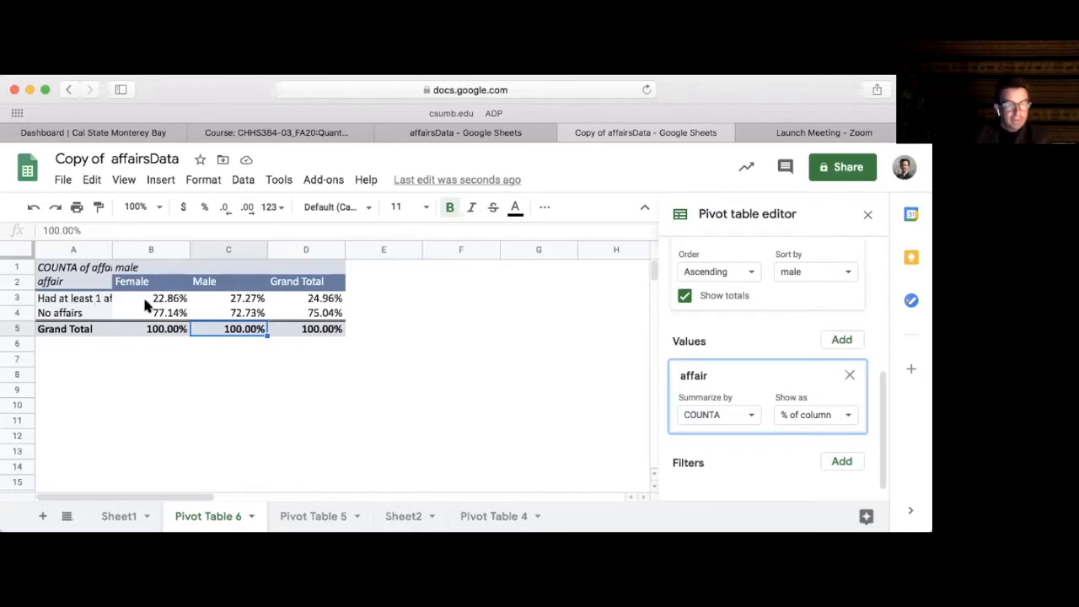
left_click_drag(148, 300, 149, 316)
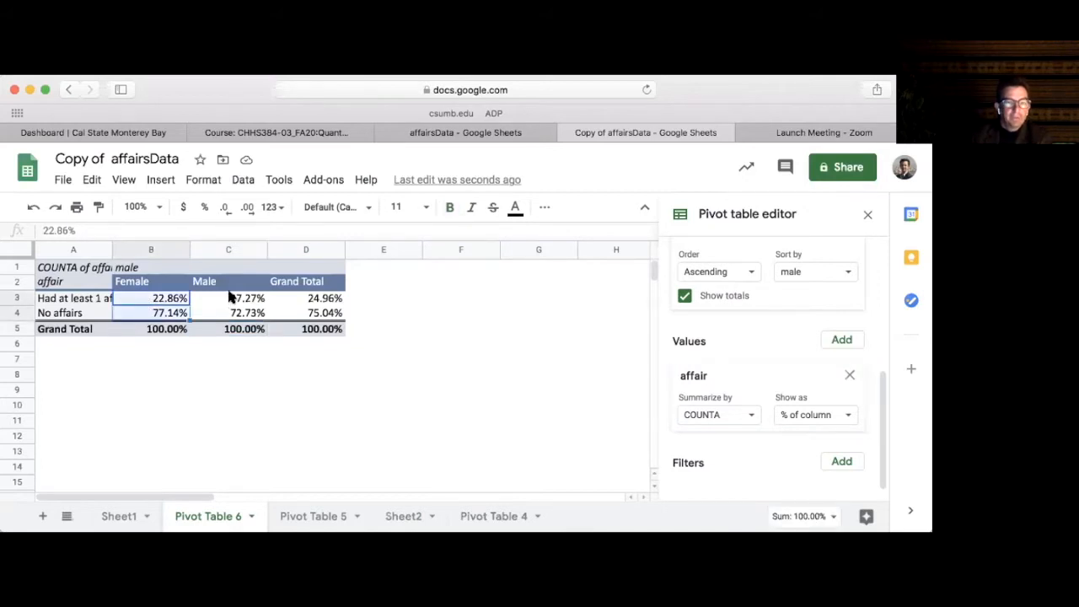
left_click_drag(229, 297, 229, 317)
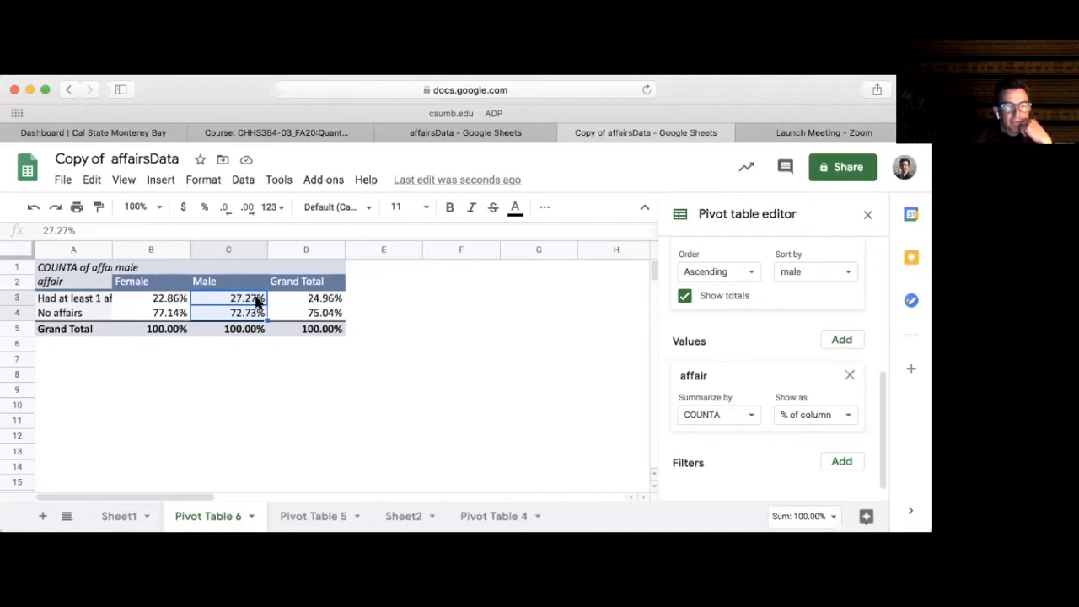
left_click(250, 302)
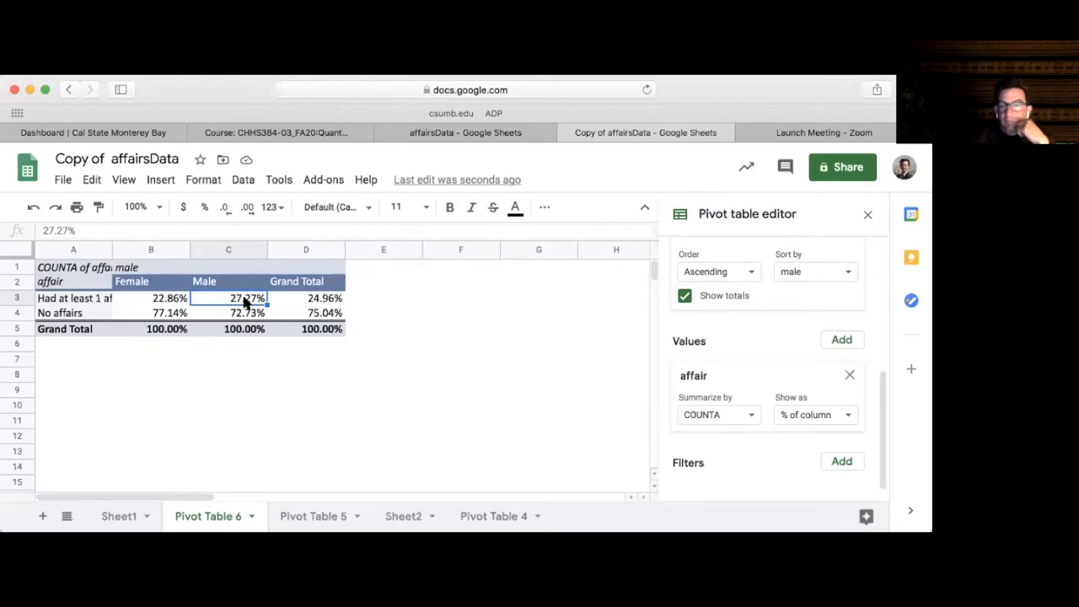
left_click(155, 301)
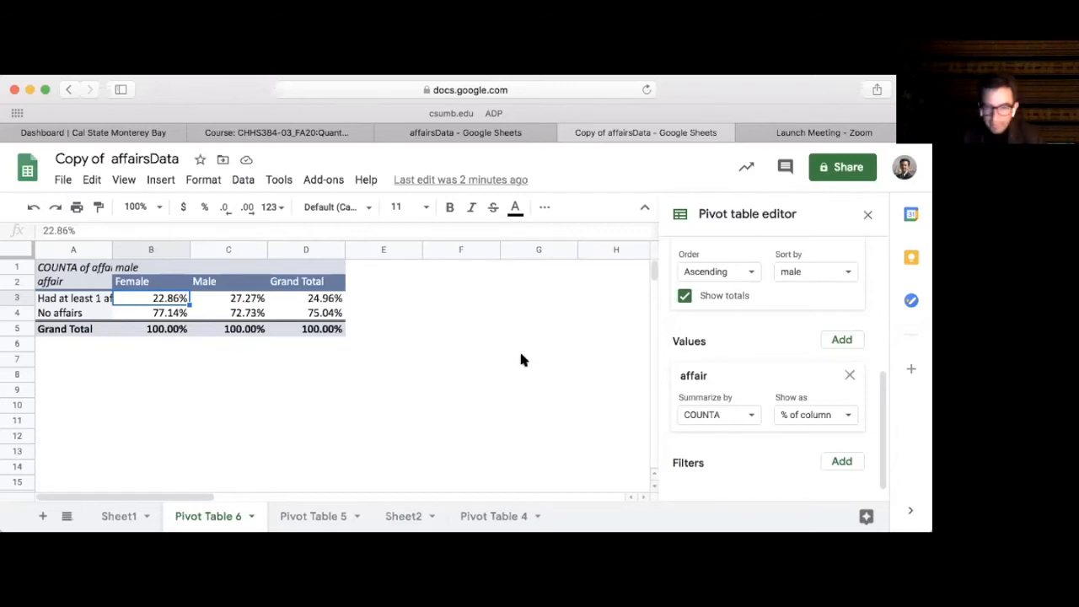
Return the affair values in the pivot table to the Default display.
left_click(847, 417)
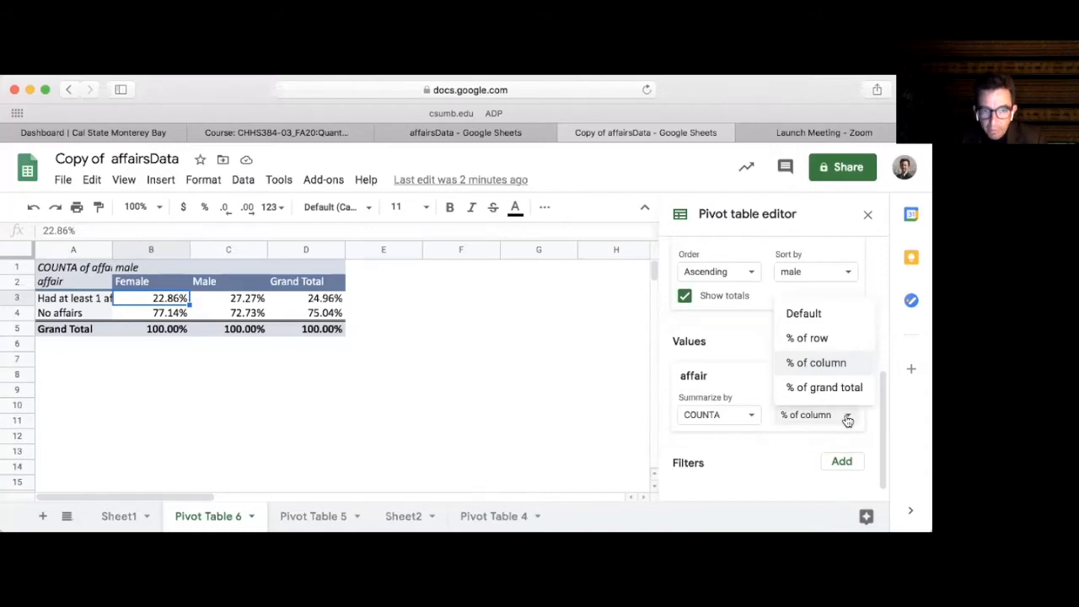
left_click(817, 315)
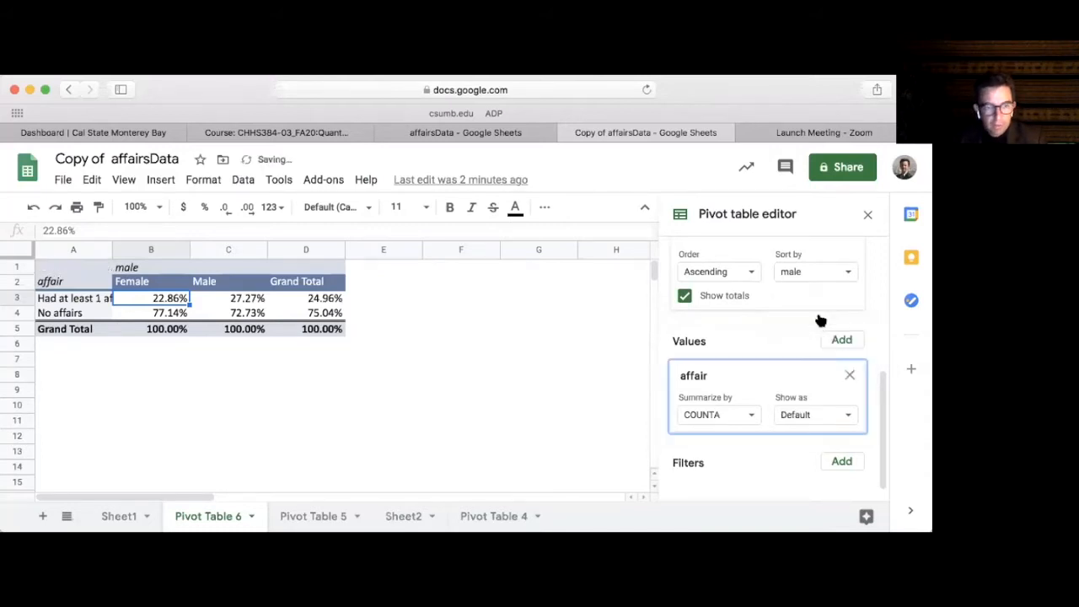
left_click(192, 359)
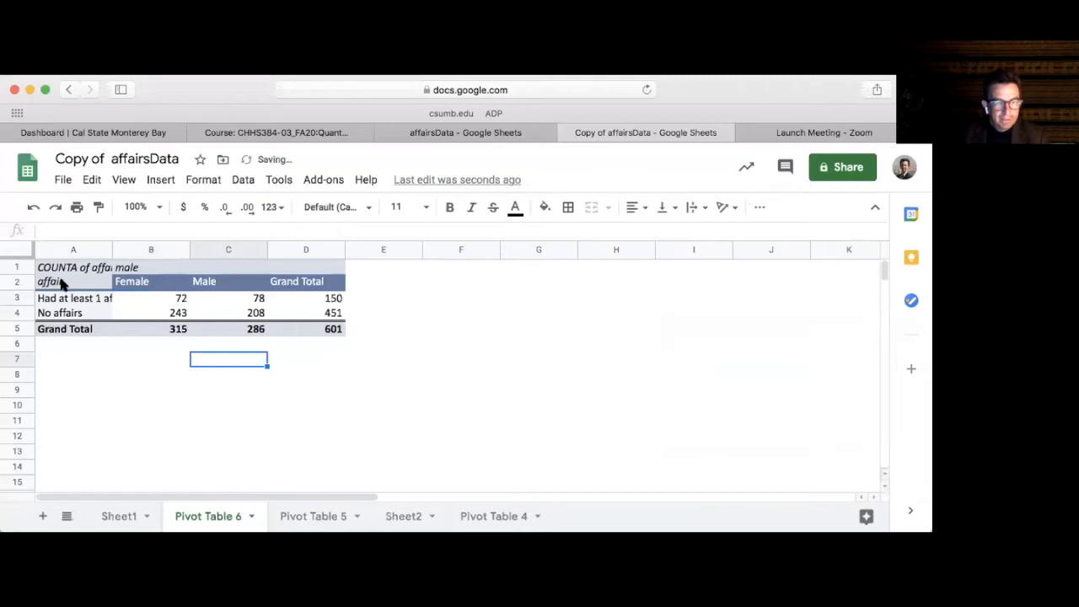
Copy the pivot table's contents from the affair header row through the grand total, range A2:D5.
left_click(60, 285)
left_click_drag(61, 285, 322, 329)
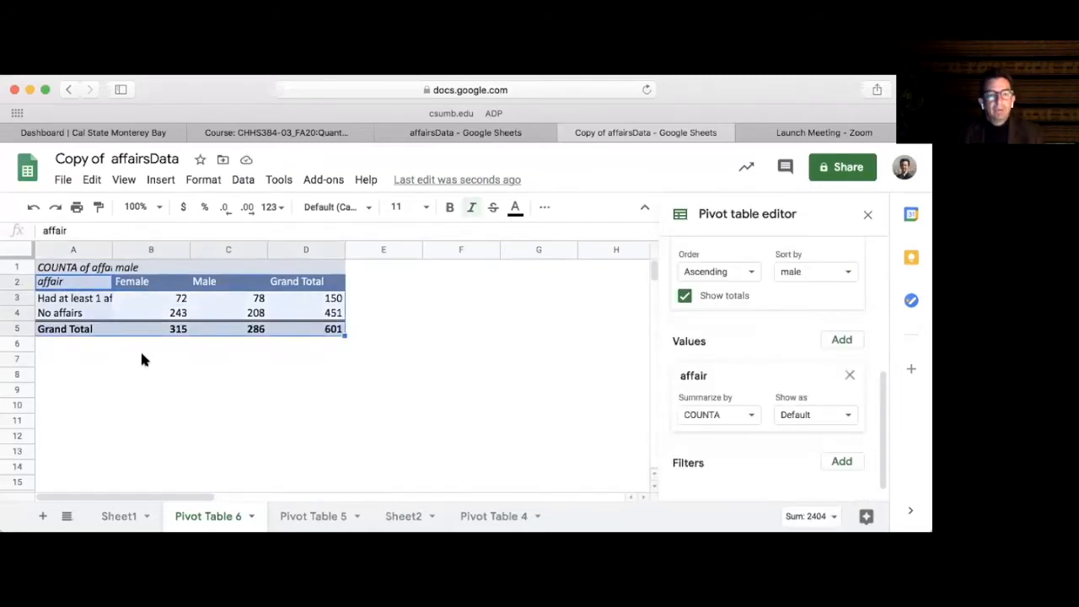
right_click(215, 312)
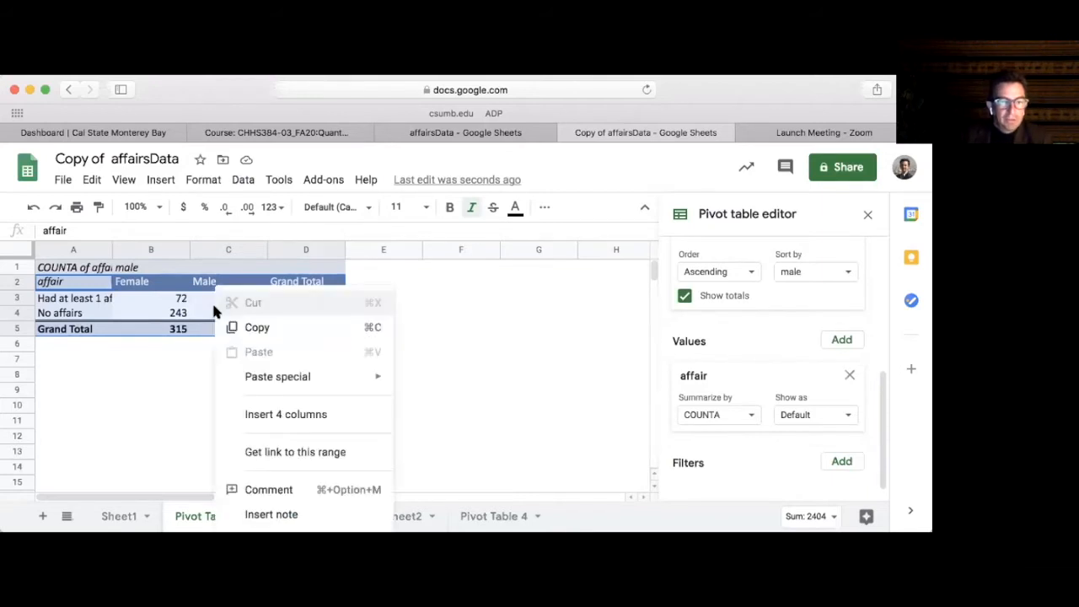
left_click(251, 329)
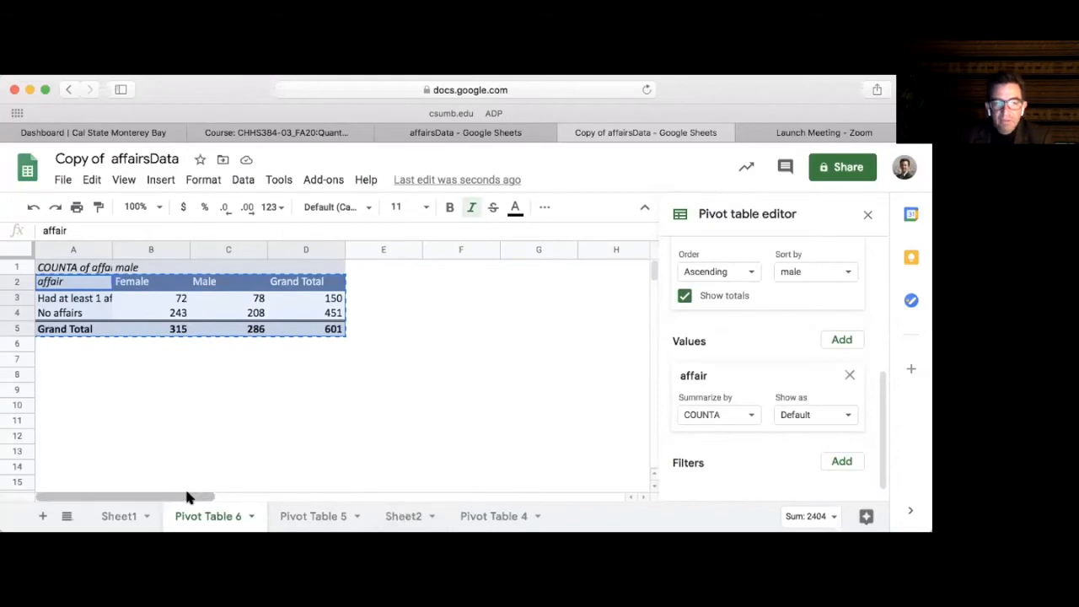
Paste the copied frequency table into Sheet2 starting at cell A3, as values only.
left_click(406, 517)
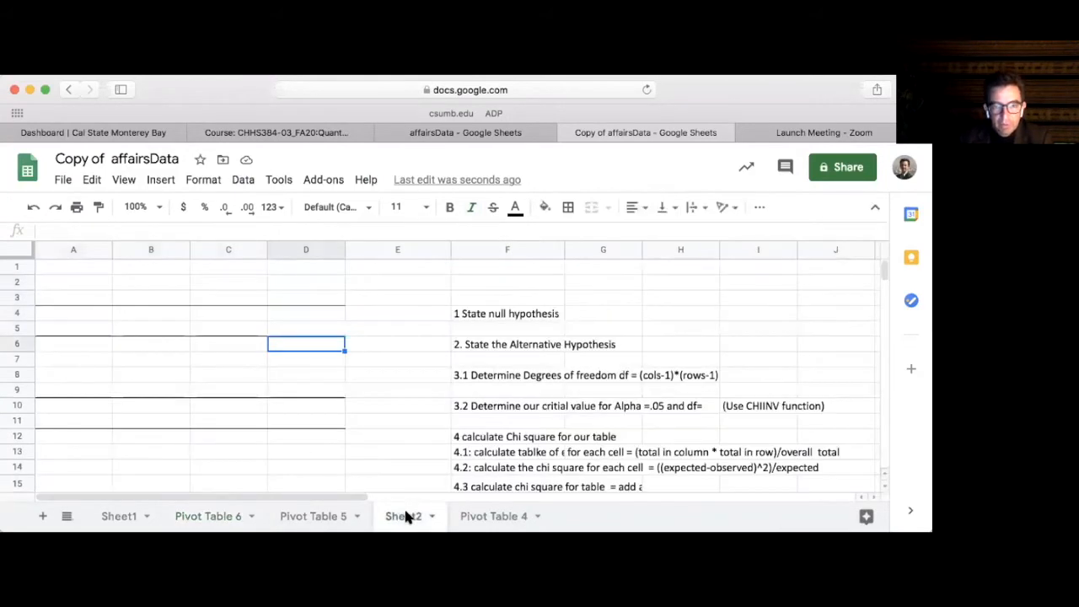
left_click(57, 297)
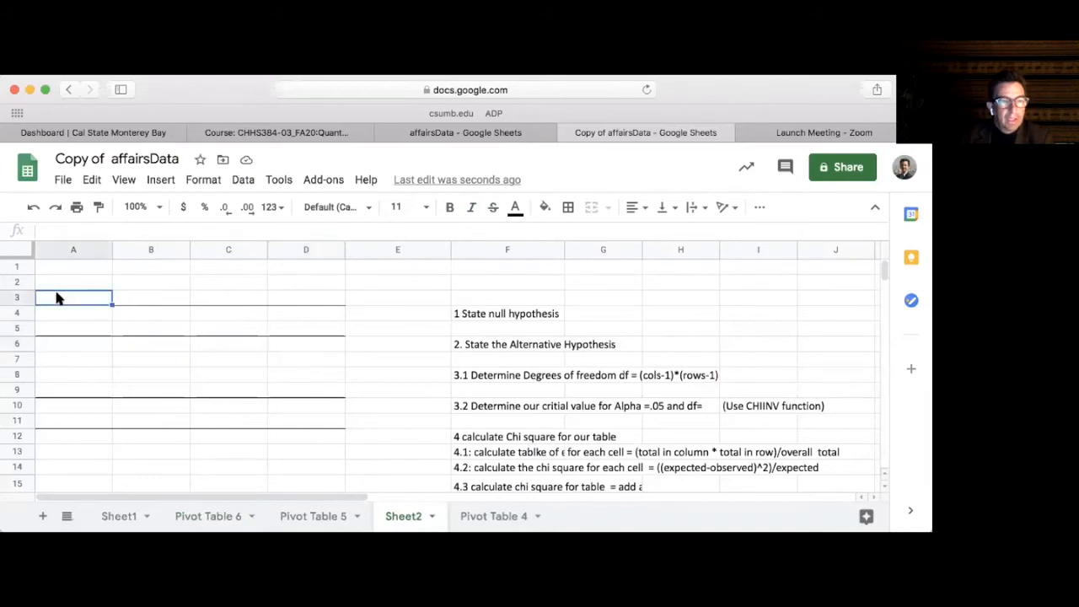
right_click(57, 297)
mouse_move(97, 280)
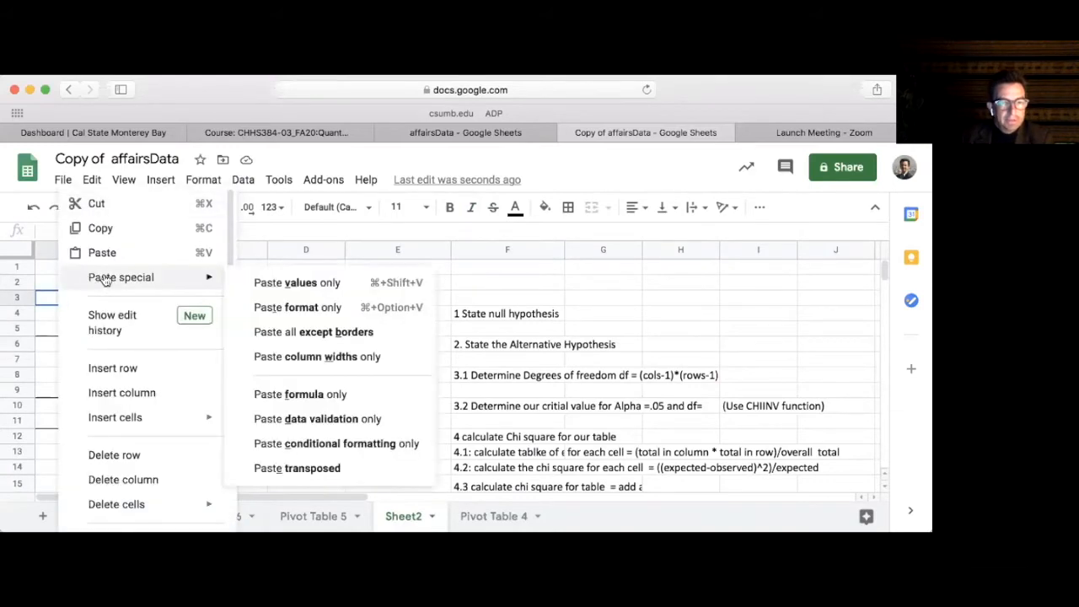
left_click(285, 284)
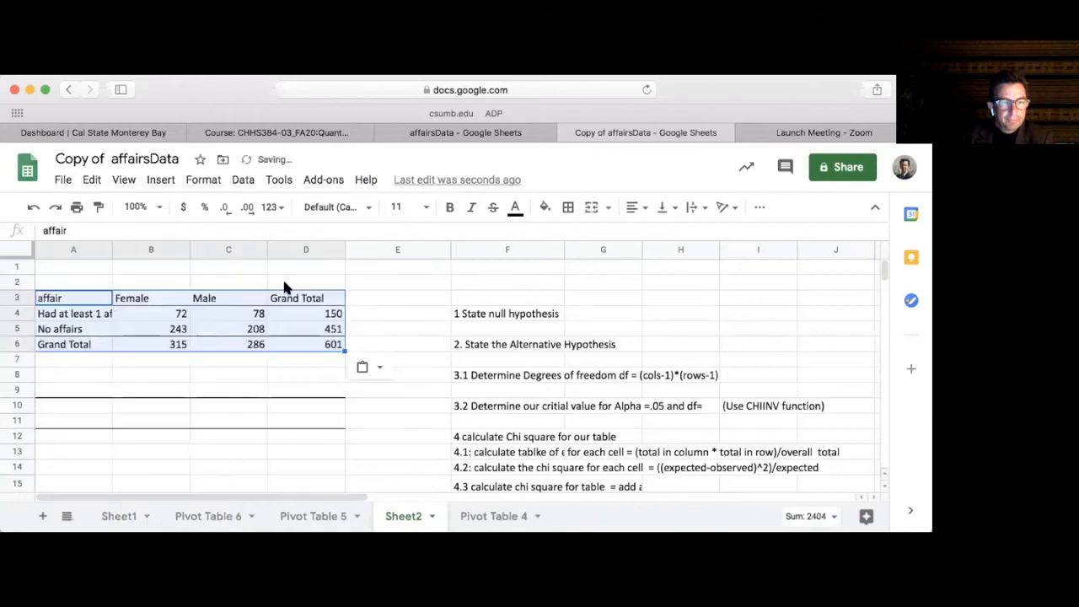
left_click(164, 369)
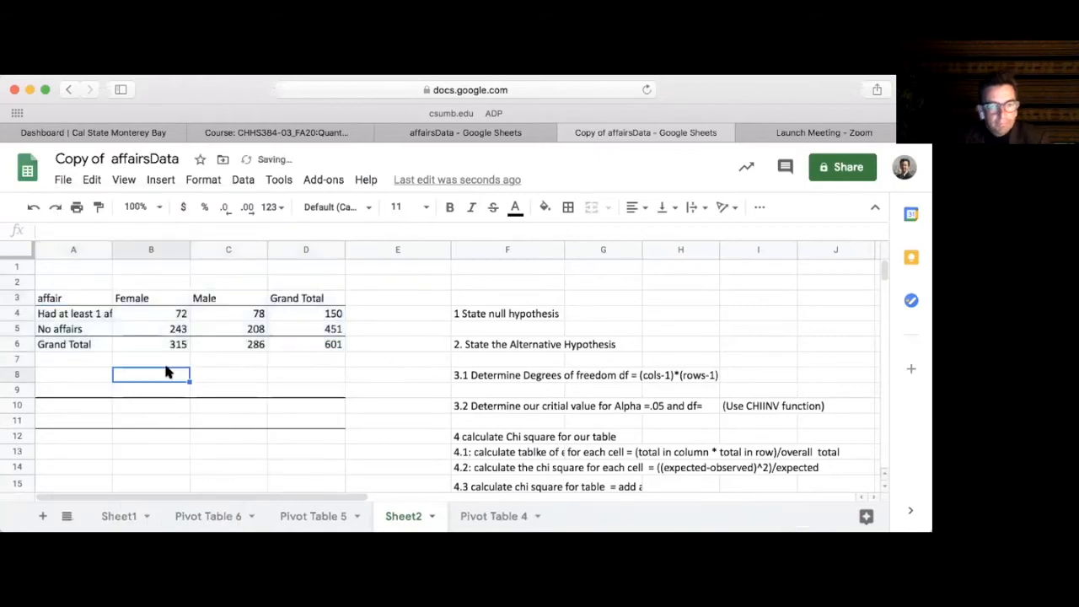
Title the pasted table "Observed Frequencies" in cell A2.
left_click(68, 282)
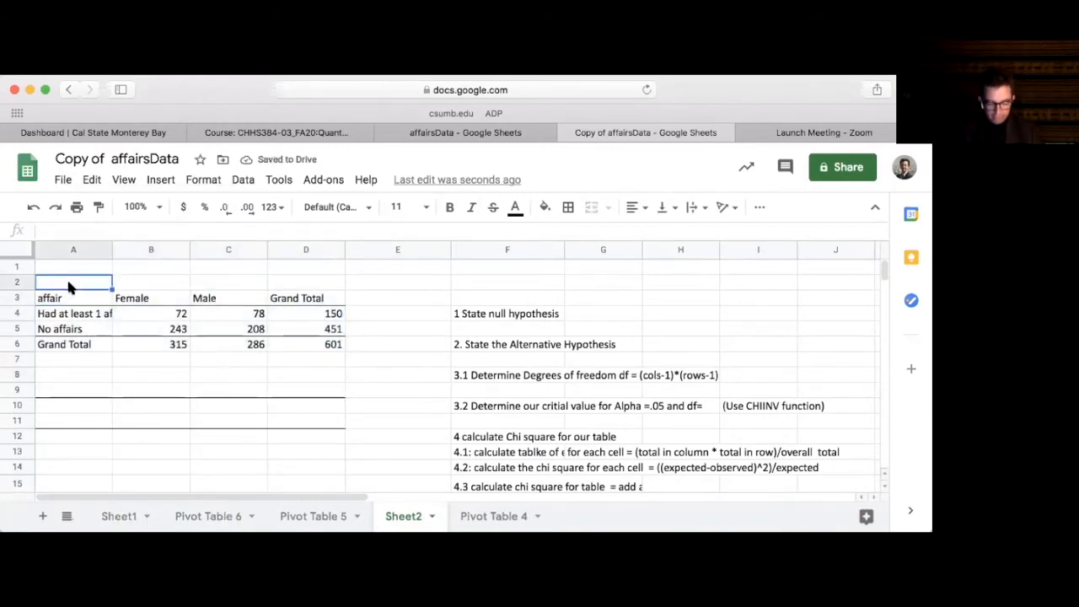
type("O")
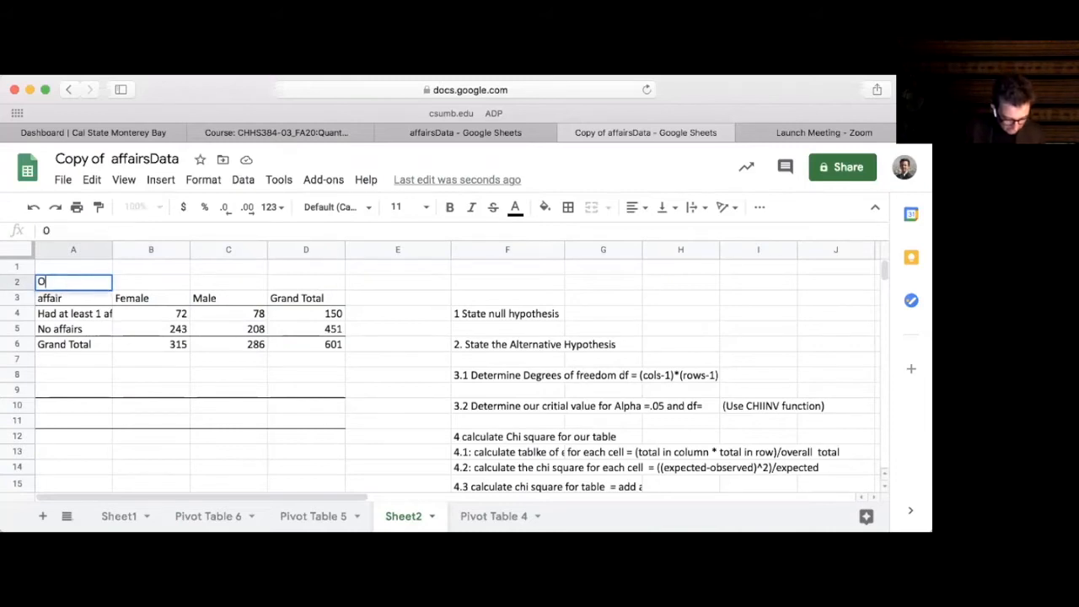
type("bserved ")
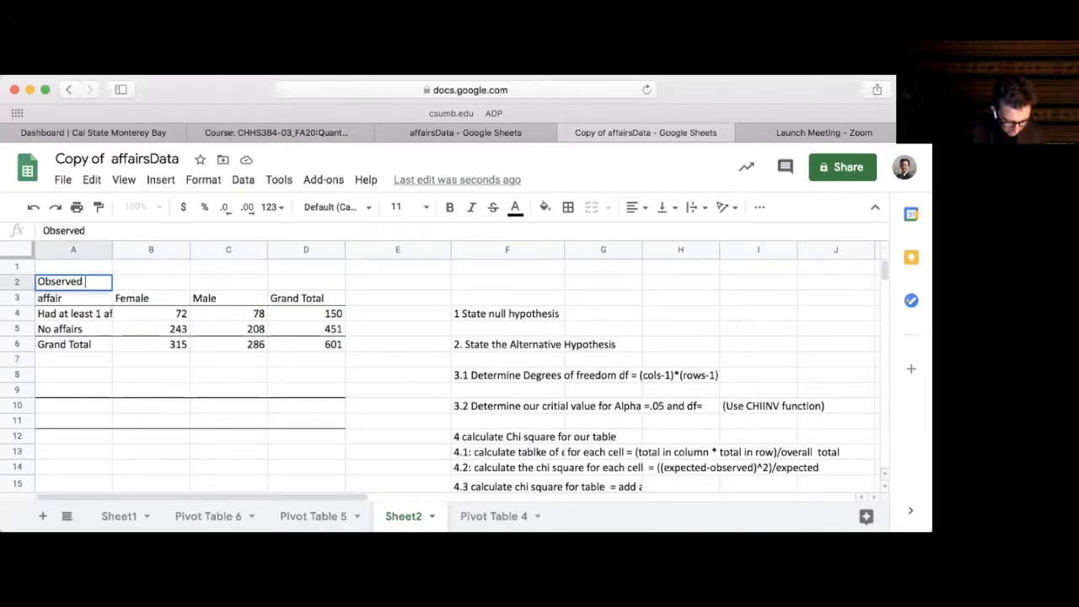
type("Frequencies")
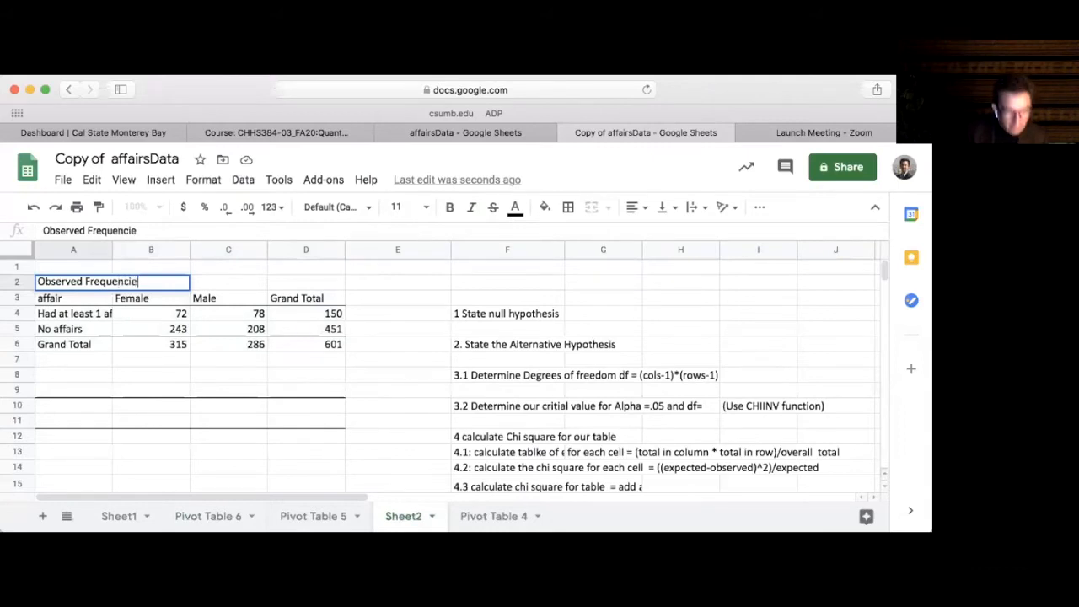
left_click(96, 365)
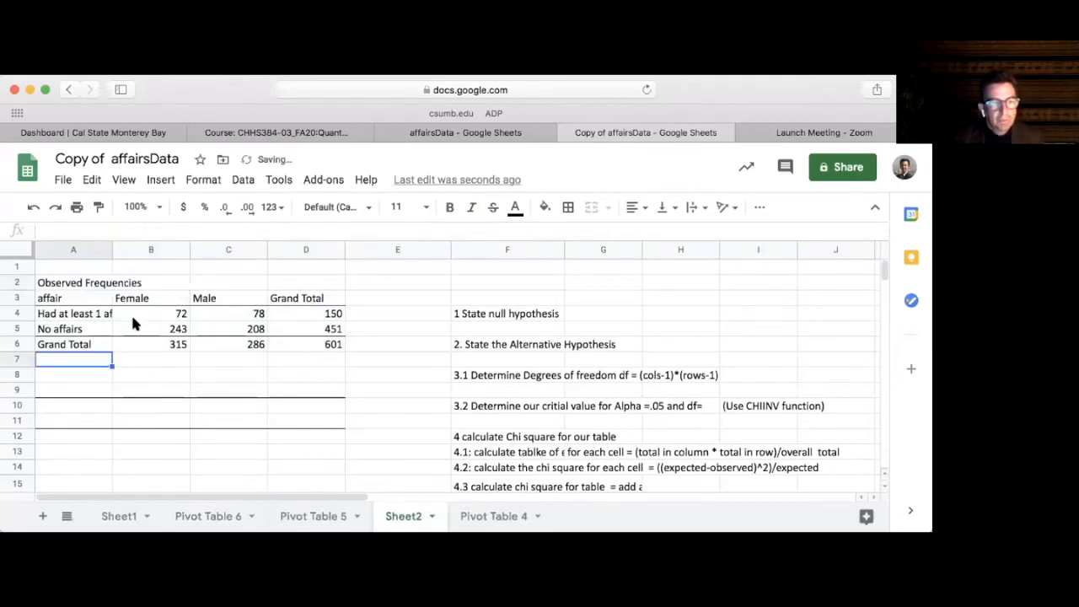
Fill the four observed female and male counts, cells B4:C5, with light blue.
left_click_drag(137, 307, 247, 328)
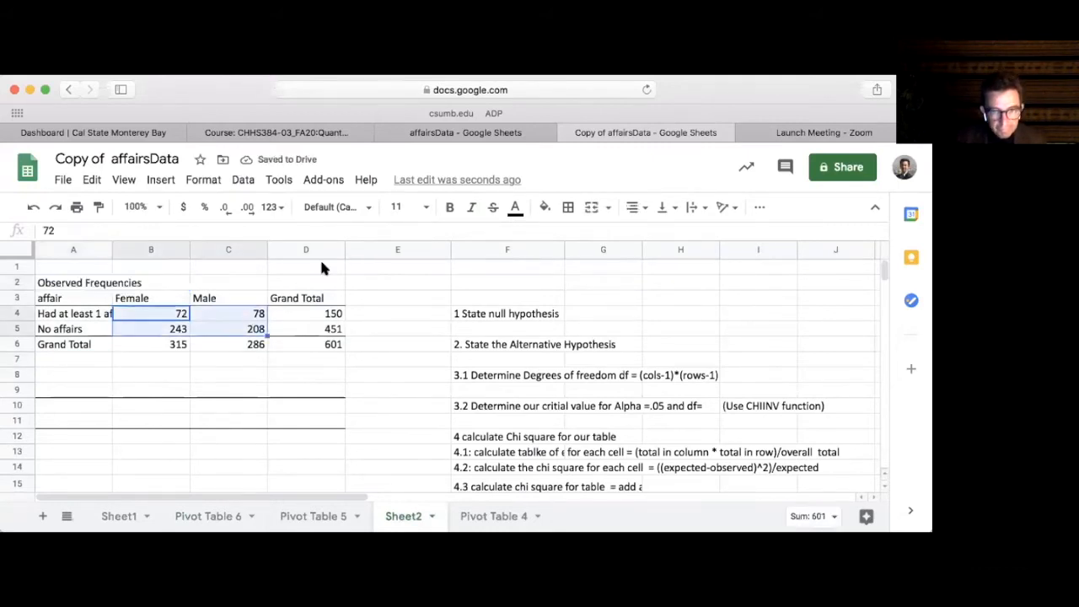
left_click(545, 206)
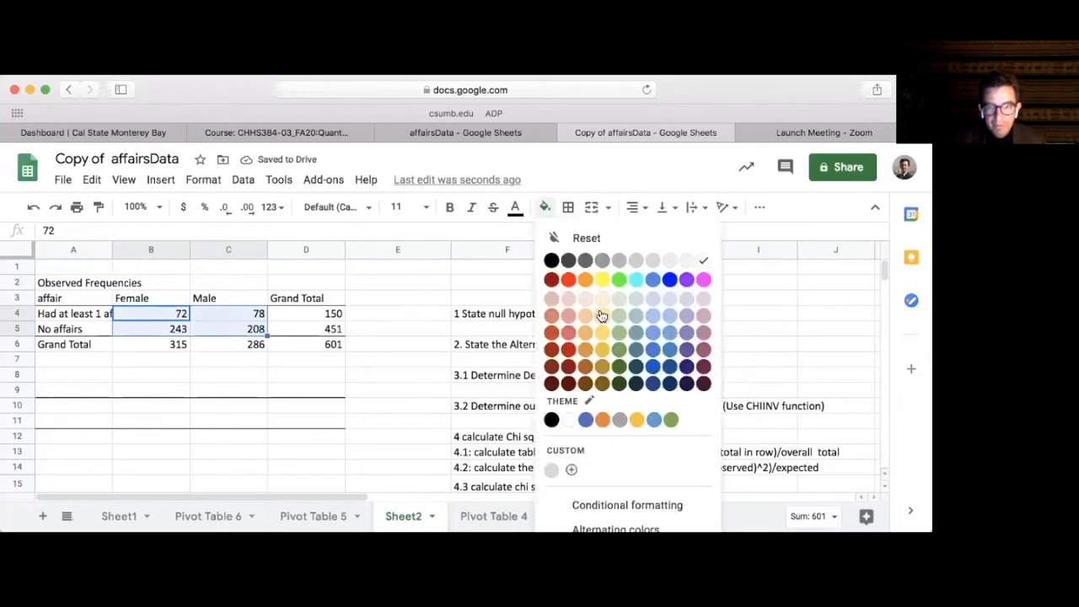
left_click(655, 300)
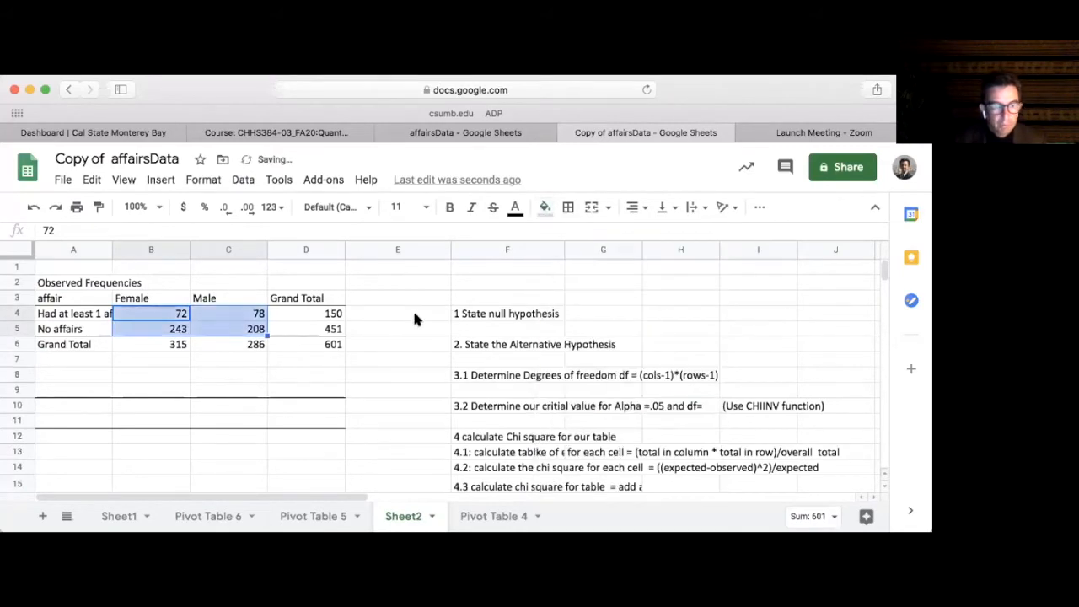
left_click(167, 362)
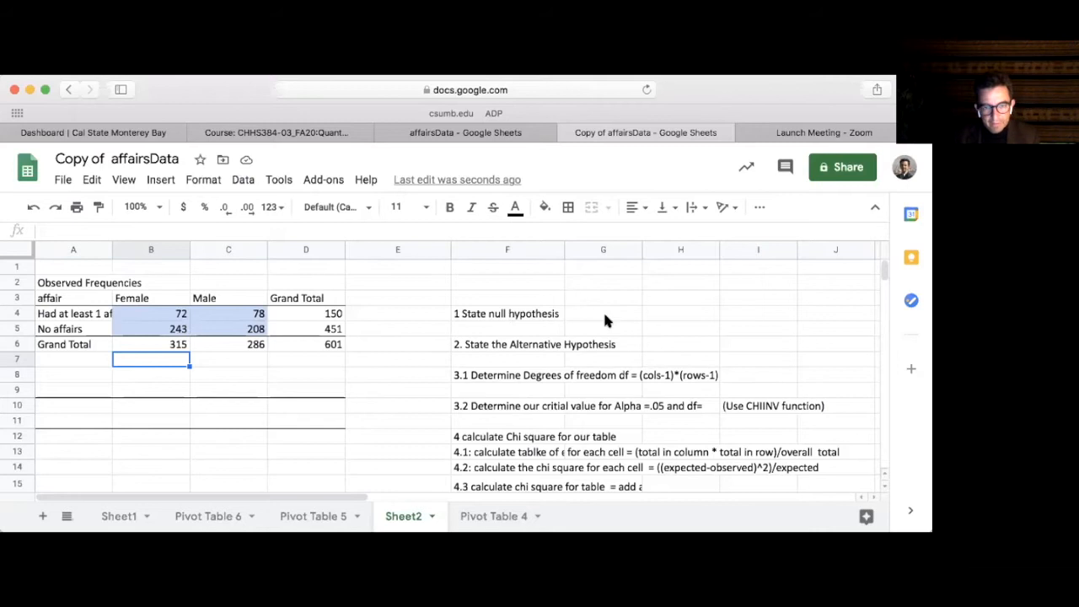
Clear the leftover chidist and chitest p-value results in cells H20:H21.
scroll(881, 268, "down", 4)
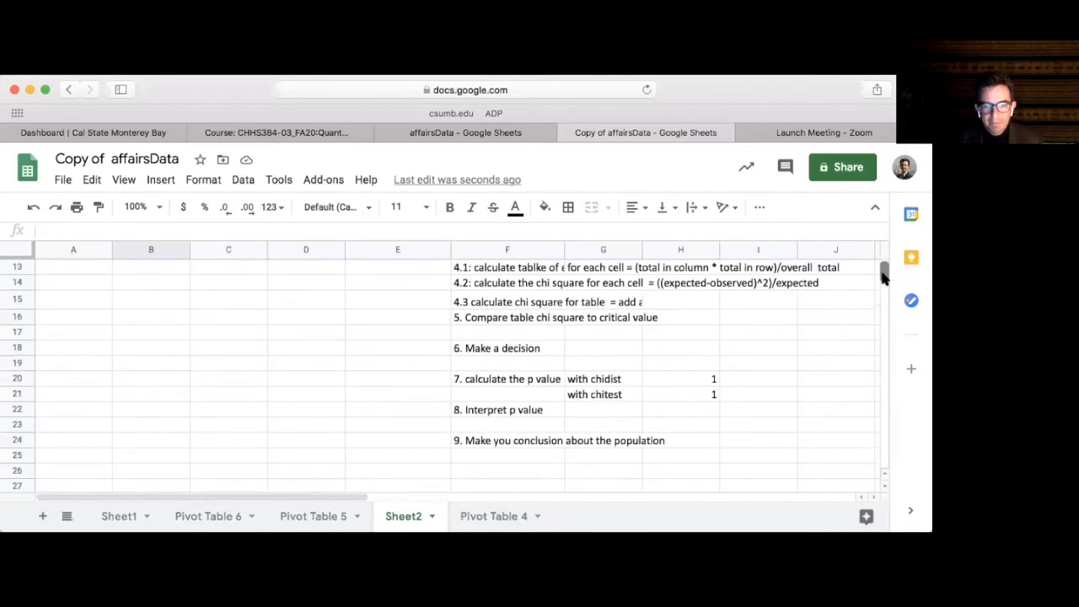
left_click_drag(695, 382, 699, 392)
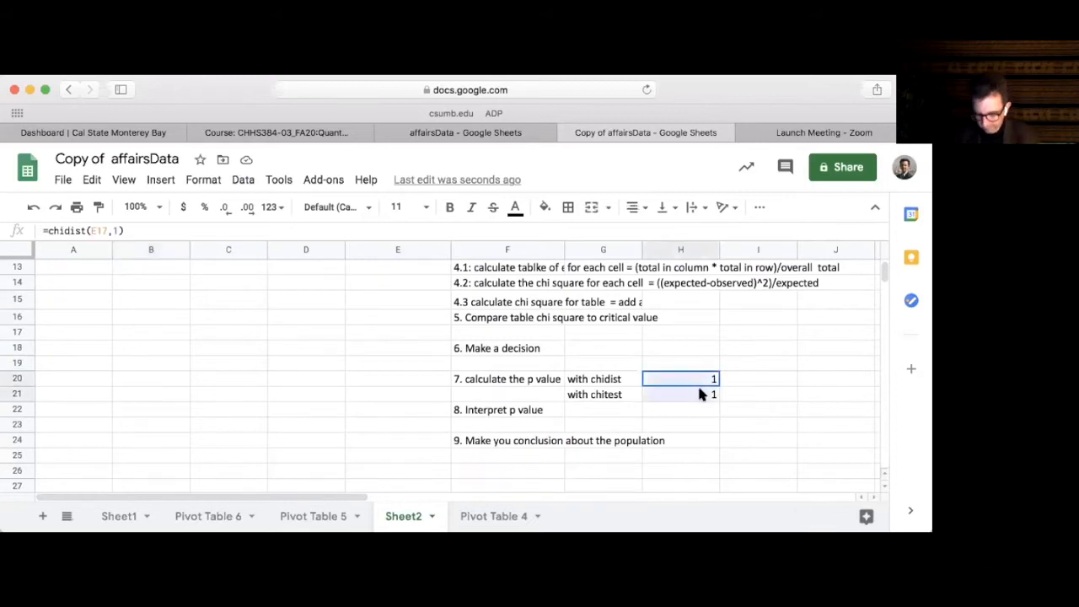
key("Delete")
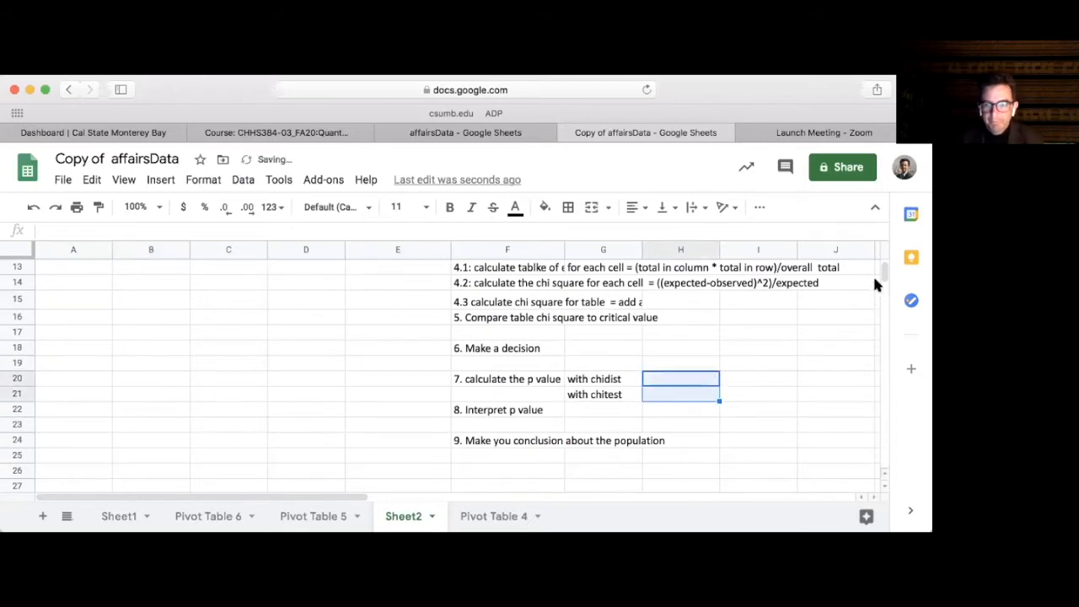
scroll(883, 274, "up", 5)
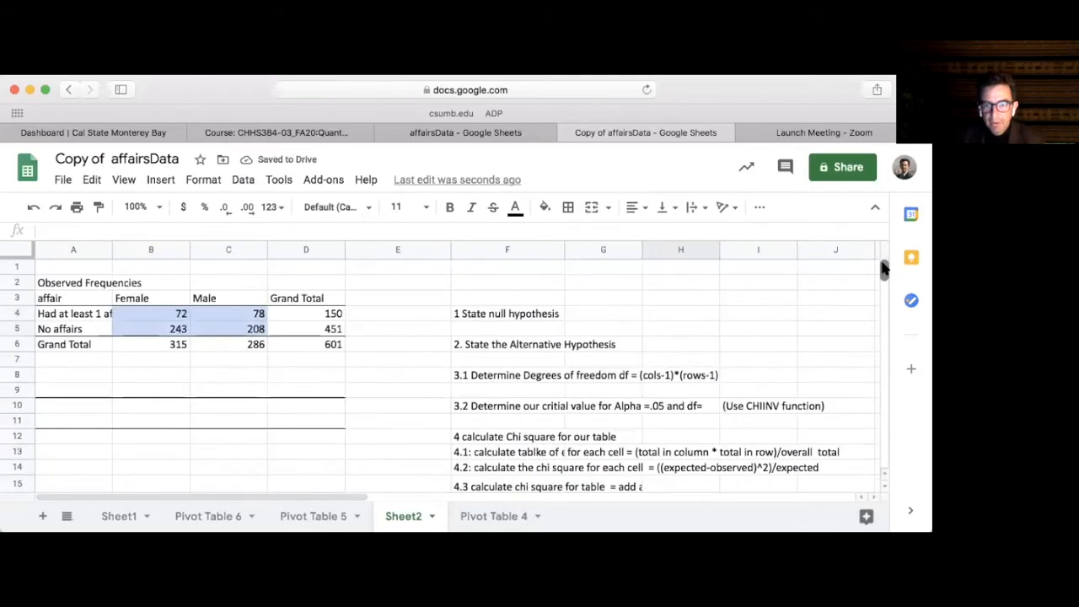
Enter the null hypothesis in F5 as "There is NO relationship between affairs and gender IN THE POPULATION".
left_click(508, 329)
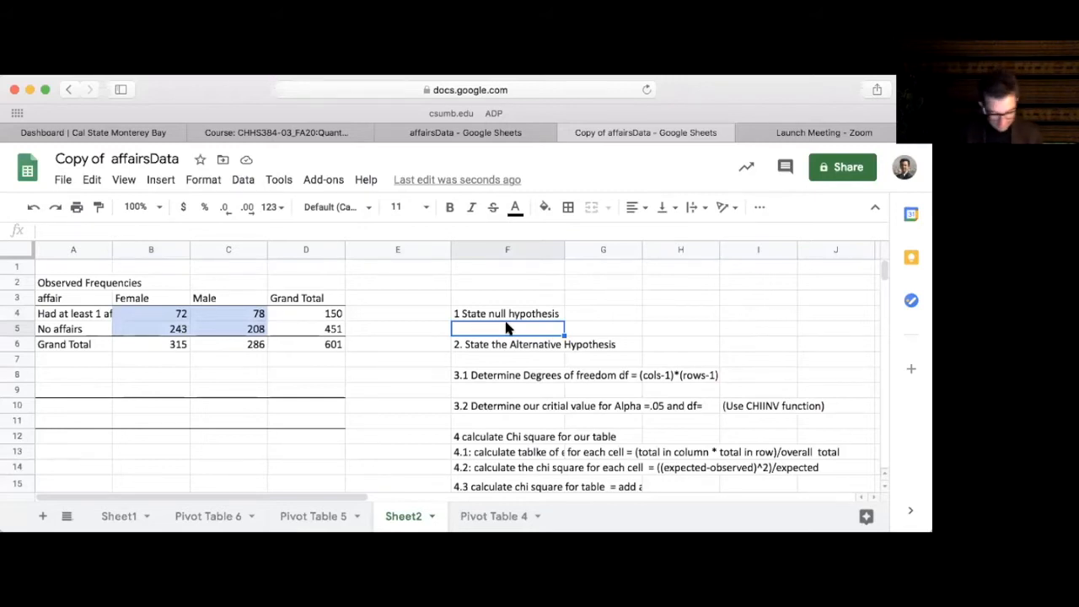
type("There")
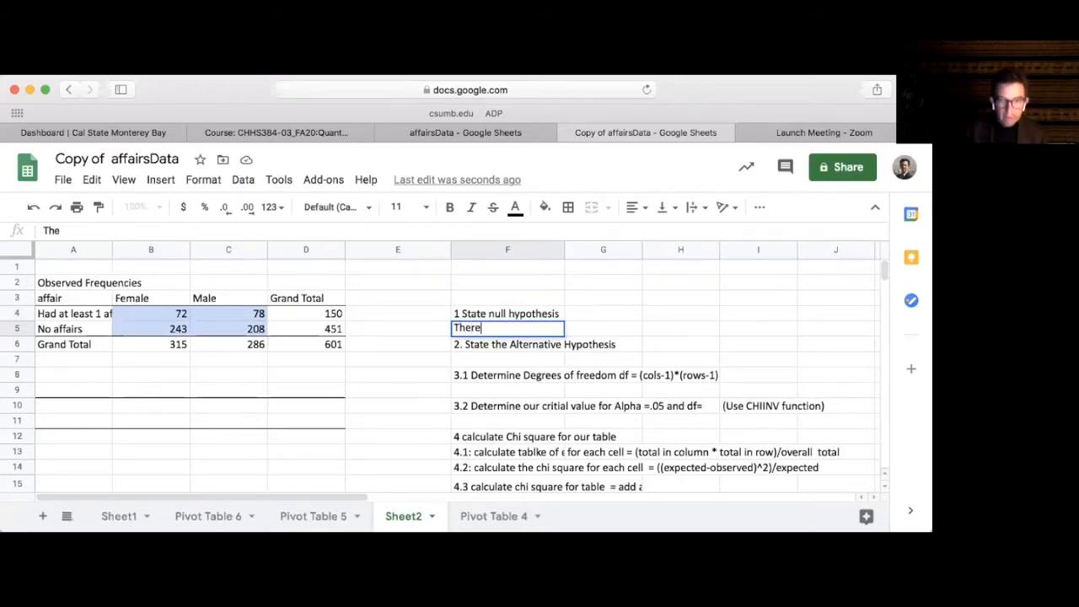
type(" is N")
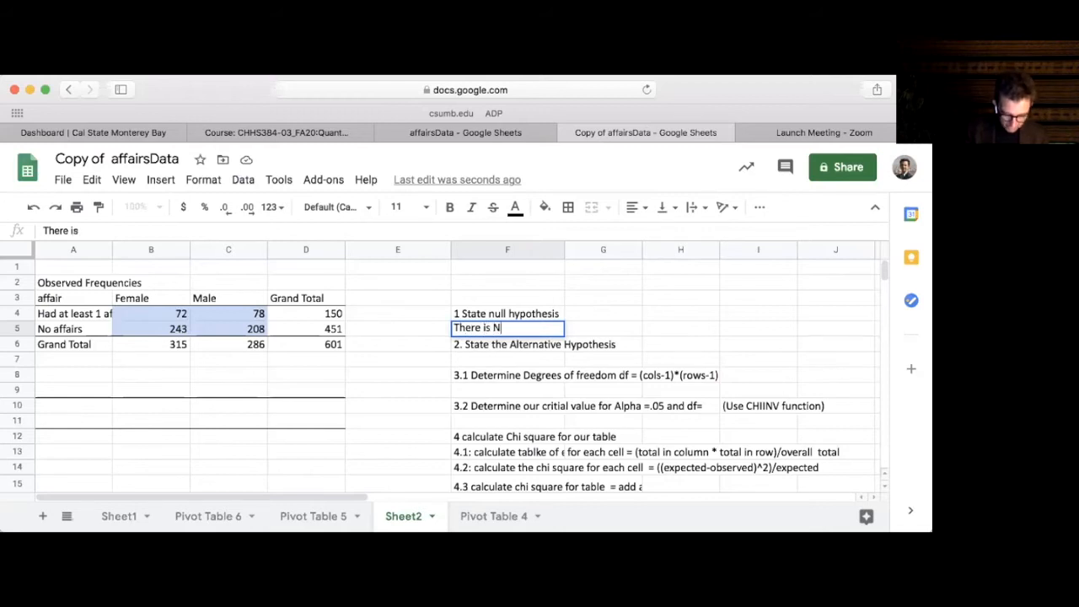
type("O relat")
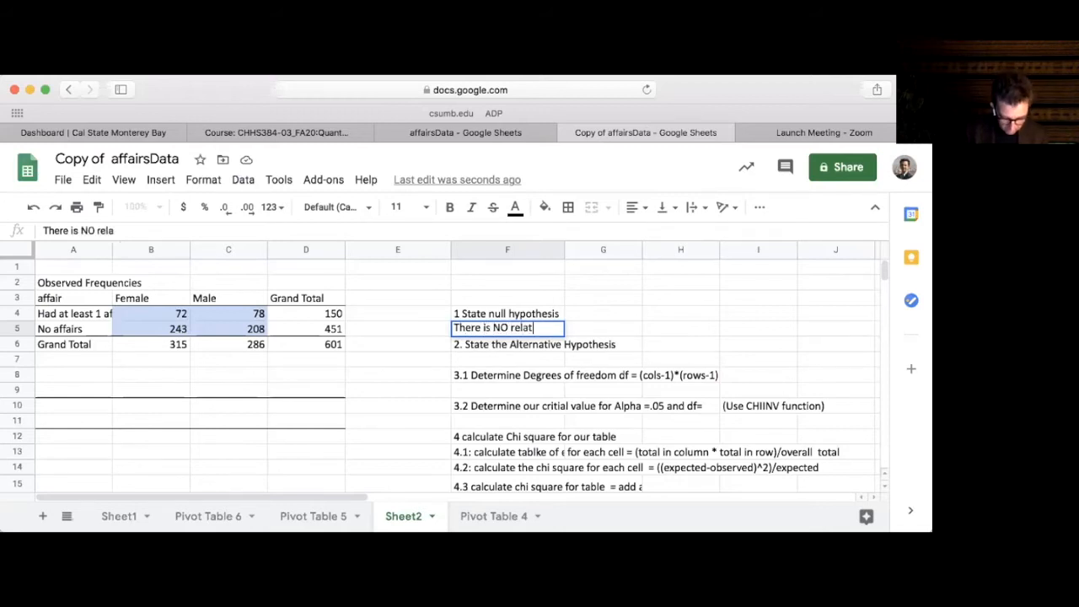
type("ionship")
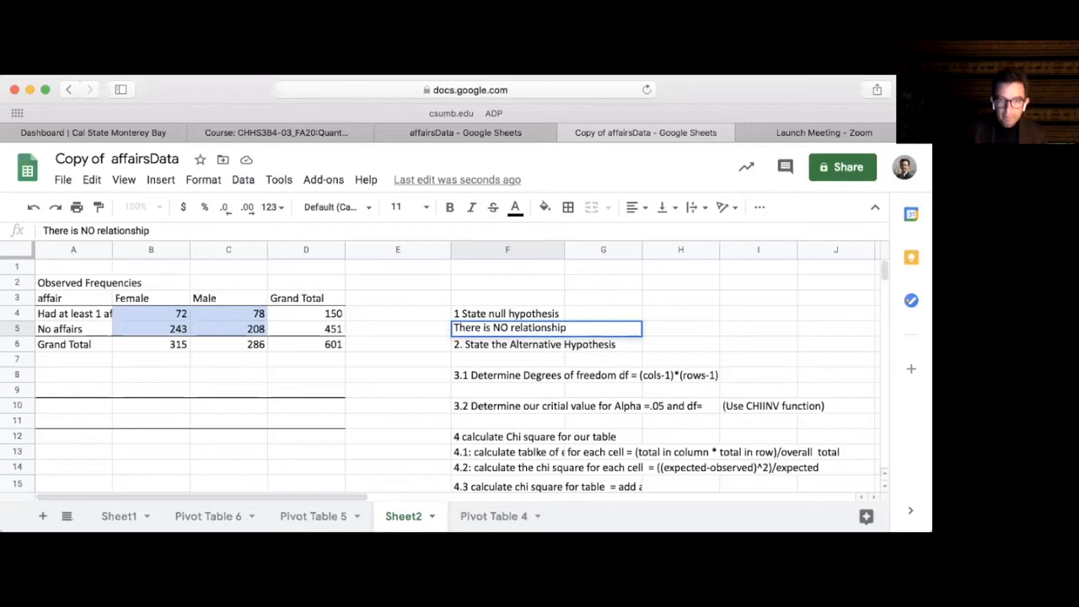
type(" bet")
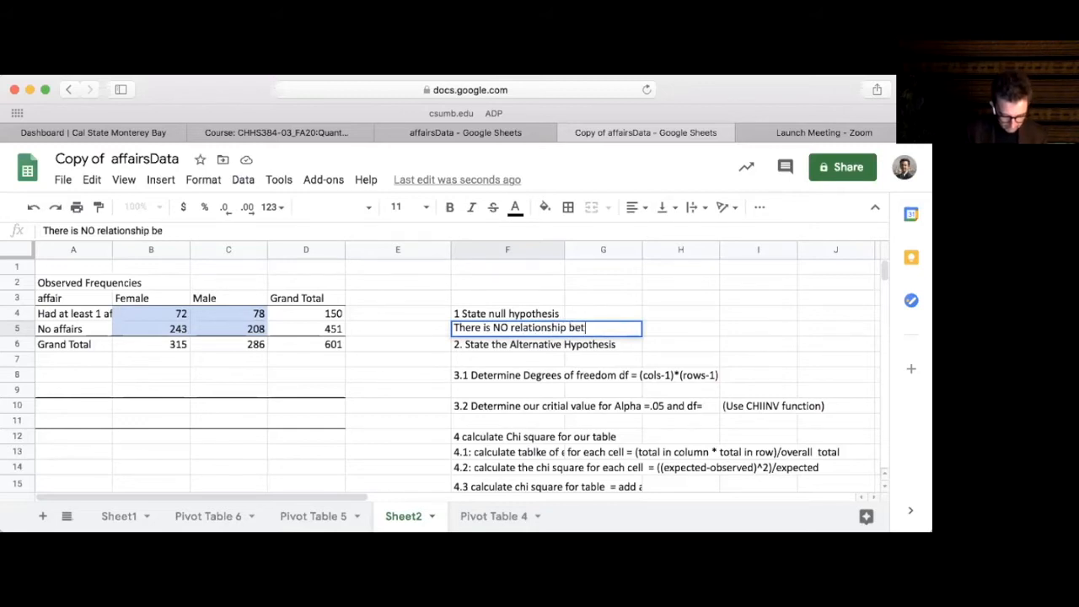
type("ween affairs")
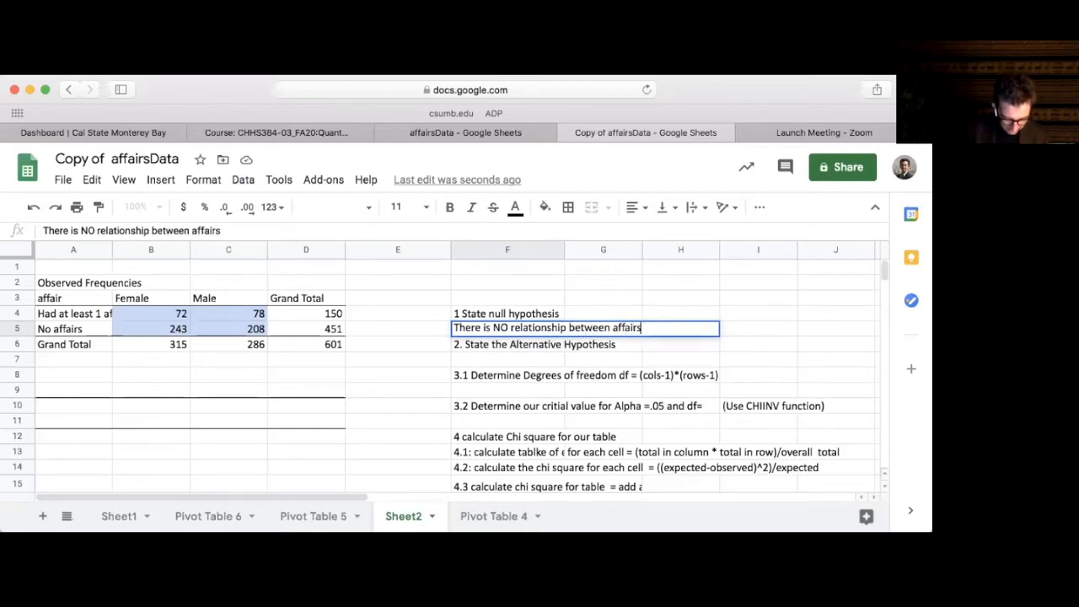
type(" and gender ")
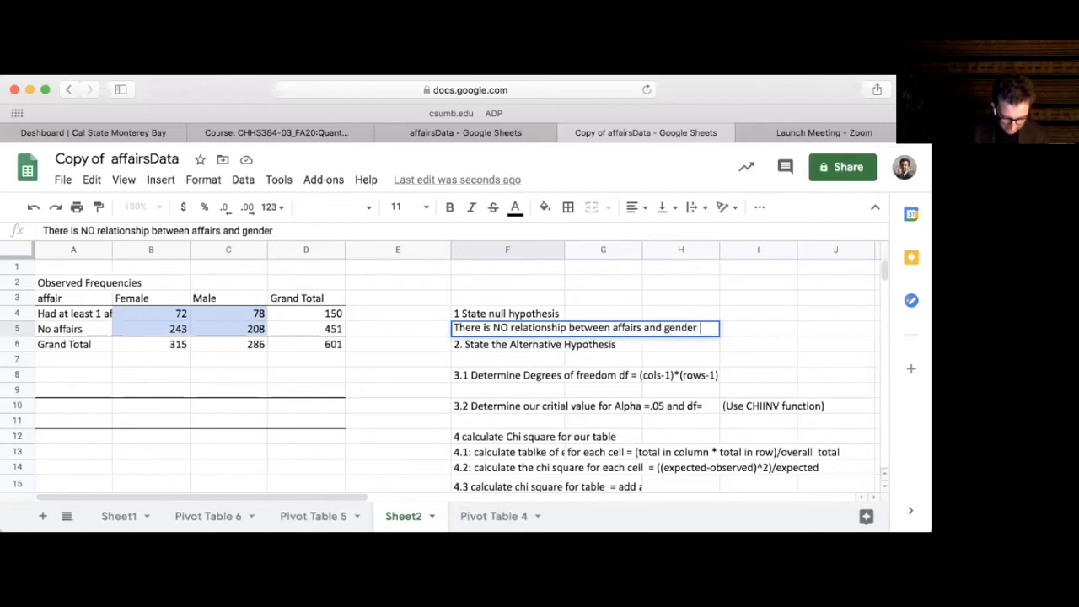
type("IN")
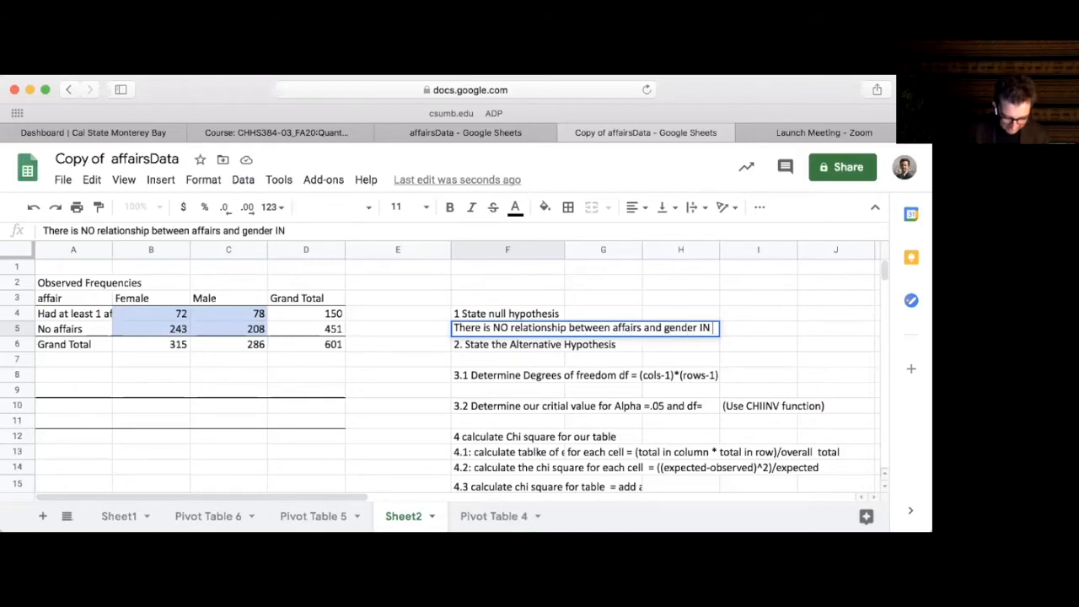
type(" THE P")
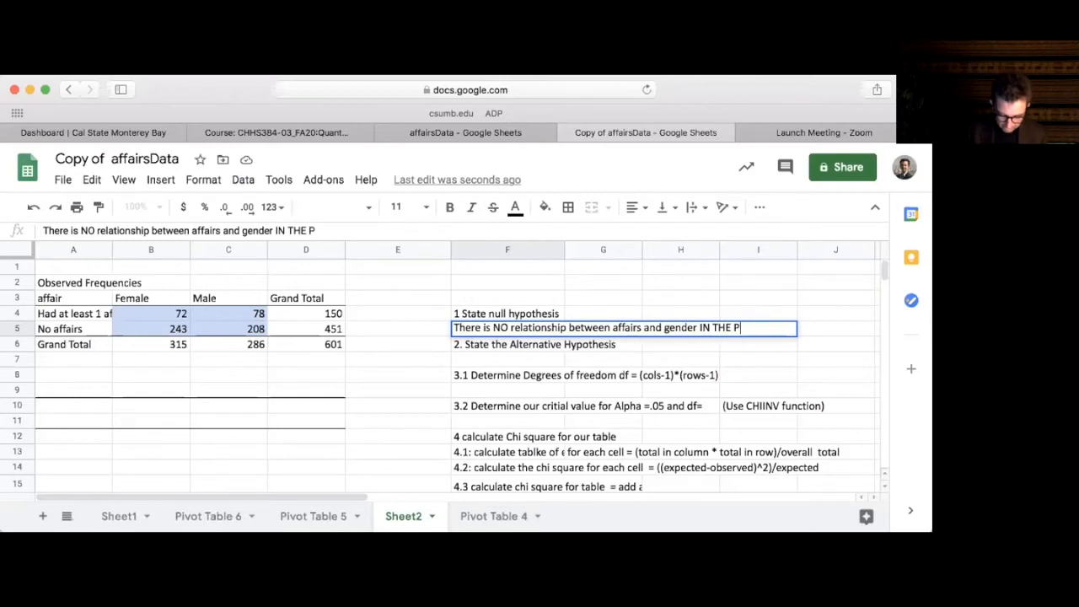
type("OPULATION")
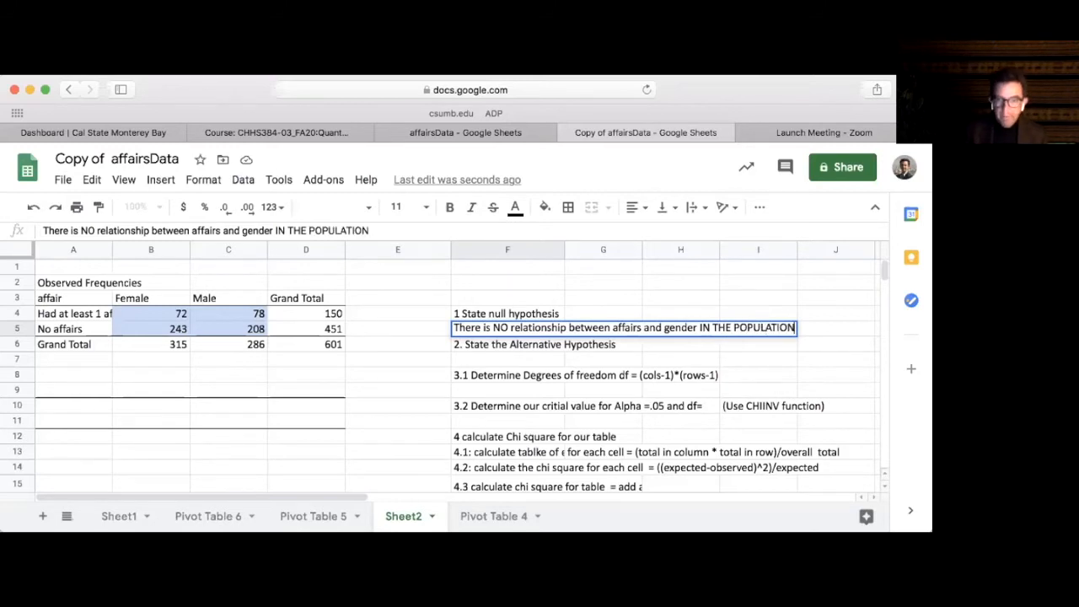
key("Return")
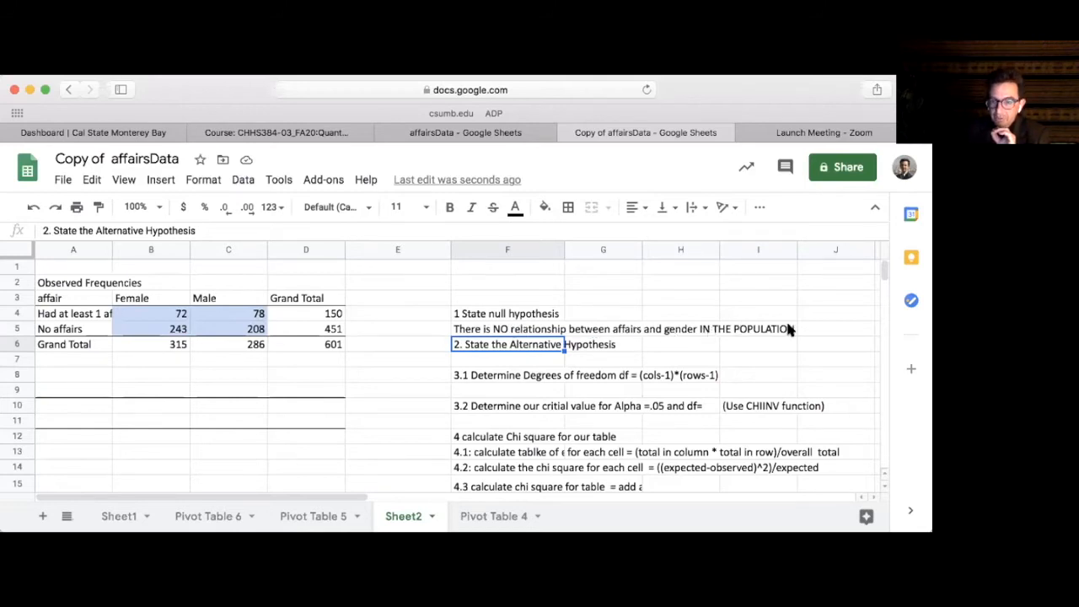
Enter the alternative hypothesis in F7 as "There IS a relationship between affairs and gender IN THE POPULATION".
left_click(486, 363)
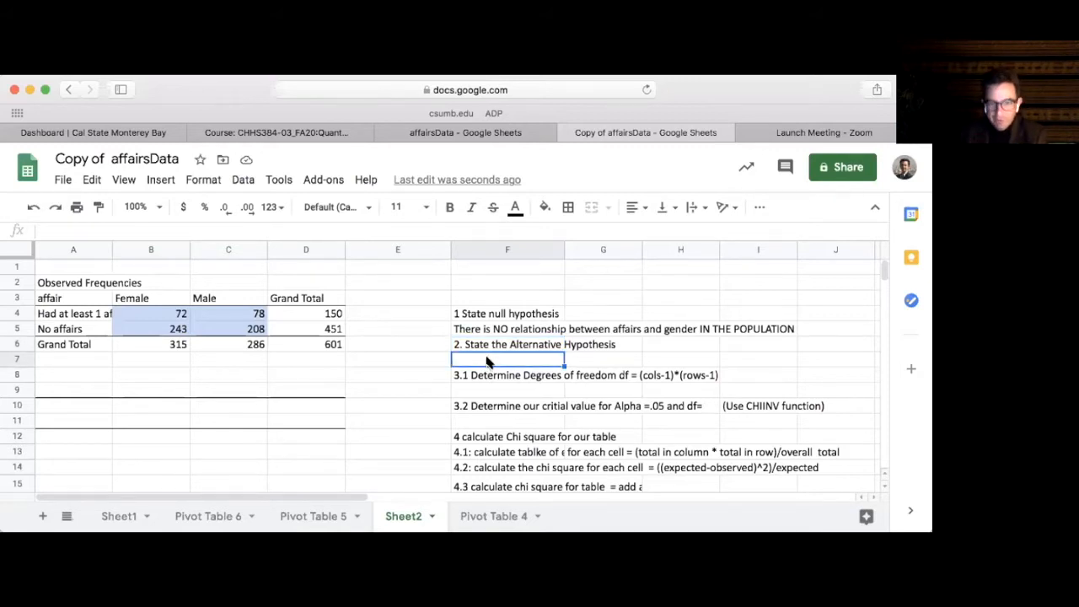
left_click(485, 331)
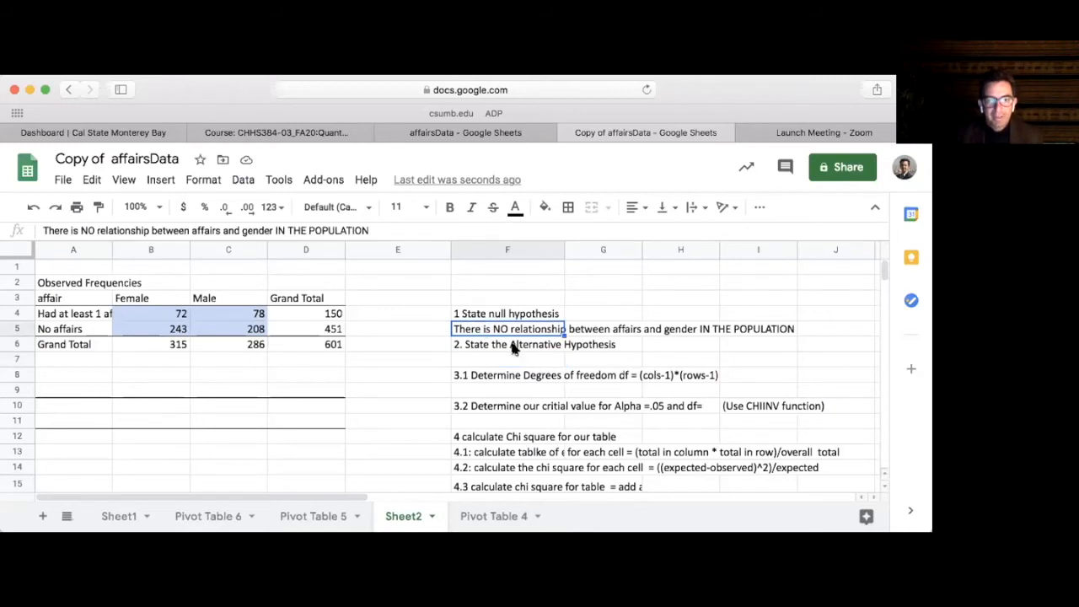
left_click(495, 361)
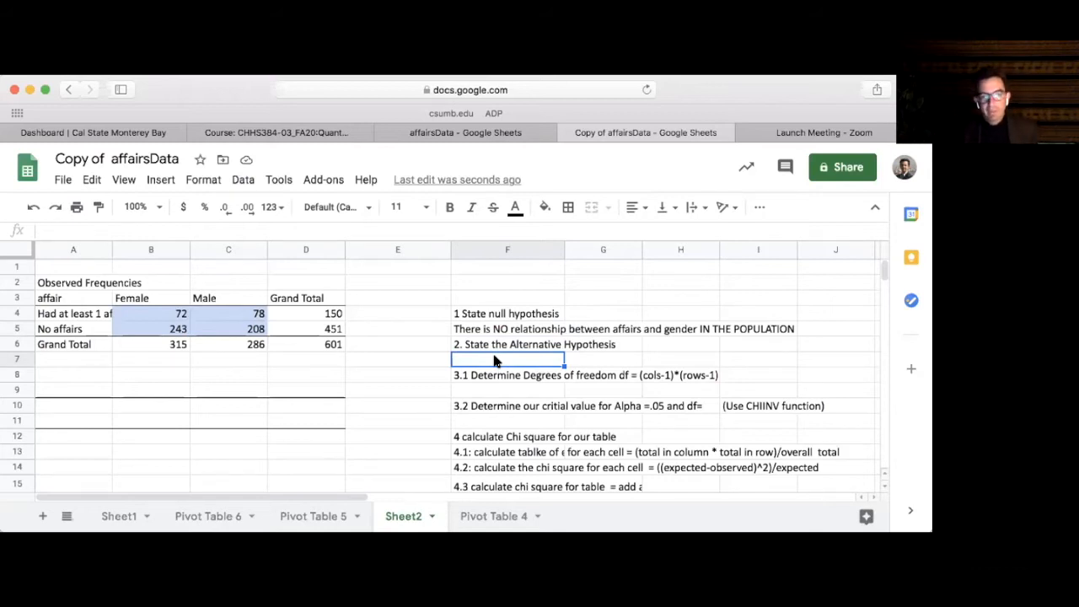
type("There ")
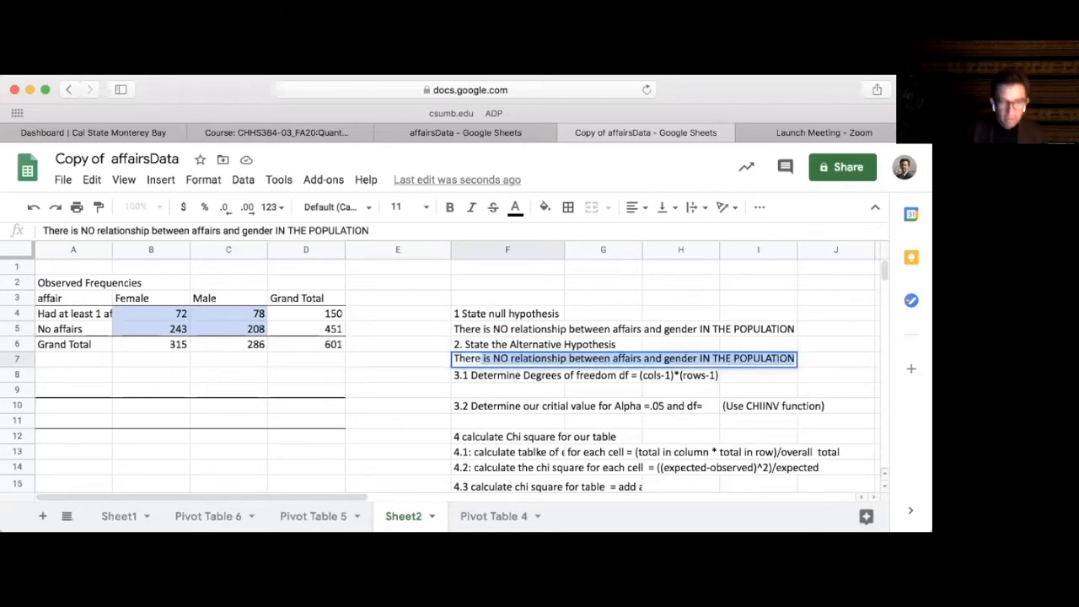
type("IS ")
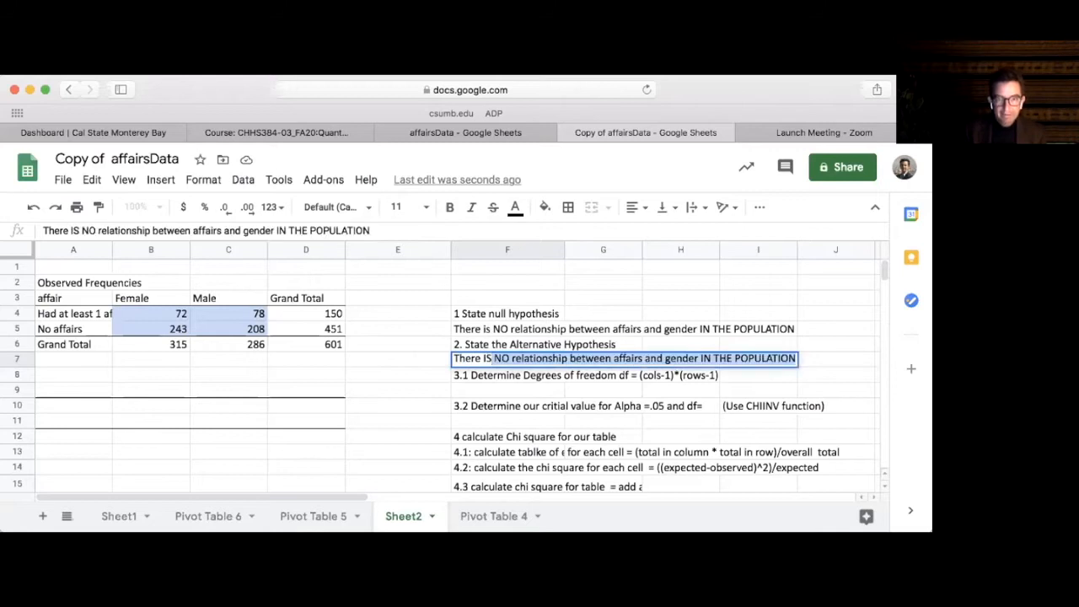
type("and")
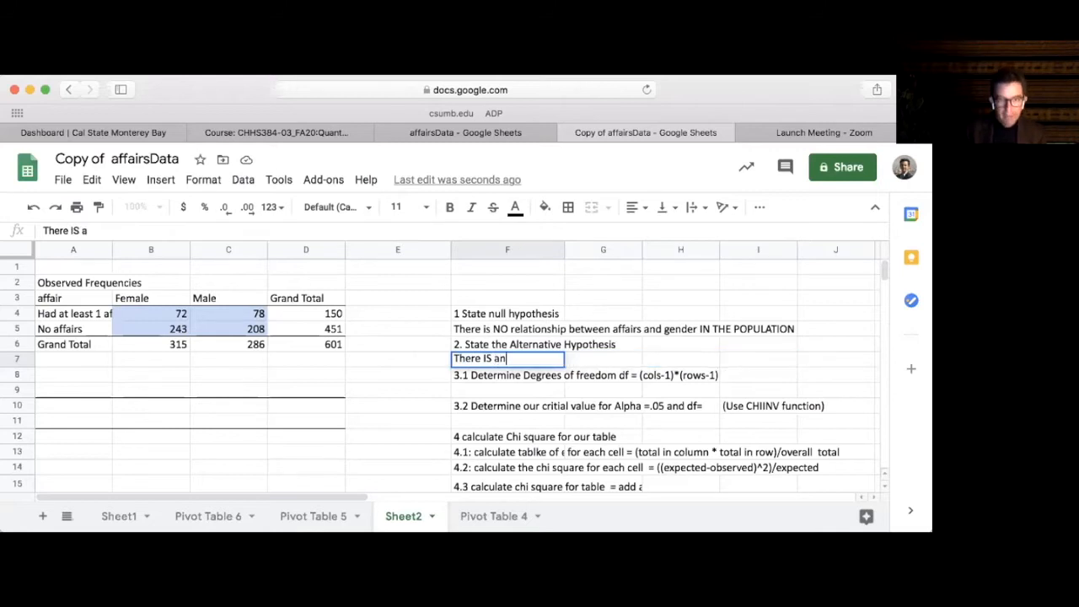
key("BackSpace")
type("re")
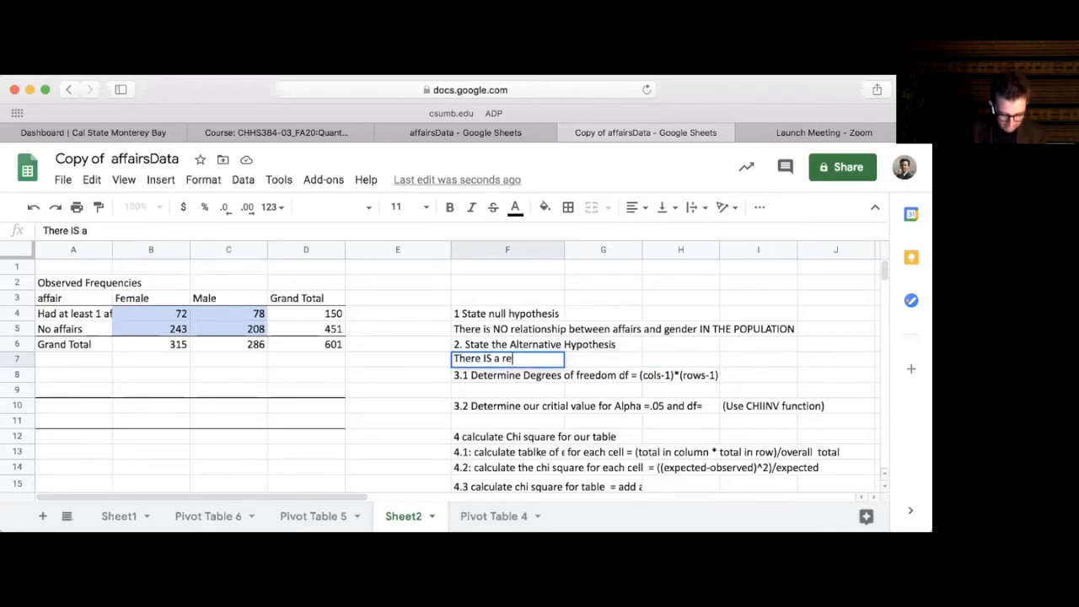
type("lationship b")
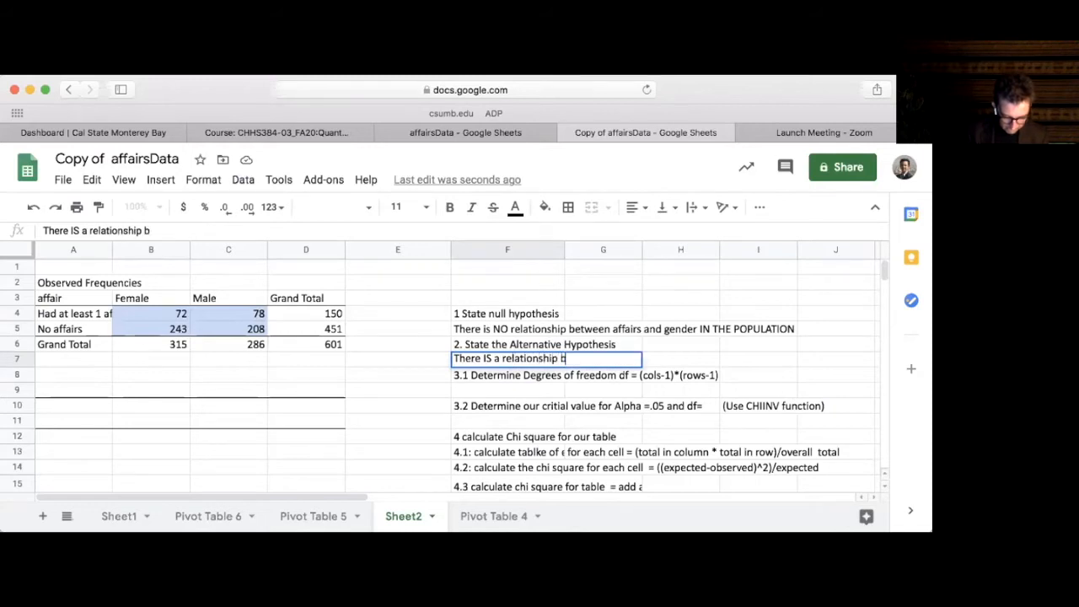
type("etween affairs ")
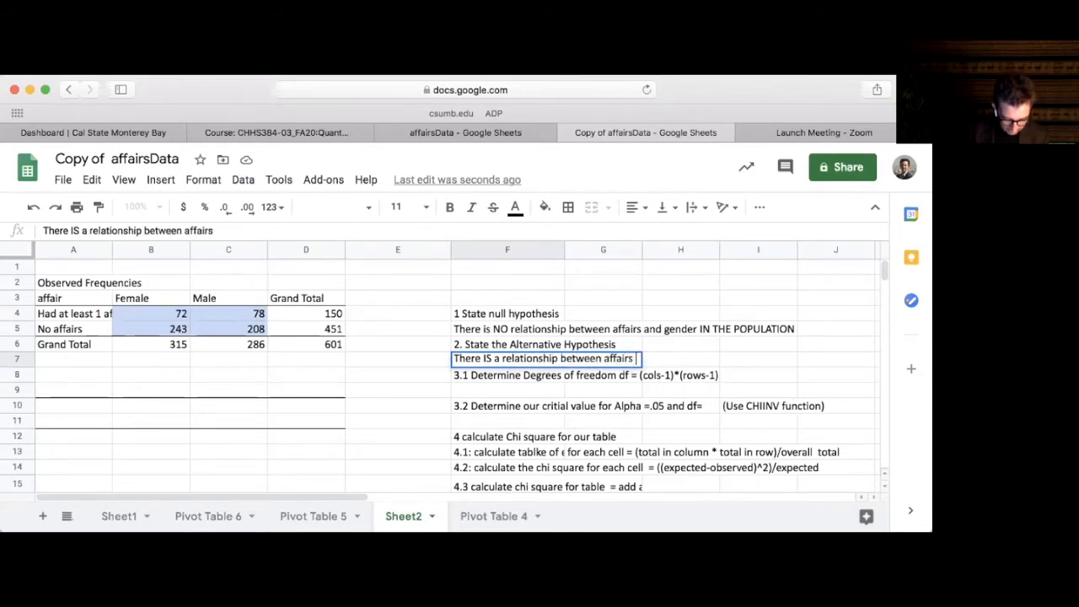
type("and gender")
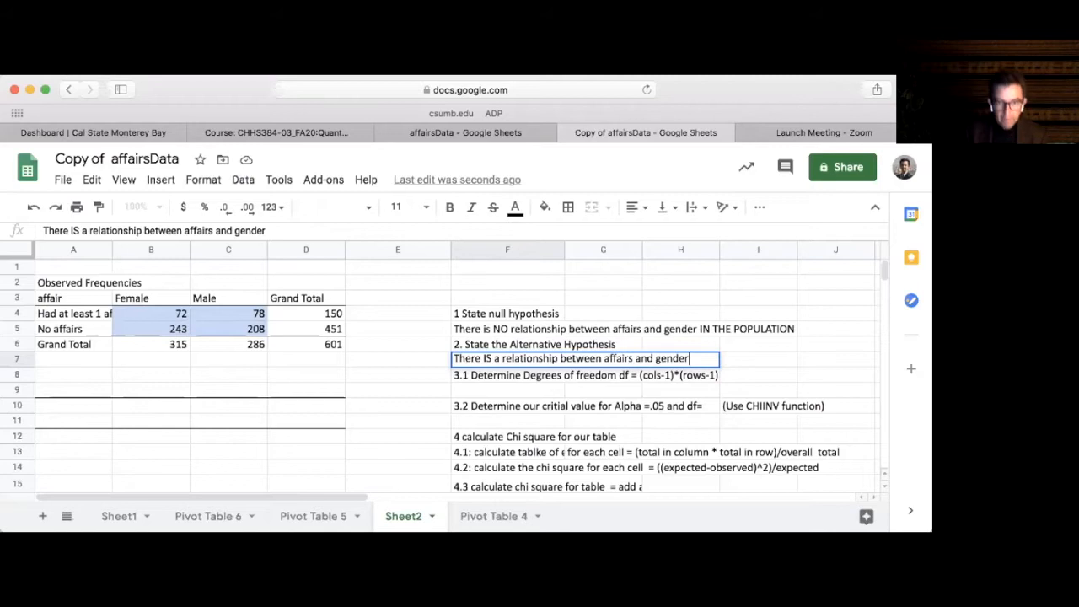
type(" IN TH")
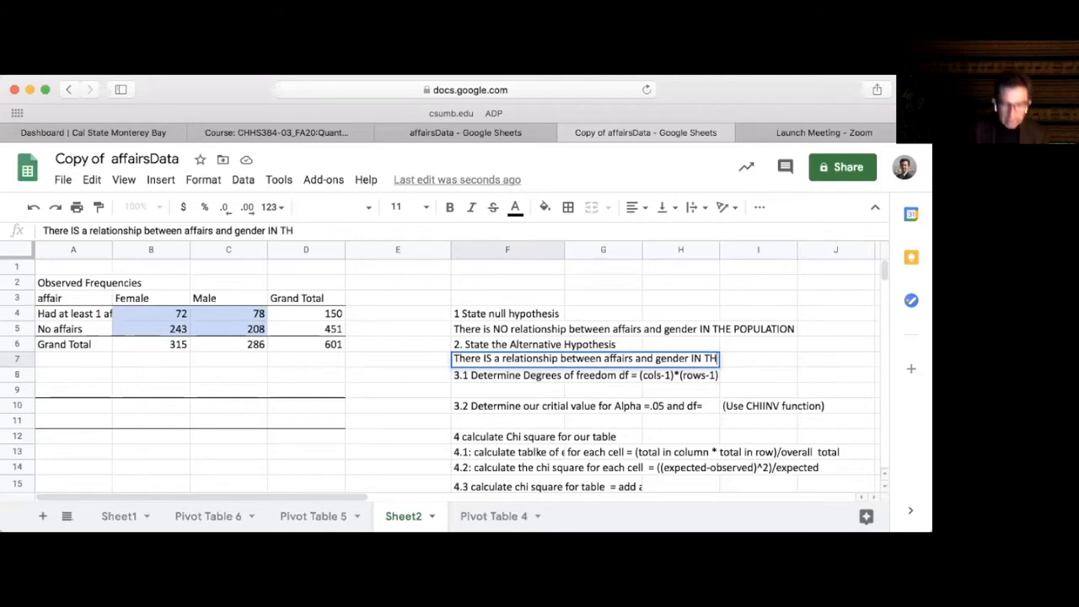
type("E POPULATION")
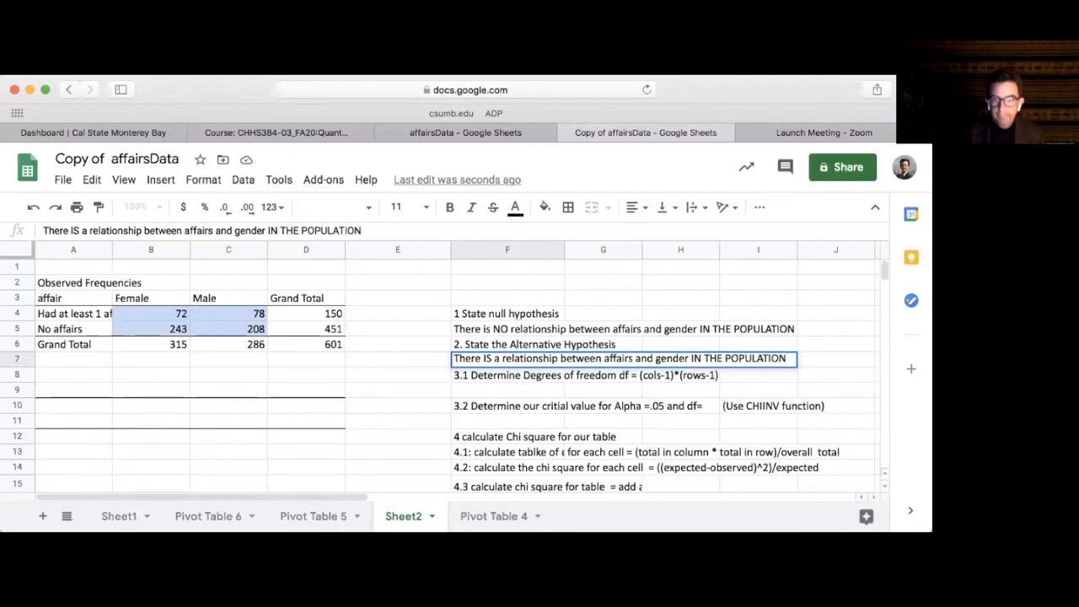
key("Return")
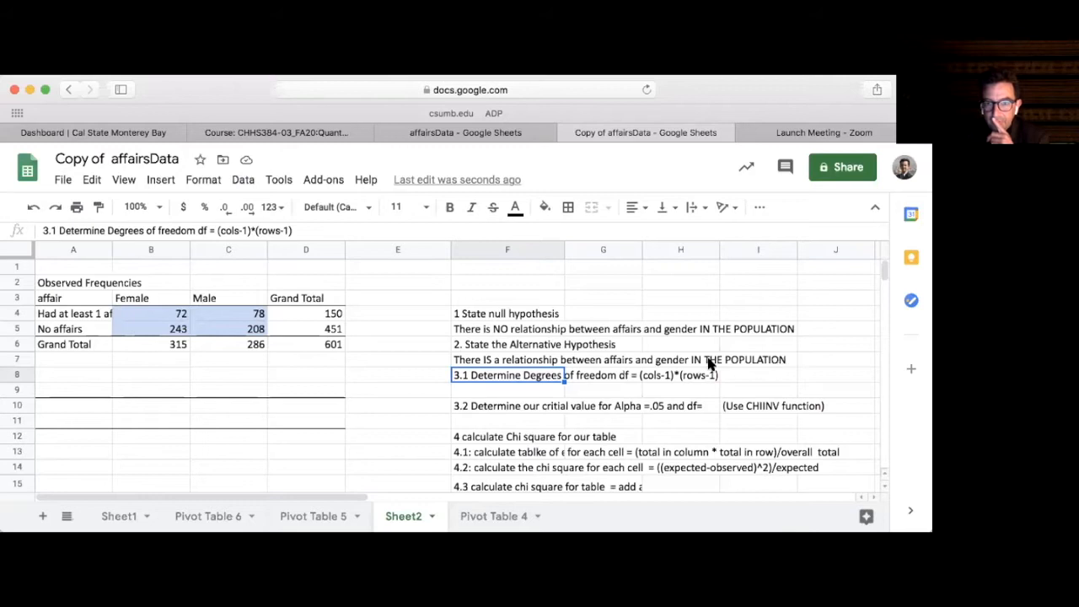
Add the label "DF=" in cell F9, beneath the degrees of freedom instruction.
left_click(485, 391)
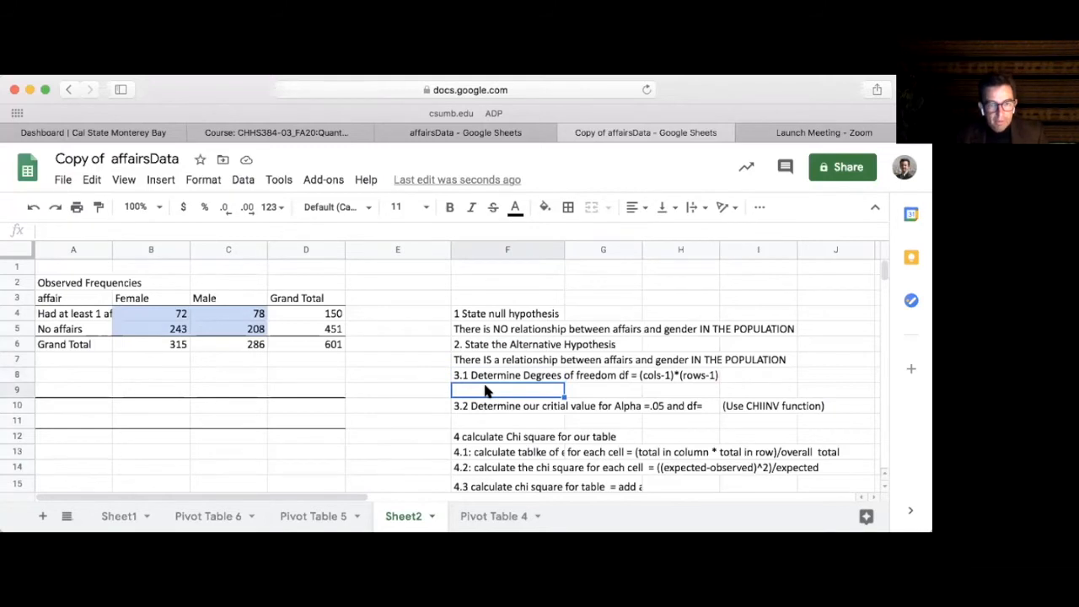
left_click(485, 378)
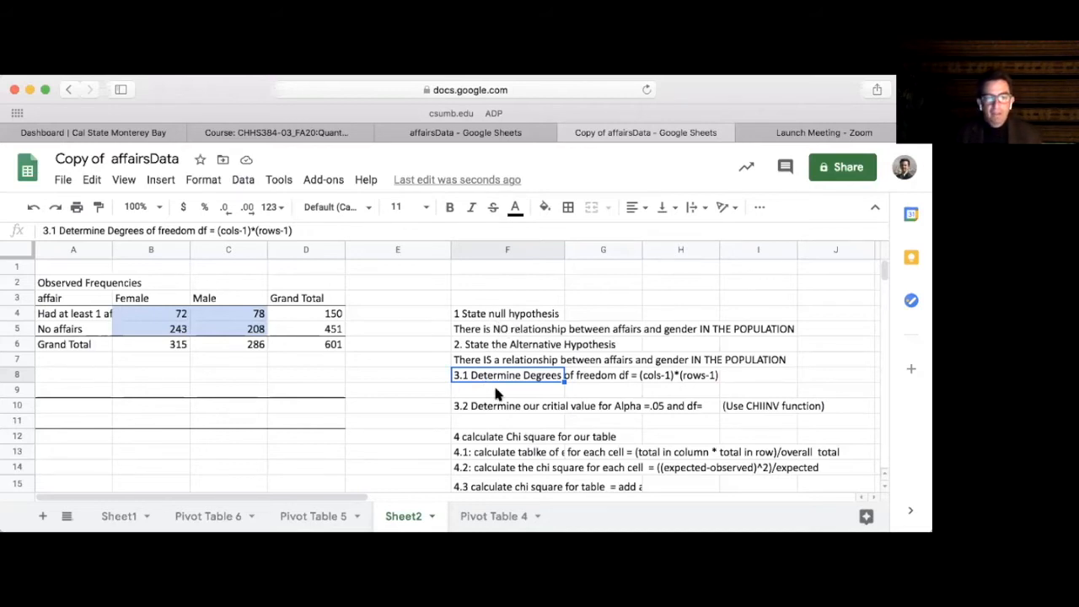
left_click(497, 391)
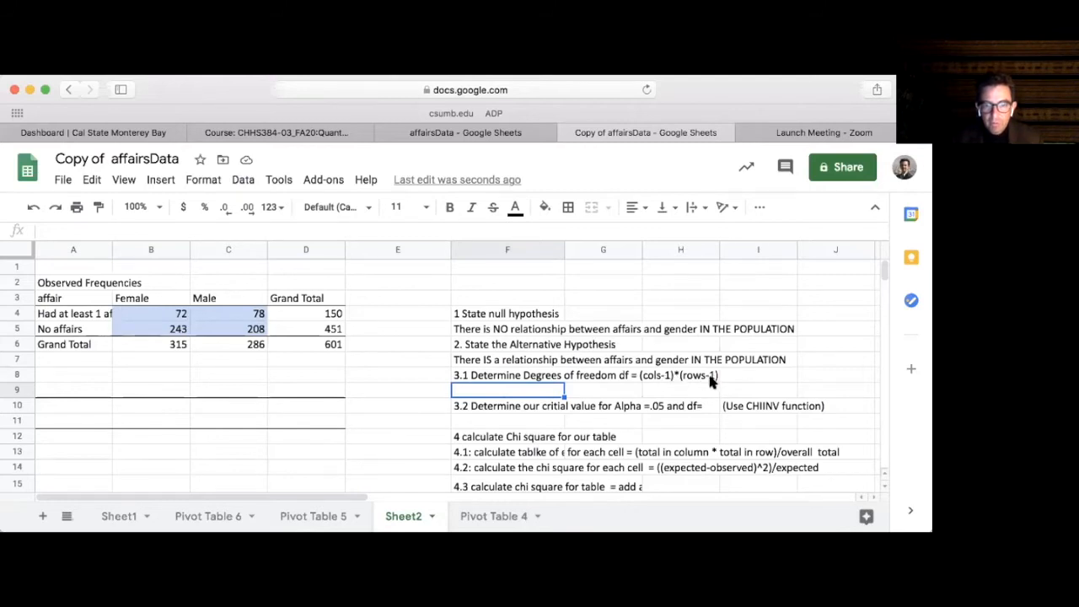
type("DF=")
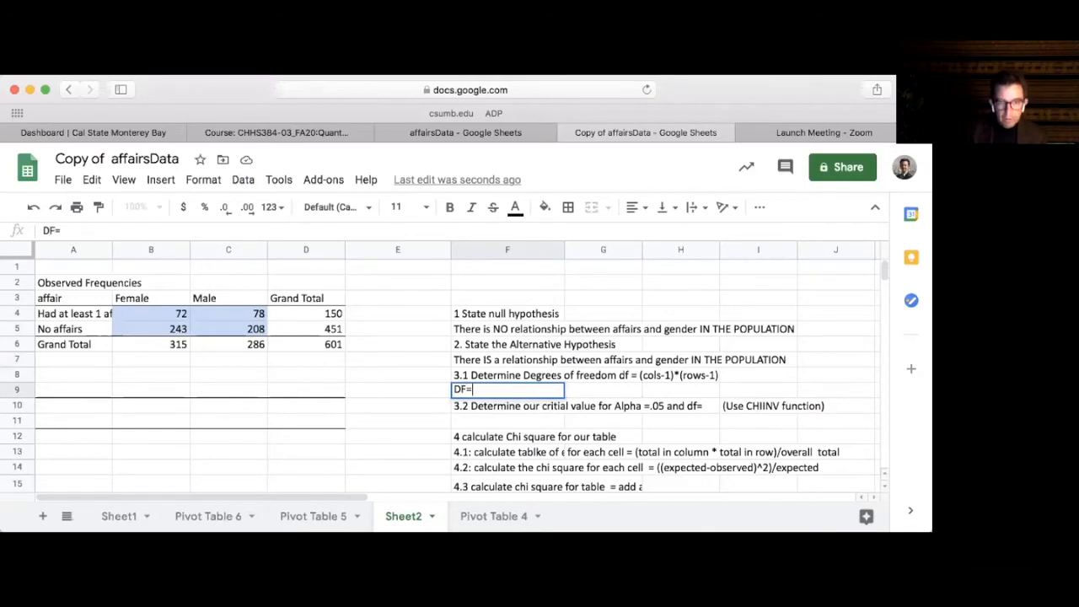
key("Tab")
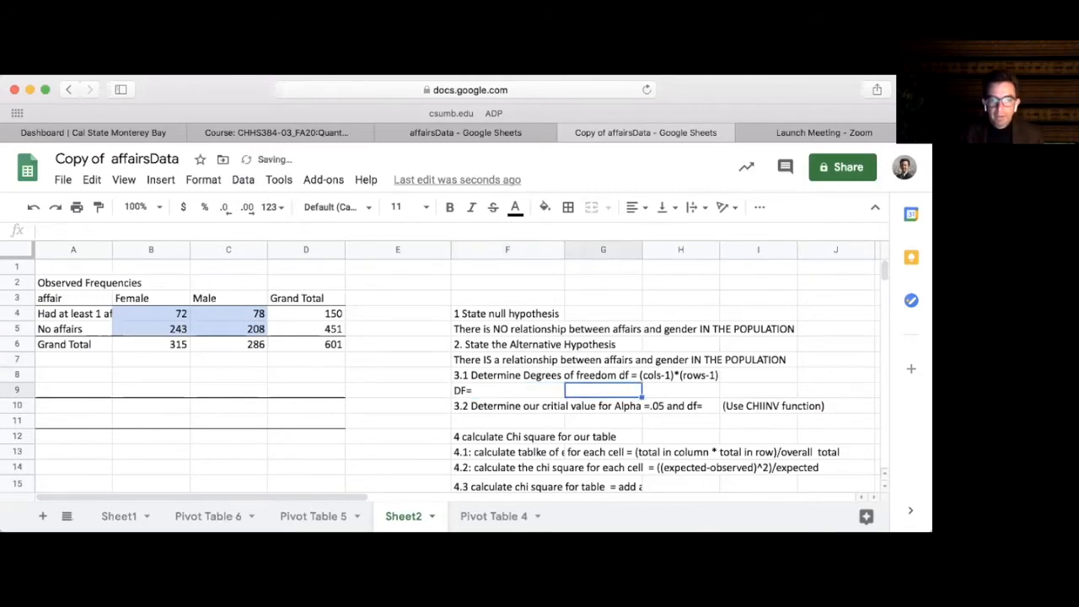
Calculate the degrees of freedom in G9 with the formula =(2-1)*(2-1).
type("=(")
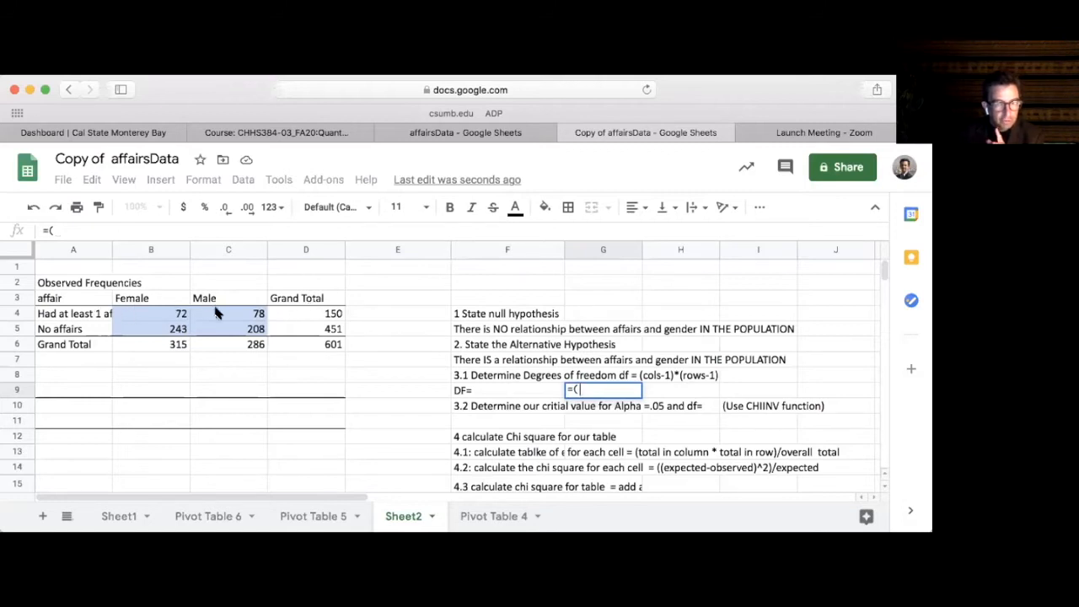
type("2-1")
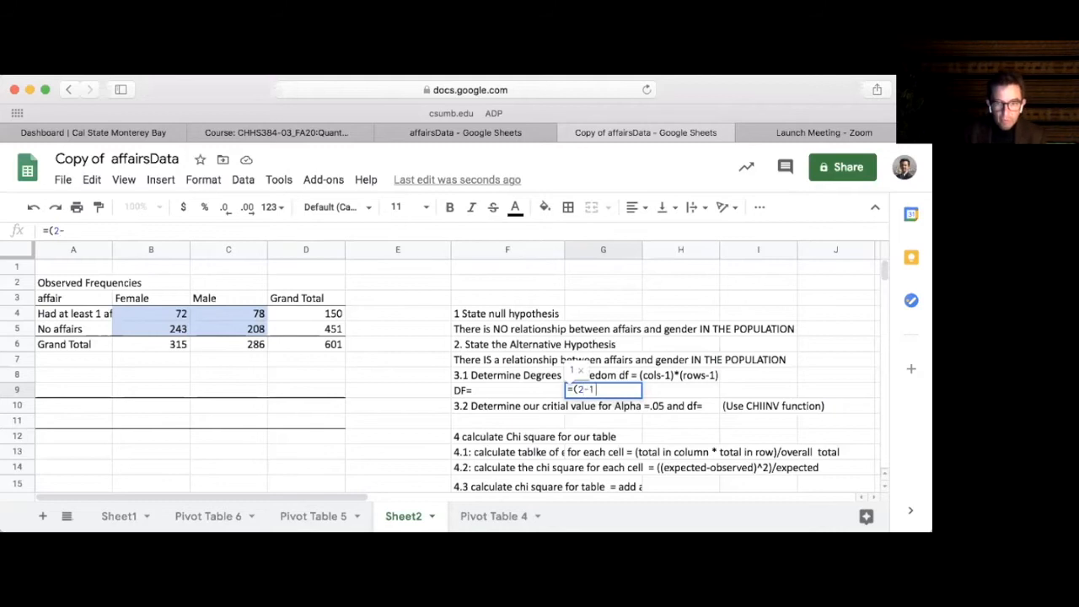
type(")*")
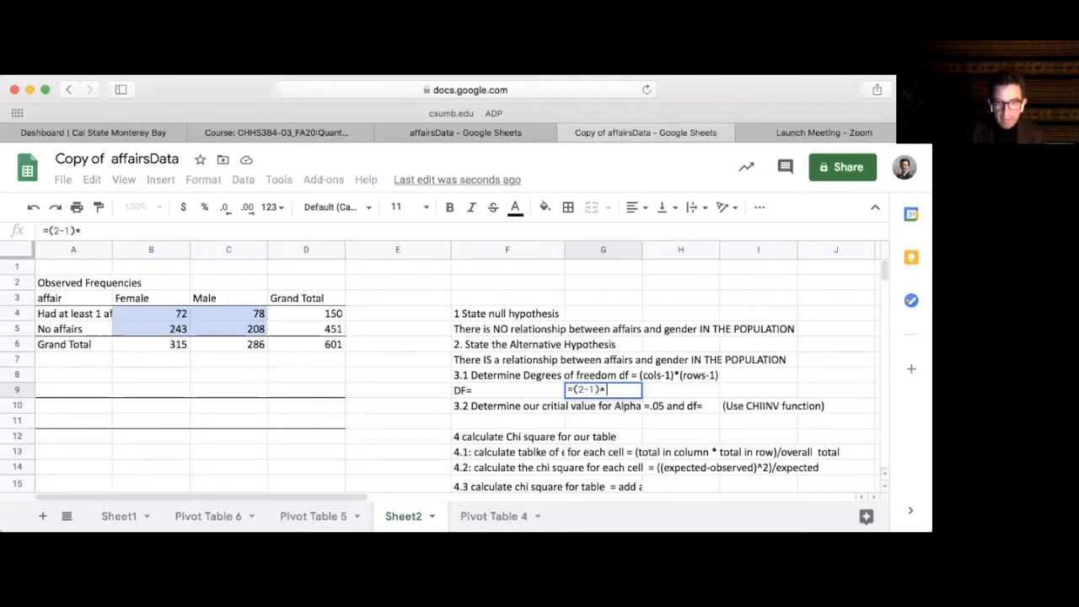
type("(")
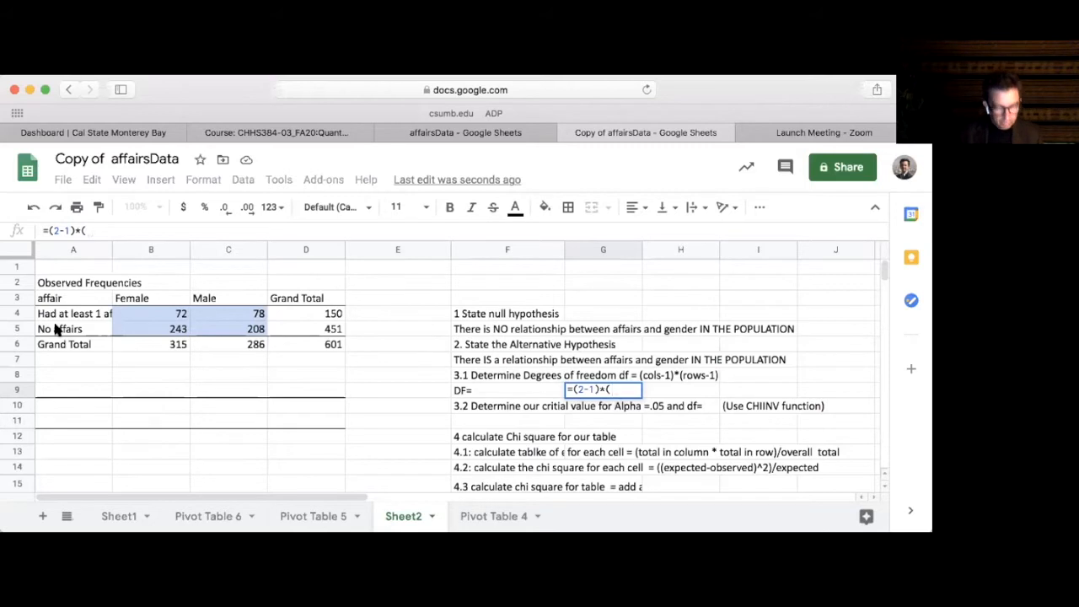
type("2-1)")
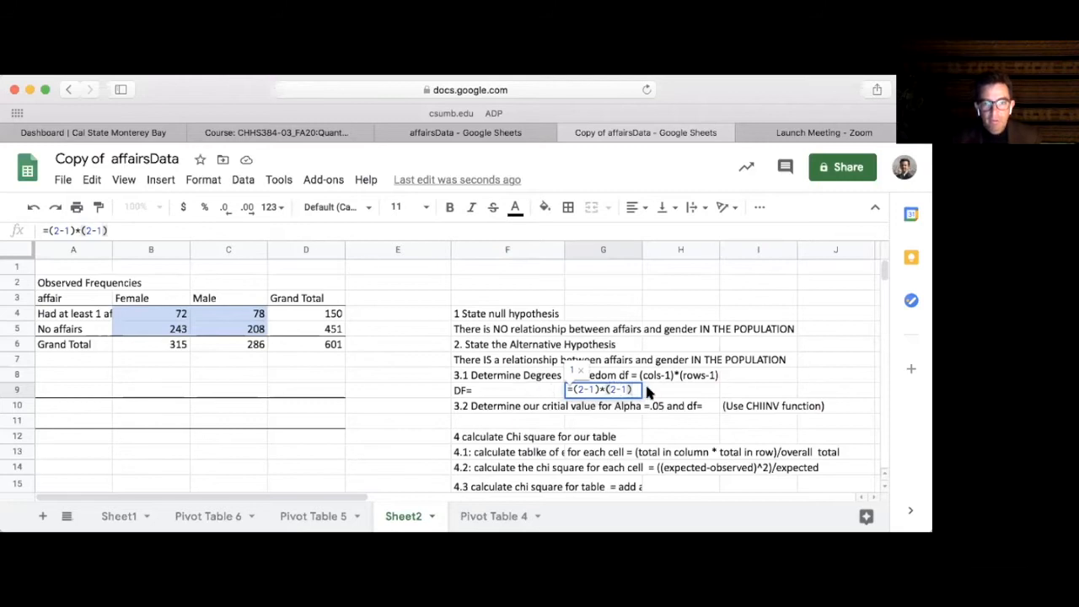
key("Return")
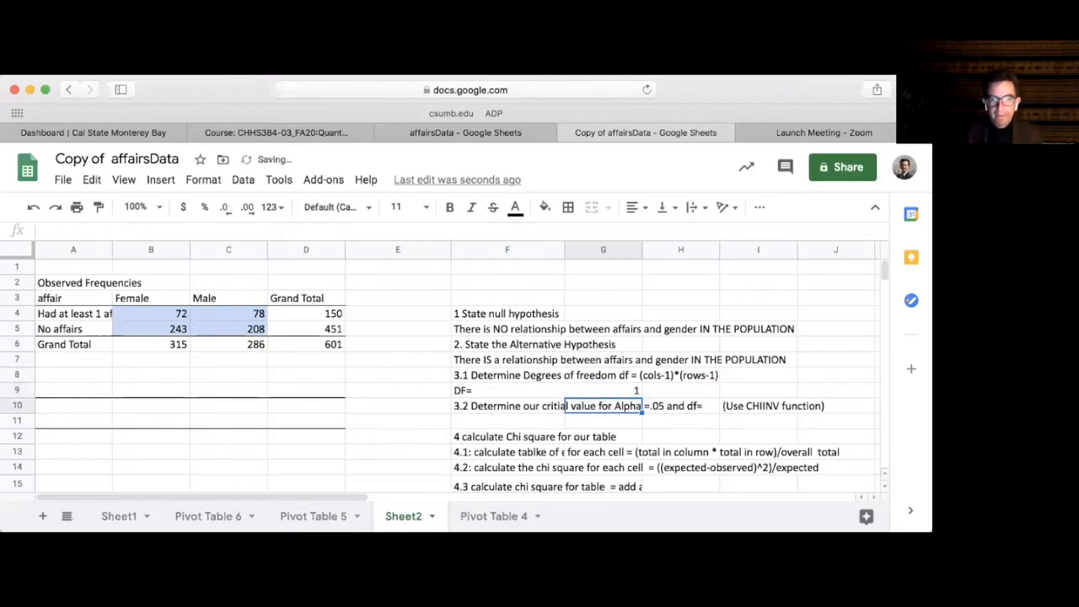
left_click(628, 390)
double_click(628, 390)
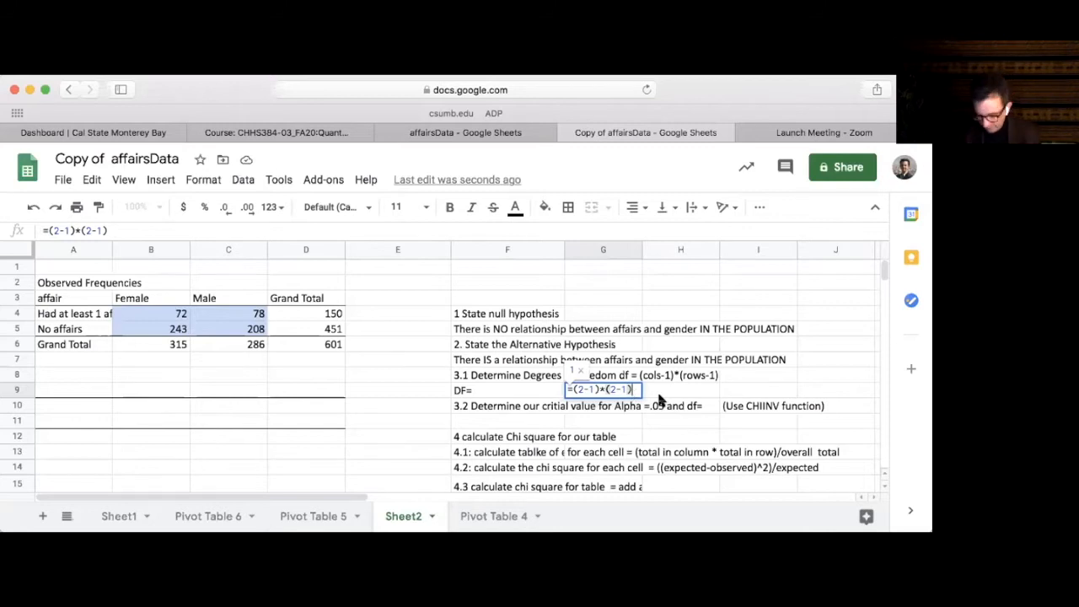
key("Return")
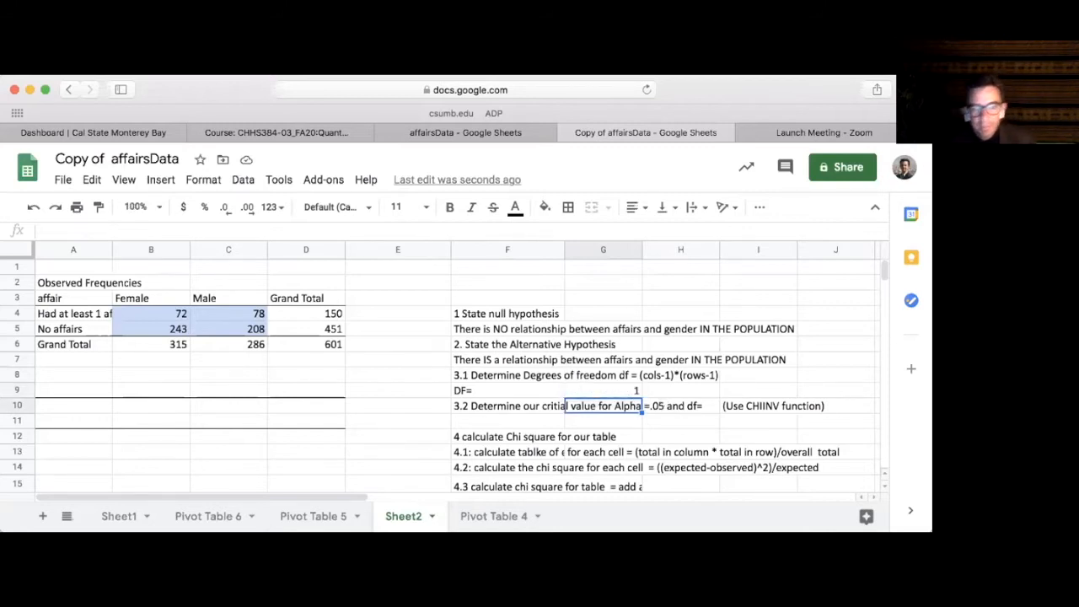
left_click(596, 393)
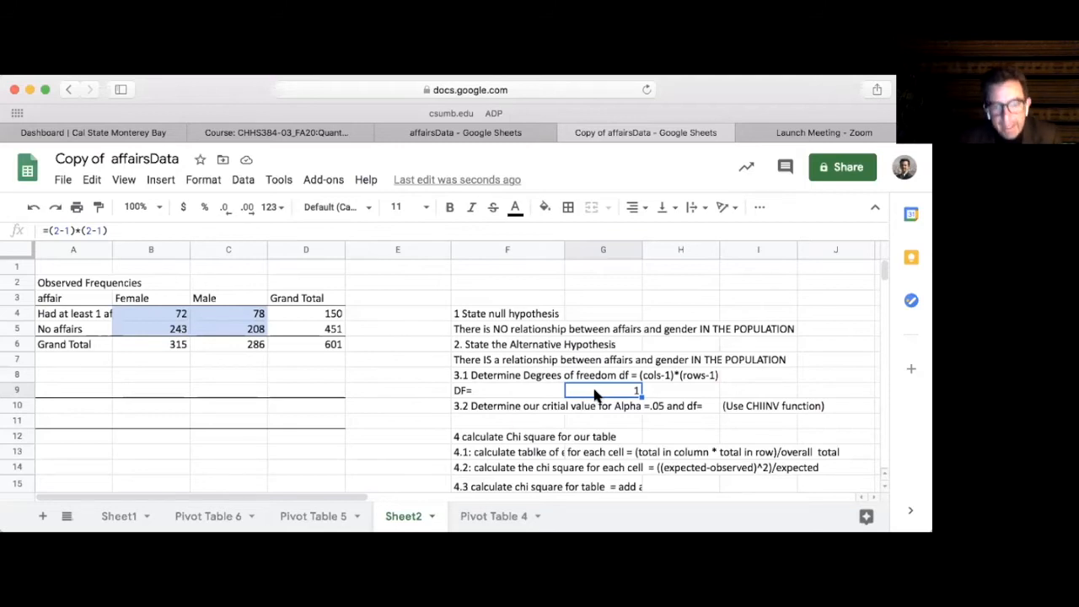
Complete the critical value instruction in F10 so that it ends with "df=1".
left_click(524, 407)
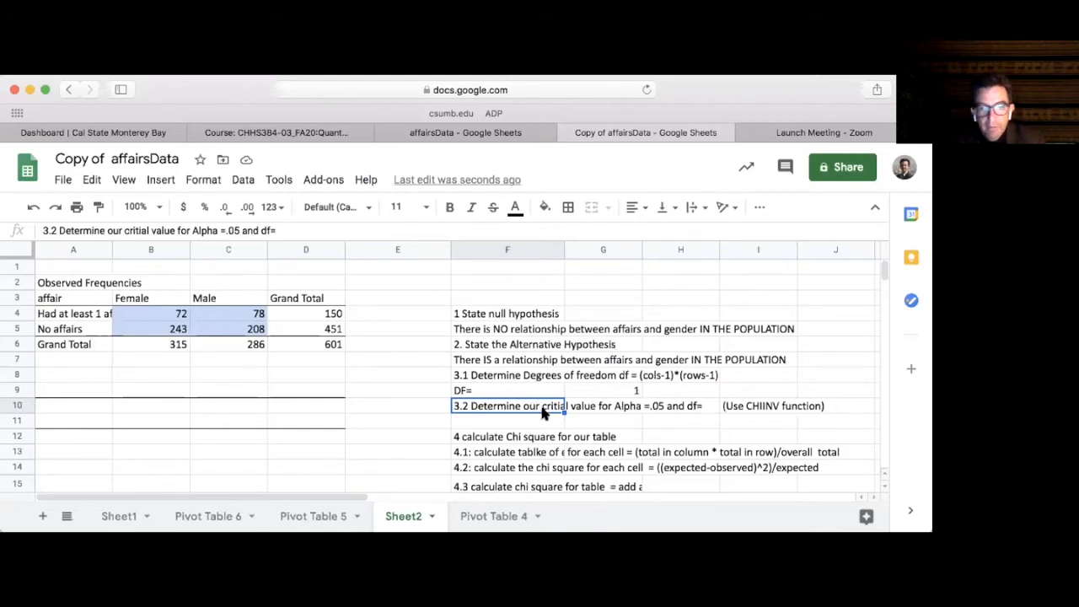
left_click(294, 228)
type("1")
key("Return")
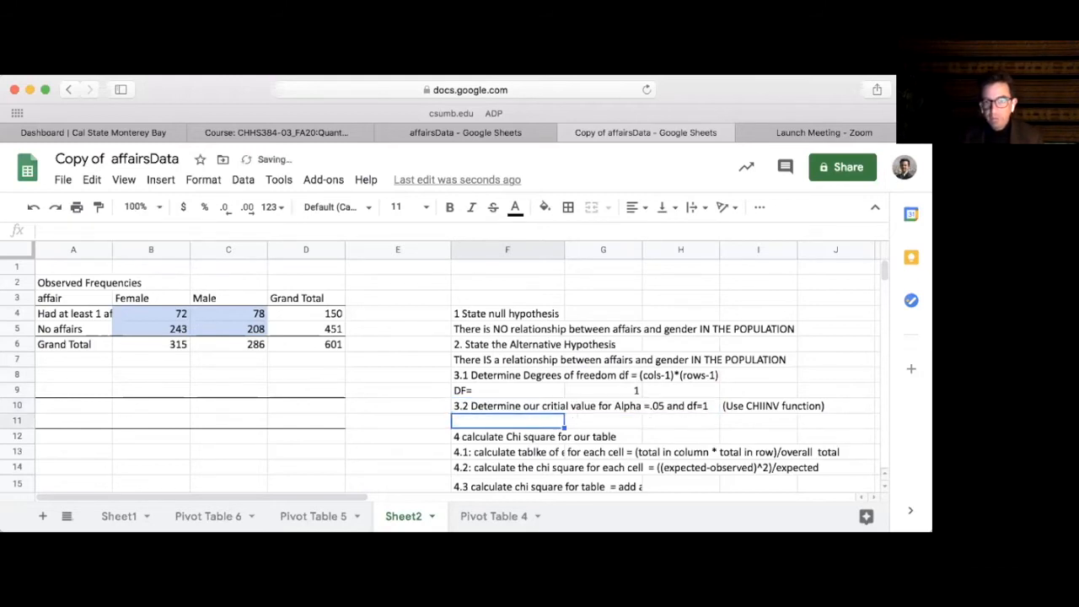
left_click(510, 408)
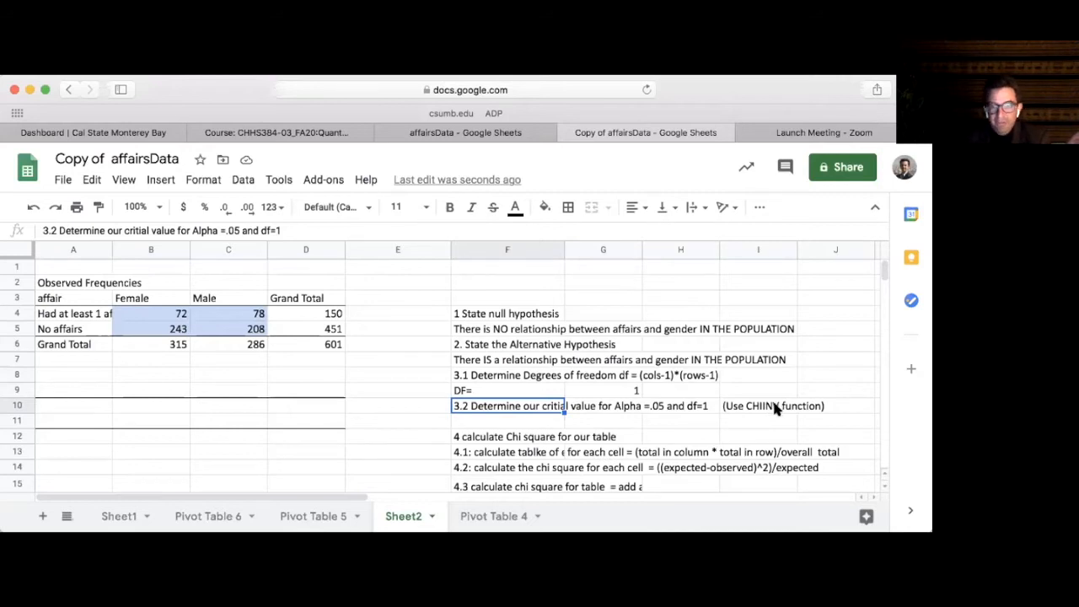
Add the label "Critical value=" in cell F11, beneath the critical value instruction.
left_click(539, 420)
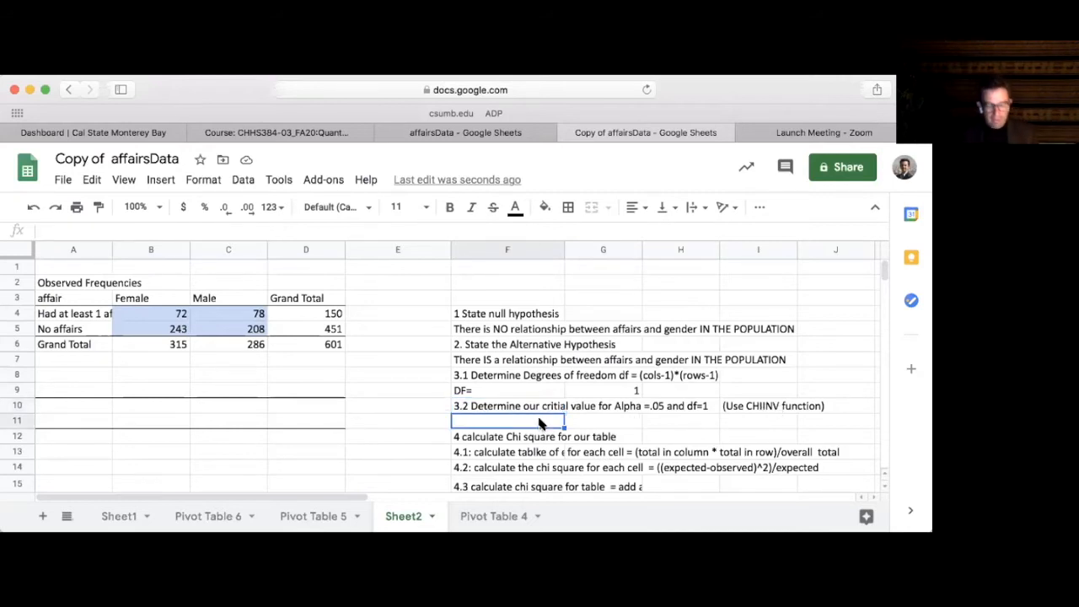
type("Crit")
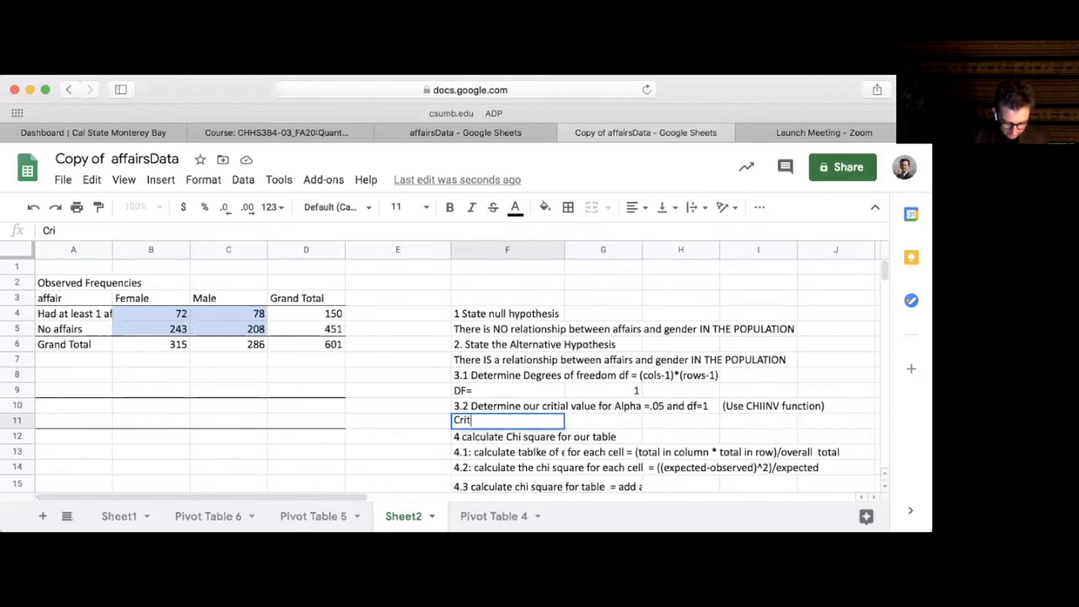
type("ical value")
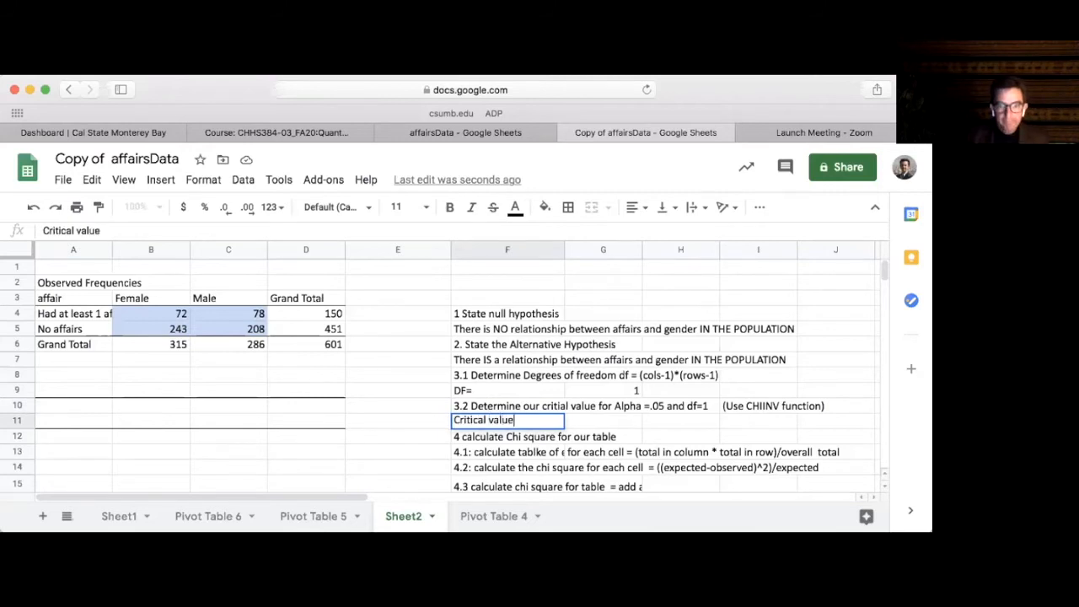
key("Tab")
key("Left")
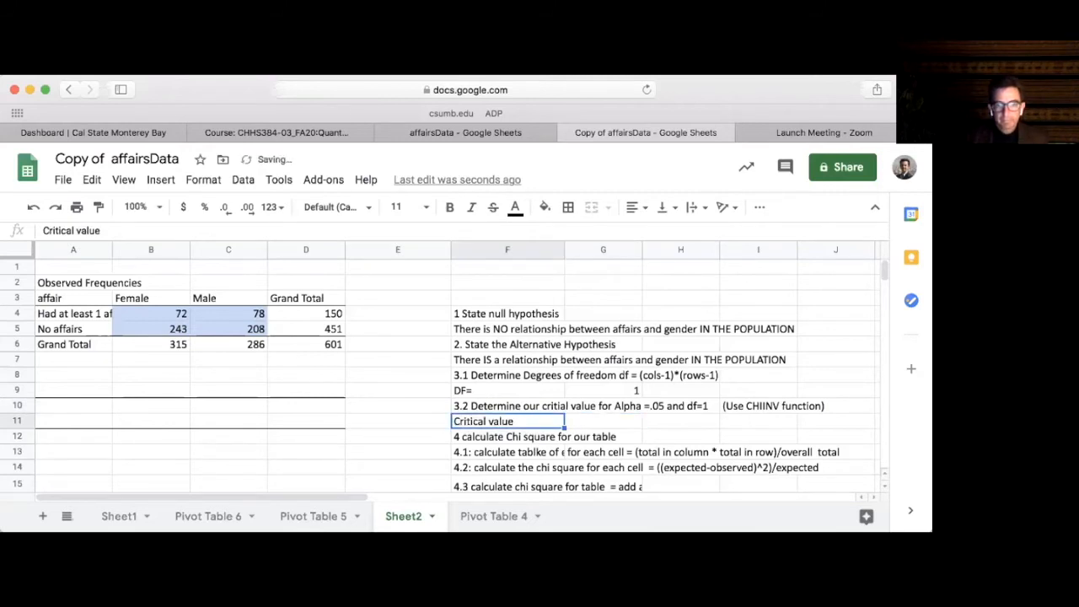
double_click(521, 426)
type("=")
left_click(611, 420)
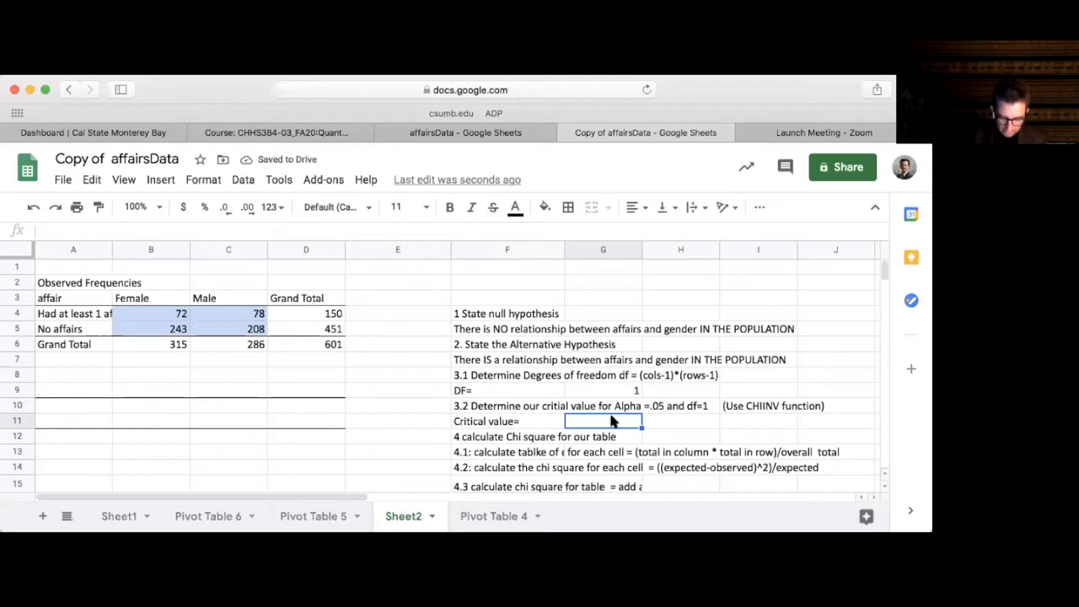
Calculate the critical value in G11 with the formula =chiinv(.05,1).
type("=")
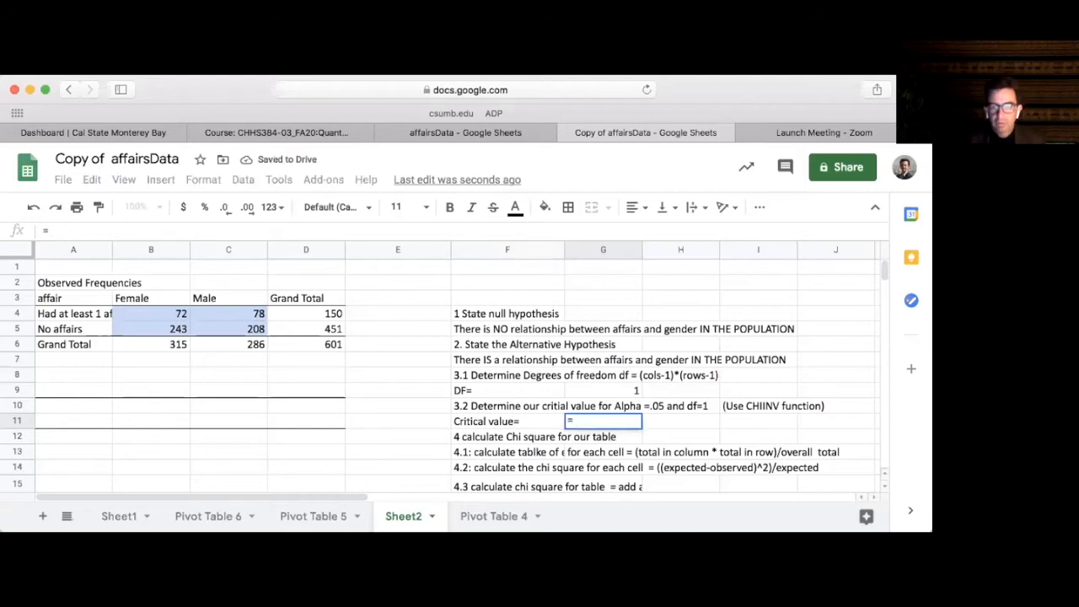
type("chiinv")
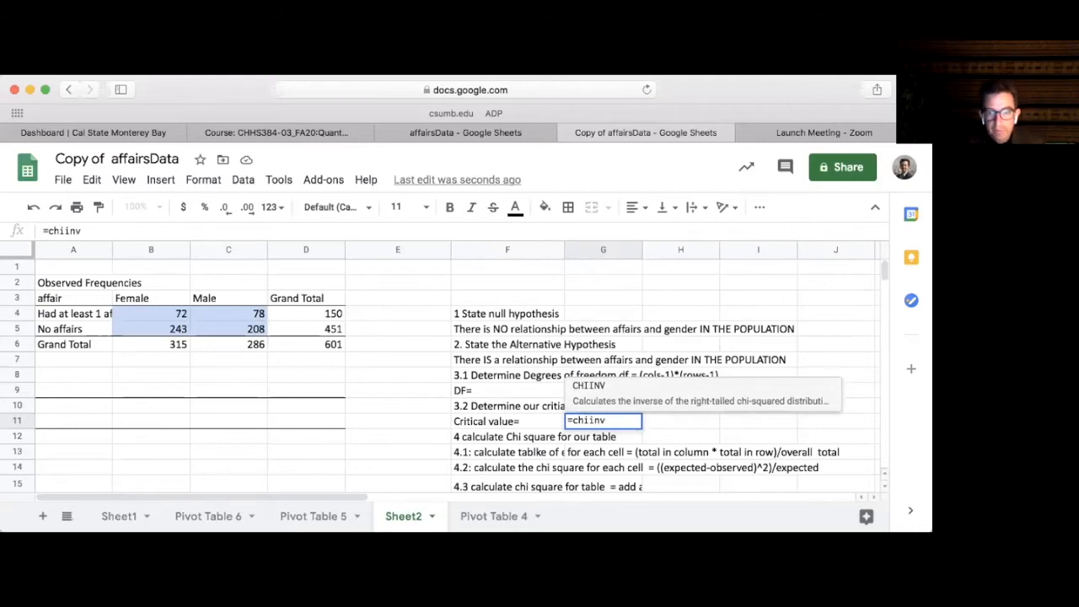
type("(")
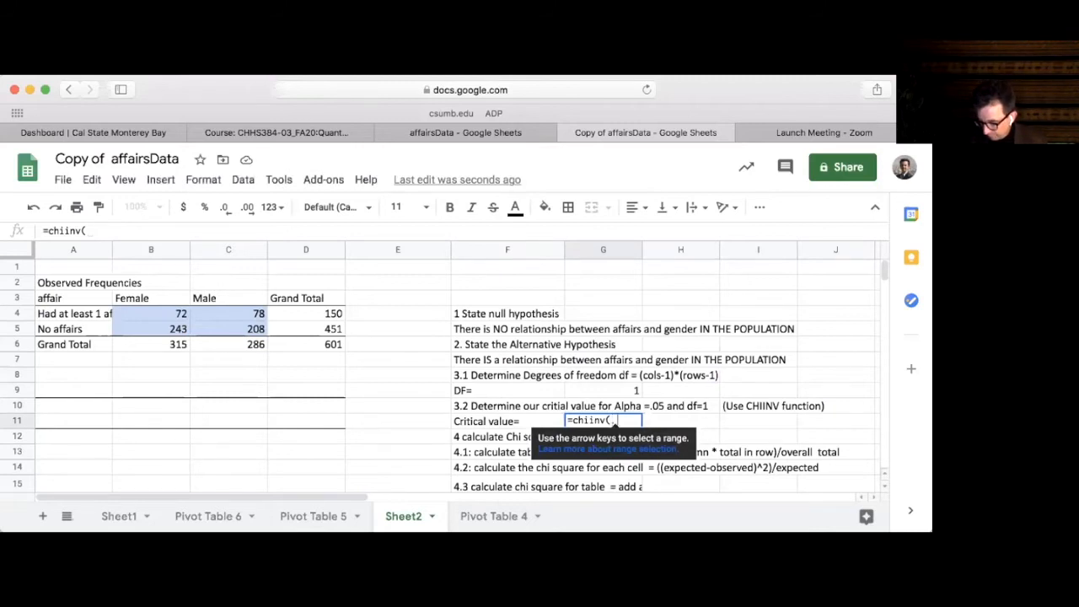
type(".05")
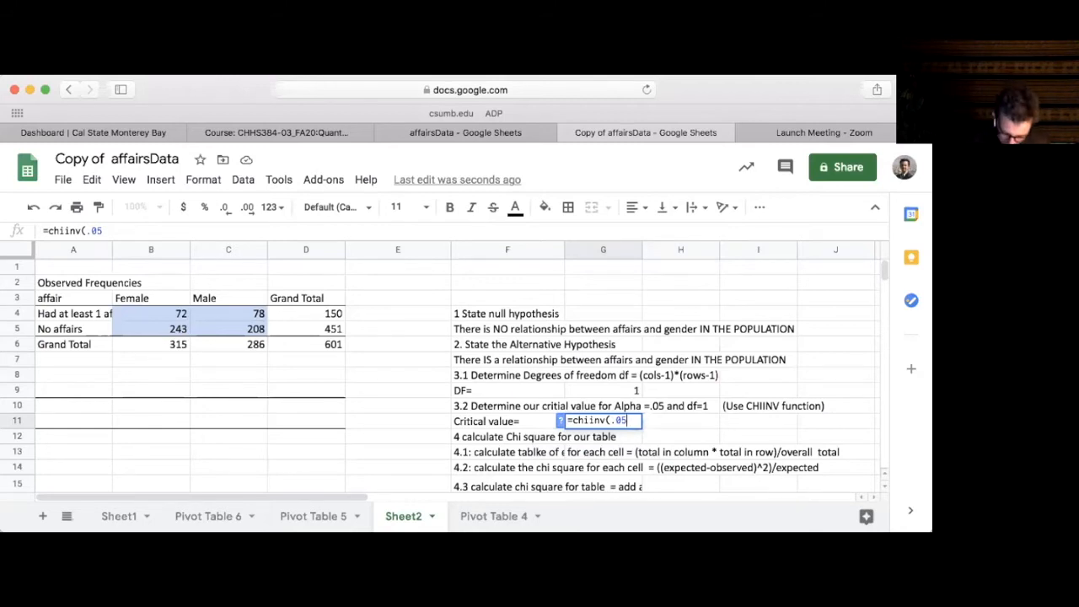
type(",")
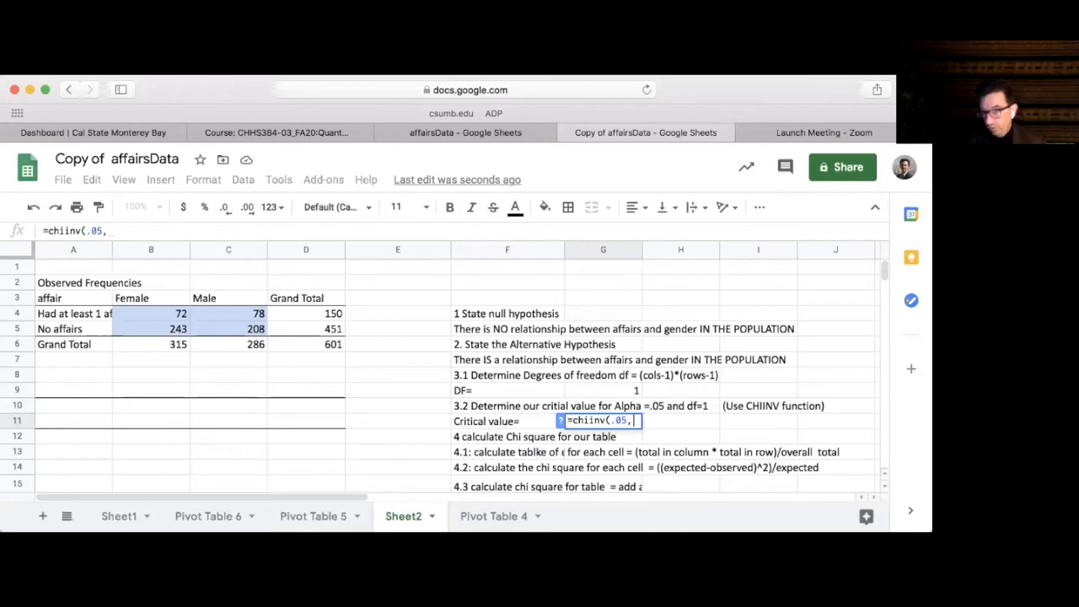
type("1")
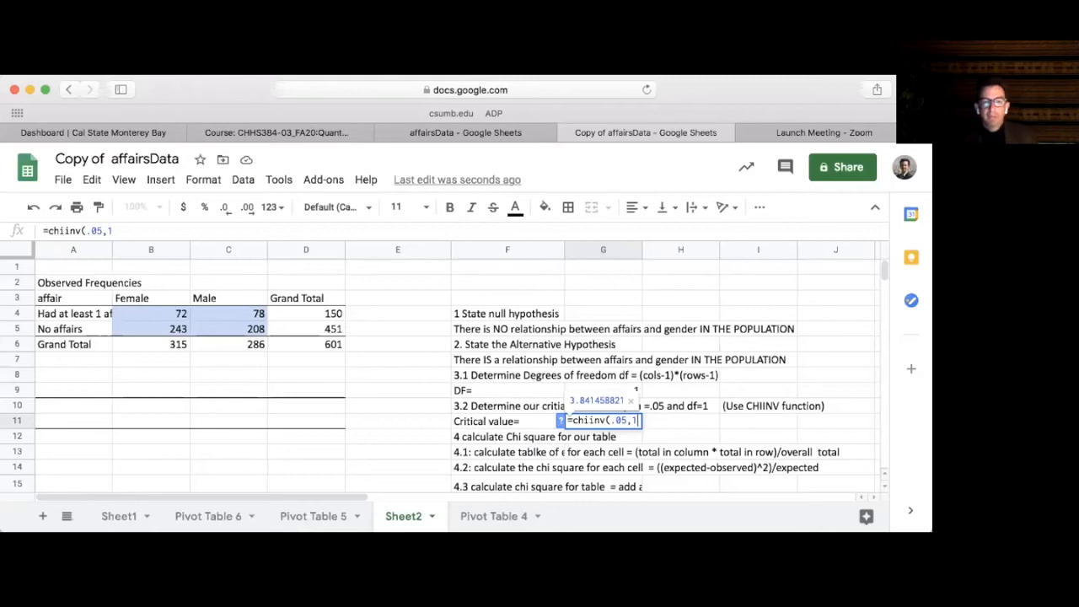
type(")")
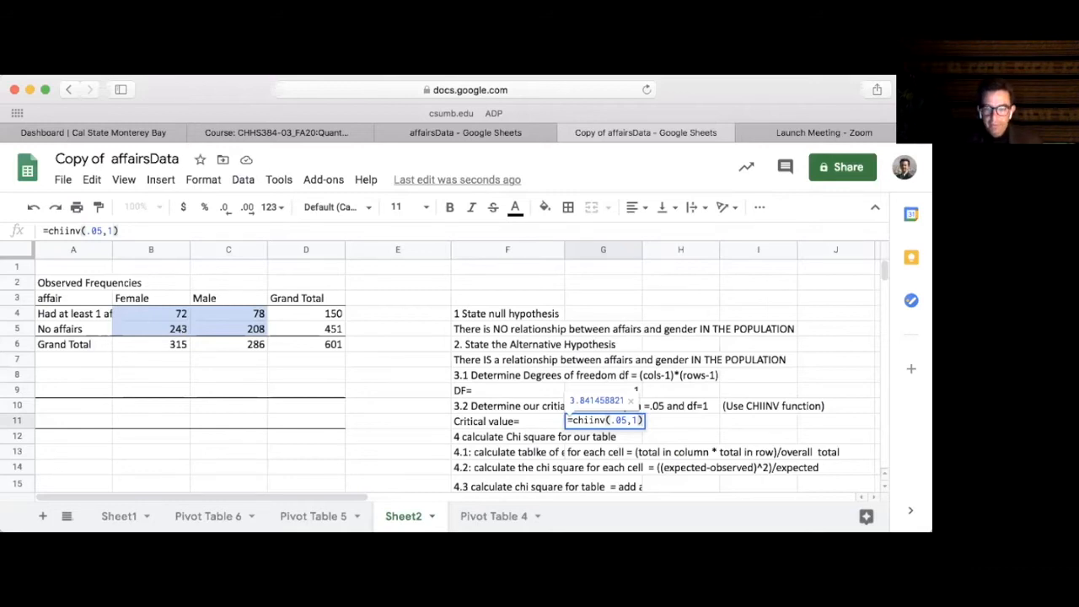
key("Return")
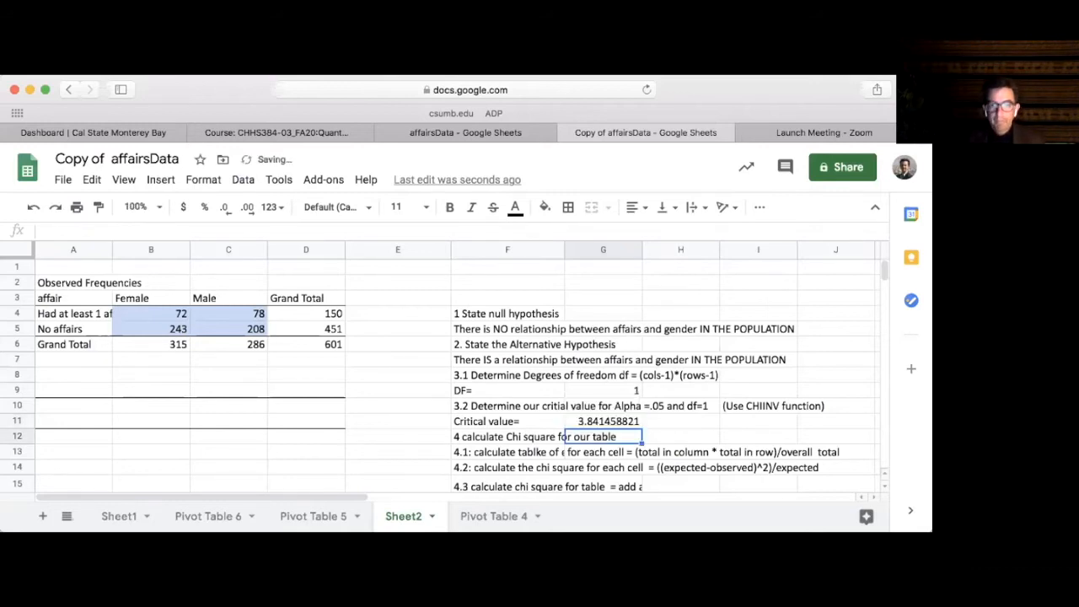
Fill the critical value label and result in F11:G11 with light purple.
left_click(590, 424)
left_click_drag(515, 421, 588, 421)
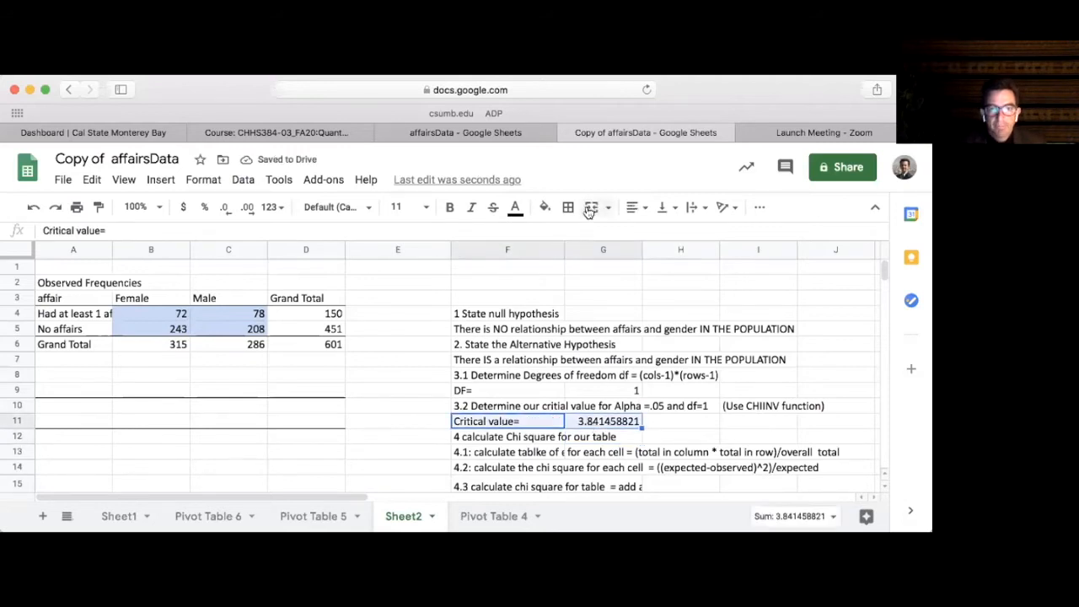
left_click(545, 207)
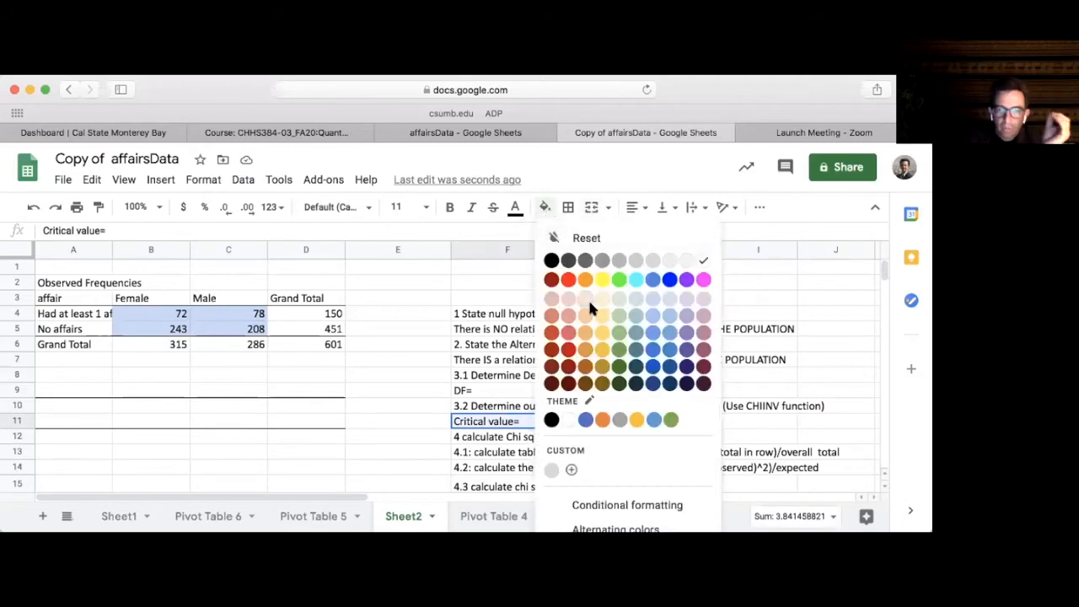
left_click(686, 299)
left_click(727, 425)
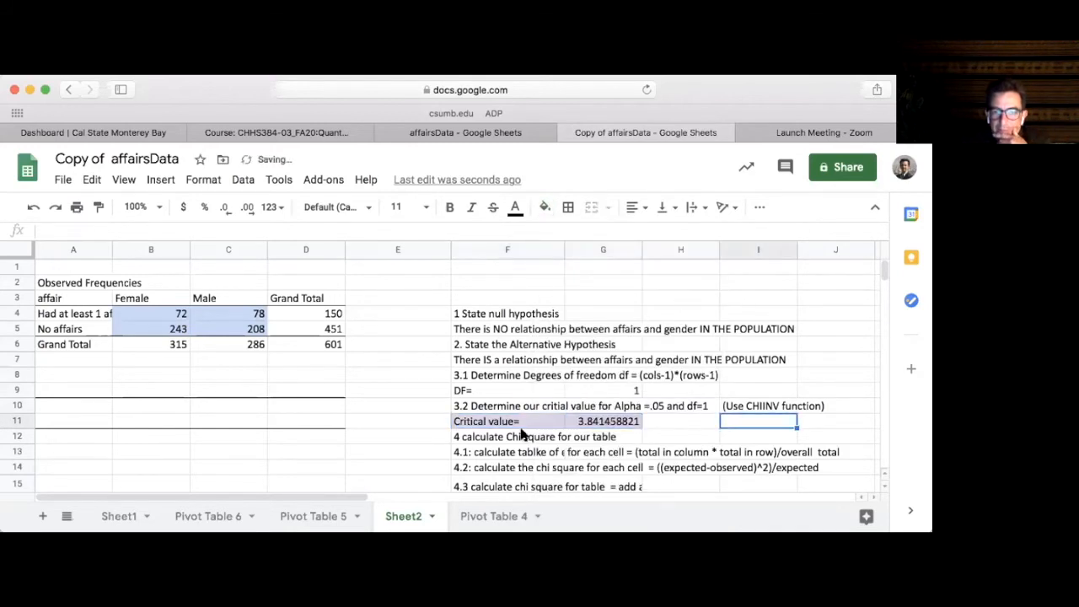
Fill the degrees of freedom label and result in F9:G9 with light blue.
left_click(500, 393)
left_click(607, 395, "shift")
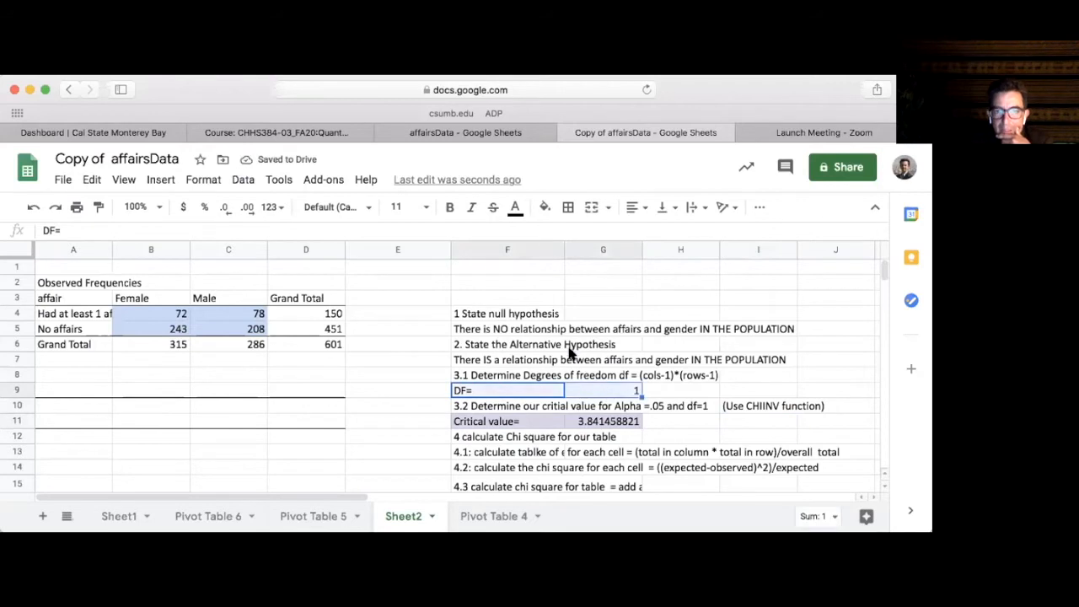
left_click(545, 211)
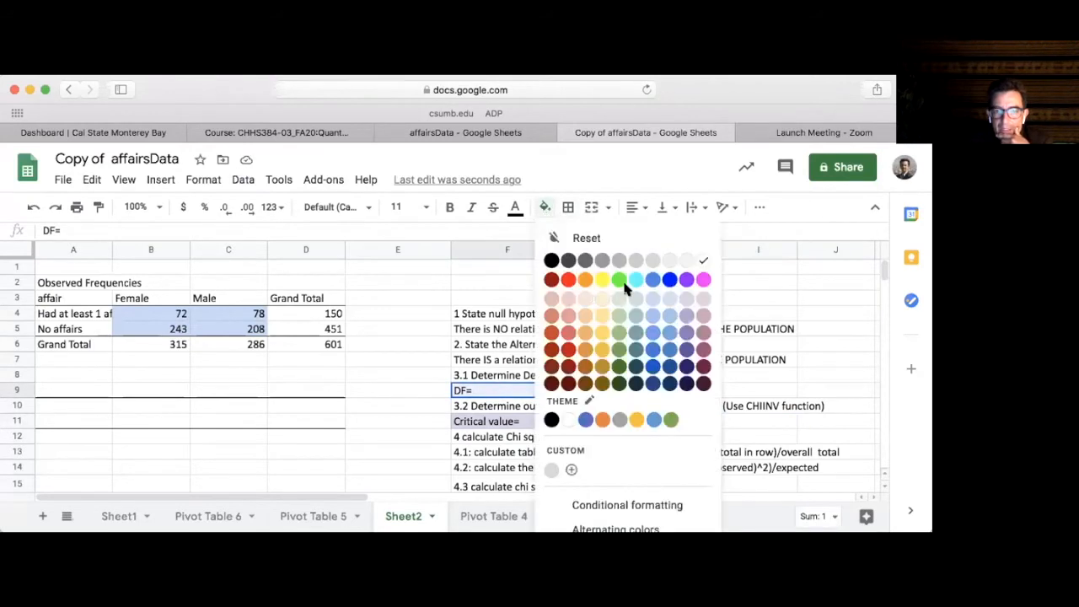
left_click(669, 315)
left_click(636, 454)
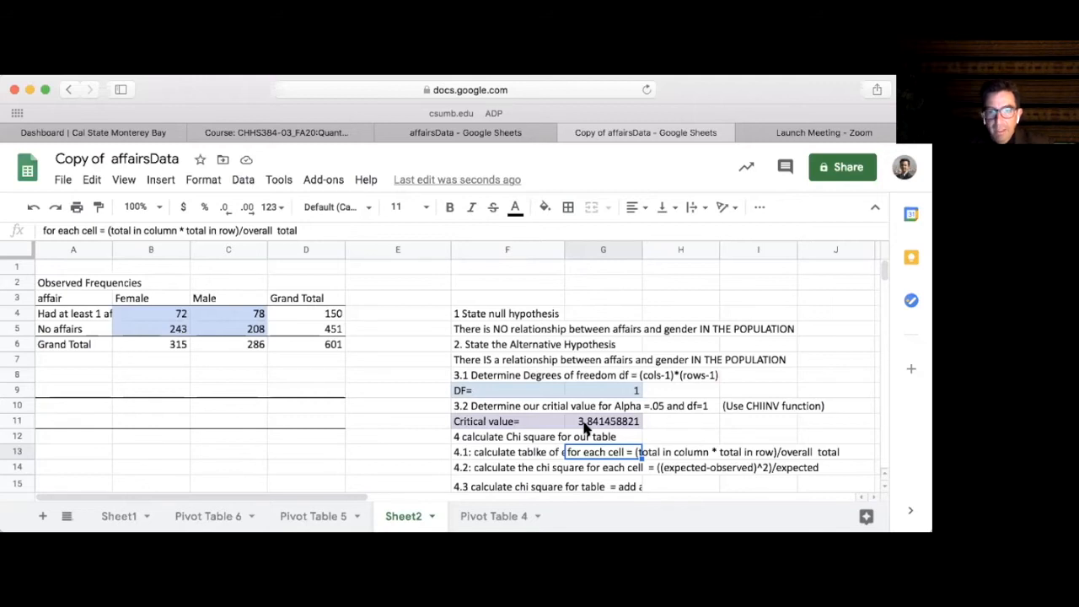
Change the alpha in the critical value formula in G11 to 0.01.
left_click(585, 428)
double_click(592, 425)
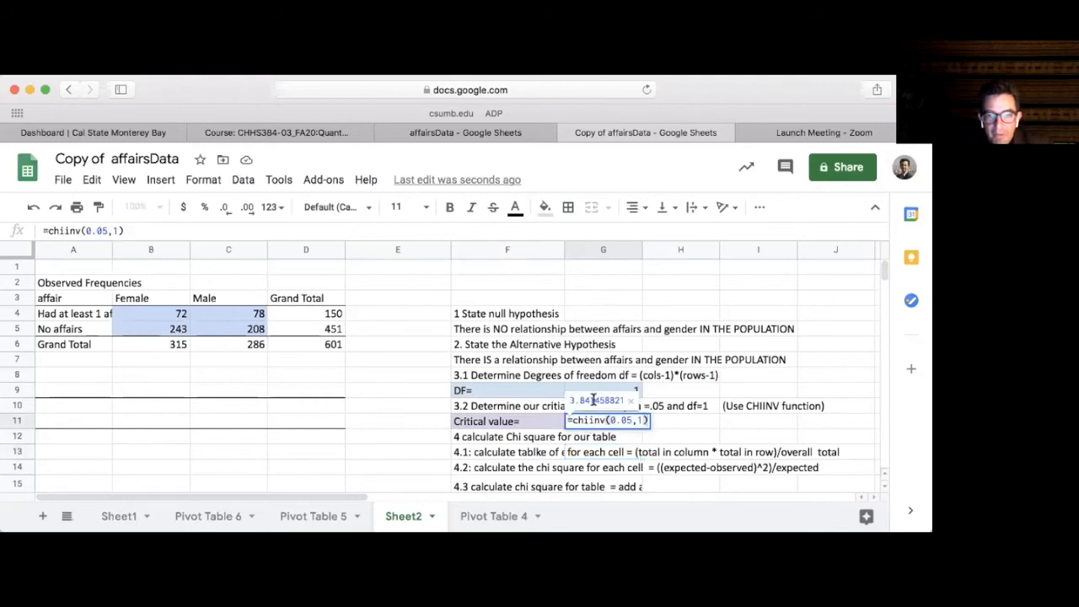
left_click_drag(632, 420, 628, 419)
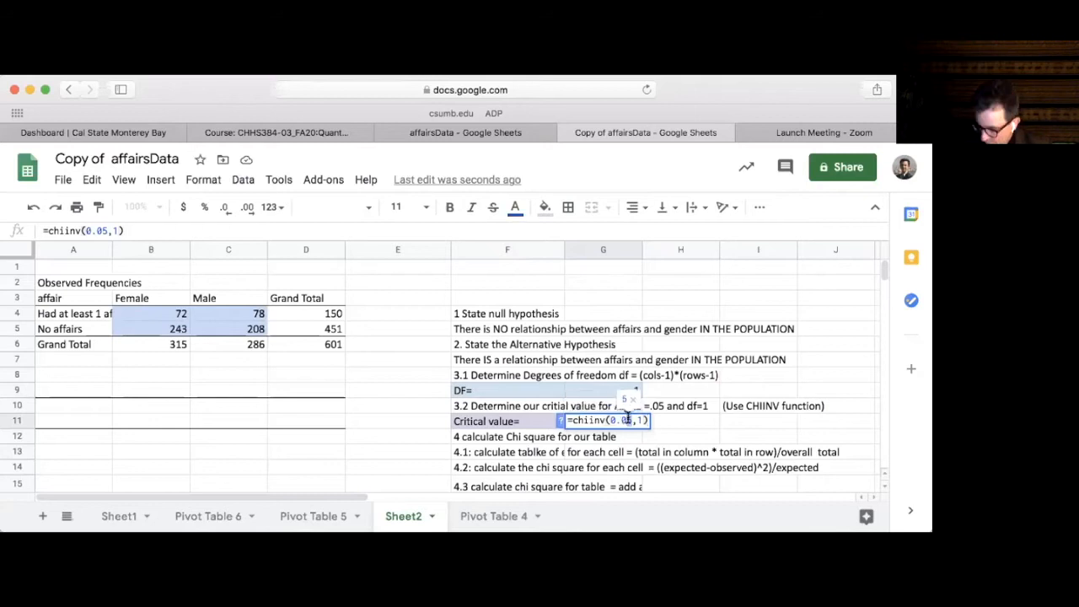
type("1")
key("Return")
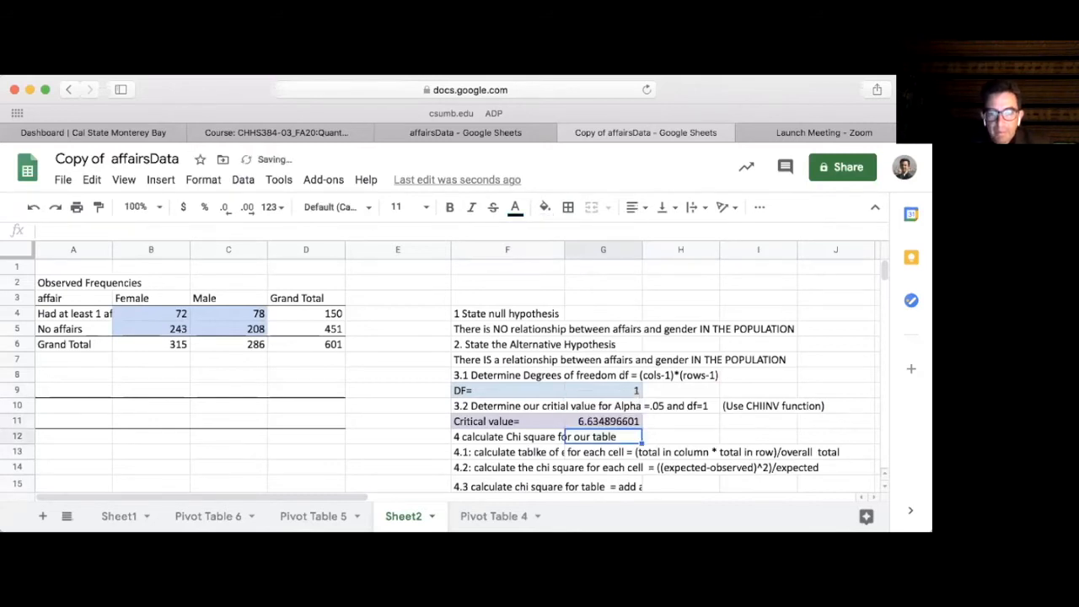
Change the alpha in the critical value formula in G11 to 0.50.
left_click(592, 428)
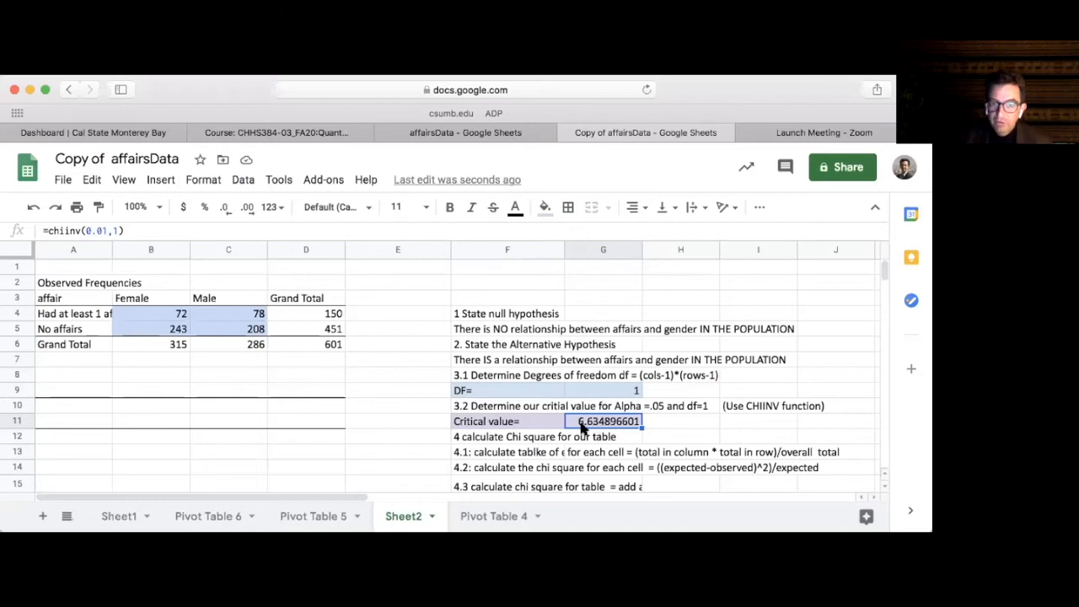
double_click(599, 426)
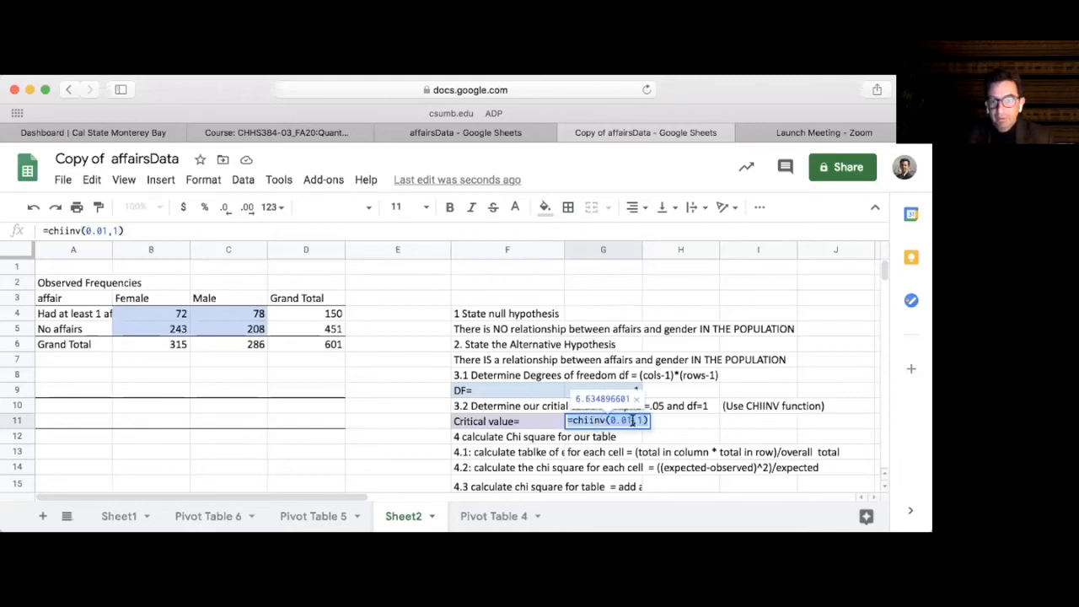
left_click(630, 419)
left_click_drag(630, 419, 622, 420)
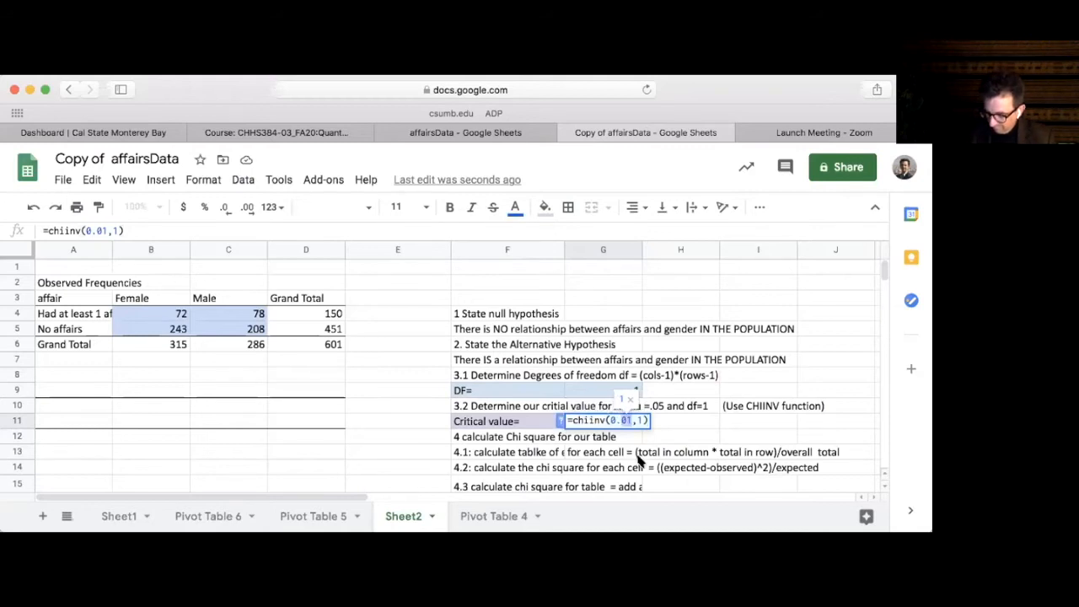
type("50")
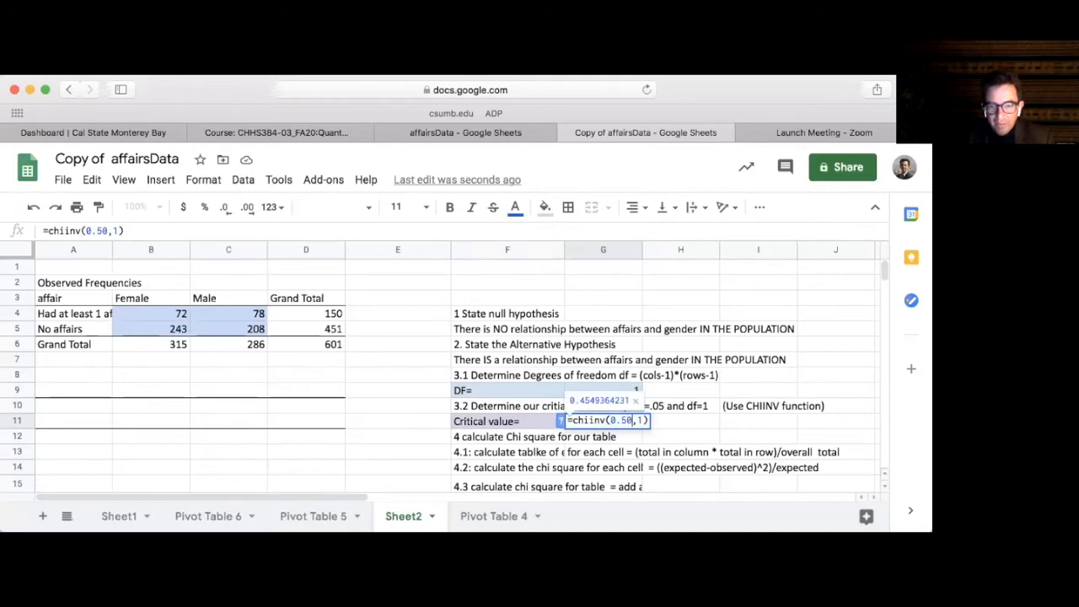
key("Return")
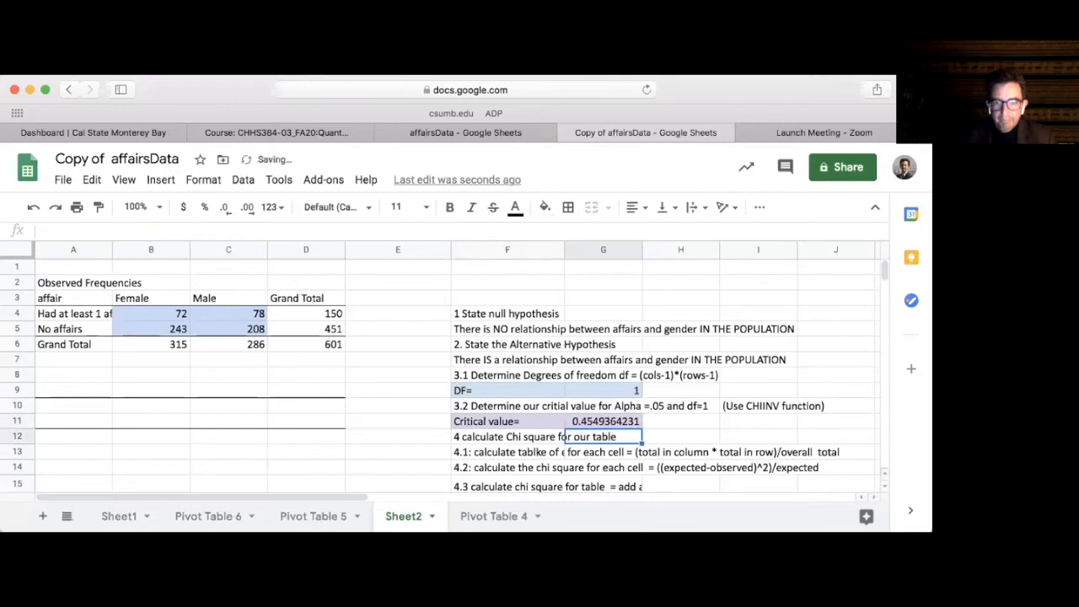
Restore the alpha in the critical value formula in G11 to 0.05.
left_click(582, 426)
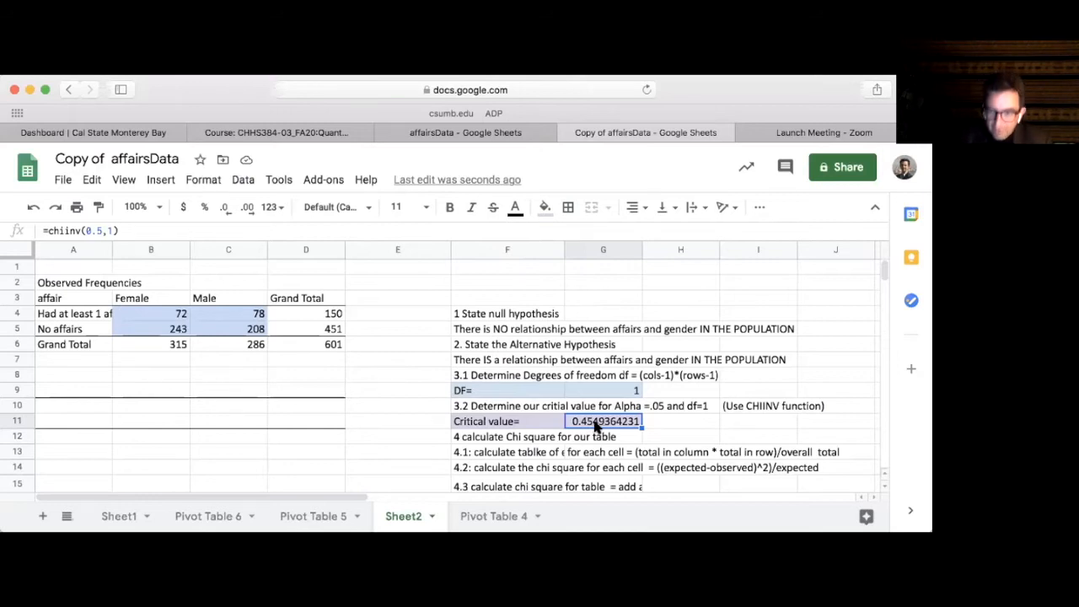
double_click(597, 426)
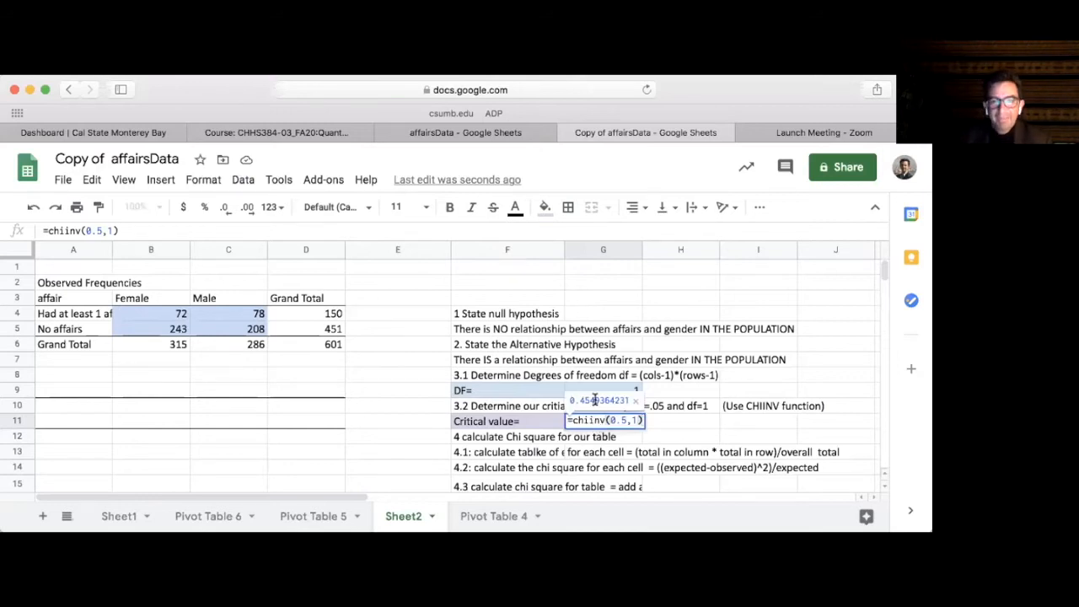
left_click(623, 420)
type("0")
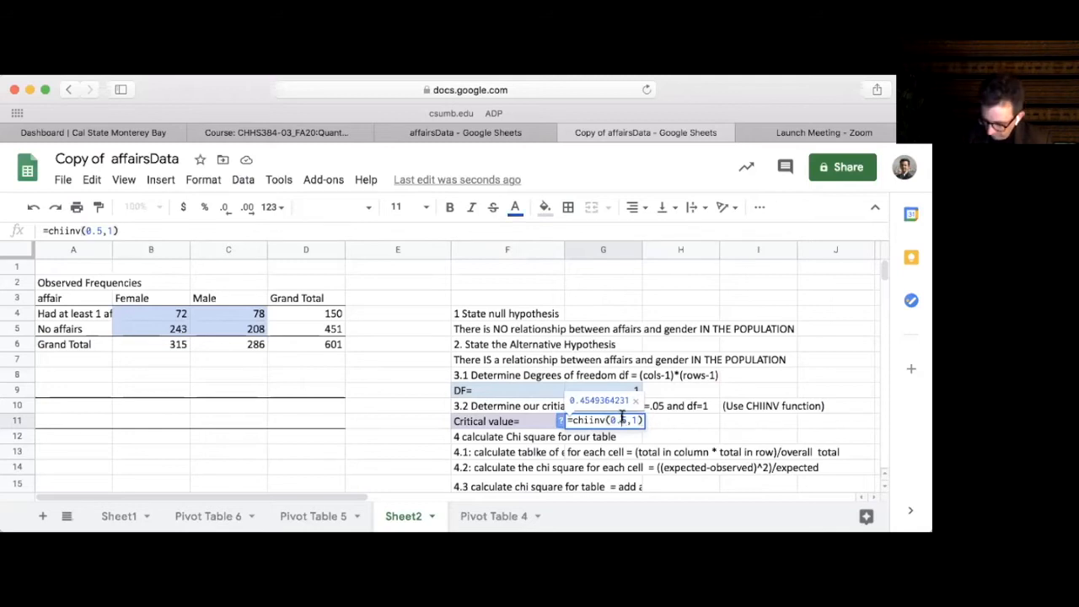
key("Return")
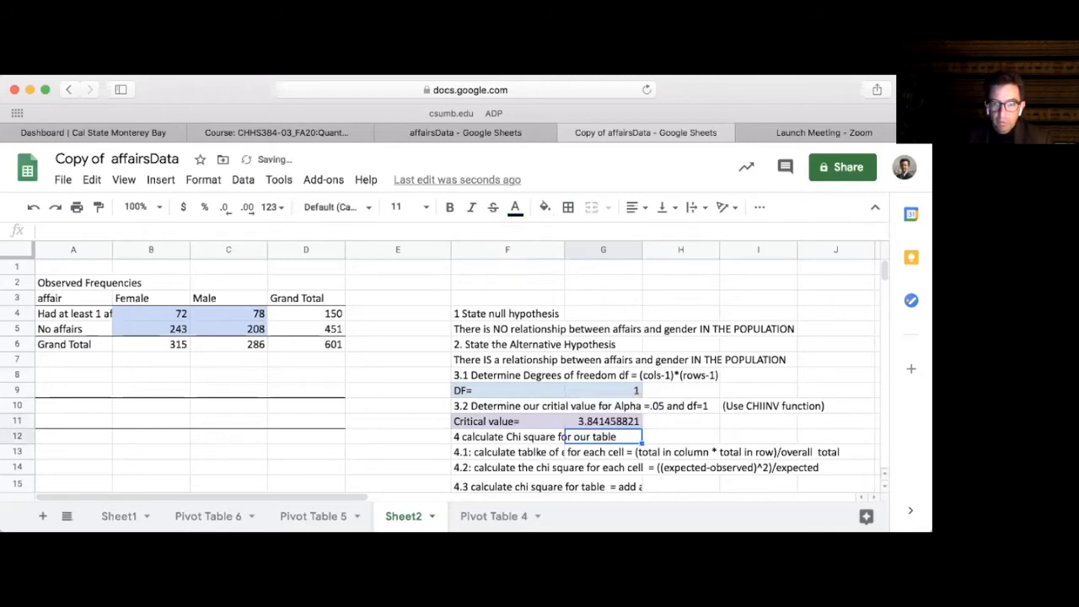
left_click(618, 424)
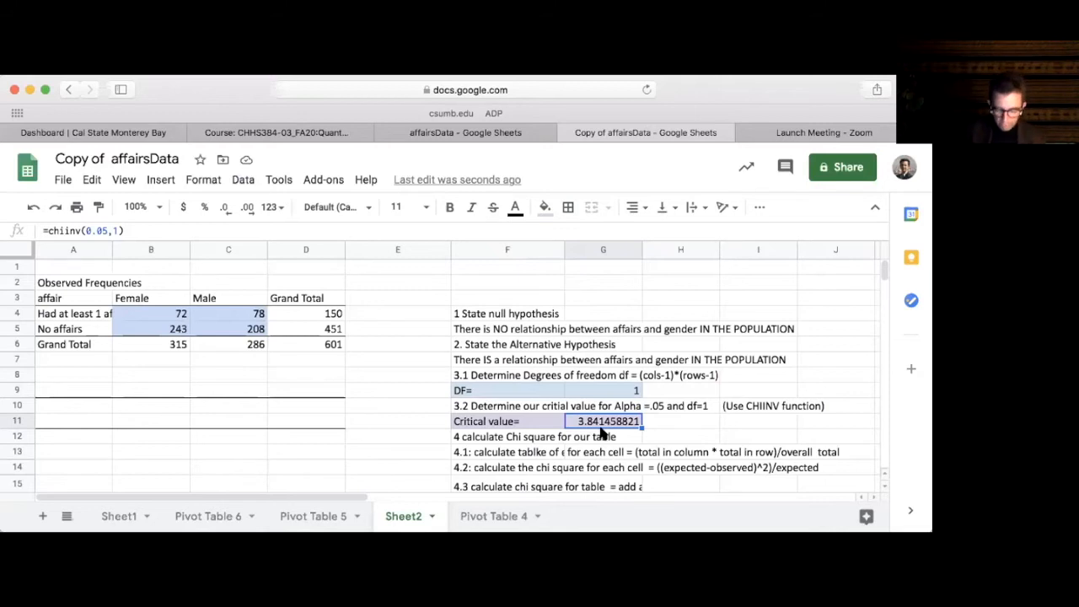
Read through the chi-square calculation instructions in F12 to F14.
left_click(482, 441)
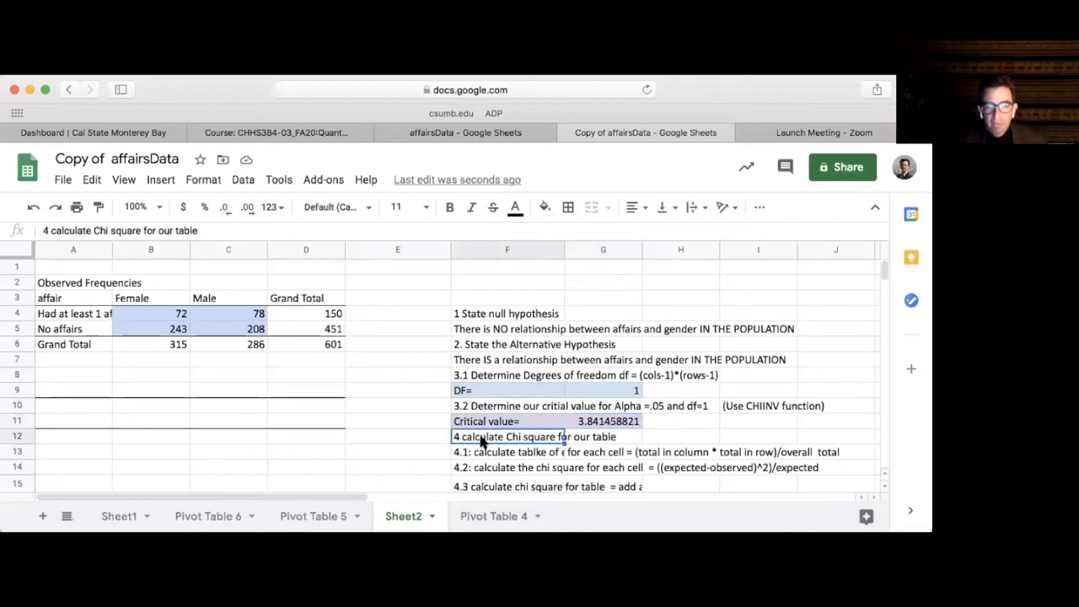
left_click(482, 452)
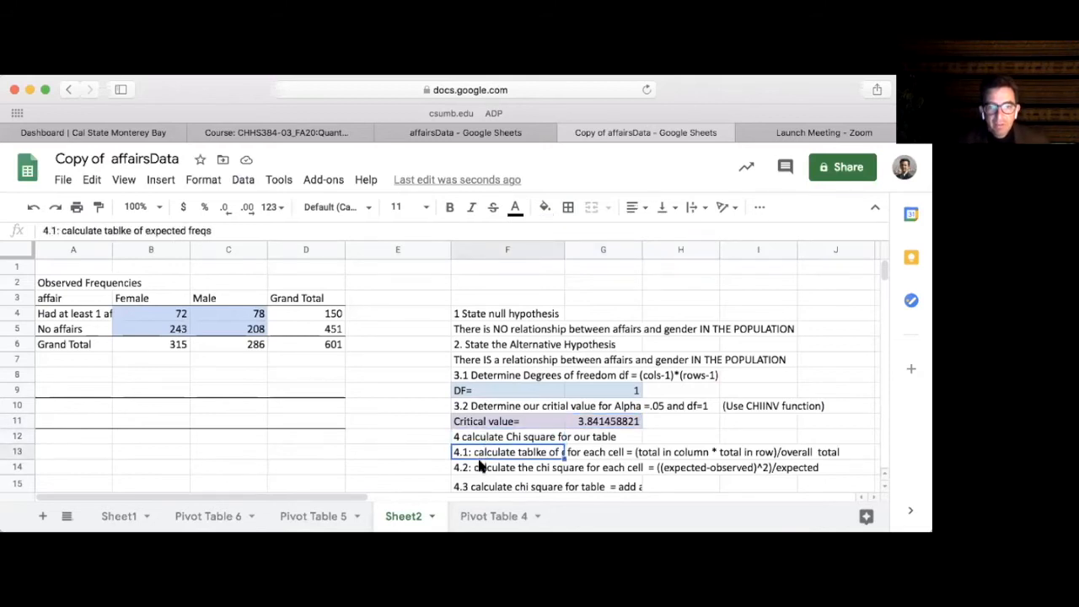
left_click(480, 467)
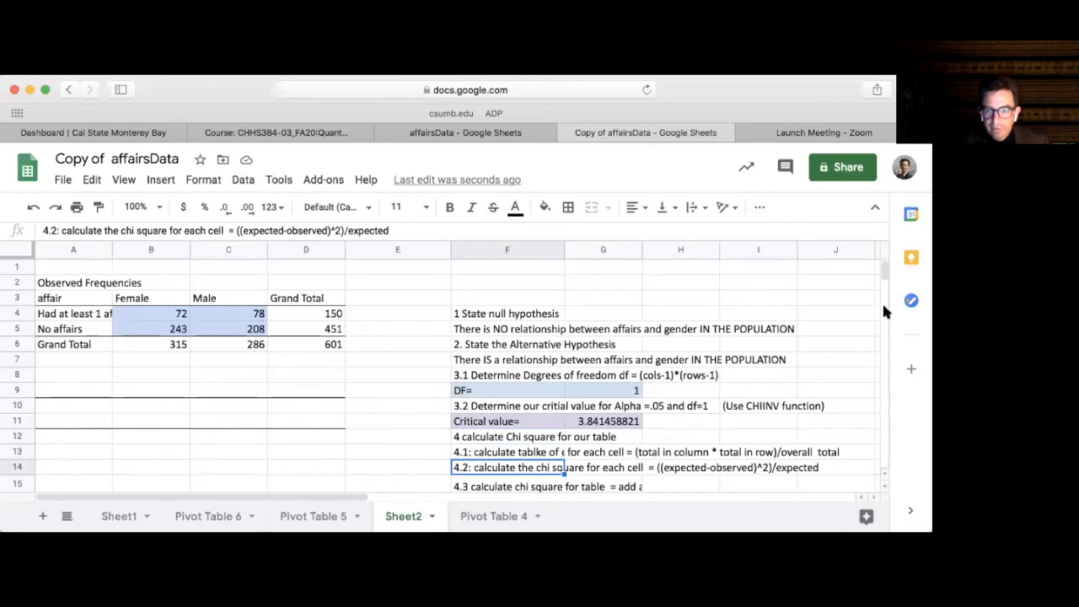
left_click_drag(880, 271, 880, 269)
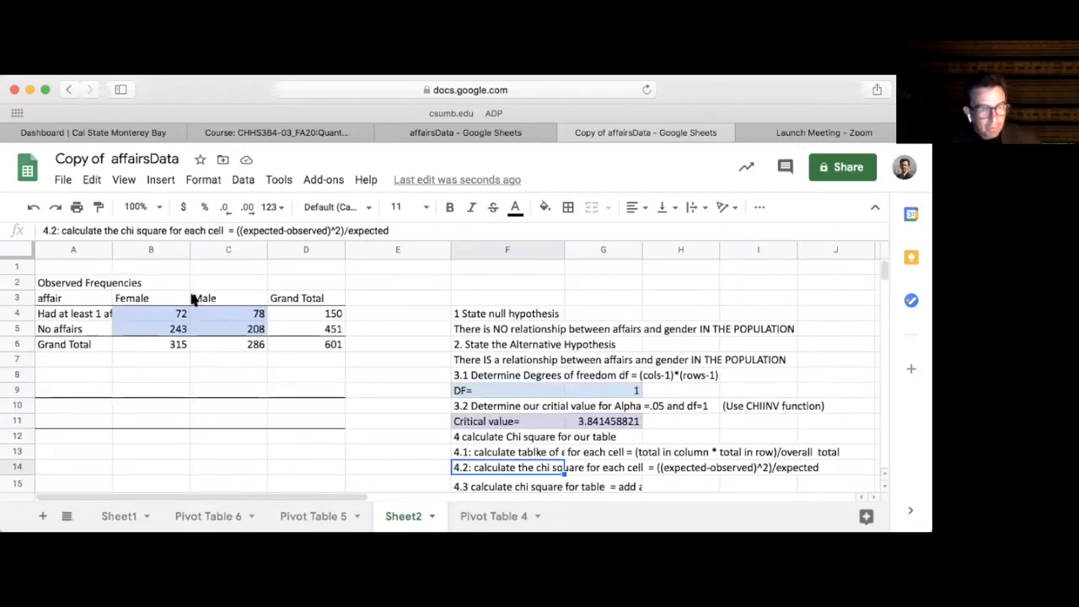
Try to move the expected frequency formula text from G13 to the end of the 4.1 instruction in F13.
left_click(498, 453)
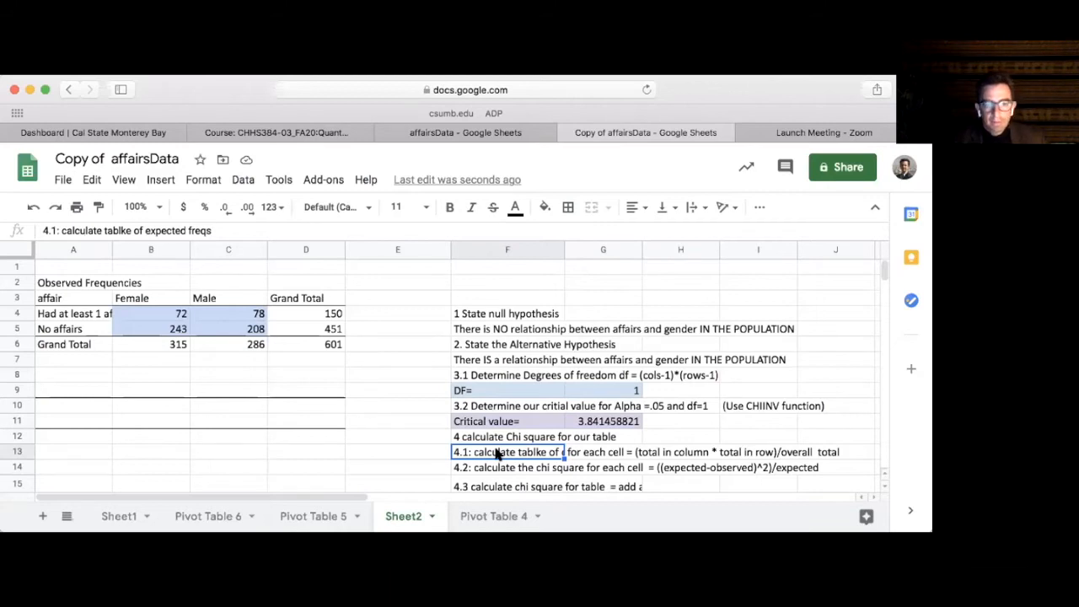
left_click(600, 454)
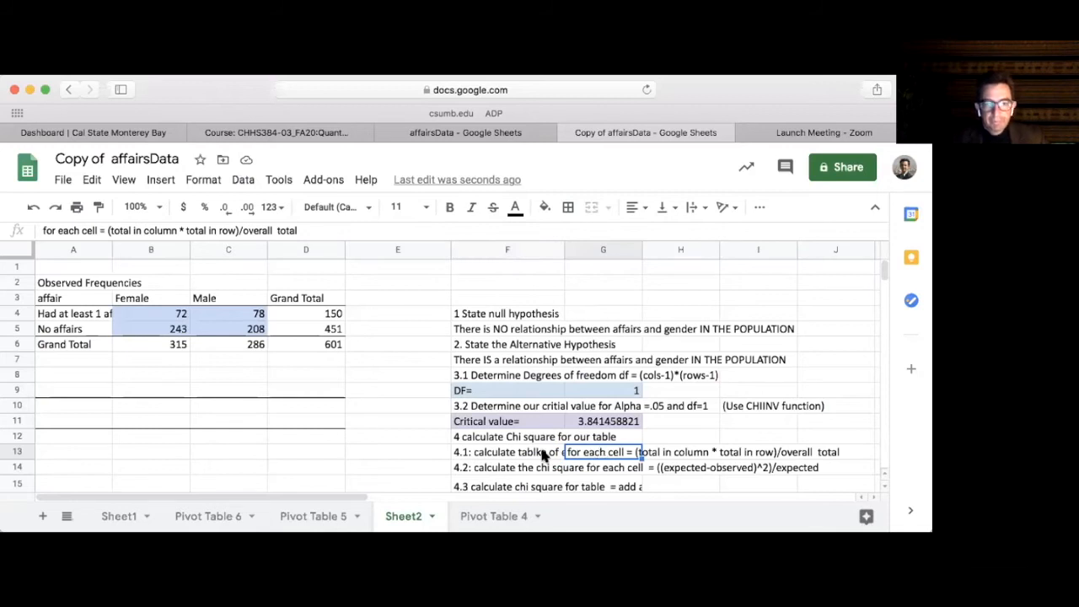
left_click_drag(299, 230, 29, 231)
key("super+x")
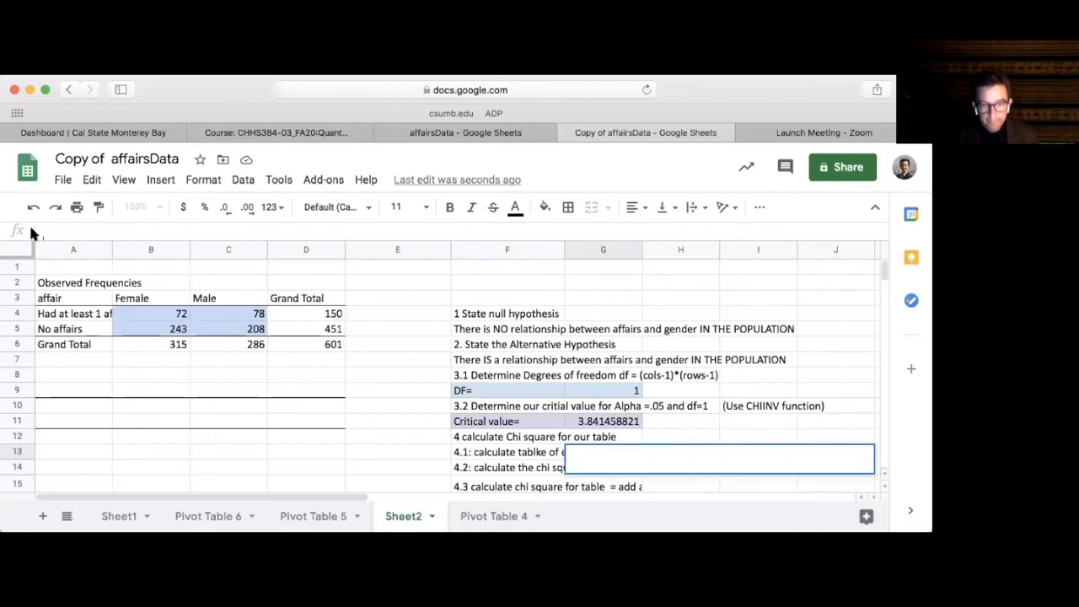
left_click(489, 454)
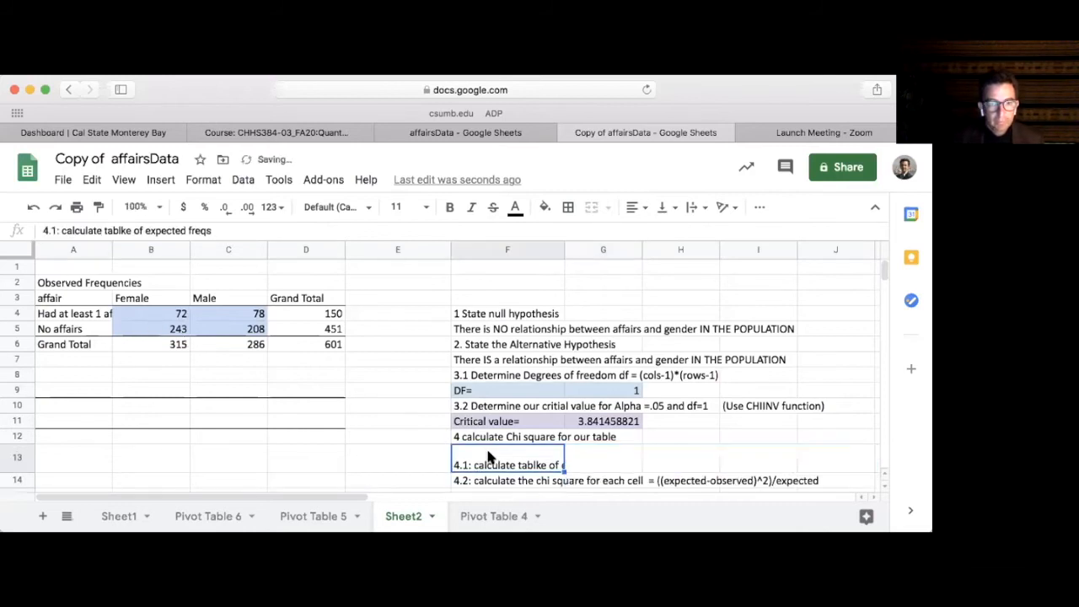
left_click(243, 231)
key("super+v")
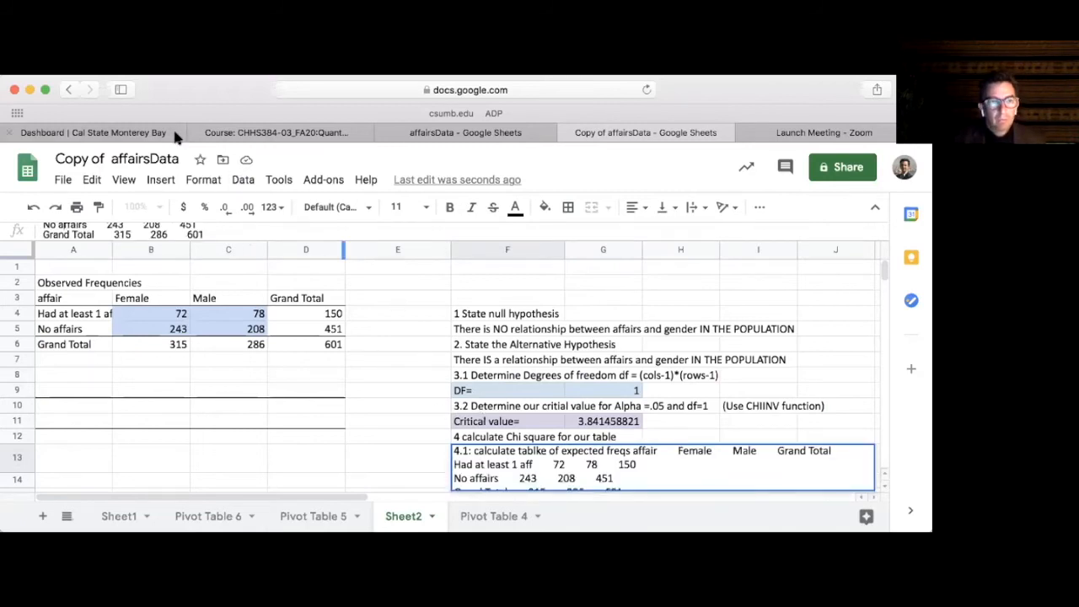
Undo the paste into F13 and the removal of the formula text from G13.
left_click(93, 184)
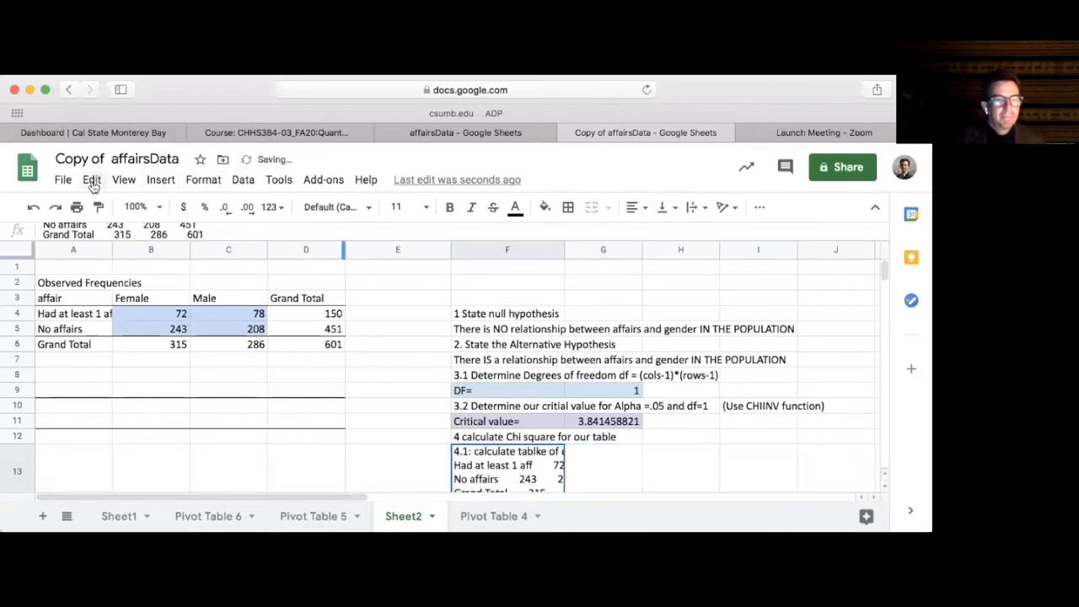
left_click(93, 181)
left_click(105, 208)
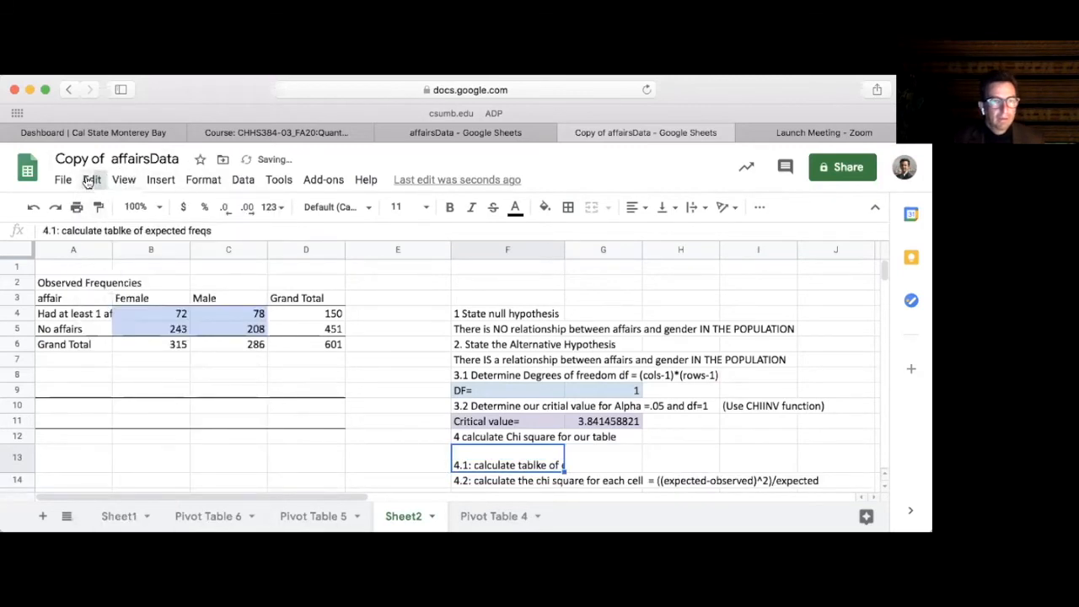
left_click(88, 183)
left_click(108, 206)
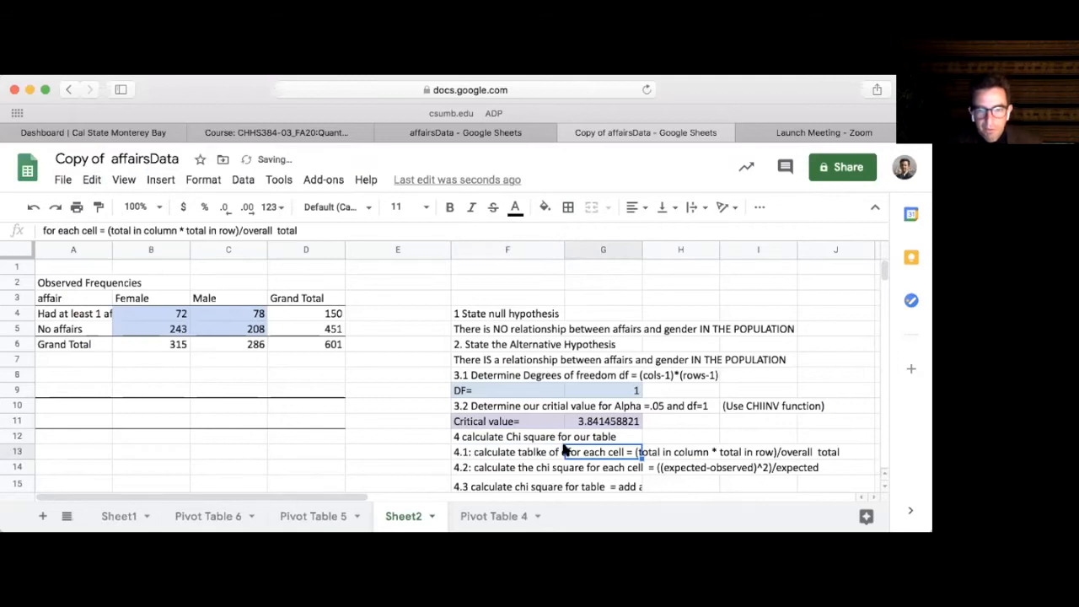
Correct the misspelled "tablke" in F13 so the instruction reads "4.1: calculate table of expected freqs".
left_click(497, 453)
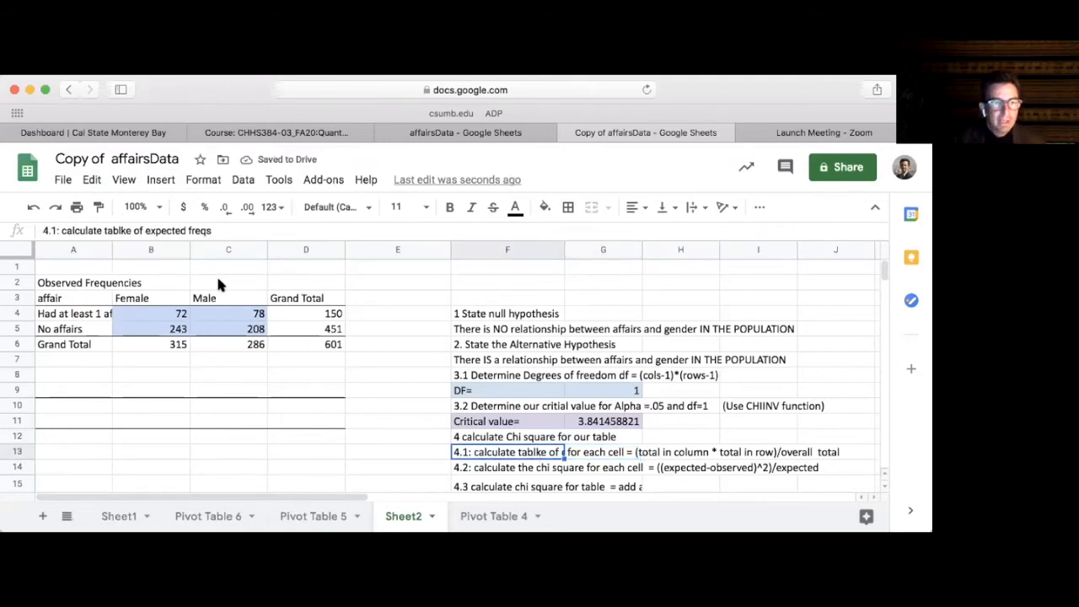
left_click(123, 229)
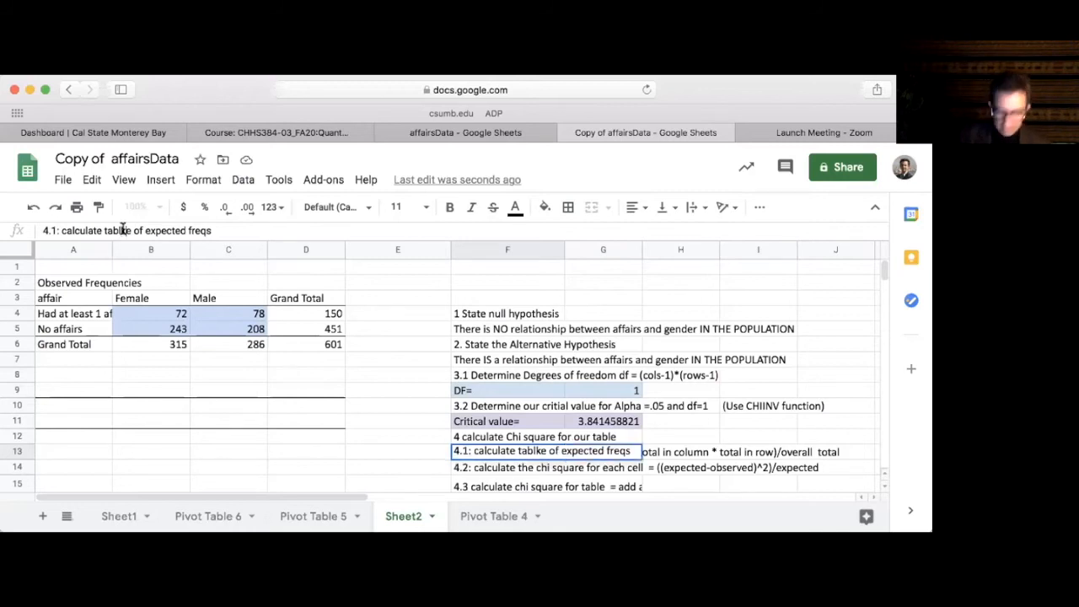
key("BackSpace")
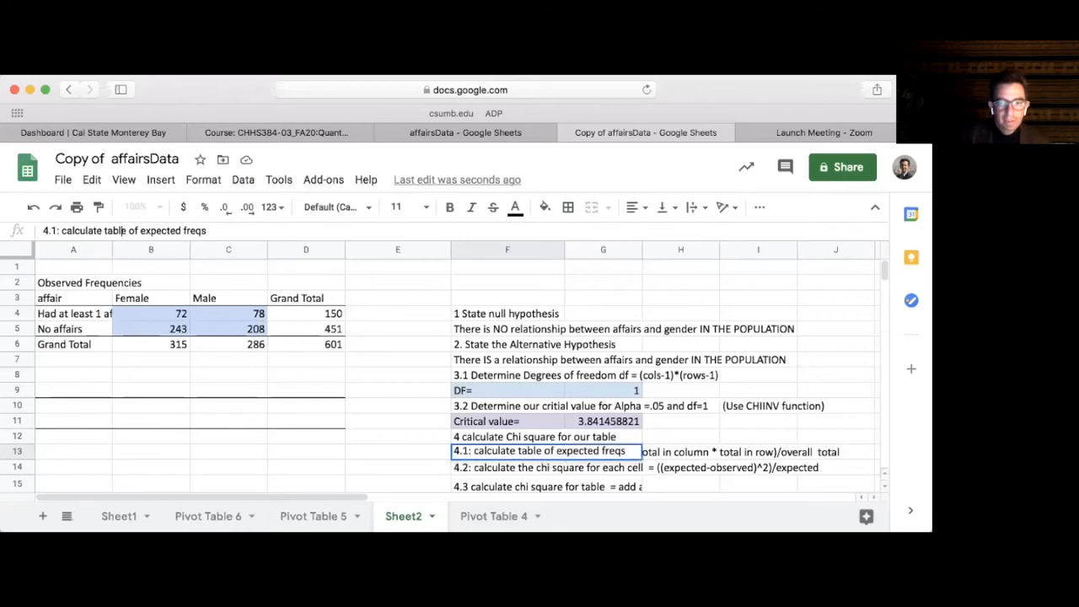
key("Return")
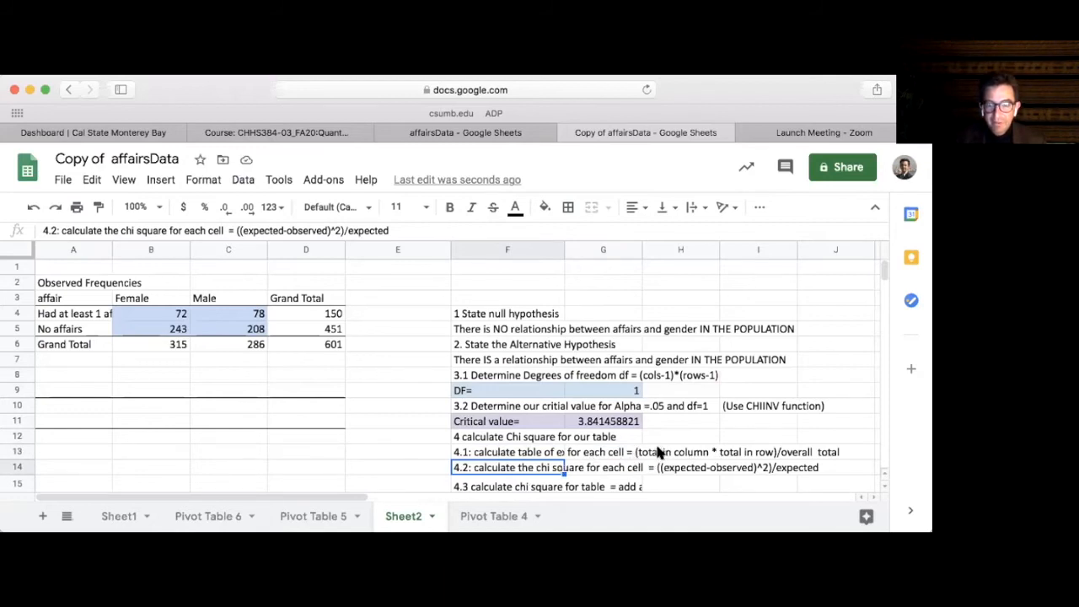
left_click(549, 452)
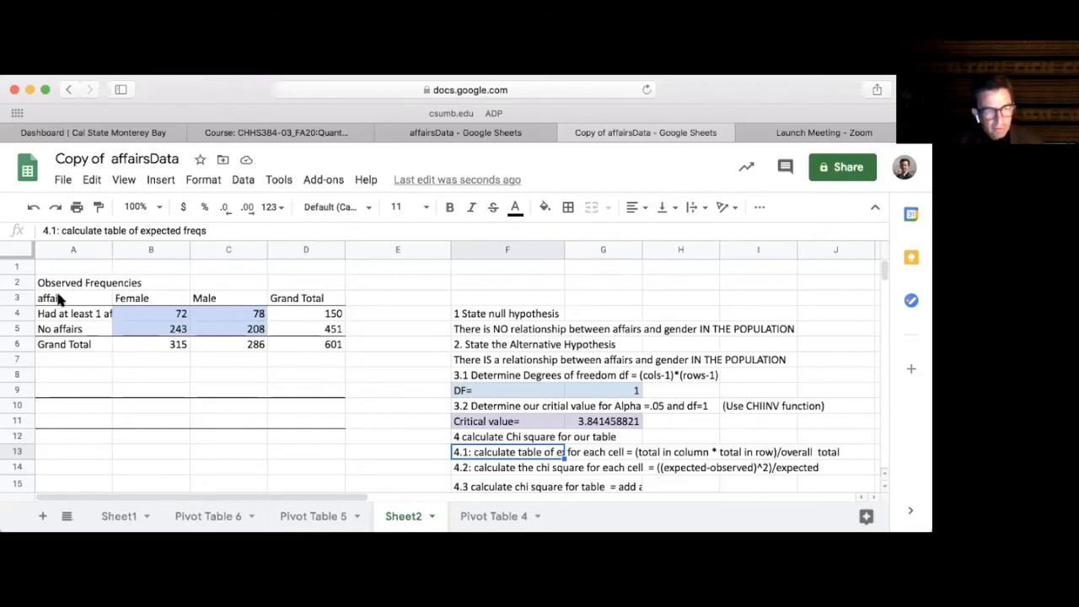
Copy the observed frequencies table A3:D6 to A9 and clear the copied counts in B10:C11.
left_click_drag(53, 298, 326, 344)
key("ctrl+c")
left_click(57, 390)
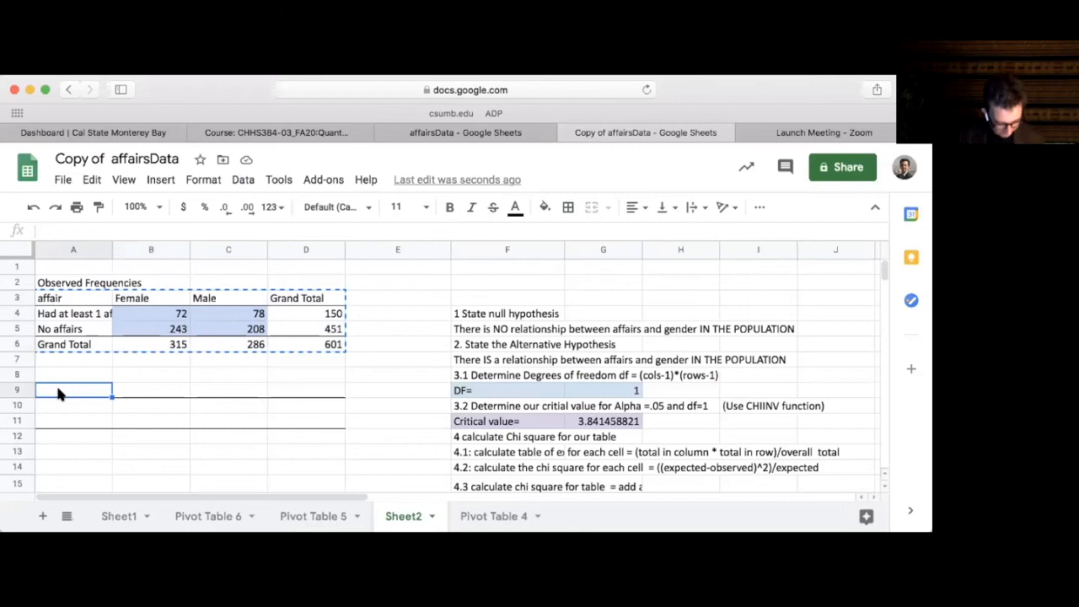
key("ctrl+v")
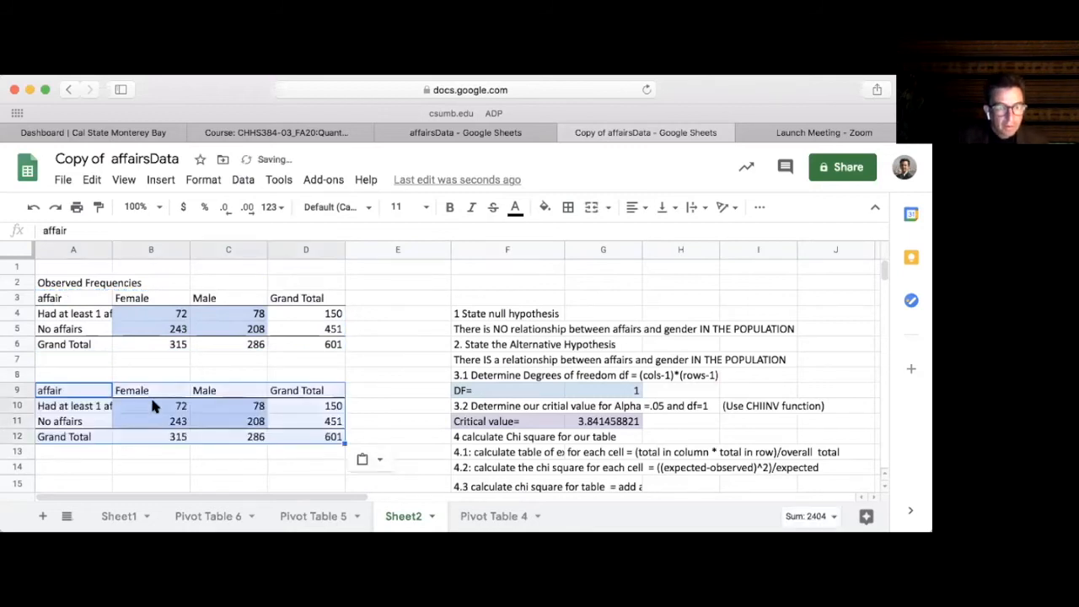
left_click(152, 405)
key("Delete")
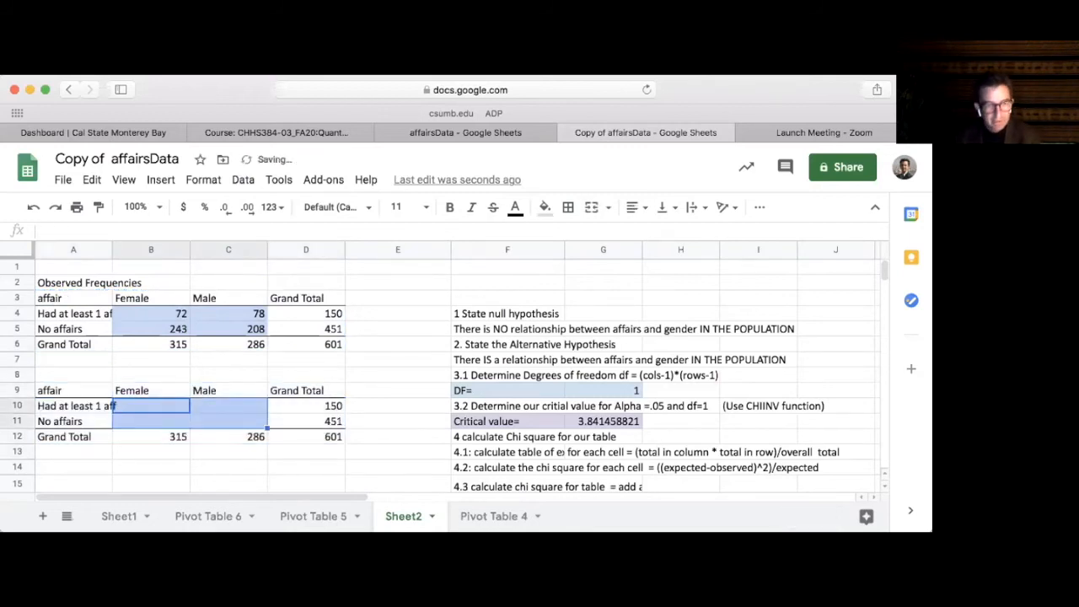
Fill the empty cells B10:C11 of the copied table with light yellow.
left_click(545, 207)
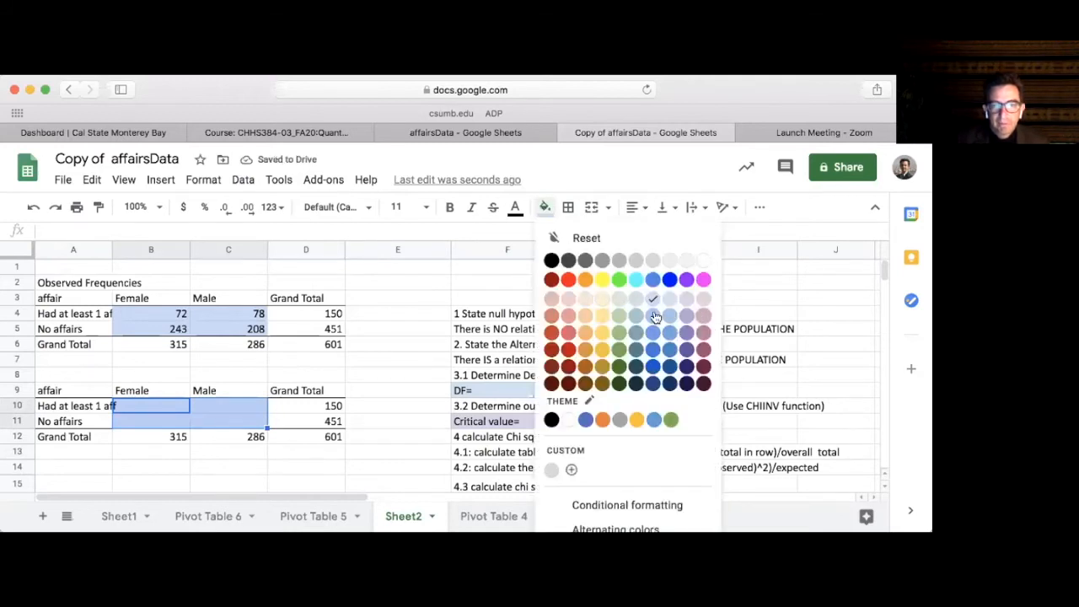
left_click(602, 315)
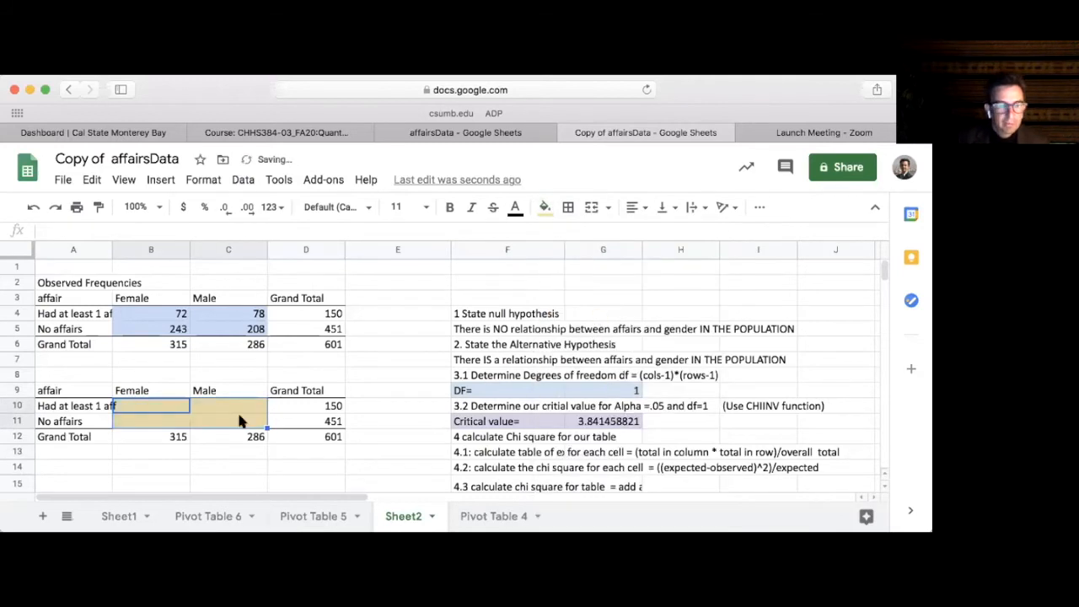
left_click(150, 483)
left_click(153, 402)
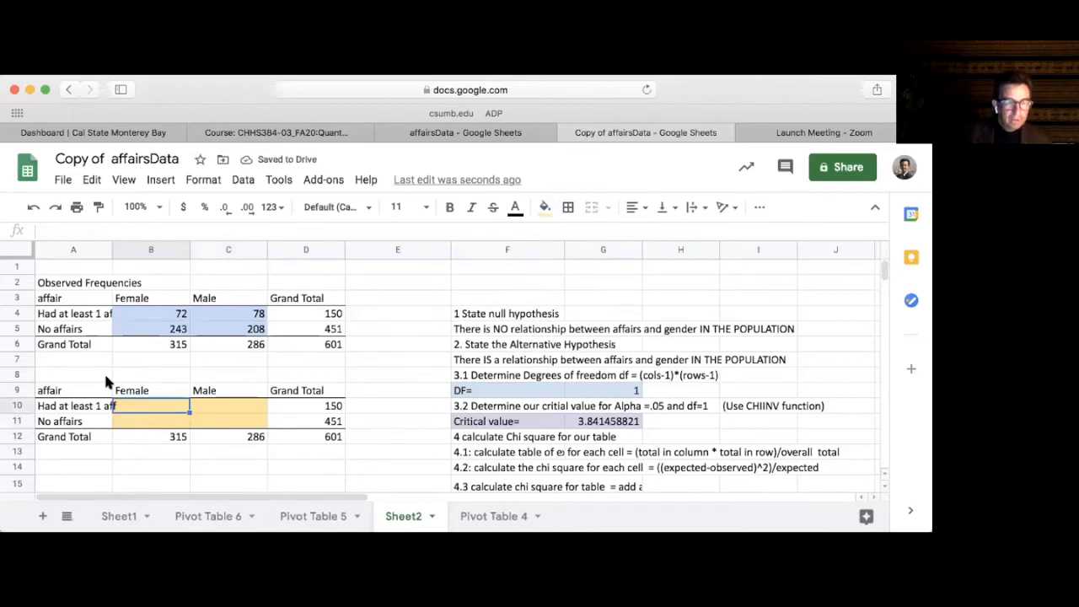
Title the second table "Expected frequencies" in A8.
left_click(71, 373)
type("E")
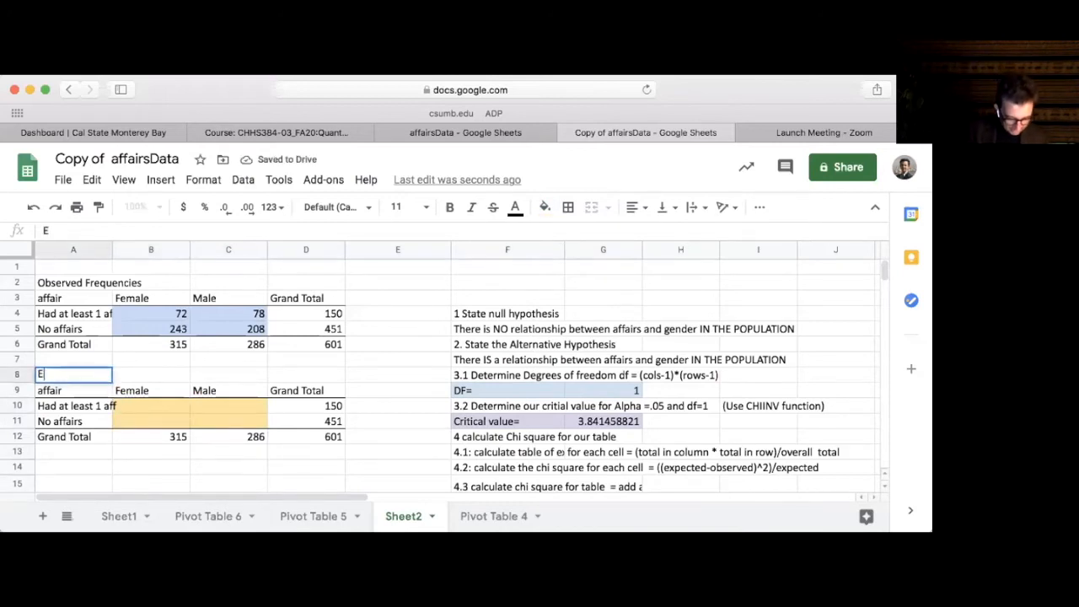
type("xpected frequencies")
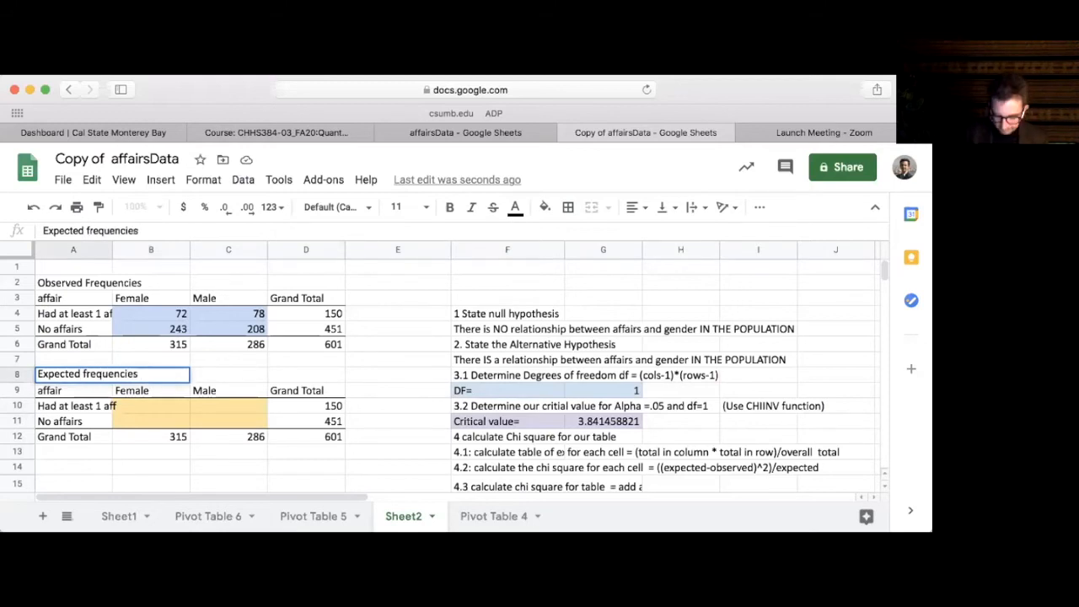
key("Return")
Calculate the expected frequency of females with at least one affair in B10 with =(B12*D10)/D12.
left_click(164, 408)
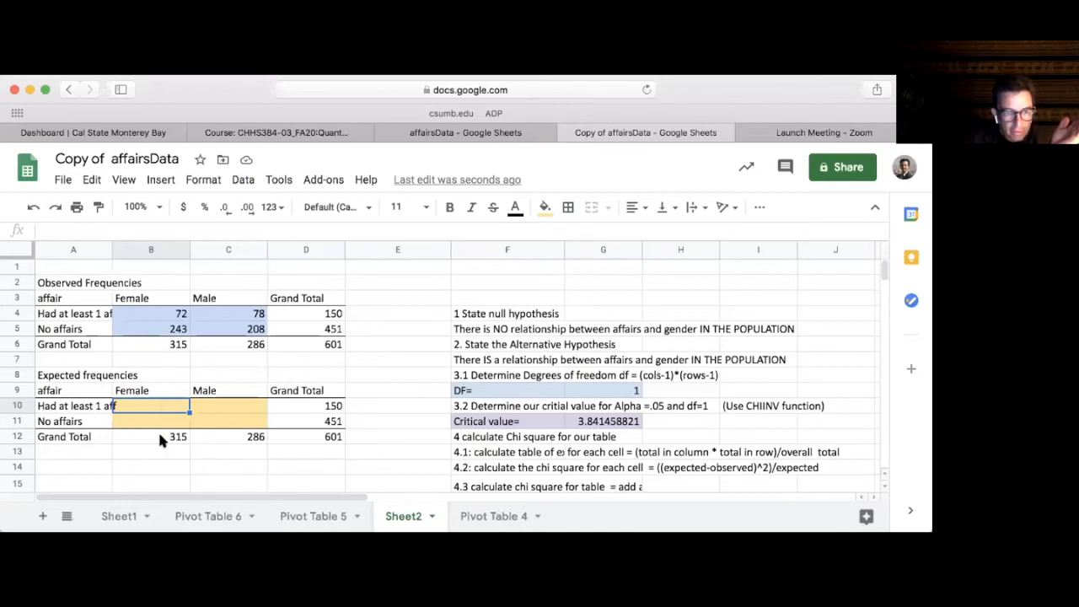
type("=")
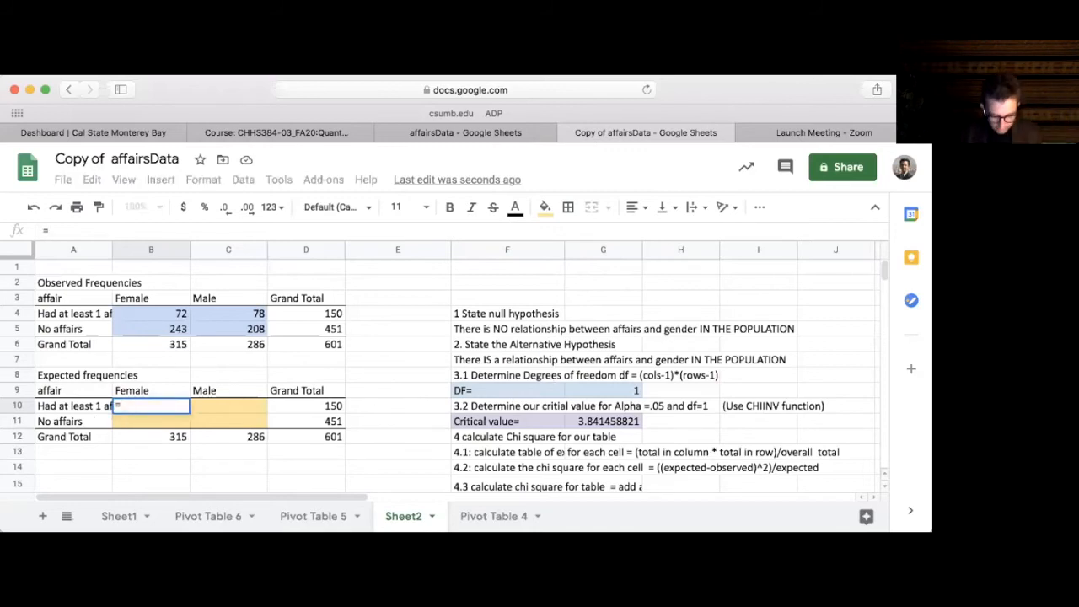
type("(")
left_click(158, 435)
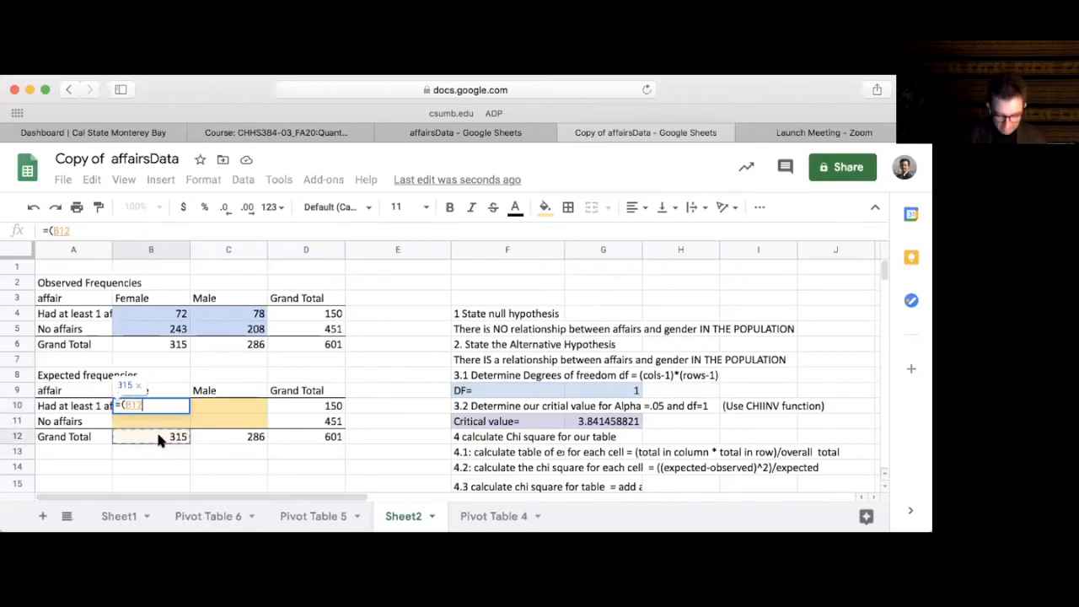
type("*")
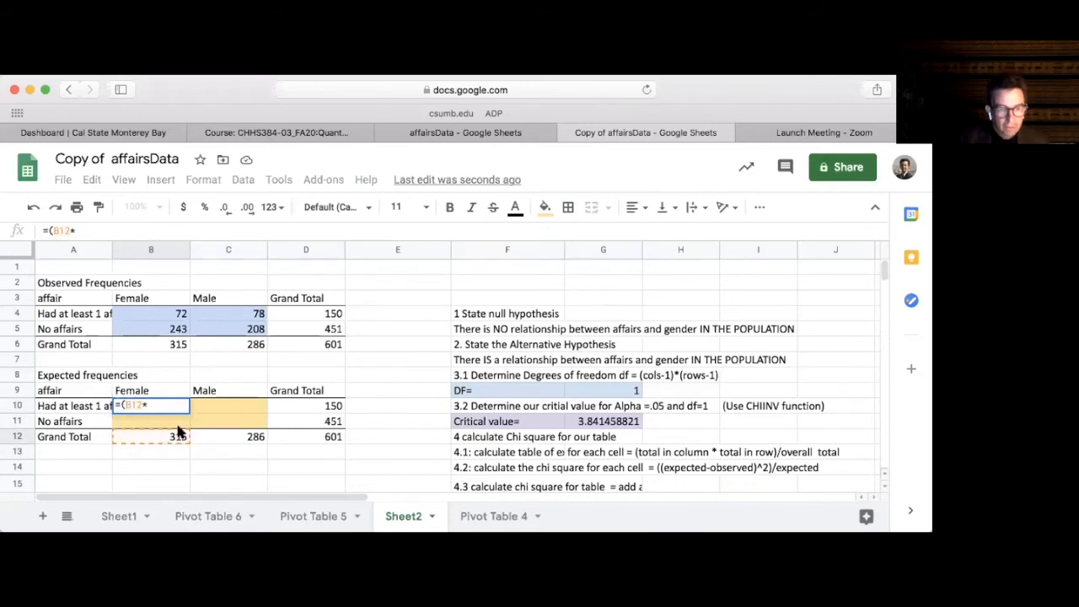
left_click(294, 405)
type(")")
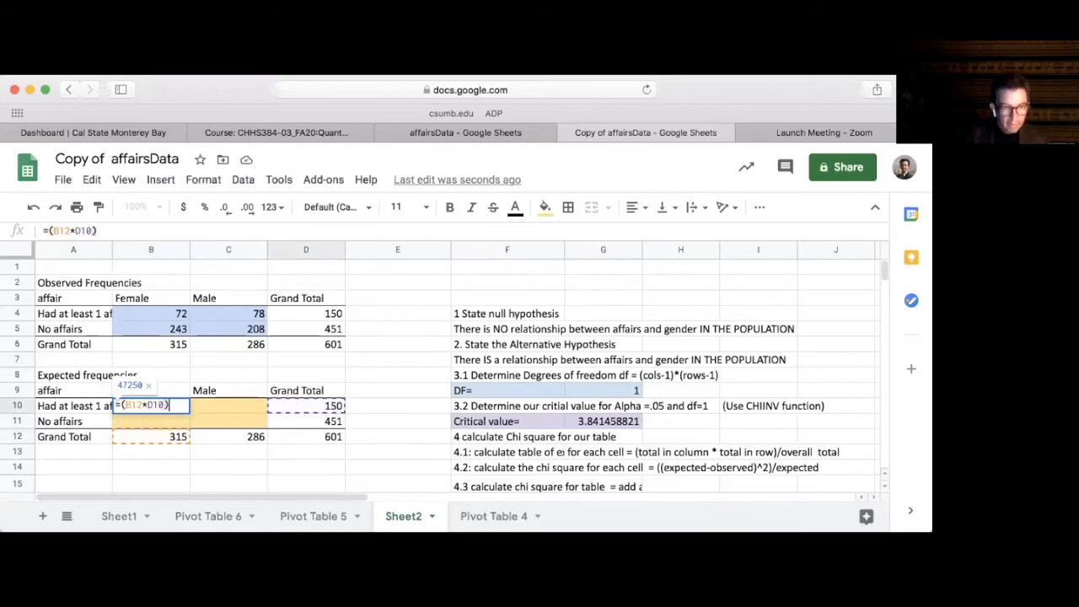
type("/")
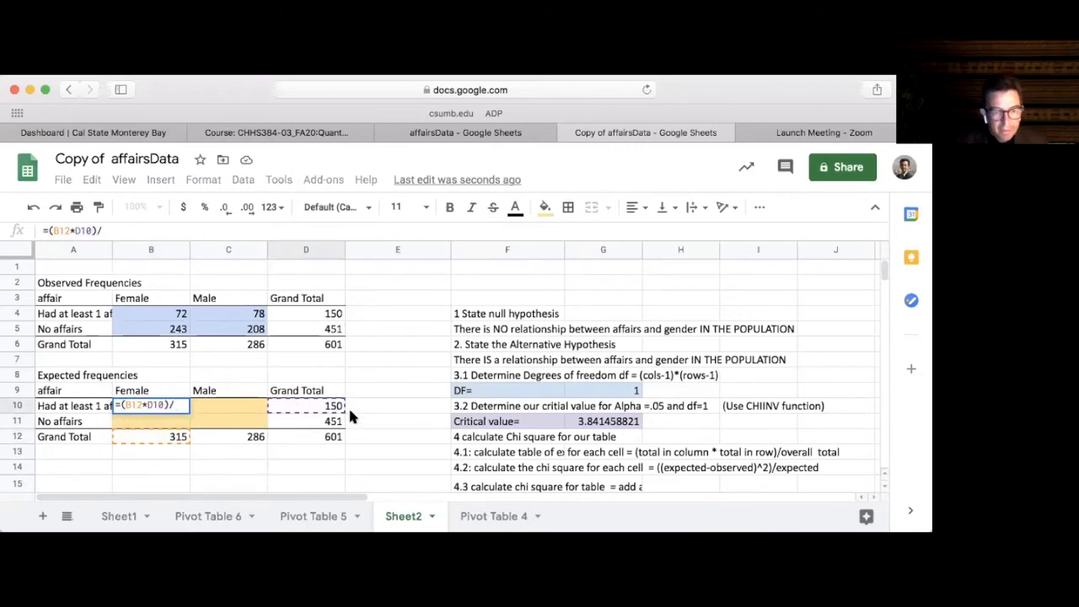
left_click(335, 438)
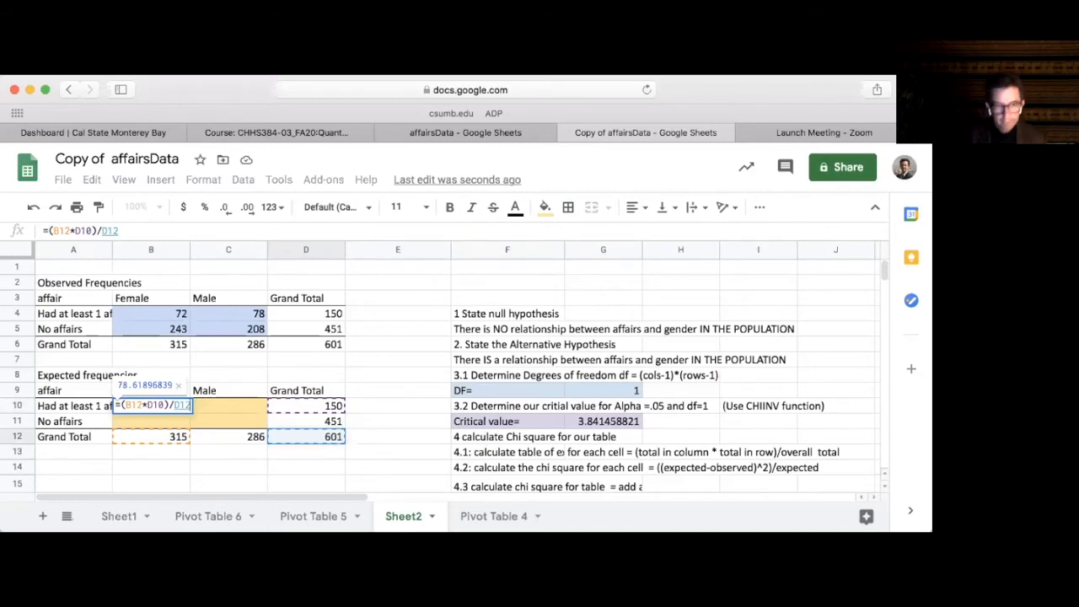
key("Return")
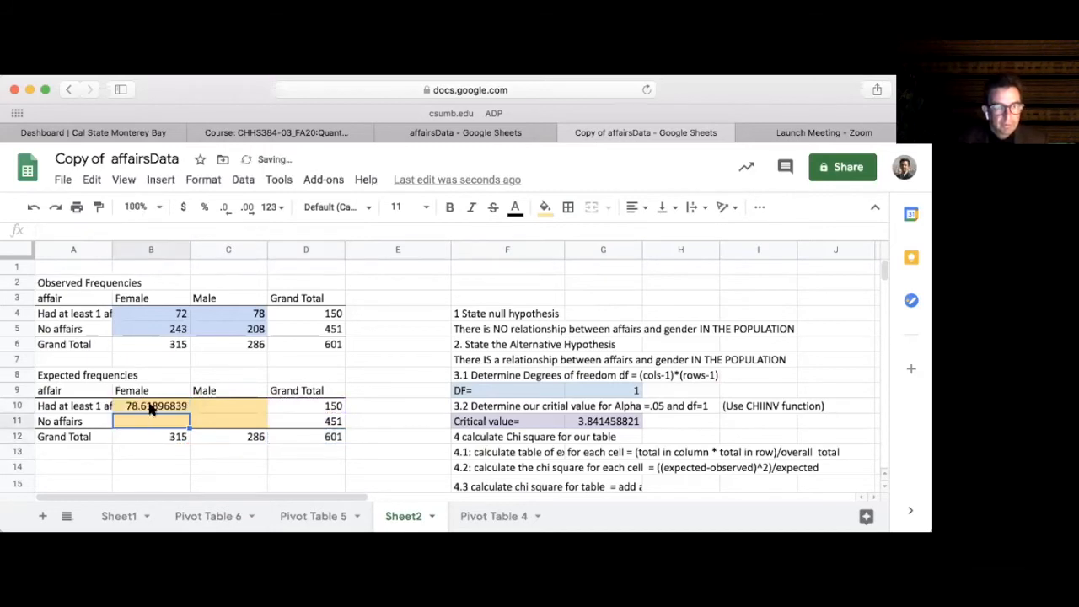
Calculate the expected frequency of males with at least one affair in C10 with =(C12*D10)/D12.
left_click(225, 406)
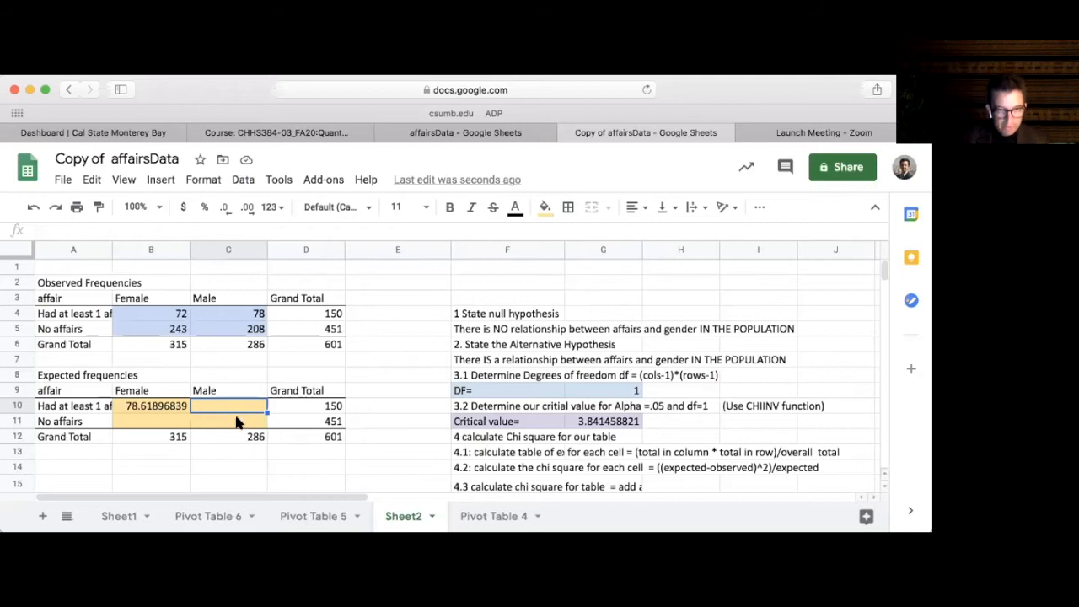
double_click(248, 406)
type("=")
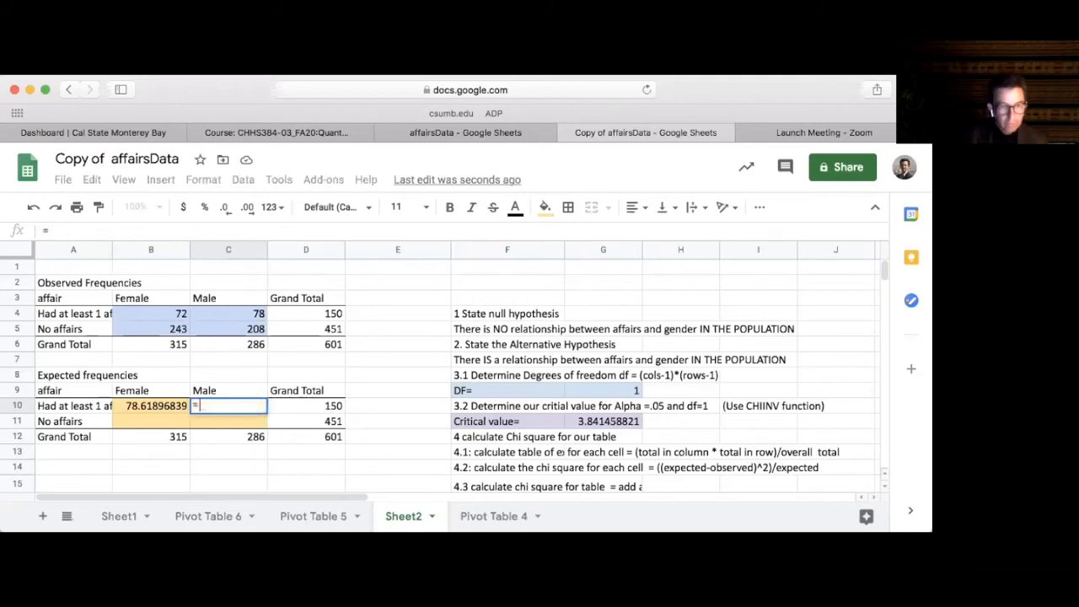
type("(")
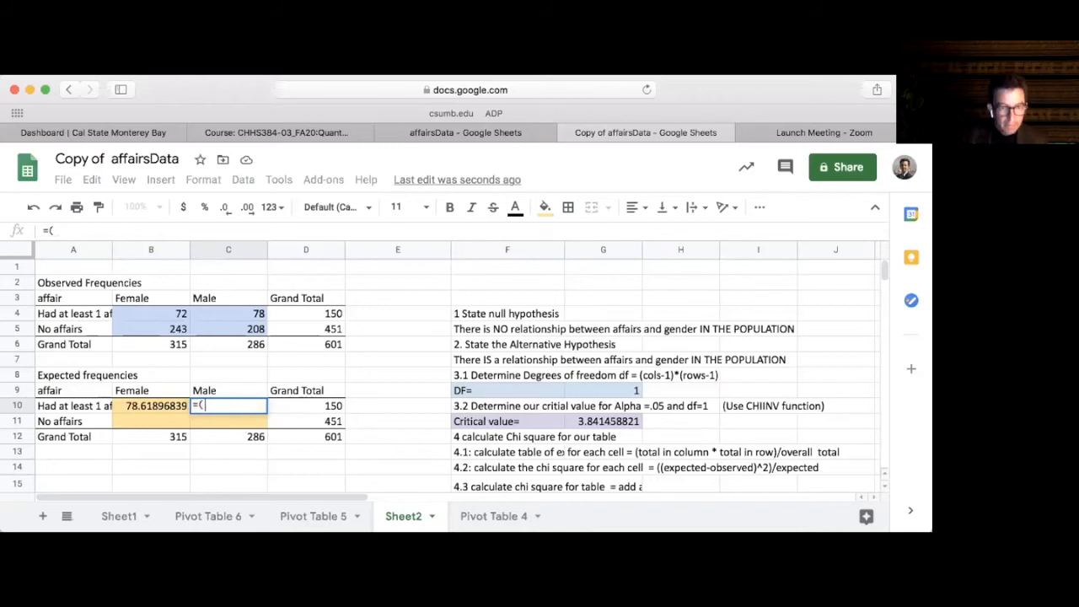
left_click(240, 437)
type("*")
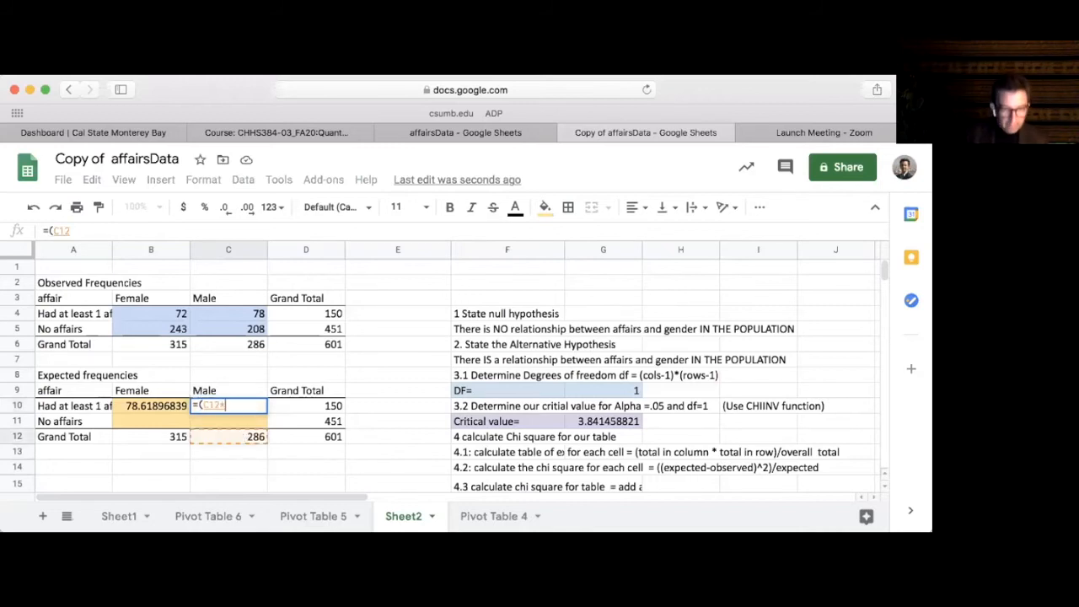
left_click(307, 404)
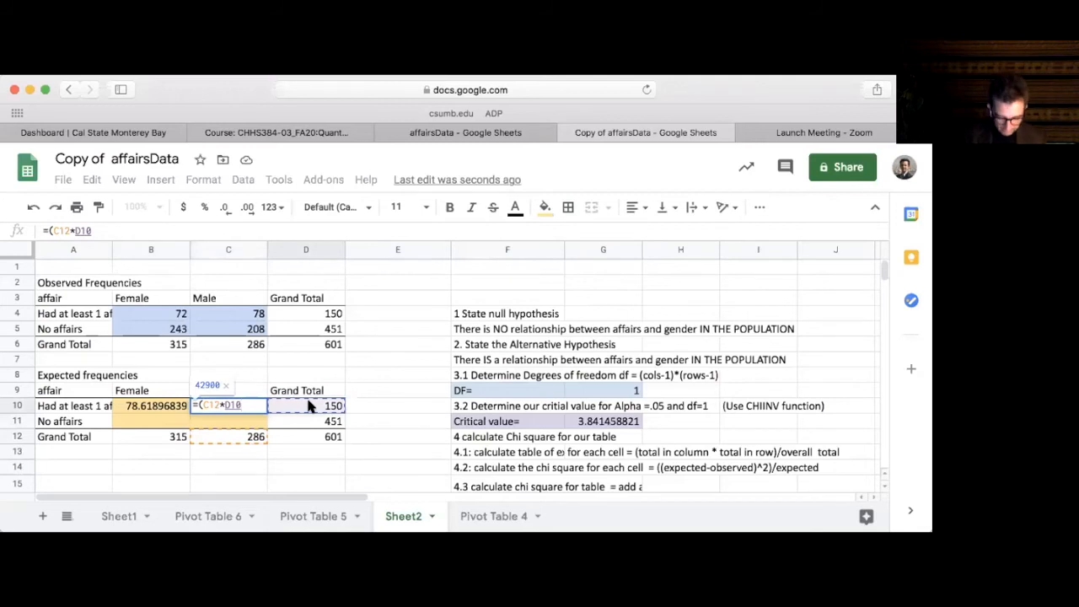
type(")/")
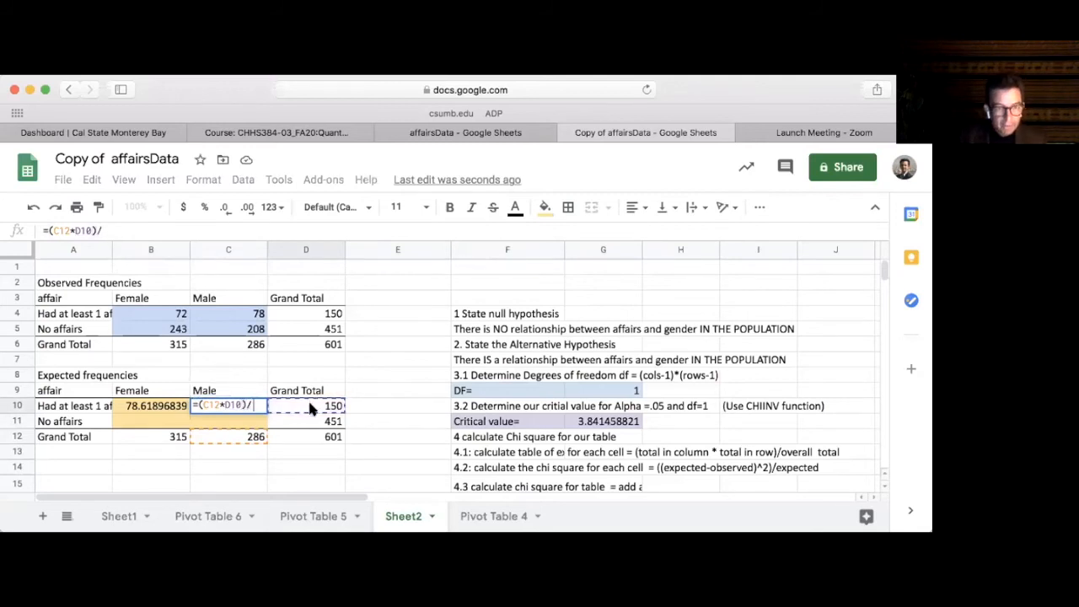
left_click(335, 435)
key("Return")
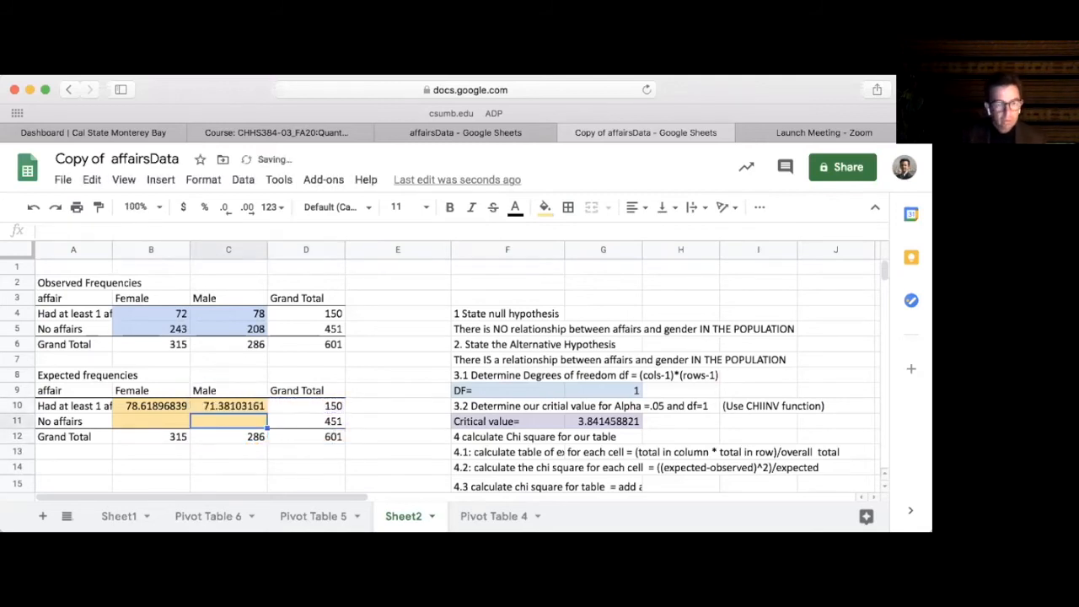
Calculate the expected frequency of females with no affairs in B11 with =(315*451)/601.
left_click(148, 417)
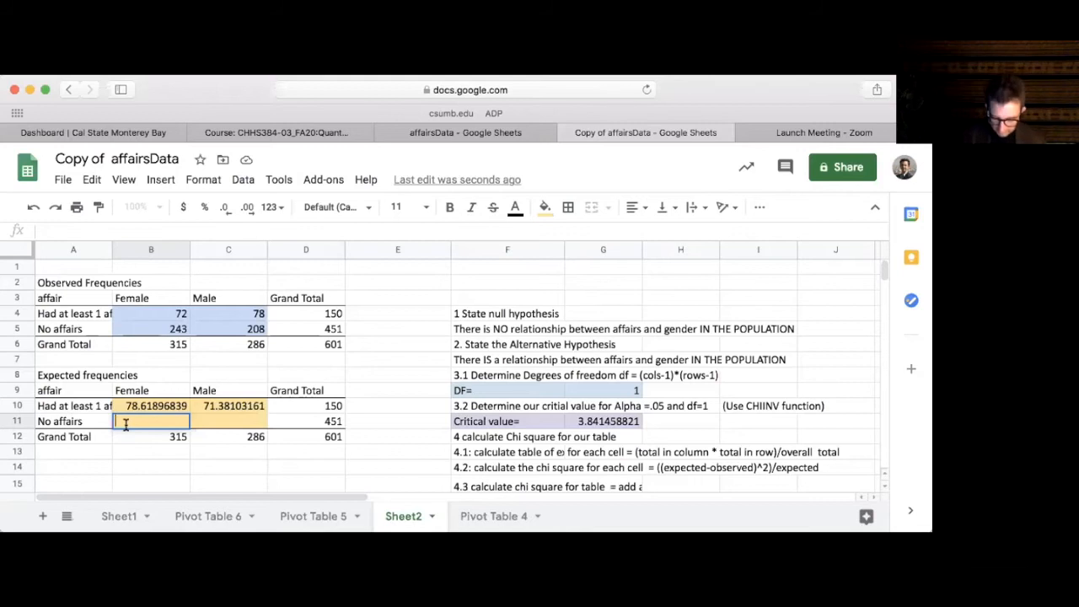
type("=")
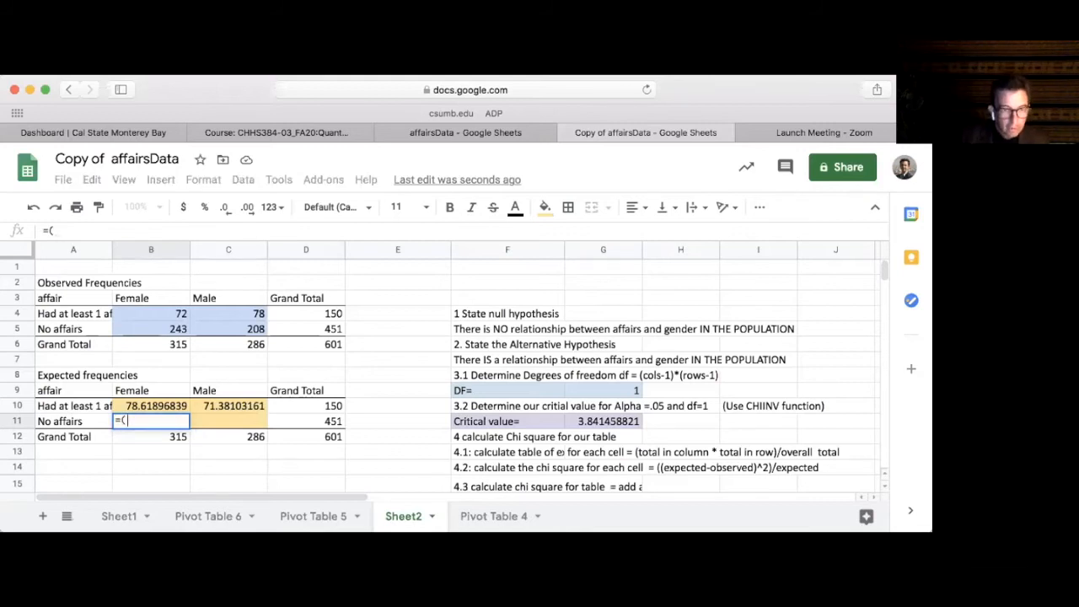
type("(315")
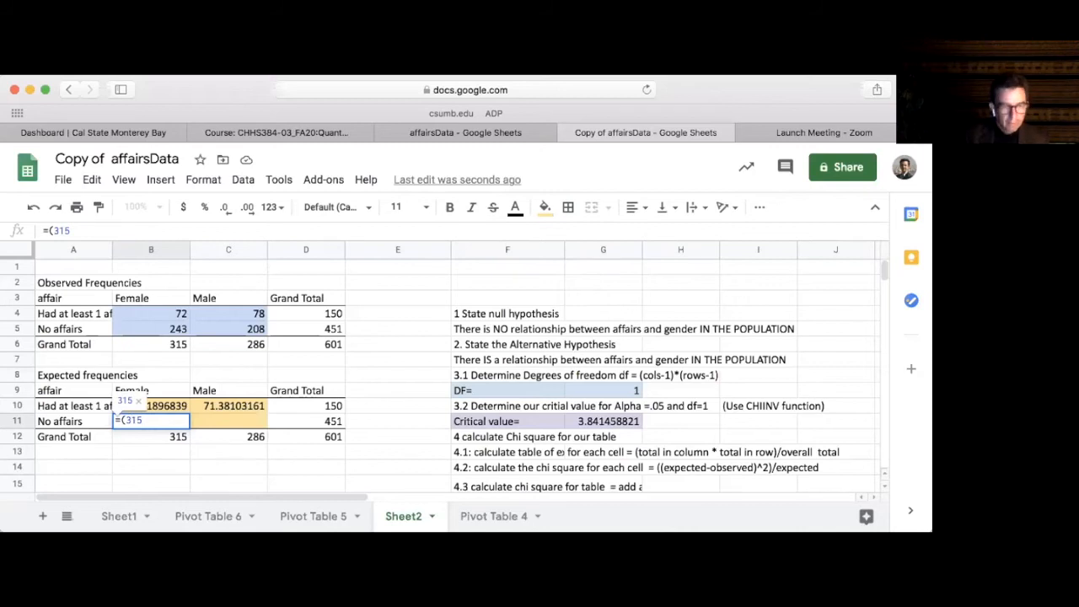
type("*")
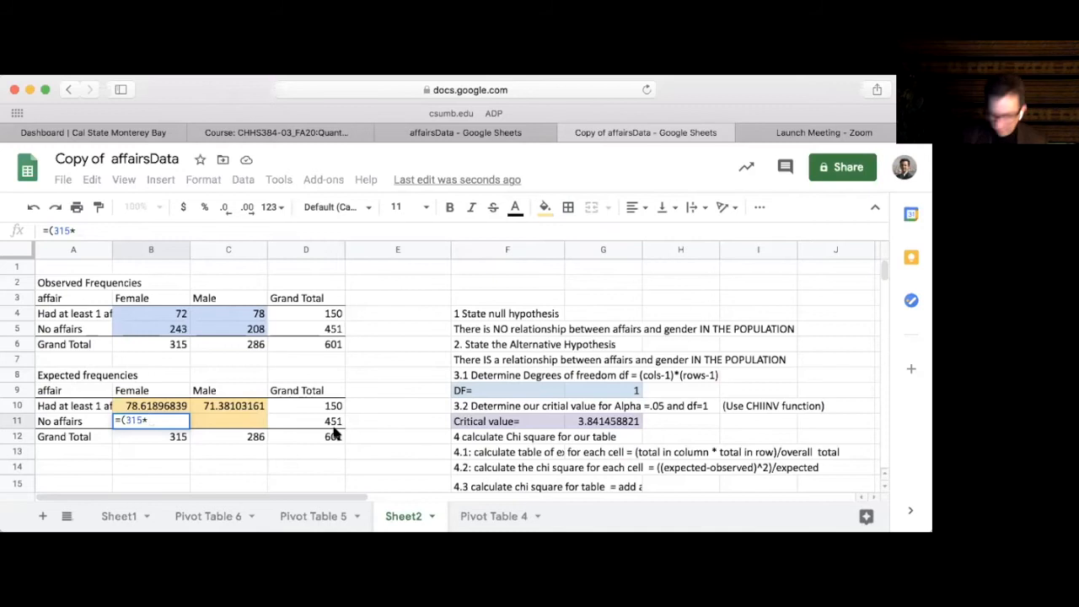
type("451")
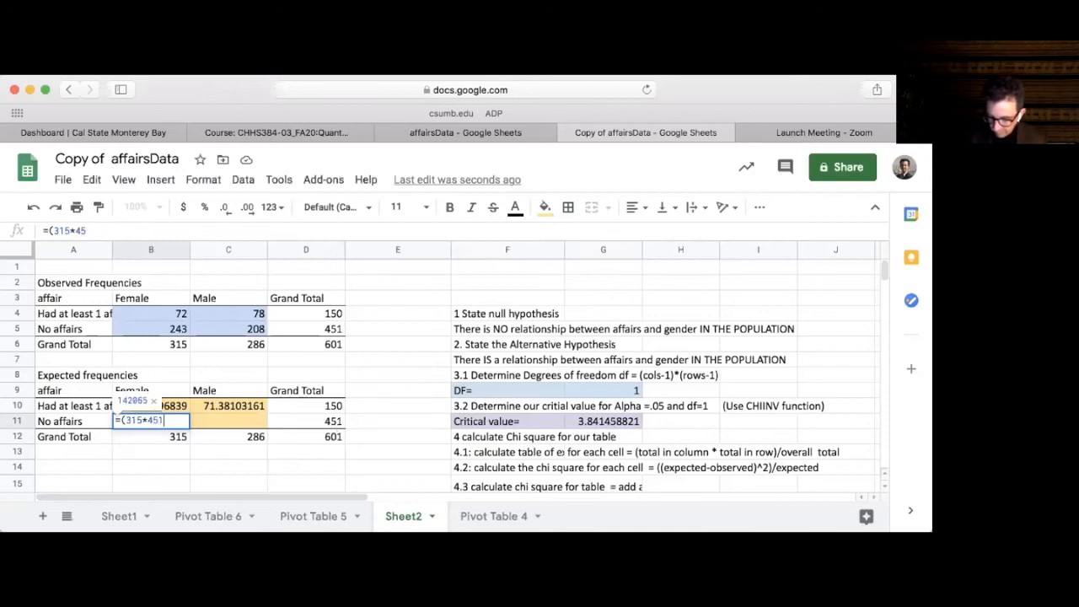
type(")/")
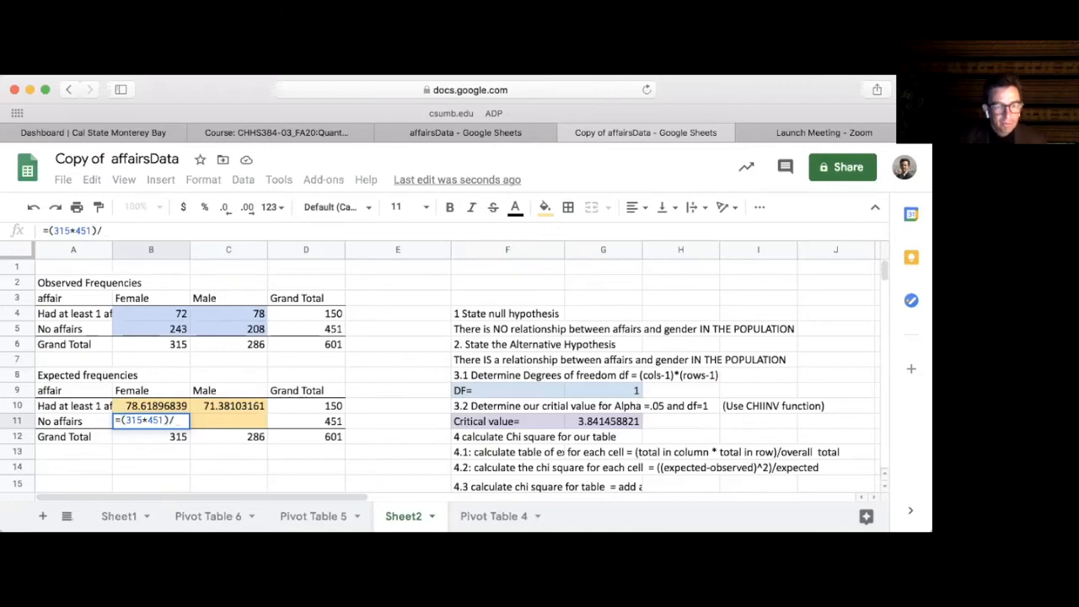
type("601")
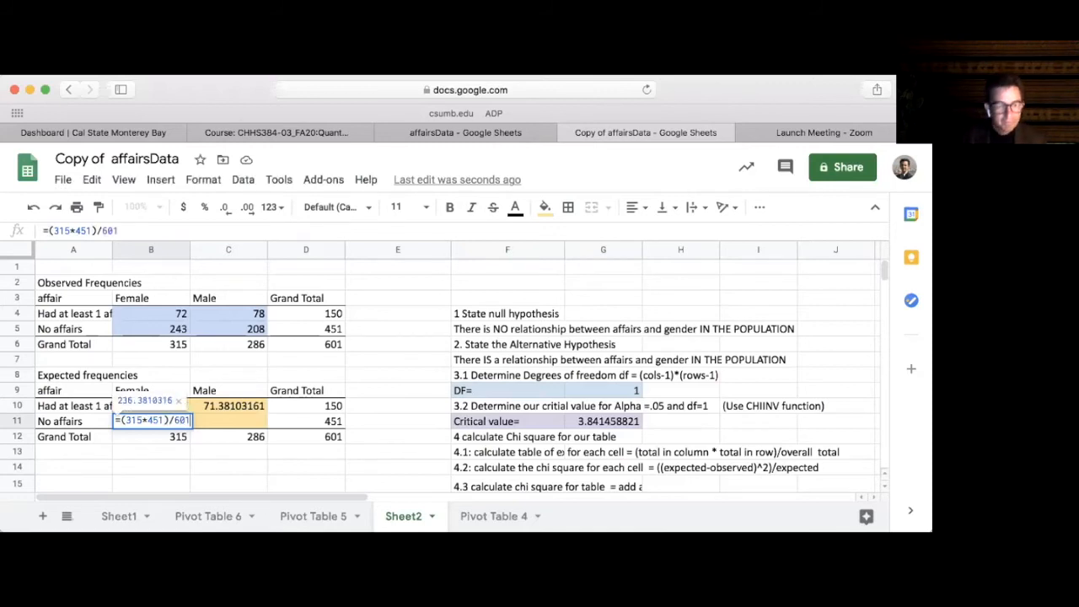
key("Return")
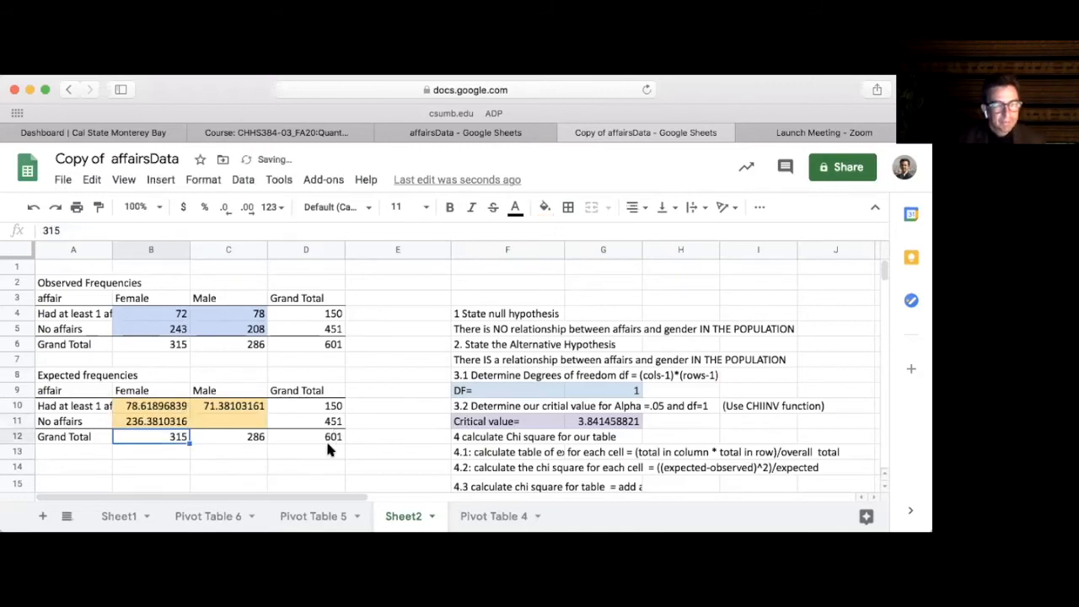
Calculate the expected frequency of males with no affairs in C11 with =(C12*D11)/D12.
double_click(246, 422)
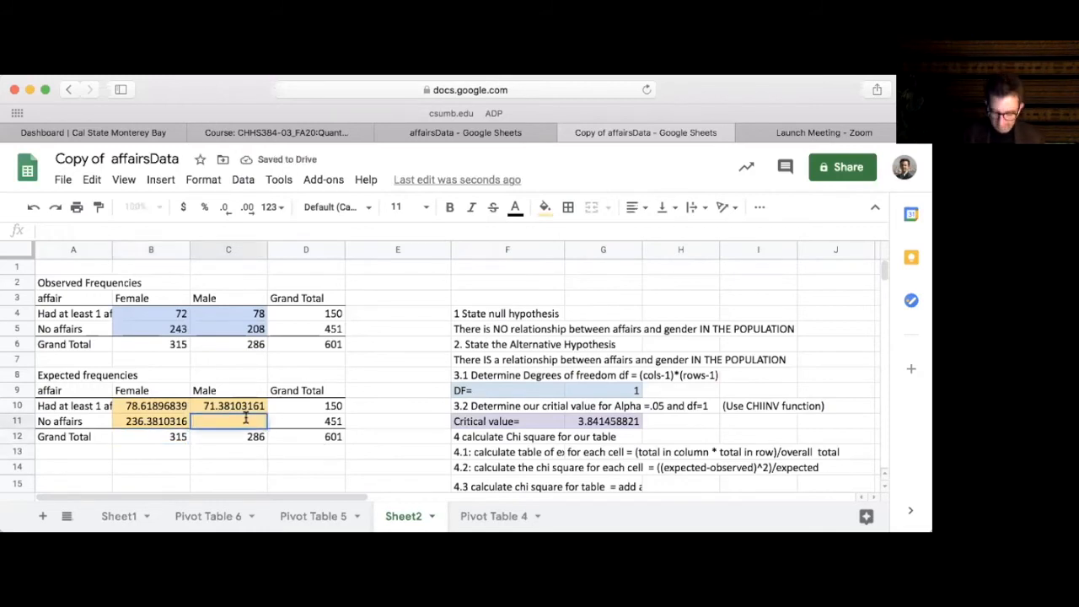
type("=")
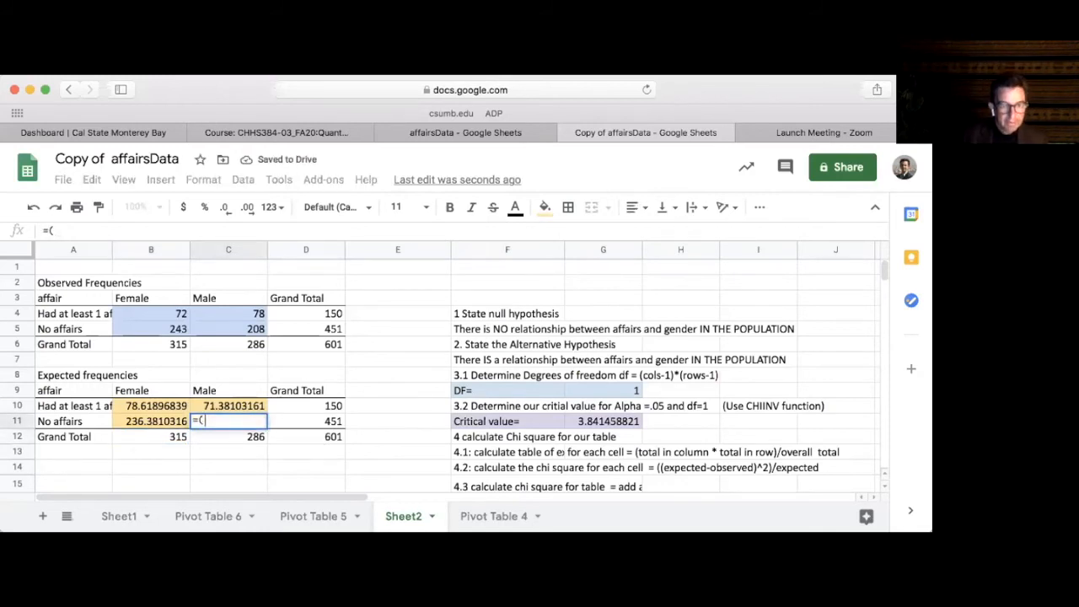
type("(")
left_click(243, 437)
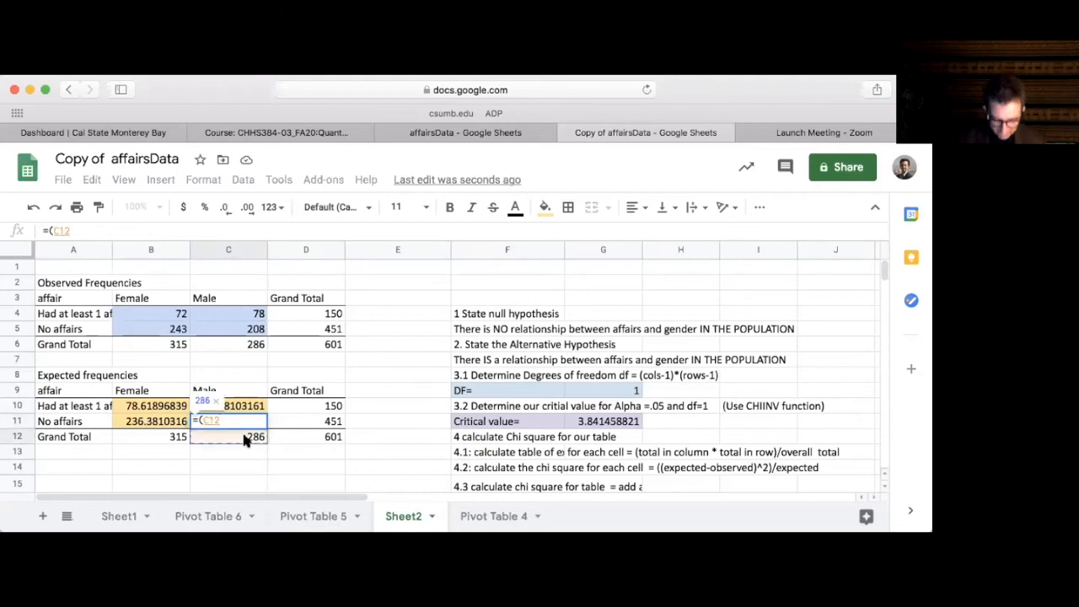
type("*")
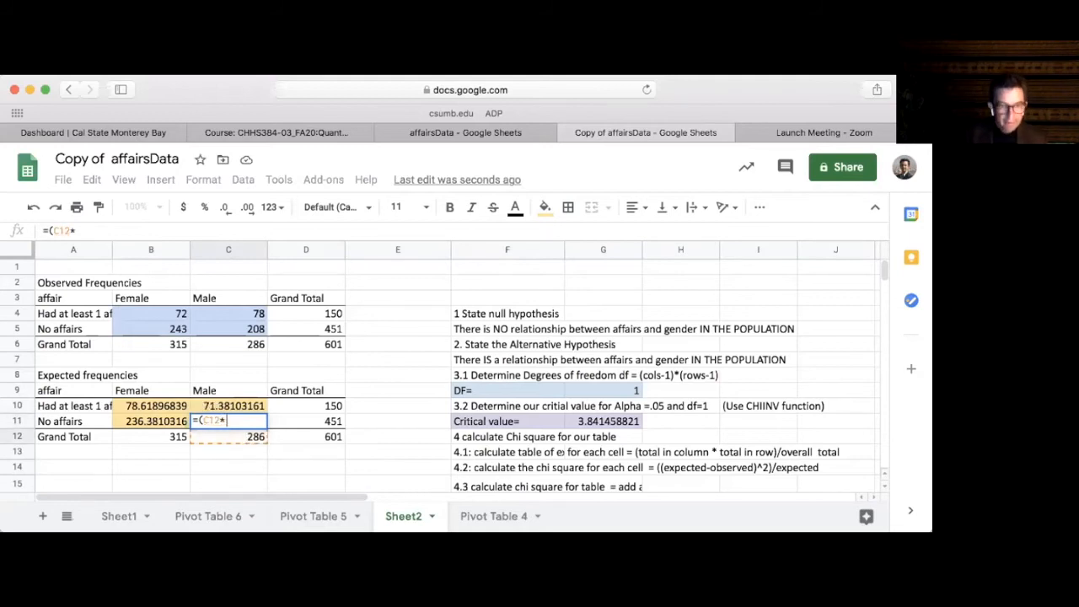
left_click(326, 423)
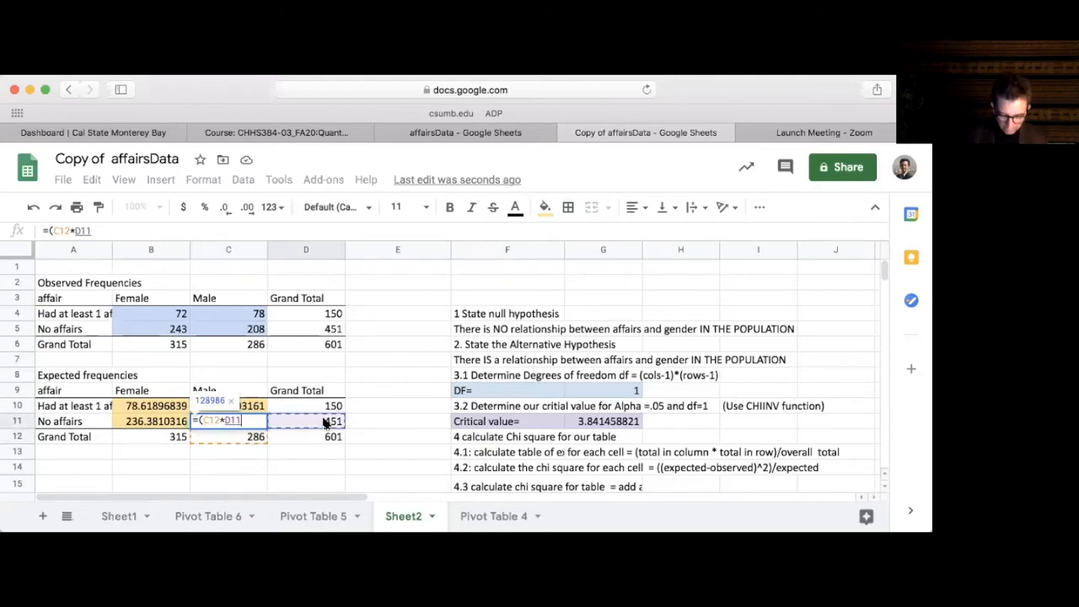
type(")/")
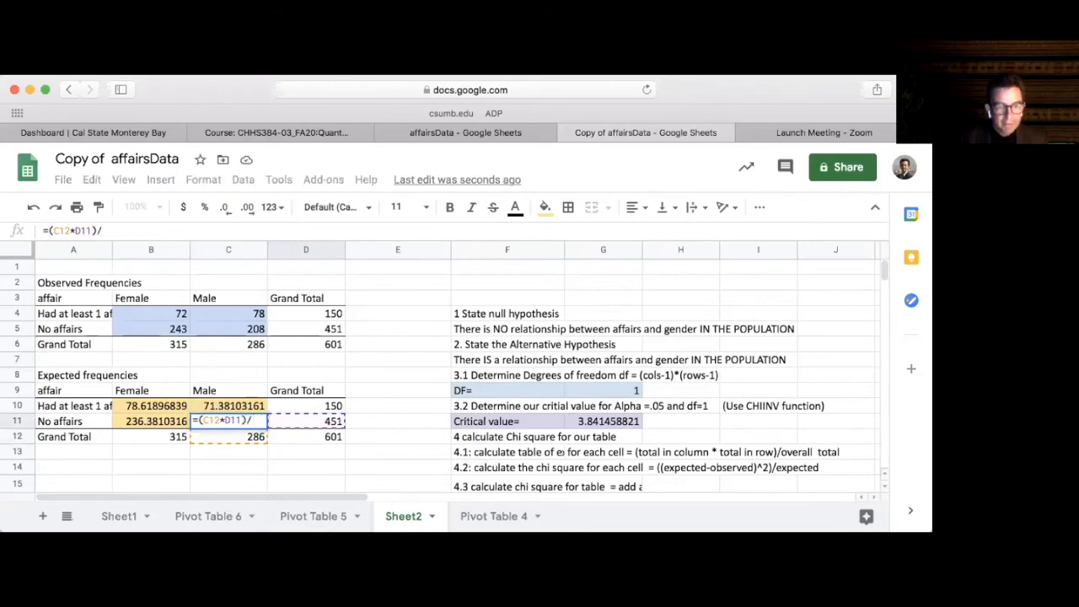
left_click(334, 438)
key("Return")
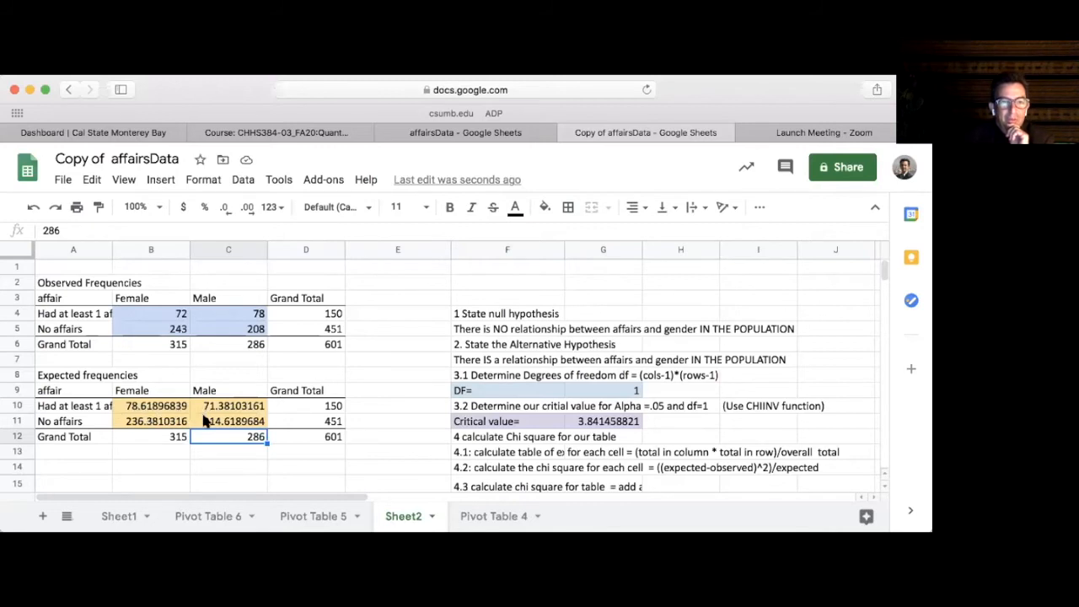
Enter the title "Chi square values" in A15 for a third table below the expected frequencies.
left_click(191, 465)
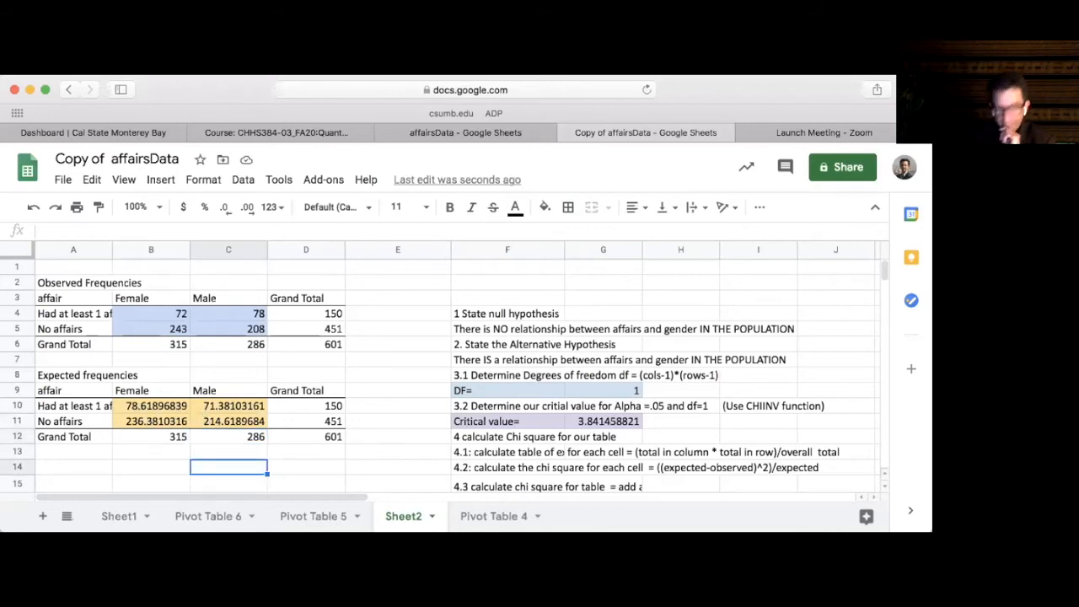
key("Down")
key("Down")
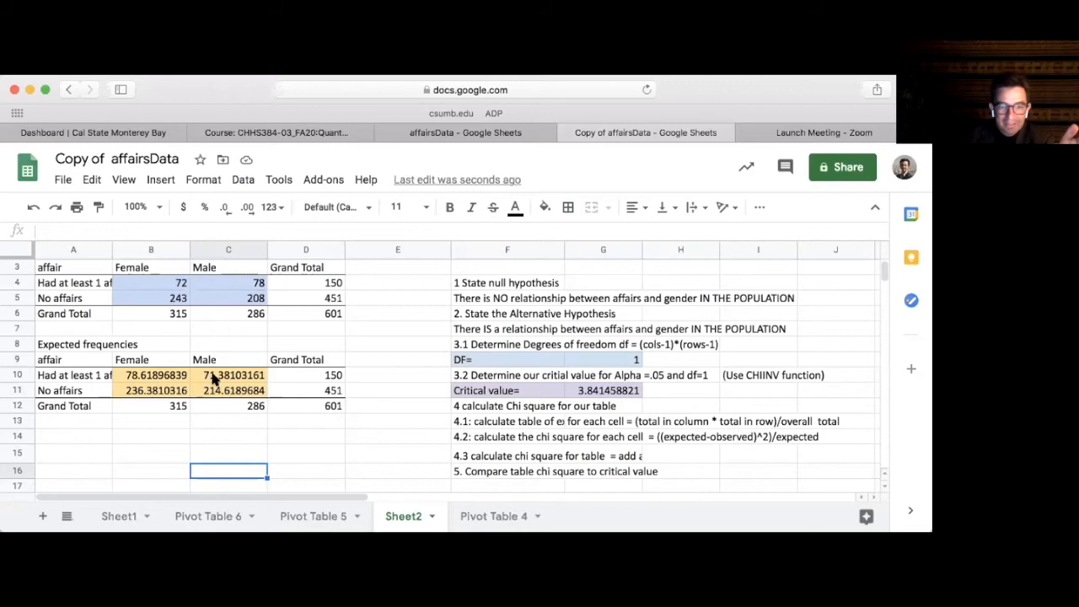
left_click(52, 447)
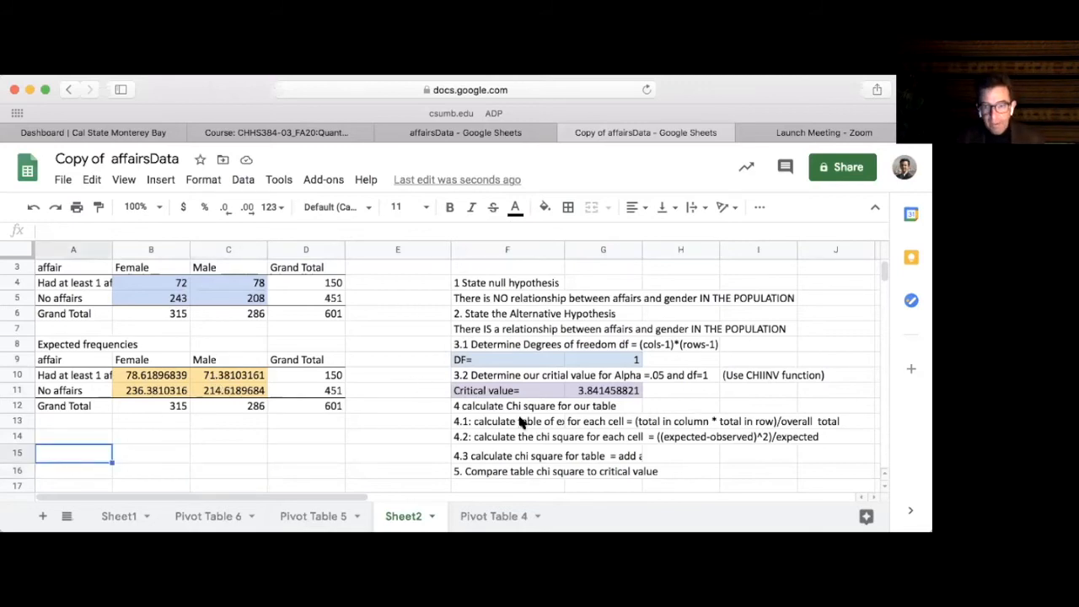
left_click(475, 439)
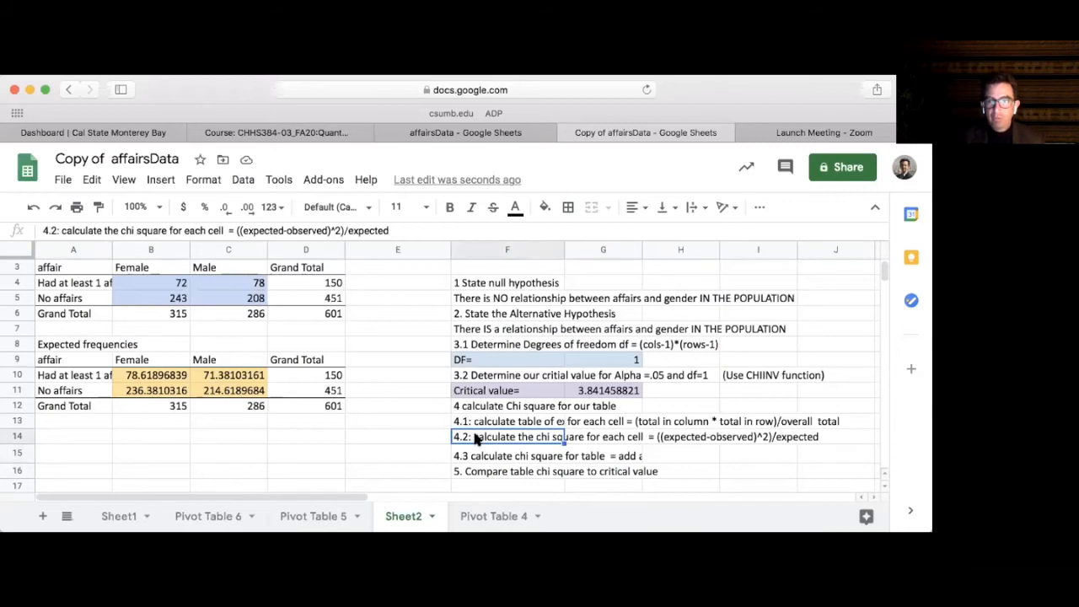
left_click(59, 456)
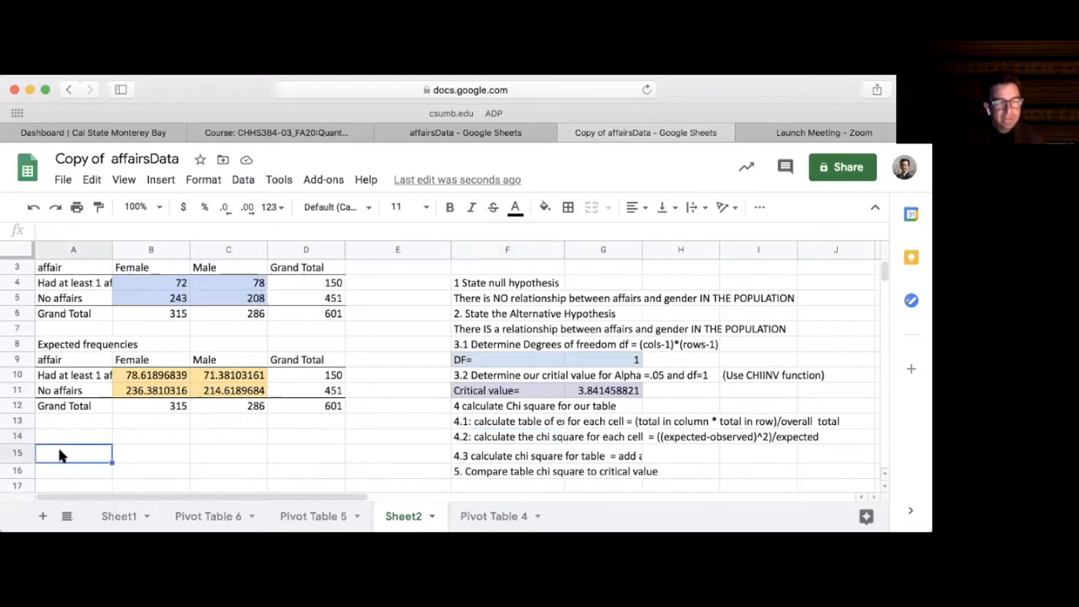
type("Chi ")
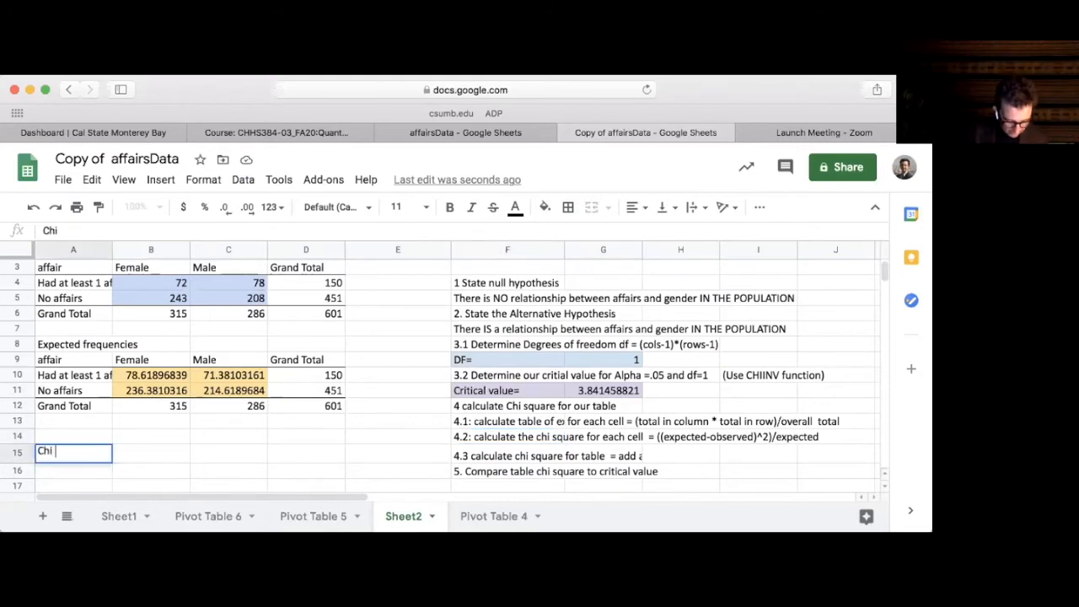
type("square values")
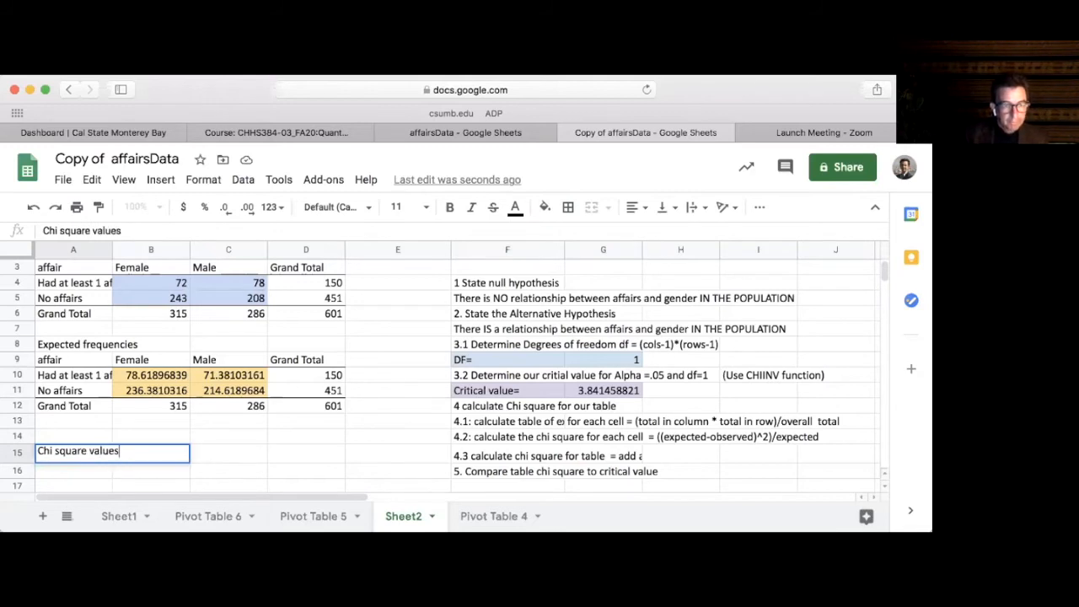
key("Return")
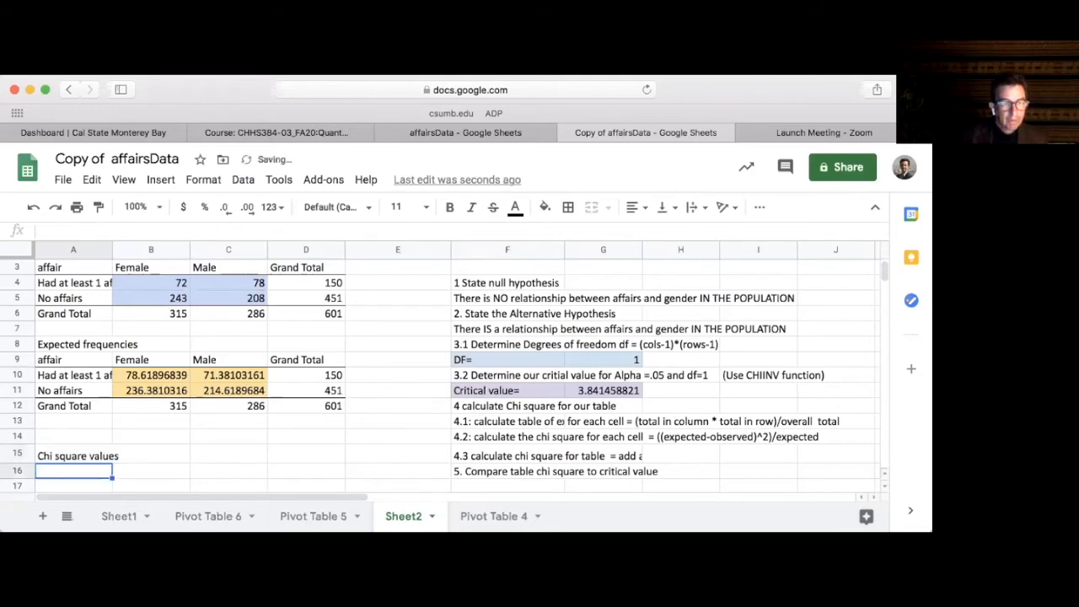
Copy the expected frequencies table A9:D12 to A16, under the chi square values title.
left_click(61, 365)
left_click_drag(240, 365, 309, 407)
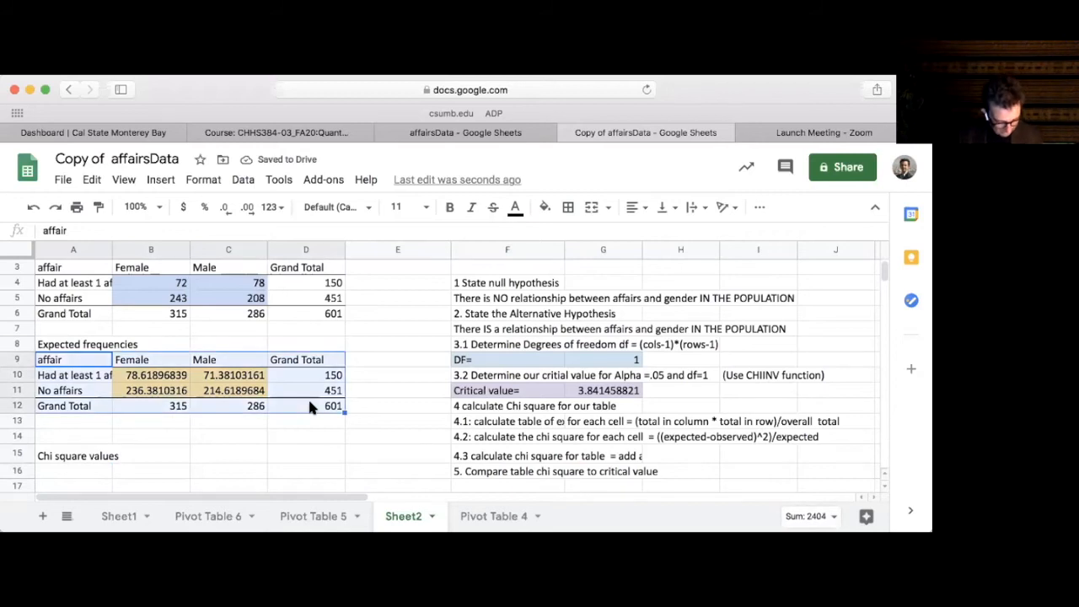
key("ctrl+c")
left_click(71, 472)
key("ctrl+v")
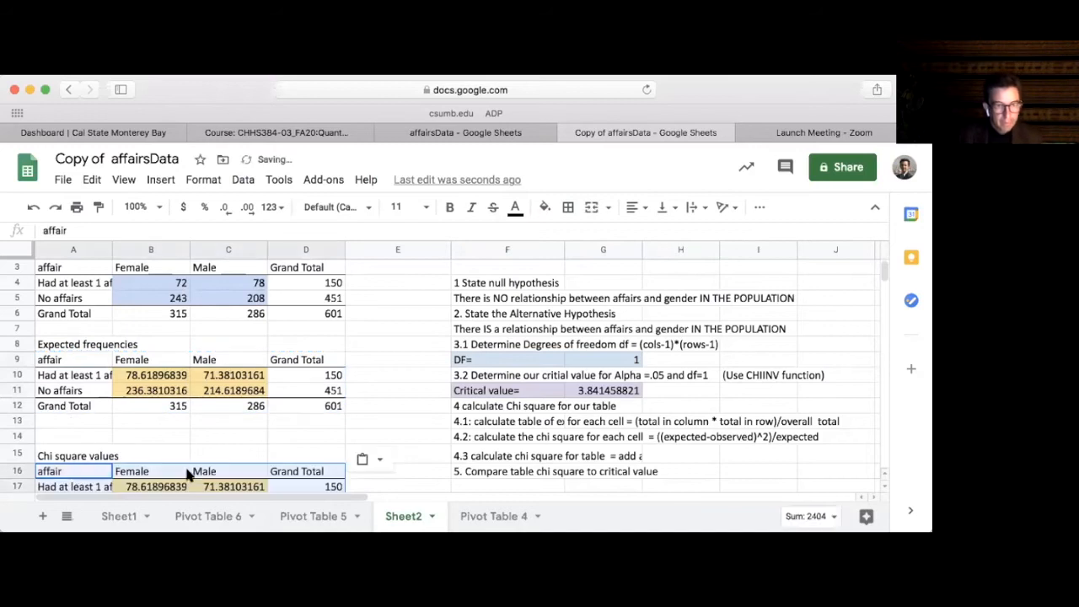
Clear the Grand Total column D16:D19, the Grand Total row A19:C19 and the copied values in B17:C18.
left_click_drag(321, 472, 312, 361)
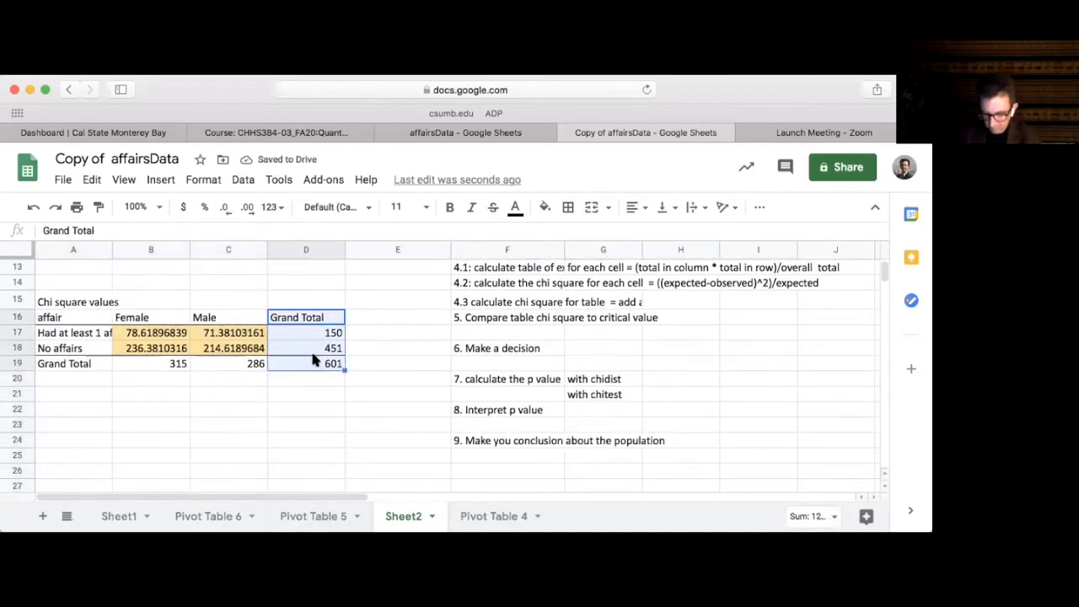
key("Delete")
left_click_drag(73, 364, 220, 361)
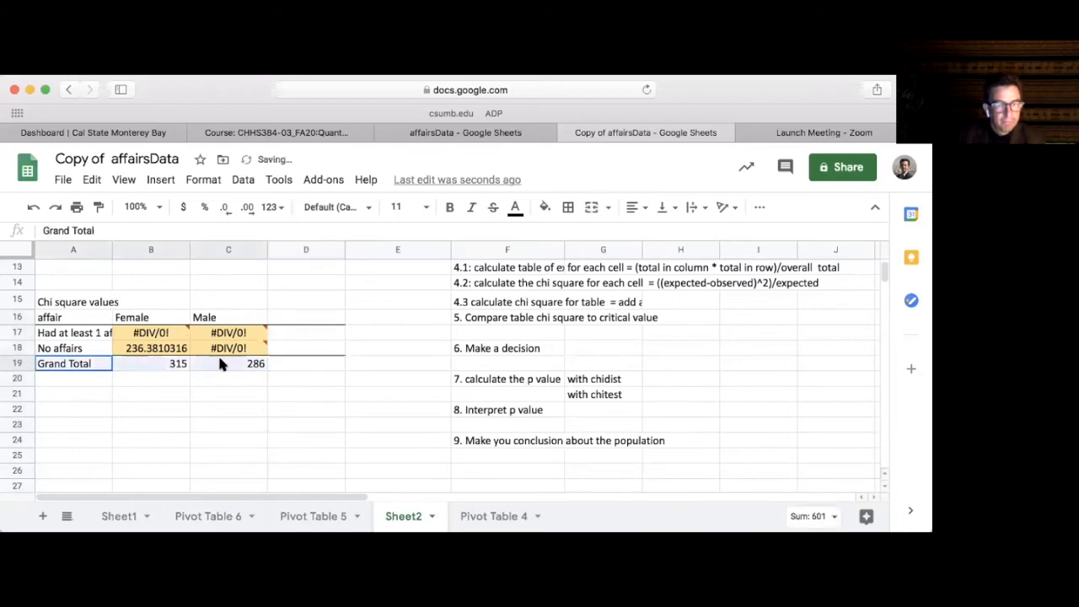
key("Delete")
left_click_drag(145, 332, 245, 350)
key("Delete")
Change the fill colour of the empty chi square cells B17:C18 to light red.
left_click(175, 400)
left_click_drag(167, 332, 233, 351)
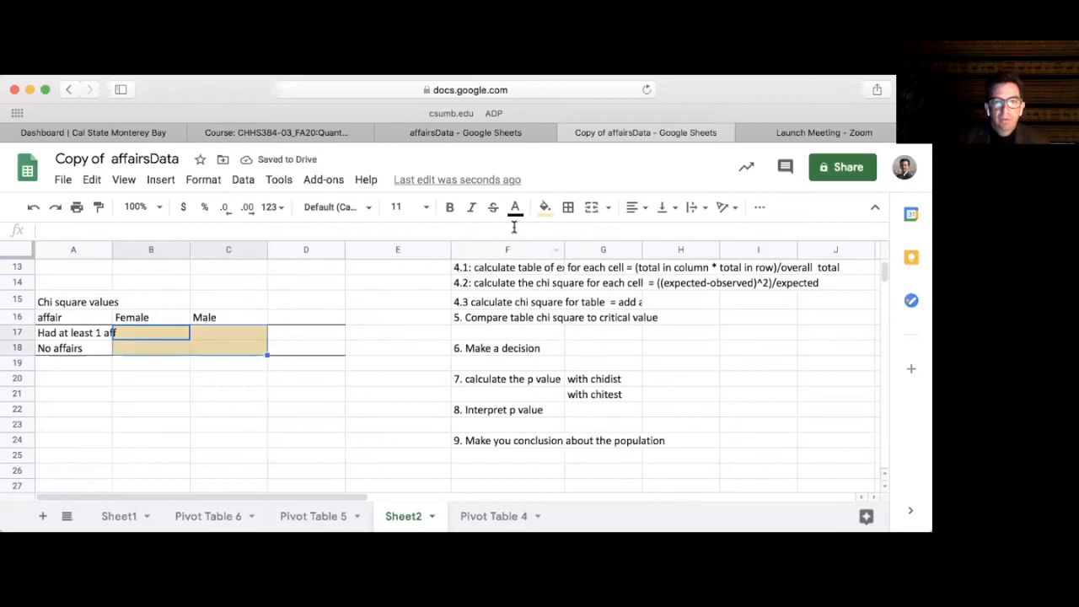
left_click(545, 206)
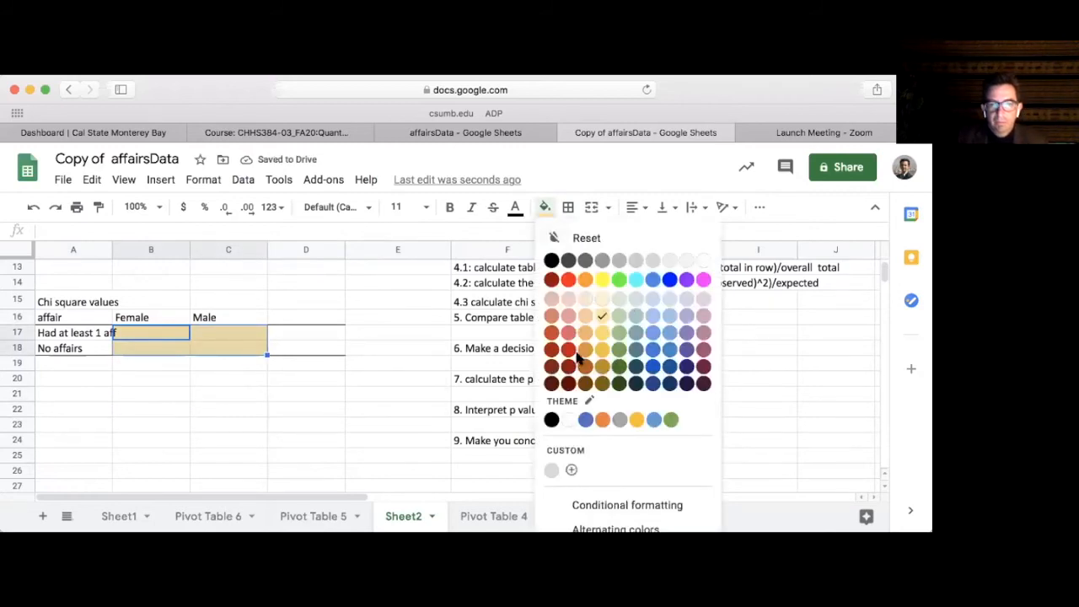
left_click(552, 301)
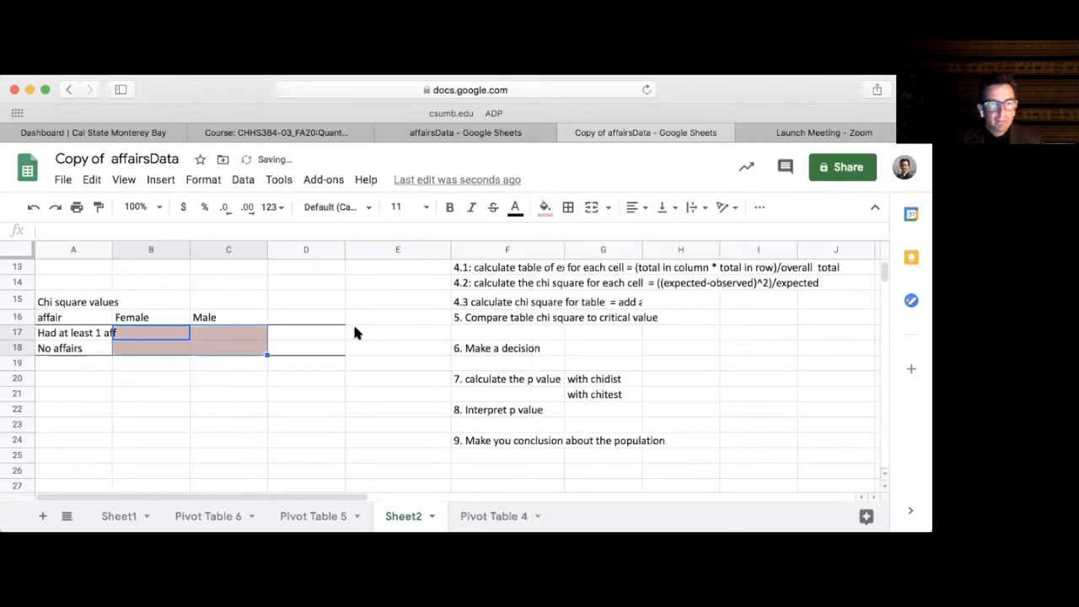
left_click(162, 407)
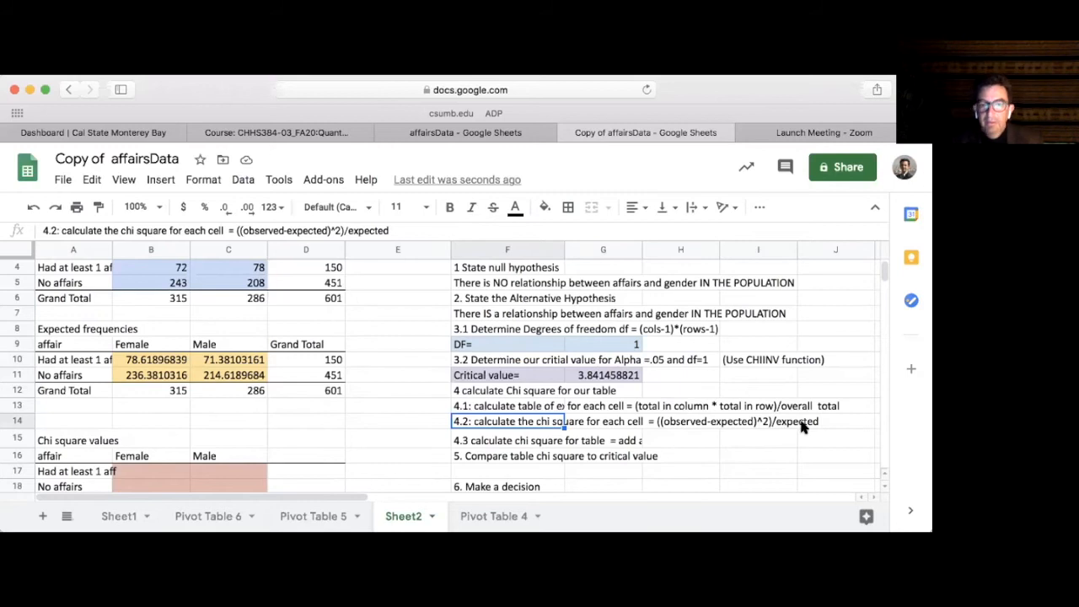
Calculate the chi square value of females with at least one affair in B17 with =((B4-B10)^2)/B10.
left_click(152, 473)
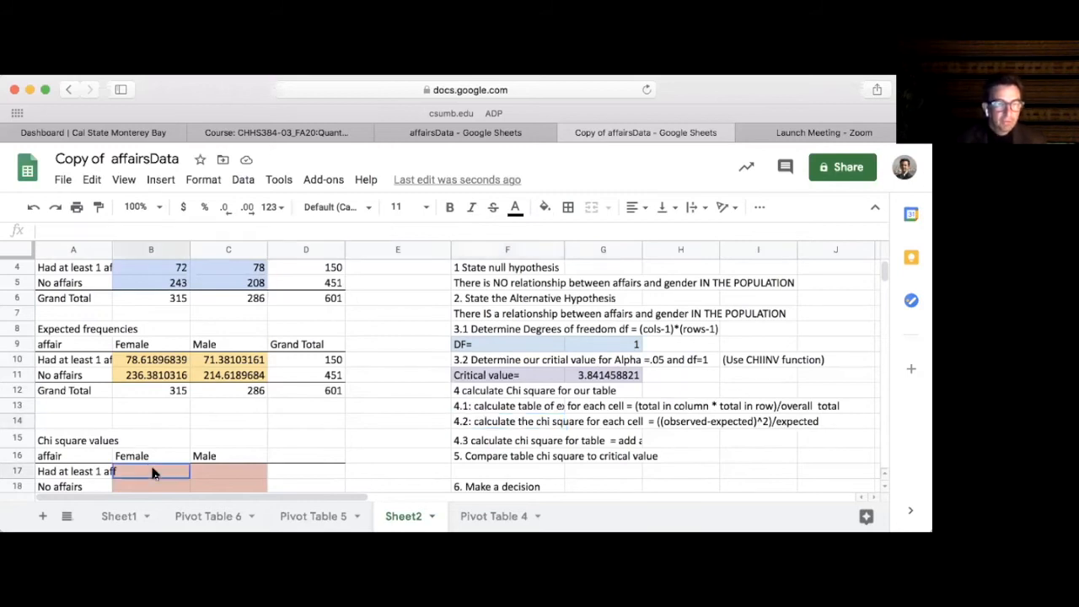
type("=")
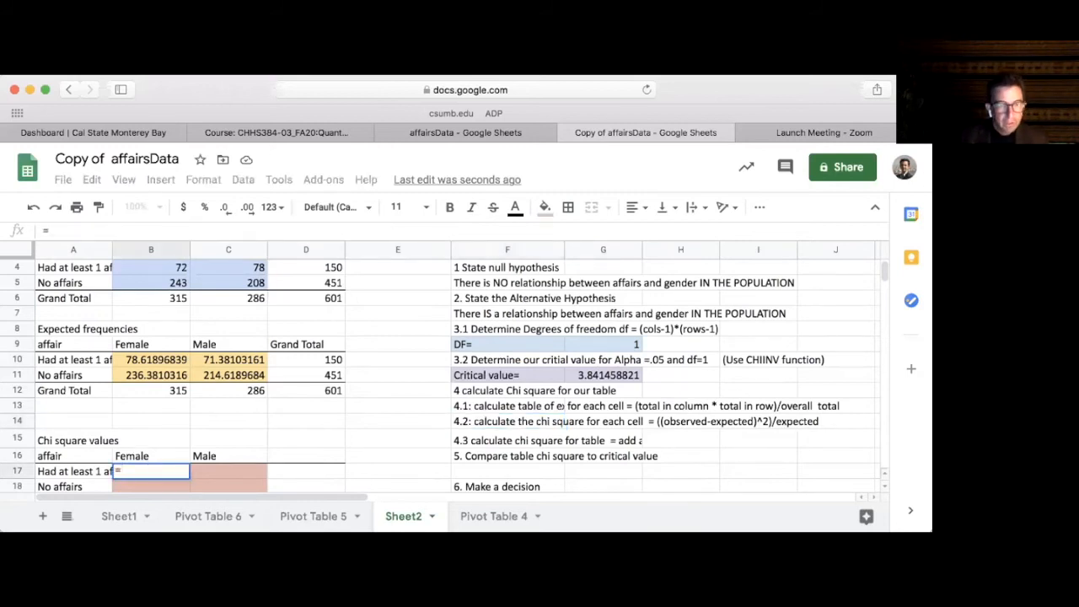
left_click(153, 265)
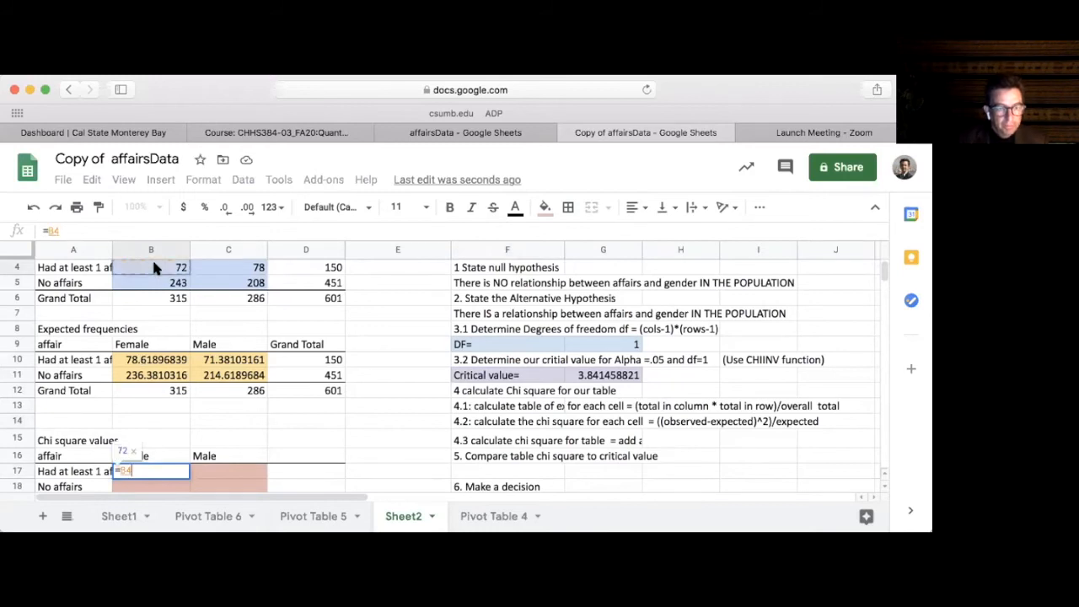
left_click(119, 471)
type("((B4")
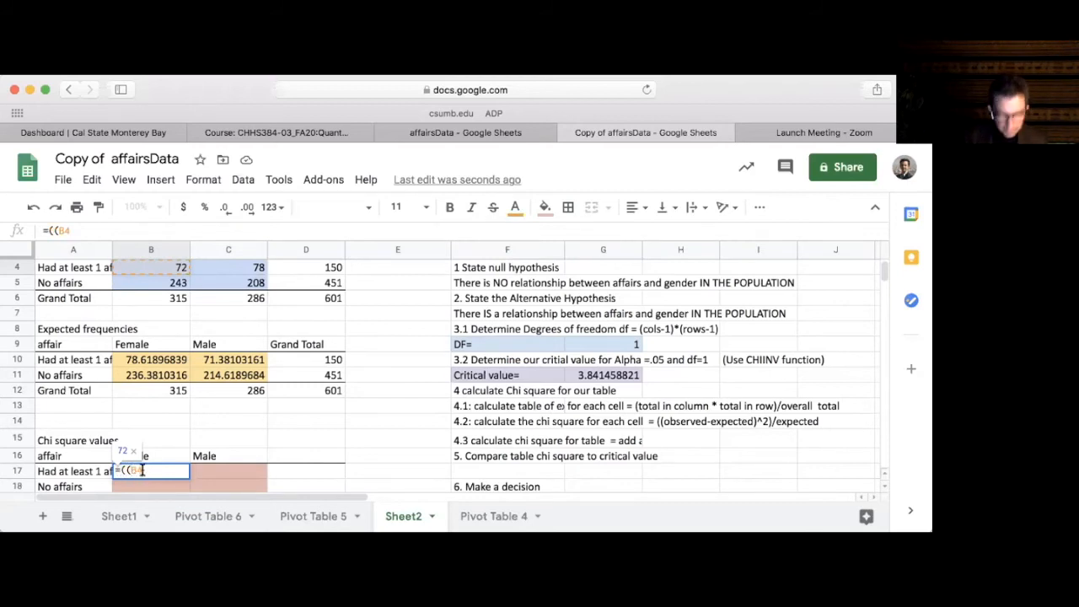
type("-")
left_click(139, 360)
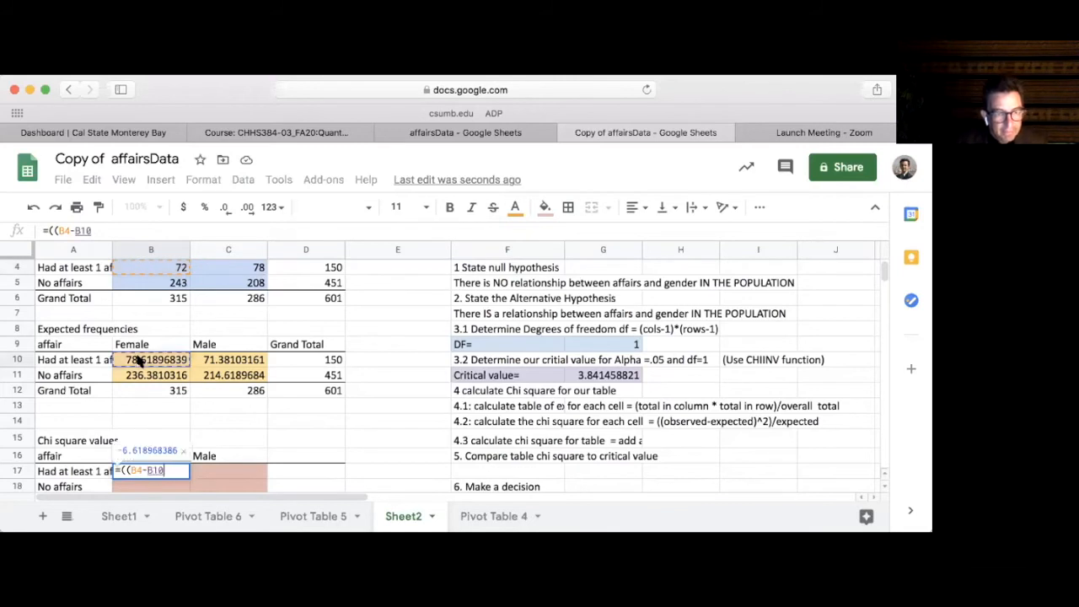
type(")")
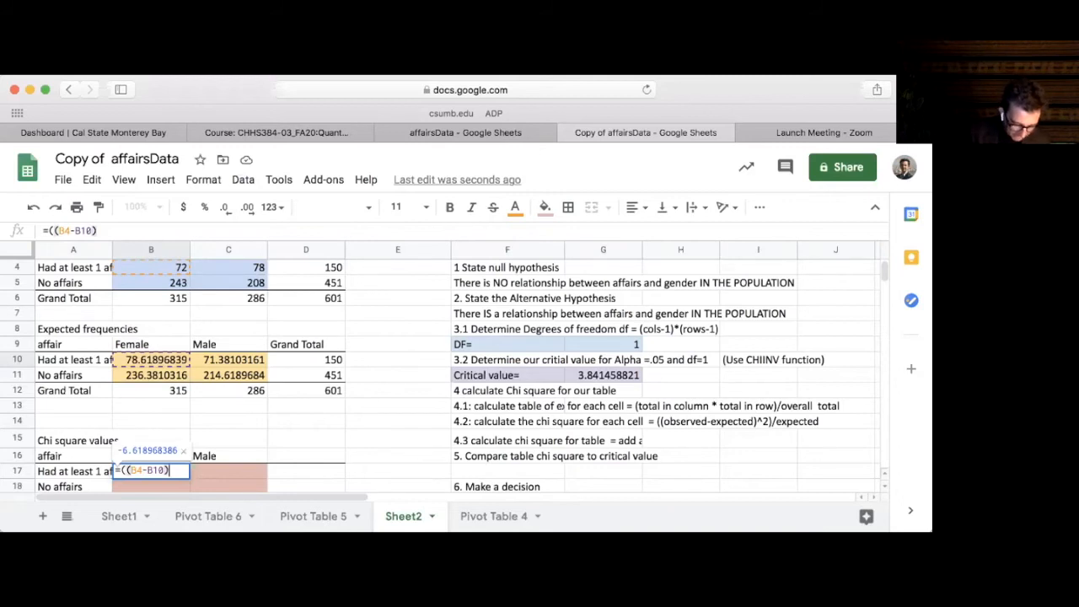
type("^")
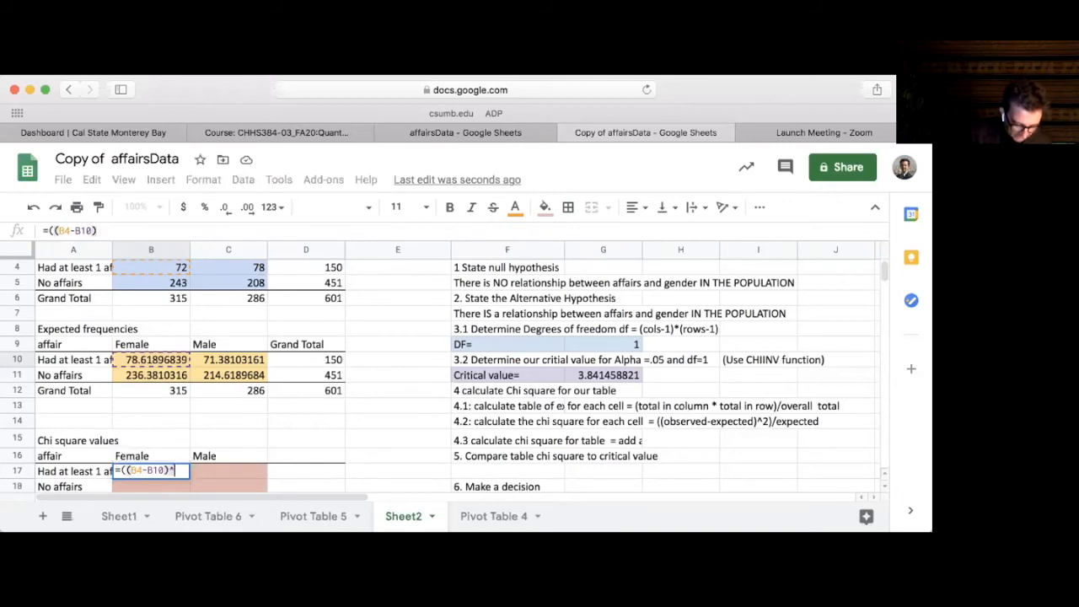
type("2")
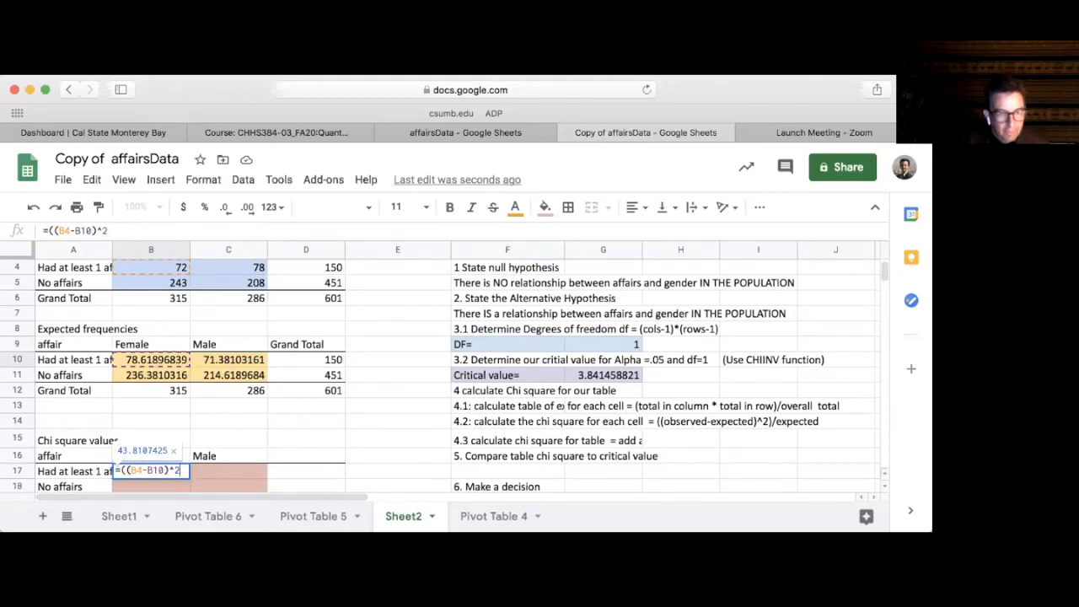
type(")/")
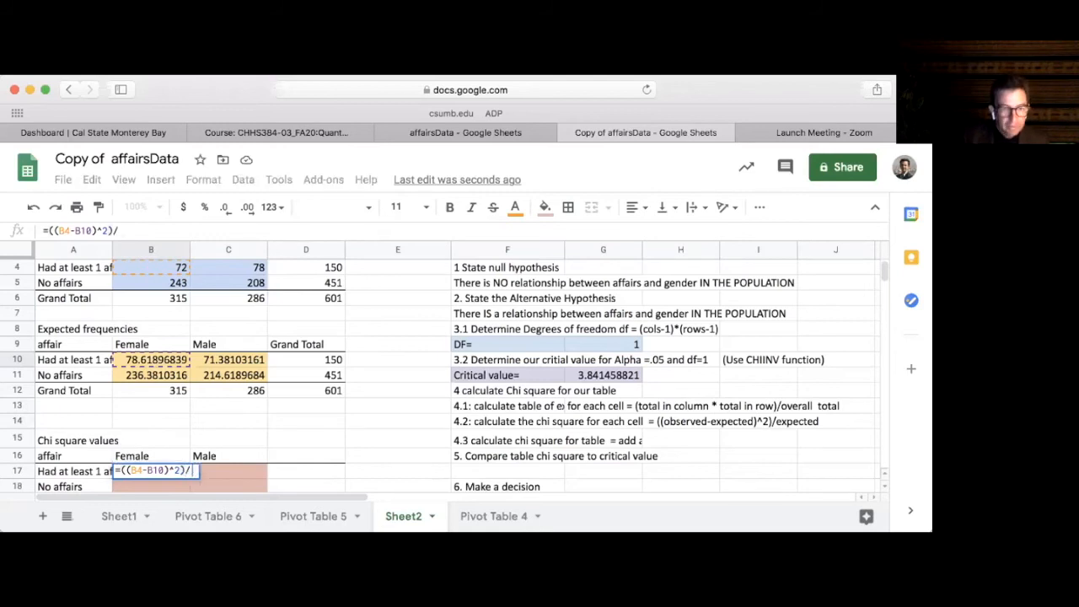
left_click(135, 361)
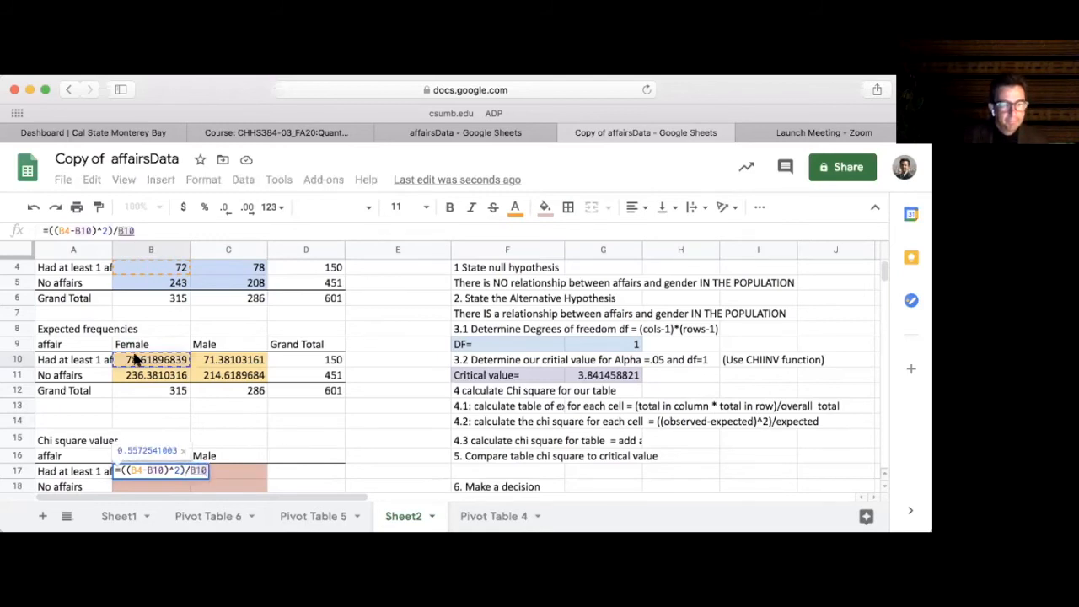
key("Return")
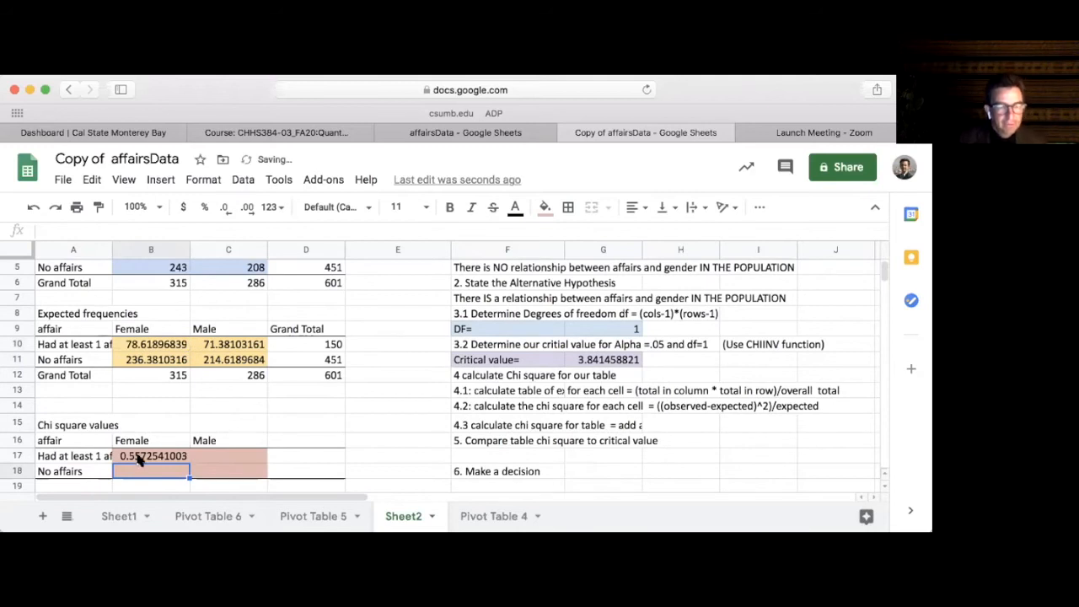
Calculate the chi square value of males with at least one affair in C17 with =((C4-C10)^2)/C10.
left_click(219, 457)
type("=")
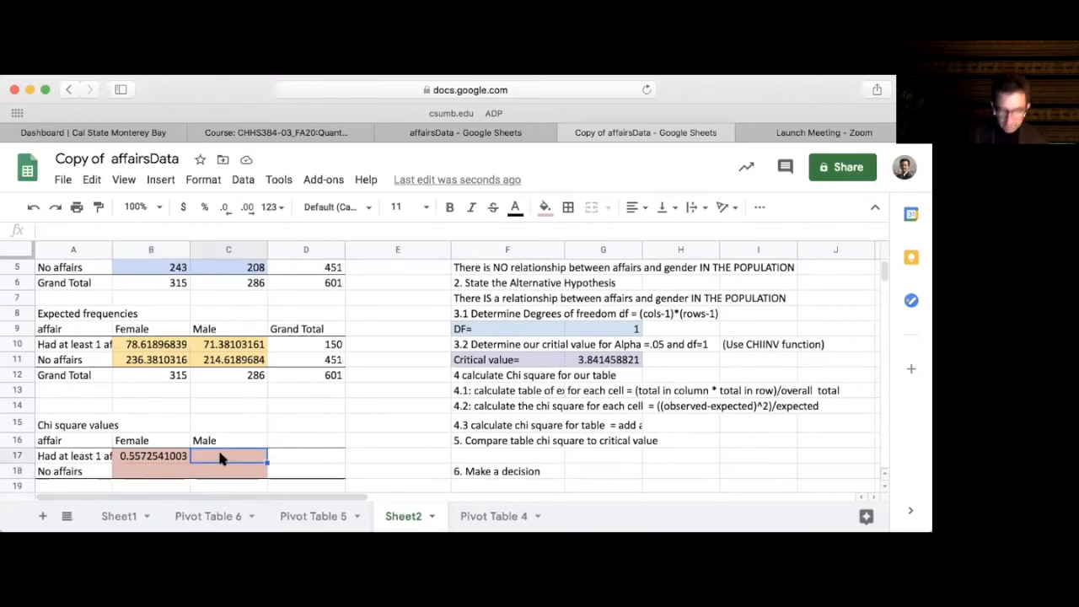
type("((")
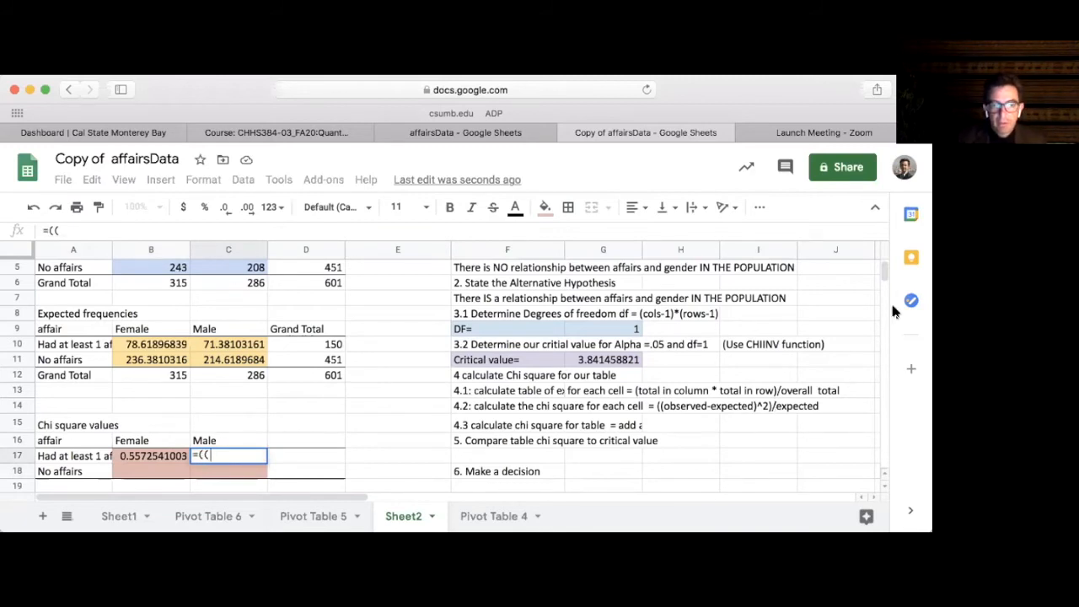
scroll(880, 267, "up", 2)
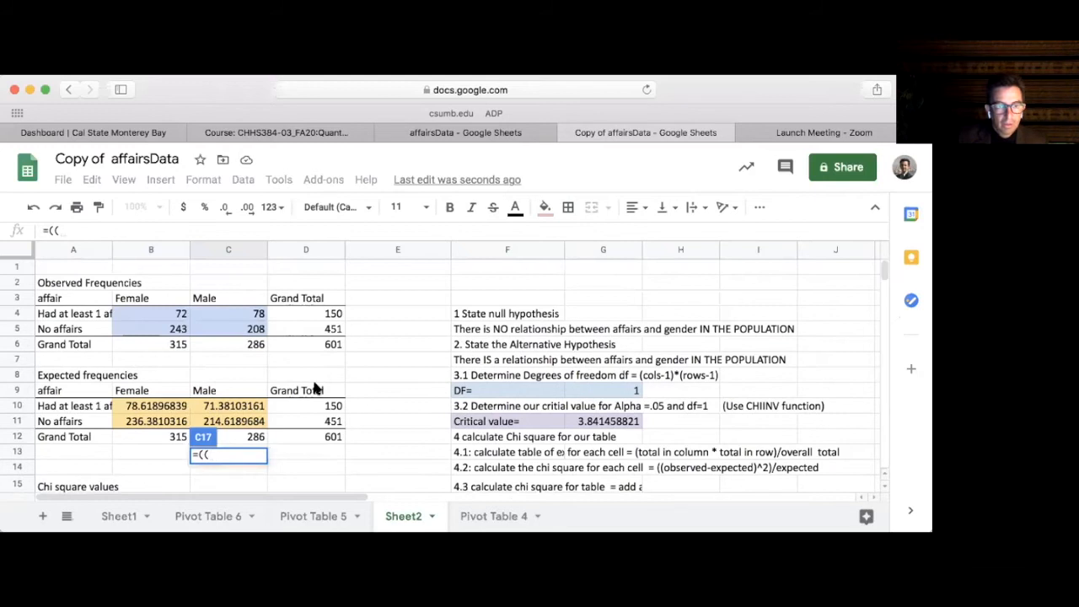
left_click(238, 310)
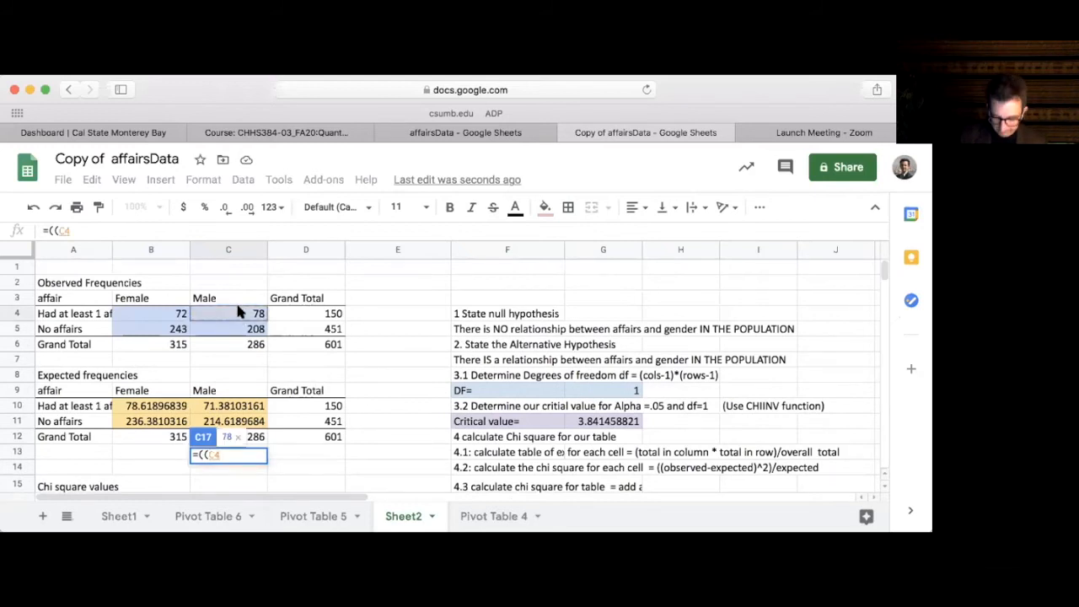
type("-")
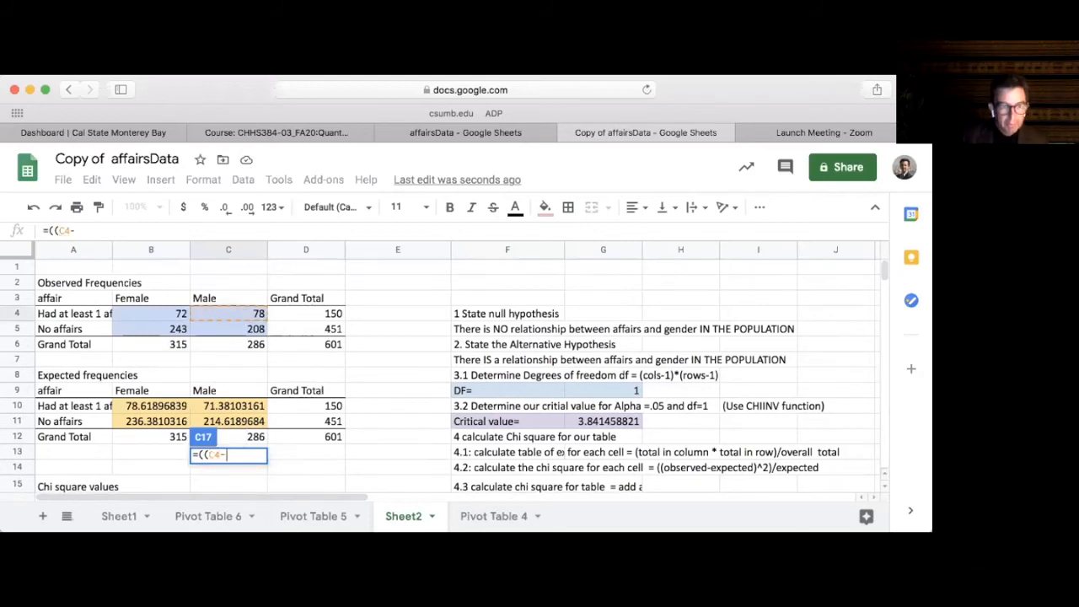
left_click(238, 409)
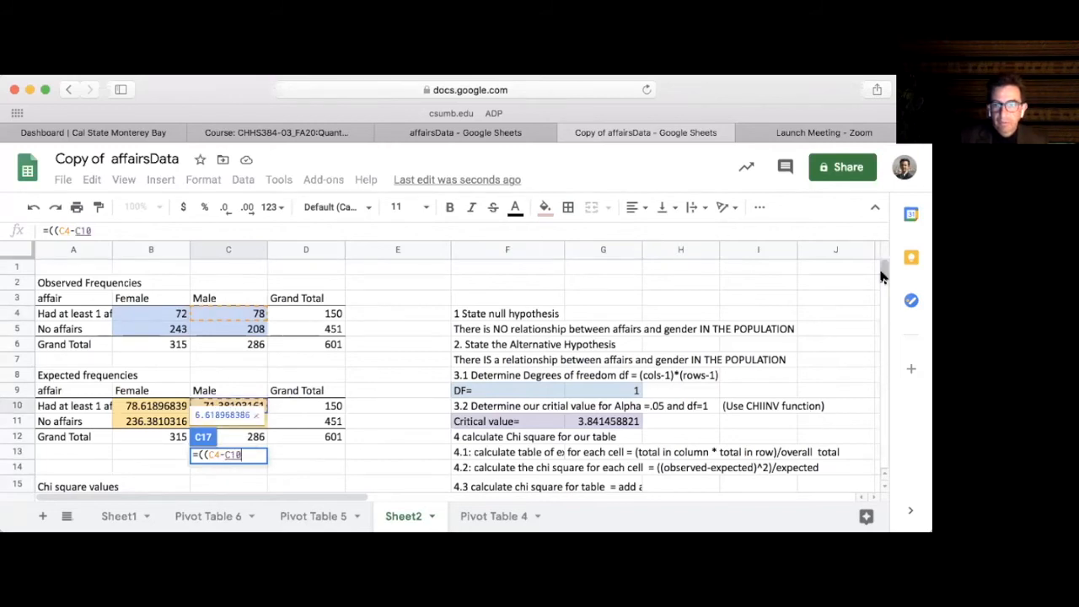
scroll(883, 276, "down", 3)
type(")")
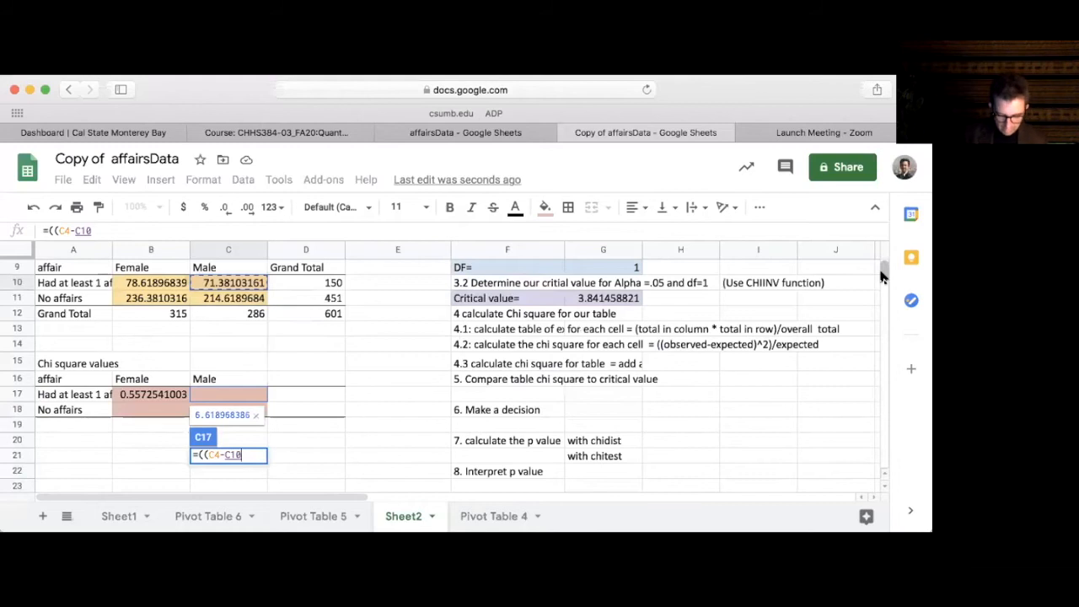
type("^2")
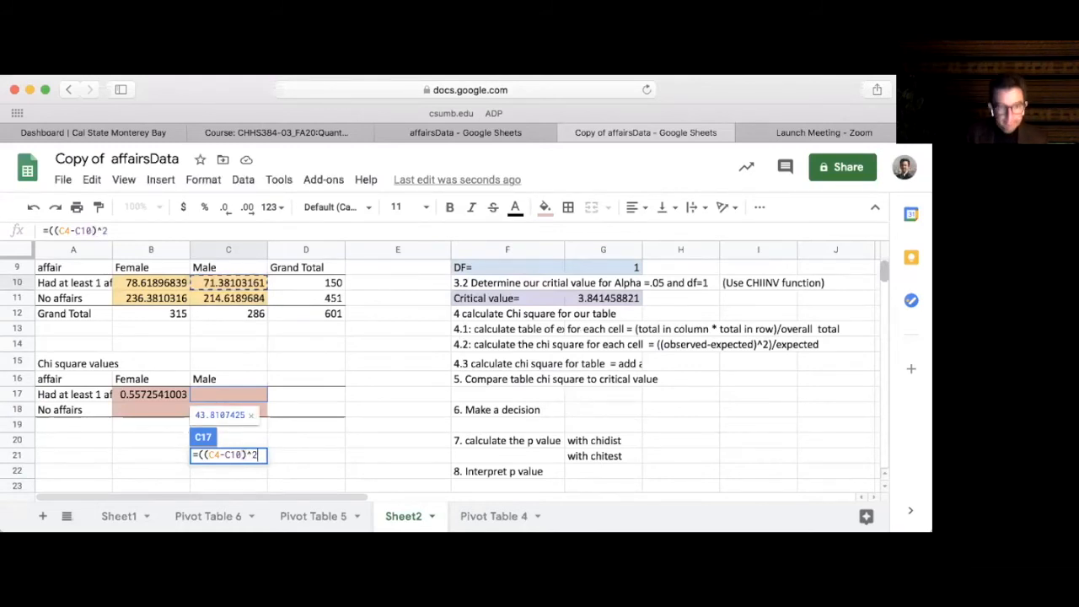
type(")/")
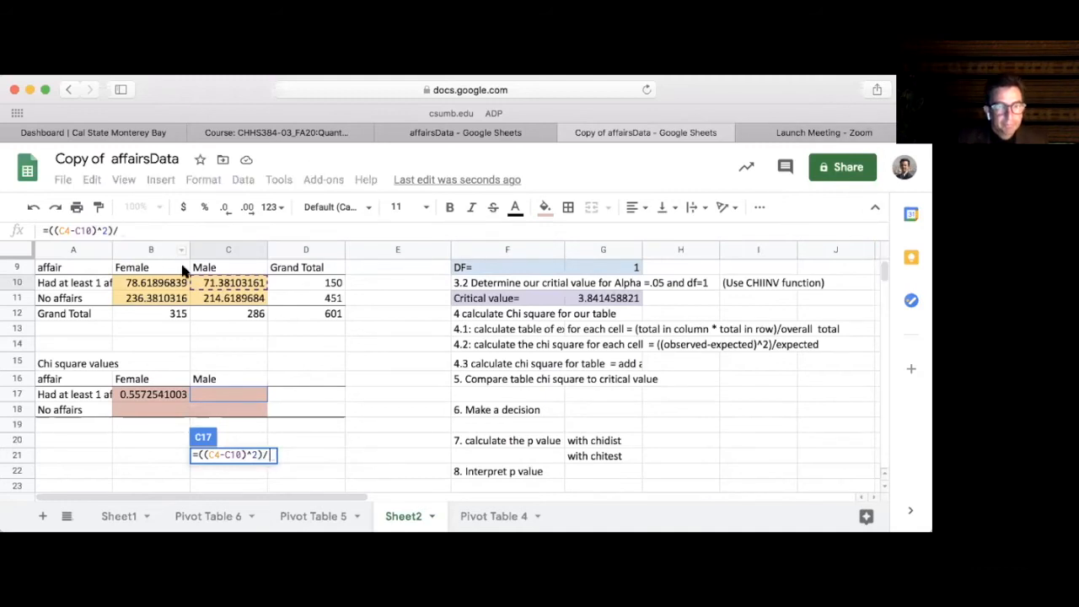
left_click(235, 286)
key("Return")
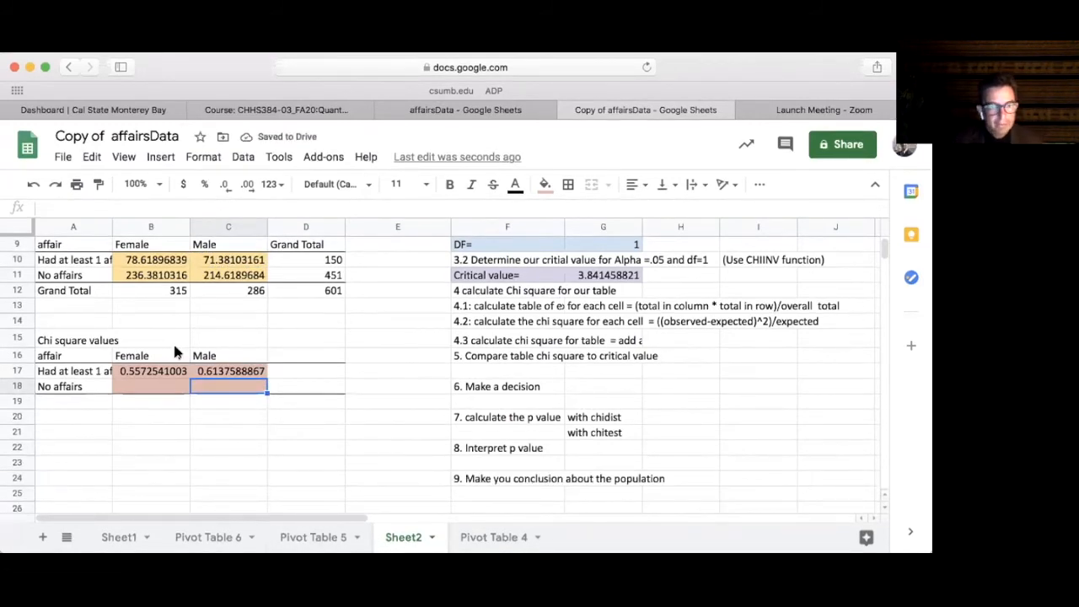
Calculate the chi square value of females with no affairs in B18 with =((B5-B11)^2)/B11.
left_click(182, 364)
key("Up")
key("Up")
key("Up")
key("Up")
key("Up")
key("Up")
key("Up")
key("Up")
key("Up")
key("Up")
key("Up")
key("Up")
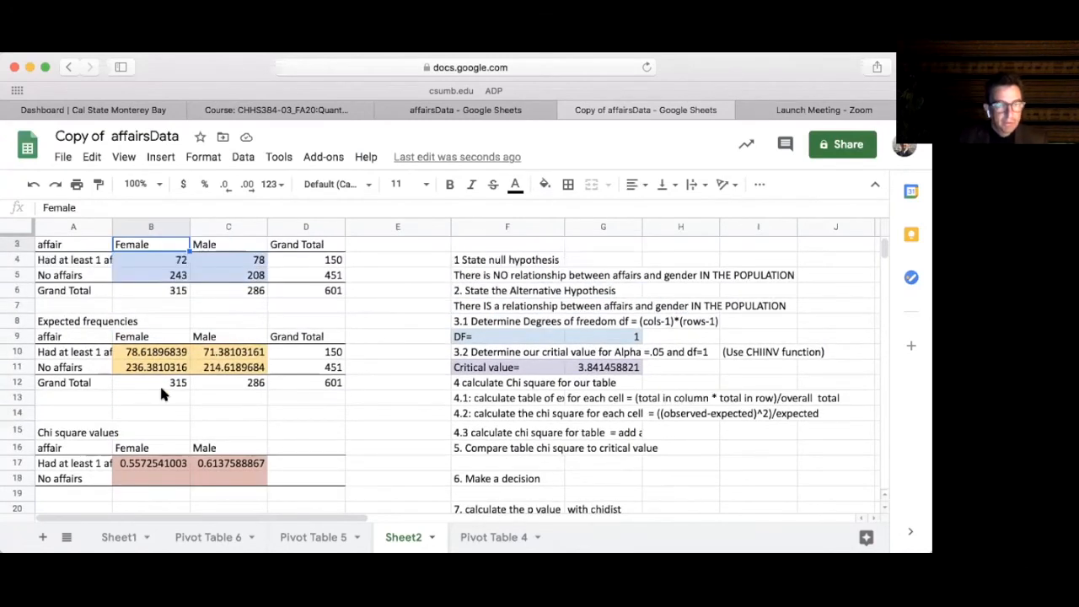
left_click(162, 276)
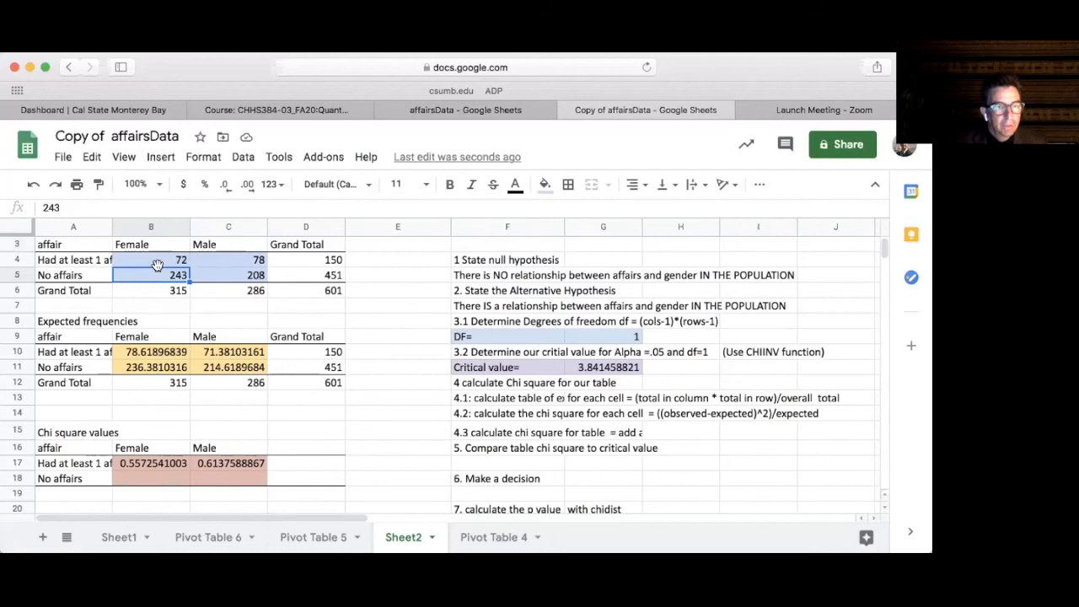
left_click(156, 480)
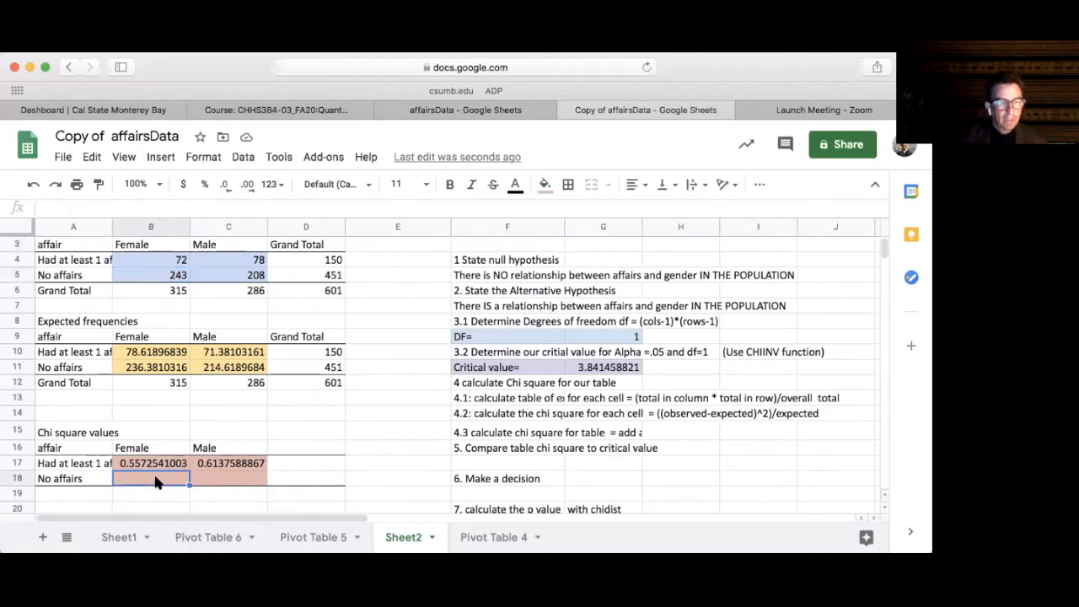
type("=((")
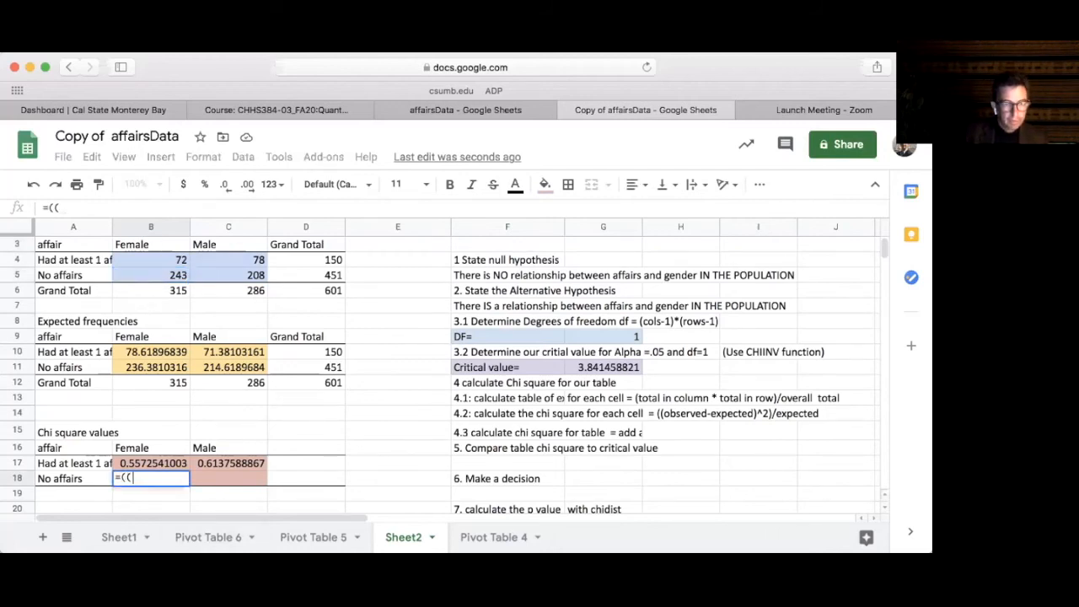
left_click(131, 277)
type("-")
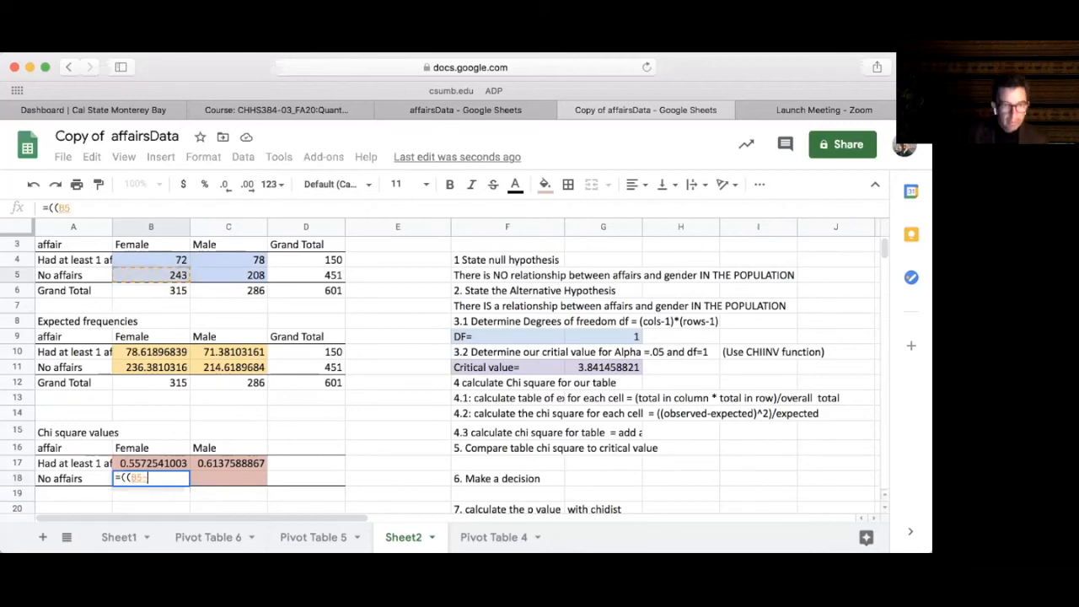
left_click(156, 371)
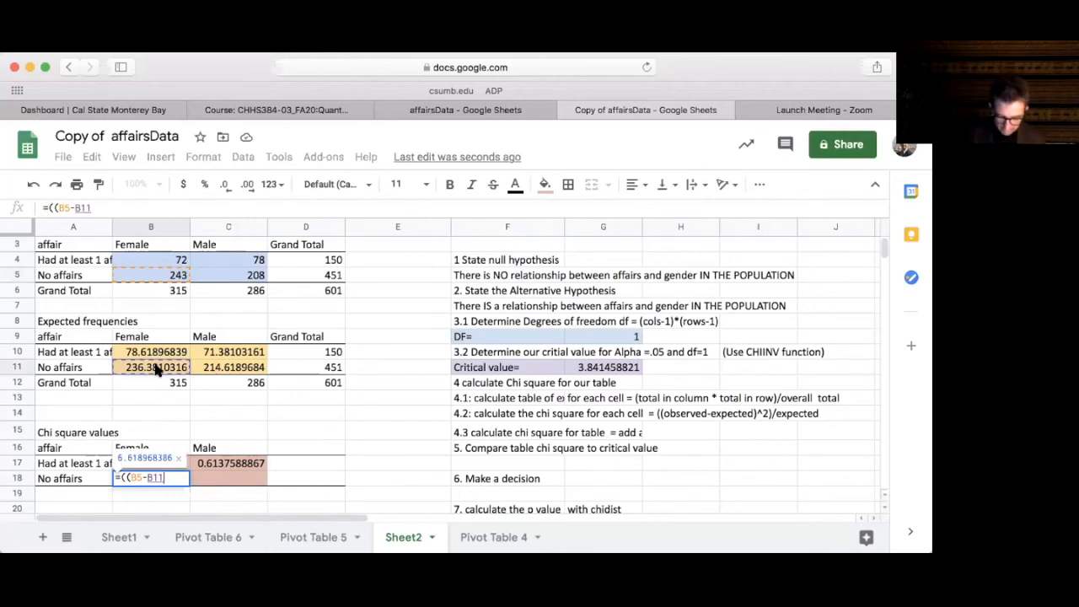
type(")^2)/")
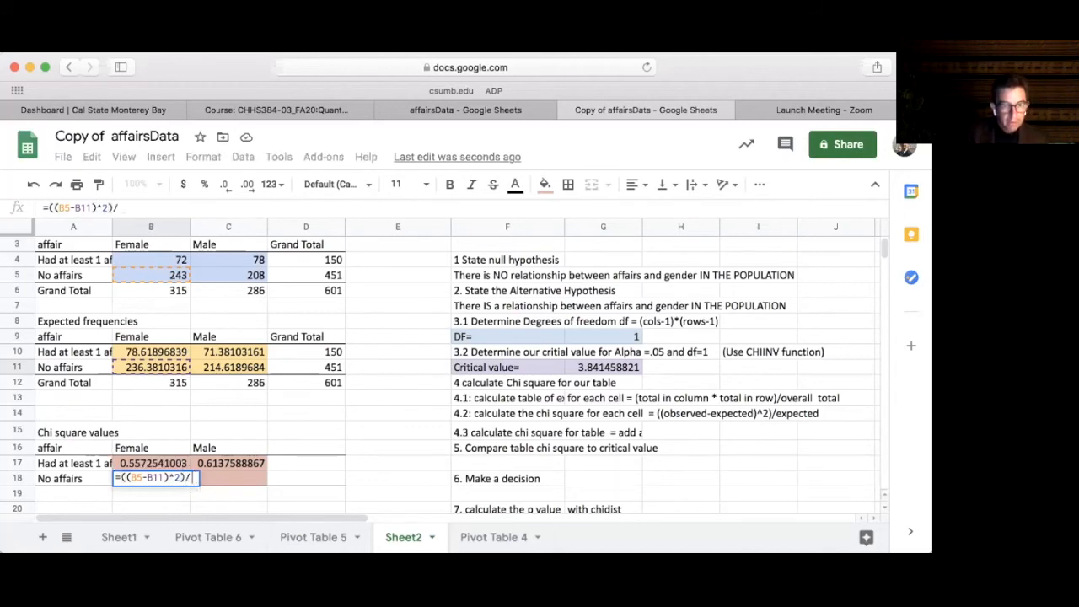
left_click(143, 366)
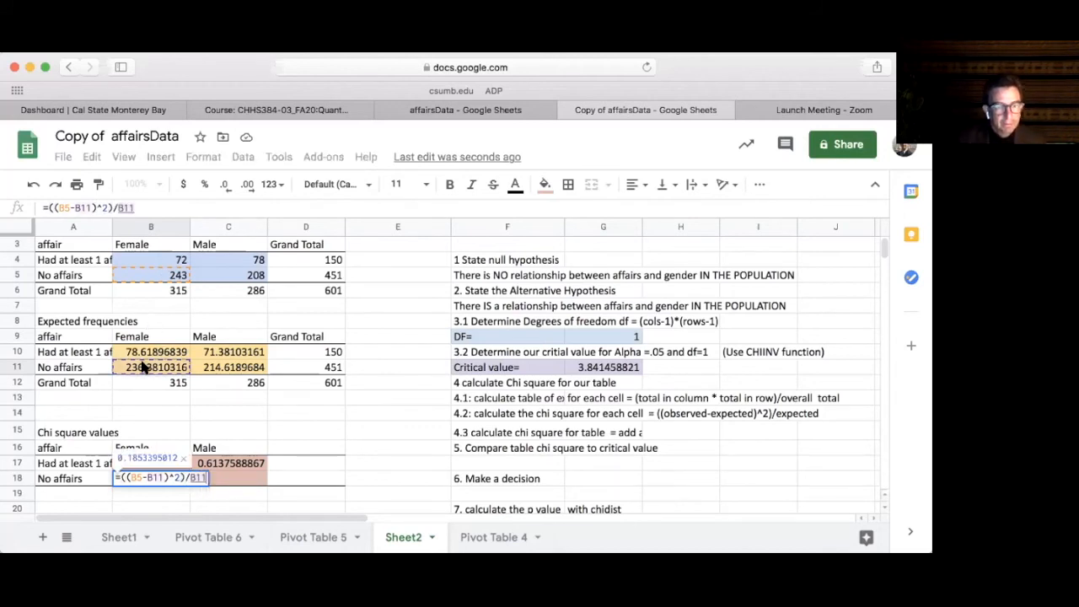
key("Return")
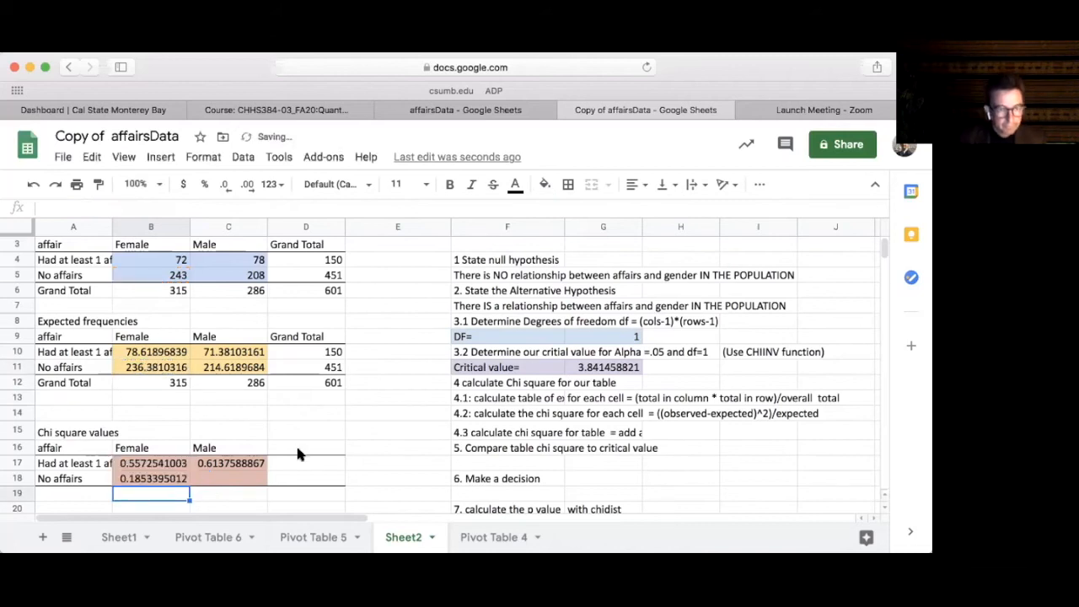
Calculate the chi square value of males with no affairs in C18 with =((C5-C11)^2)/C11.
left_click(239, 478)
type("=((")
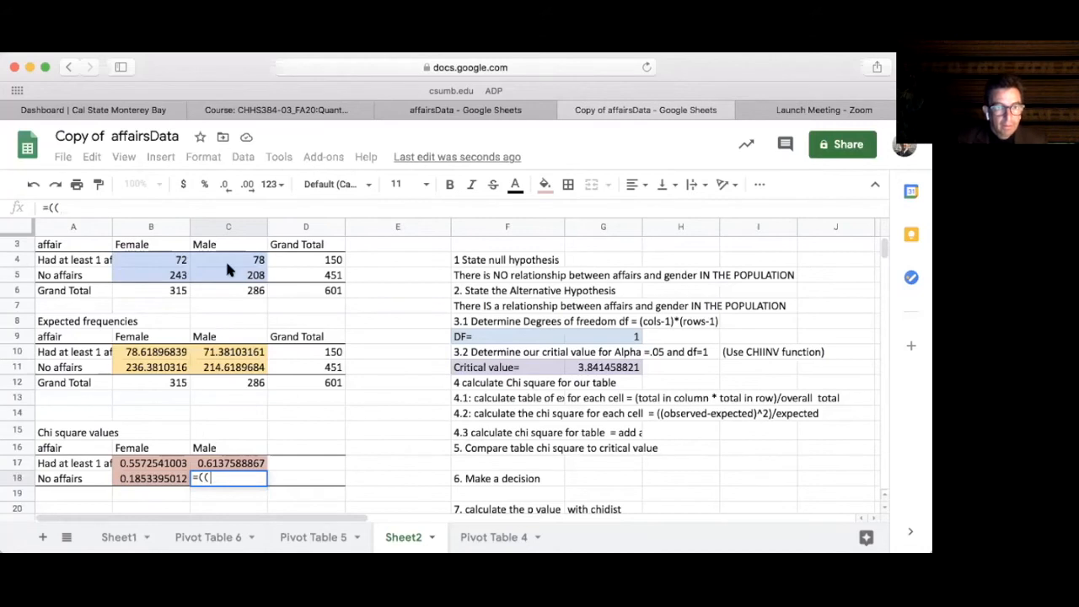
left_click(228, 278)
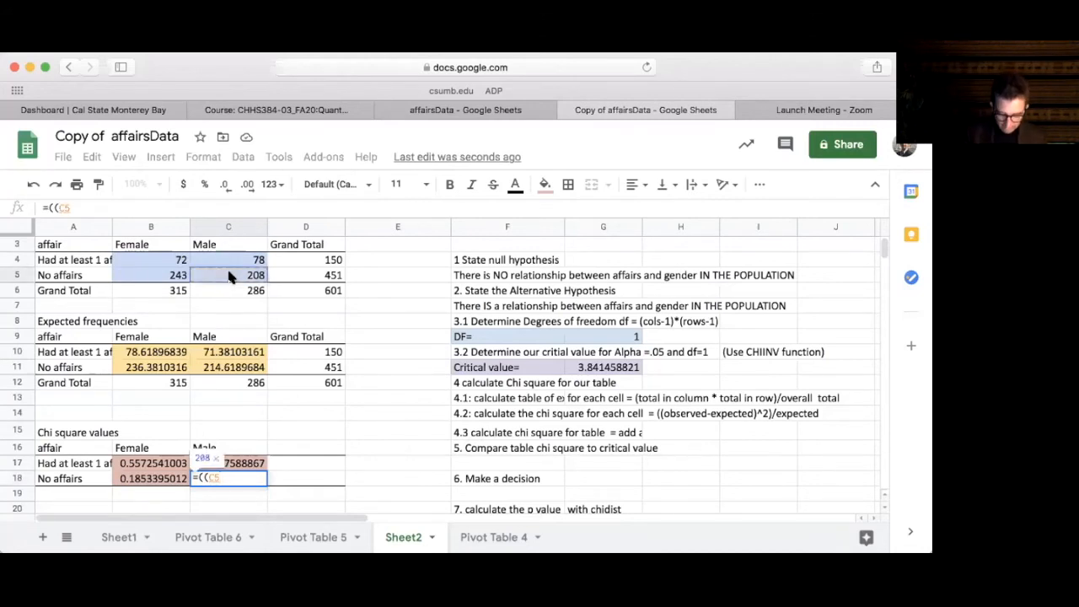
type("-")
left_click(240, 367)
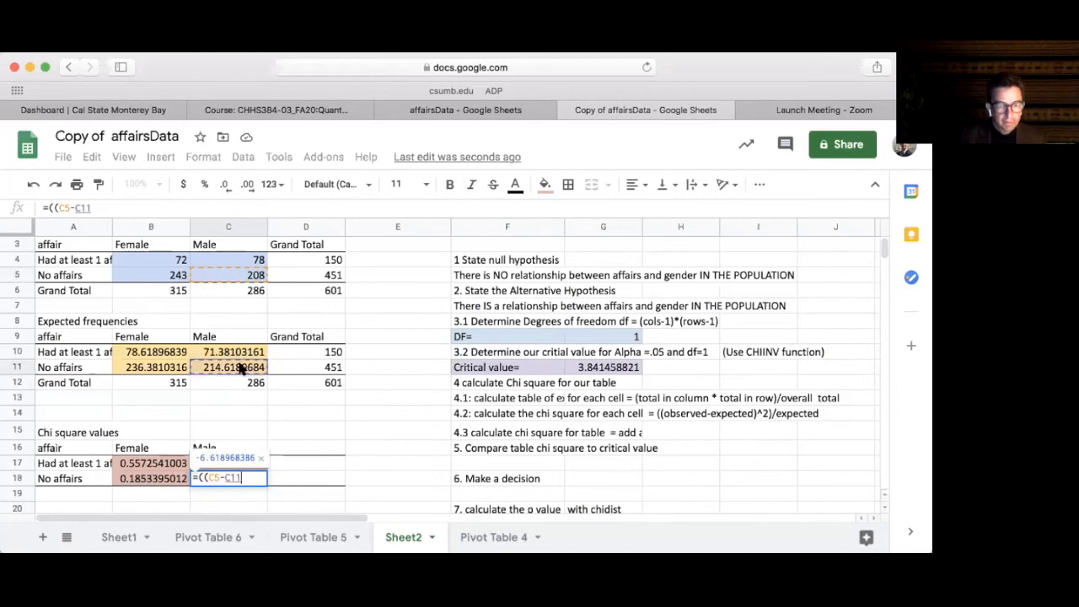
type(")^")
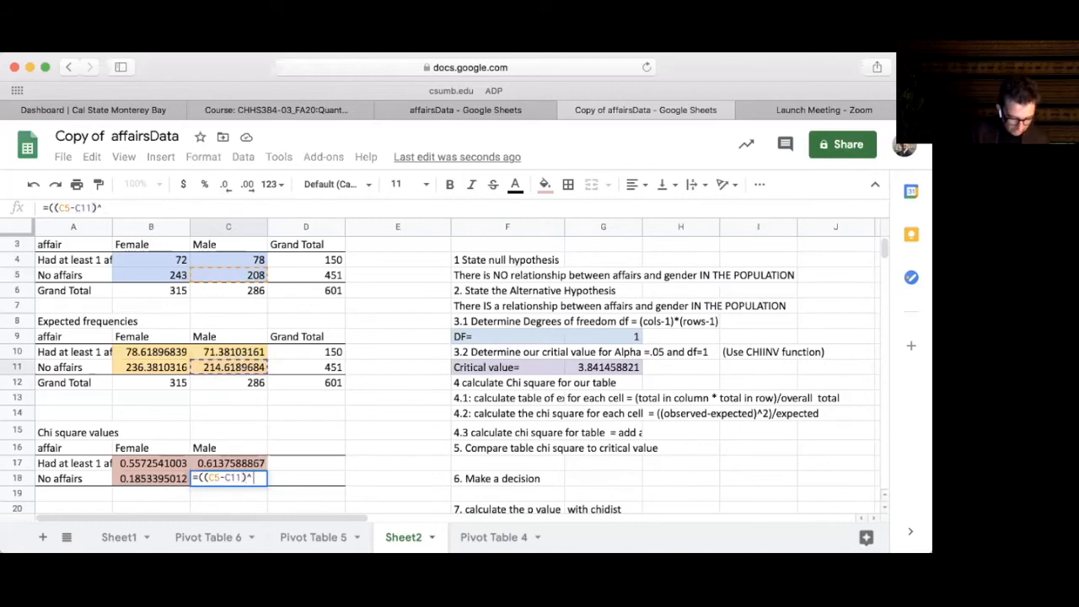
type("2)")
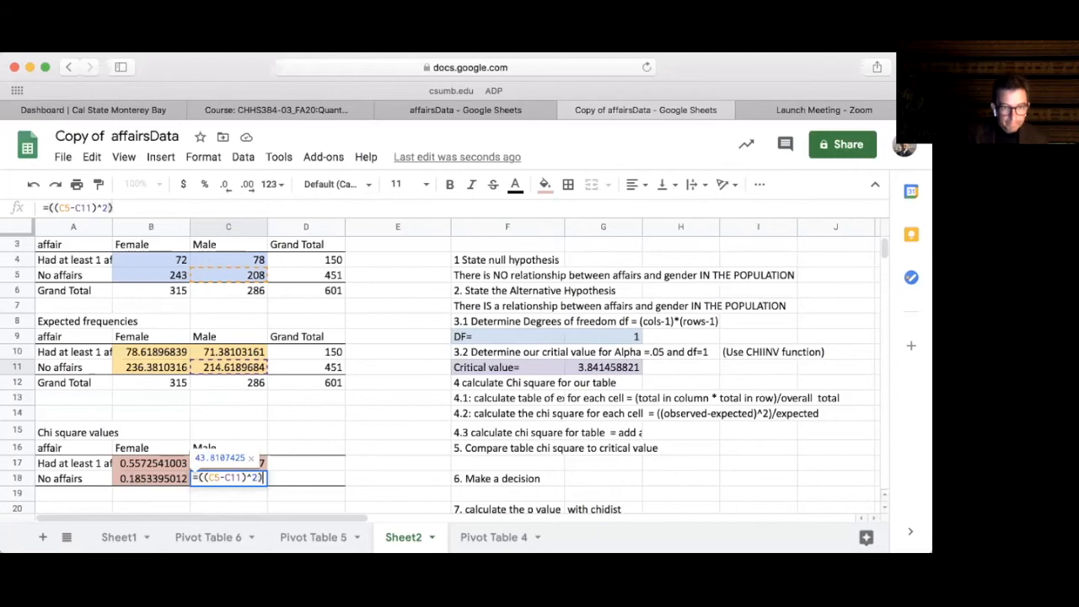
type("/")
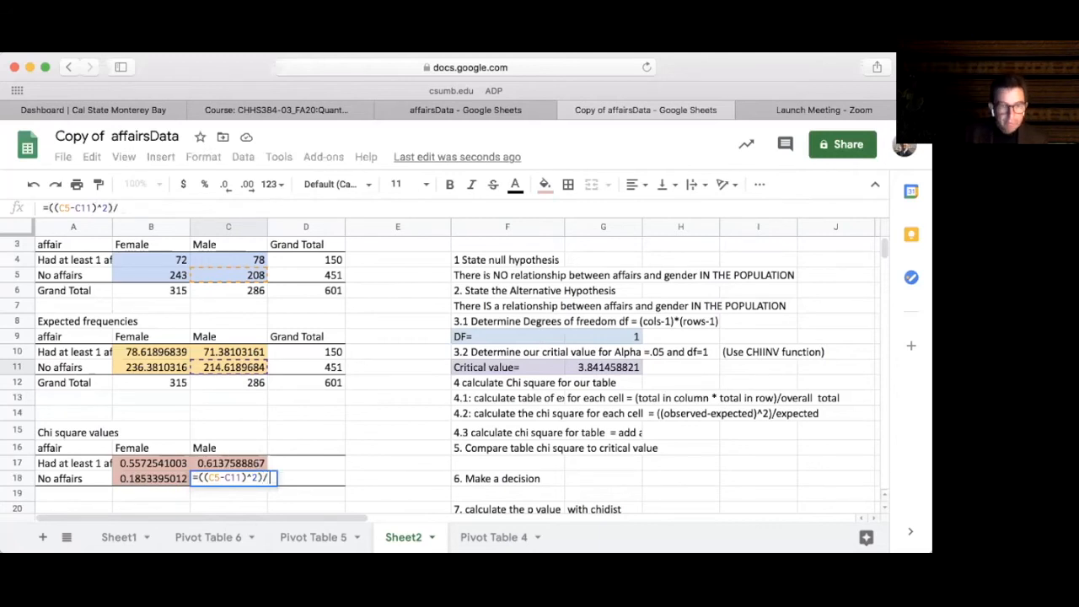
left_click(240, 368)
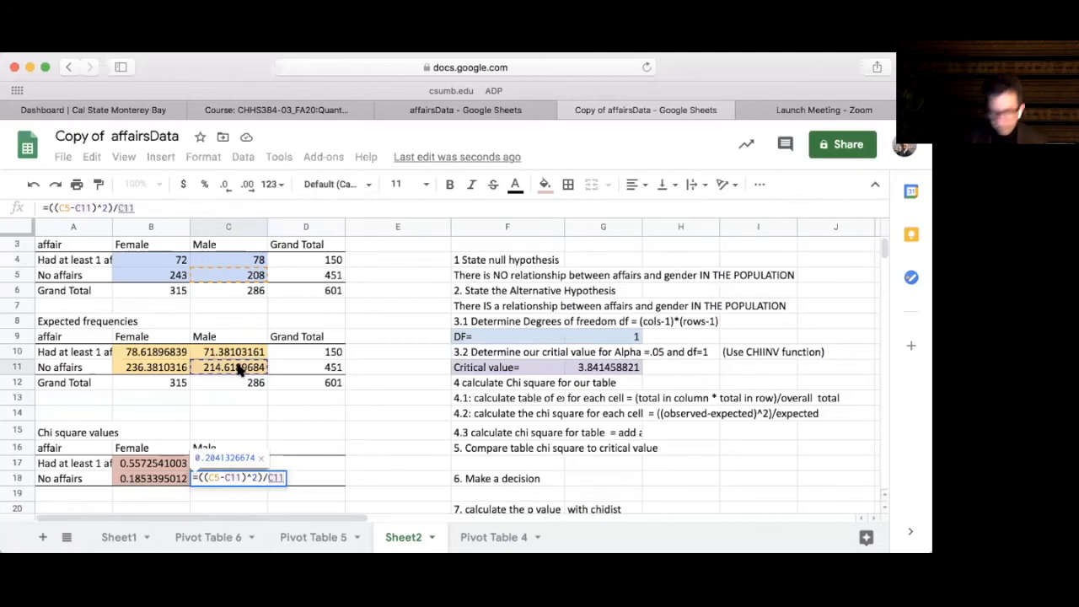
key("Return")
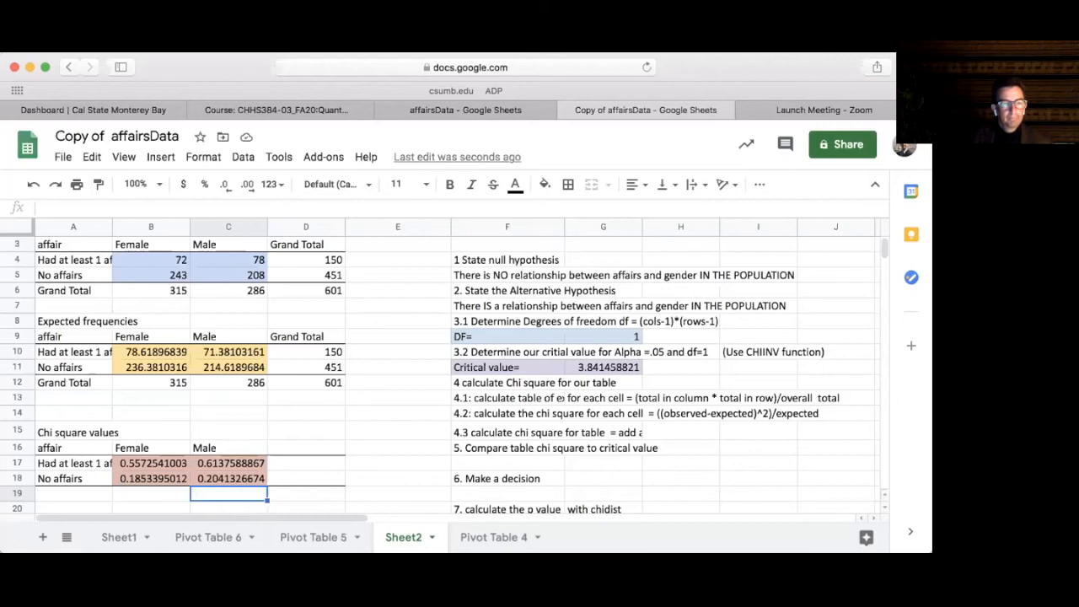
Add the label "chi square=" in C19 below the chi square values table.
left_click(478, 414)
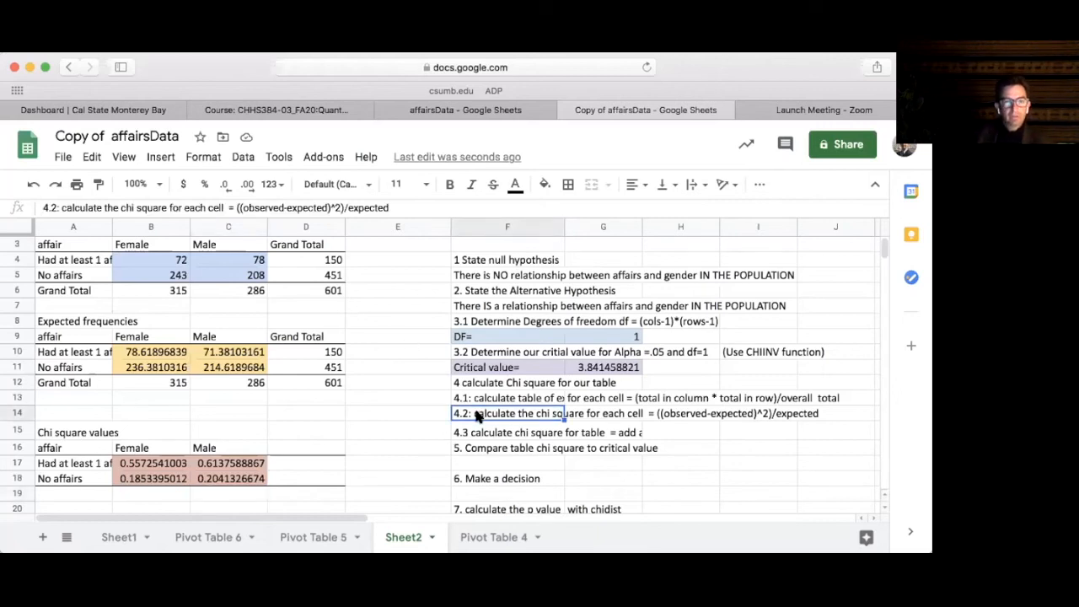
left_click(483, 438)
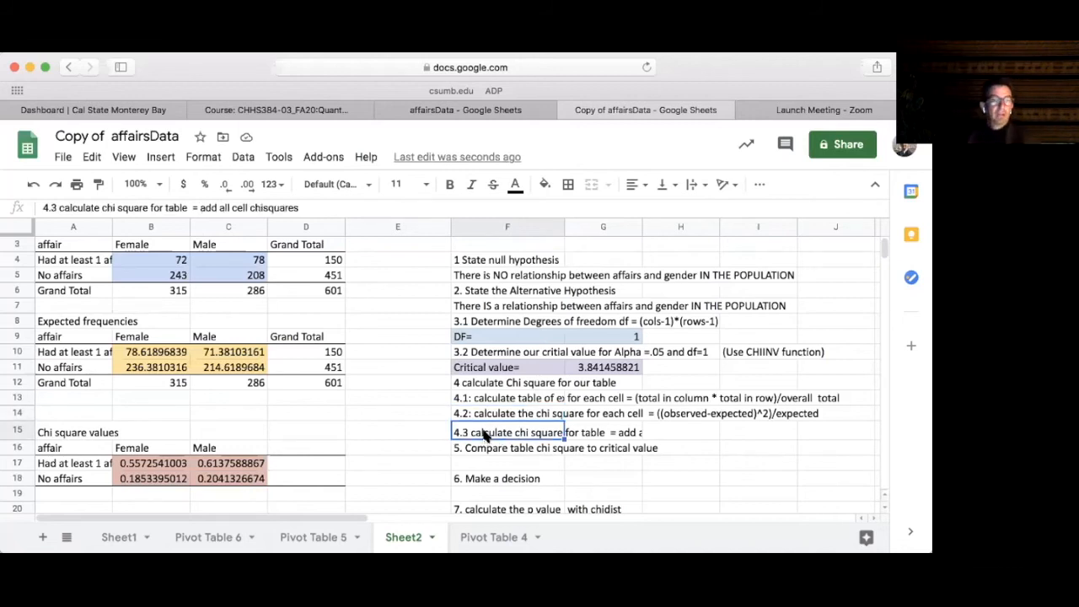
left_click(672, 434)
left_click(598, 435)
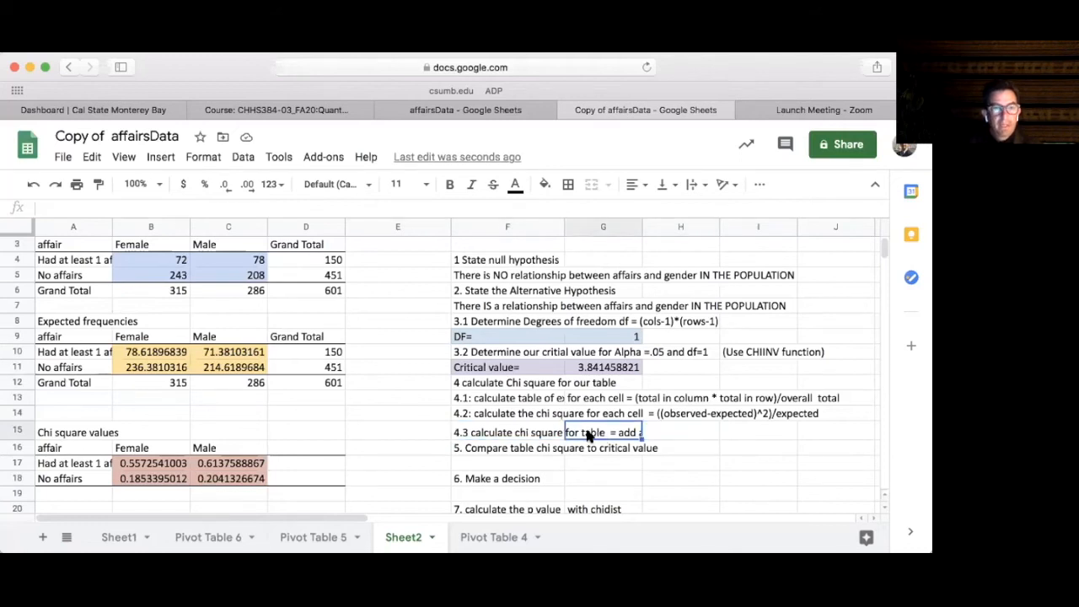
left_click(511, 433)
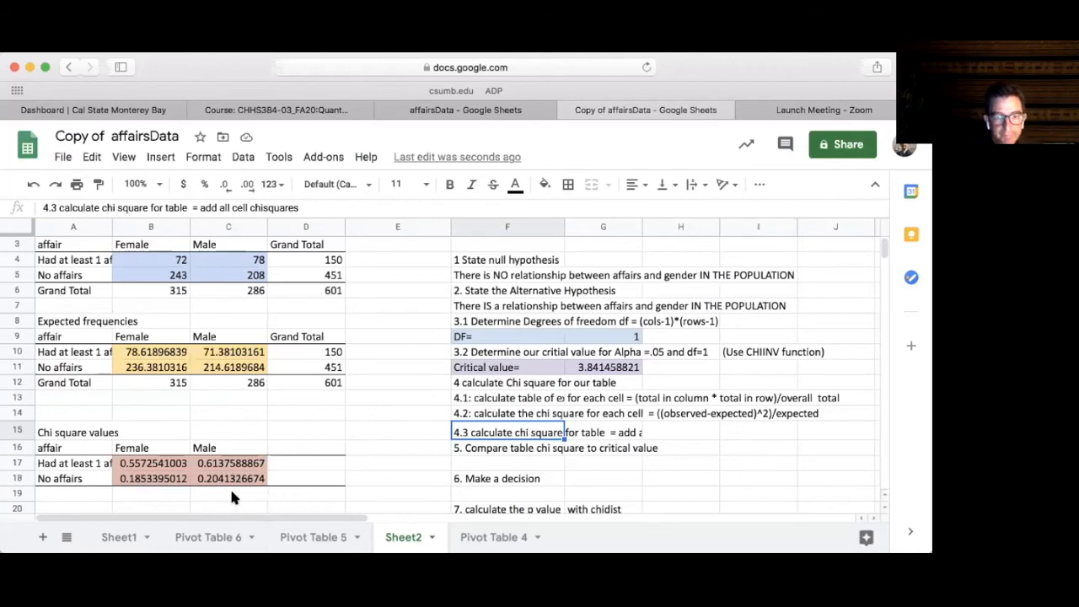
left_click(184, 493)
left_click(291, 497)
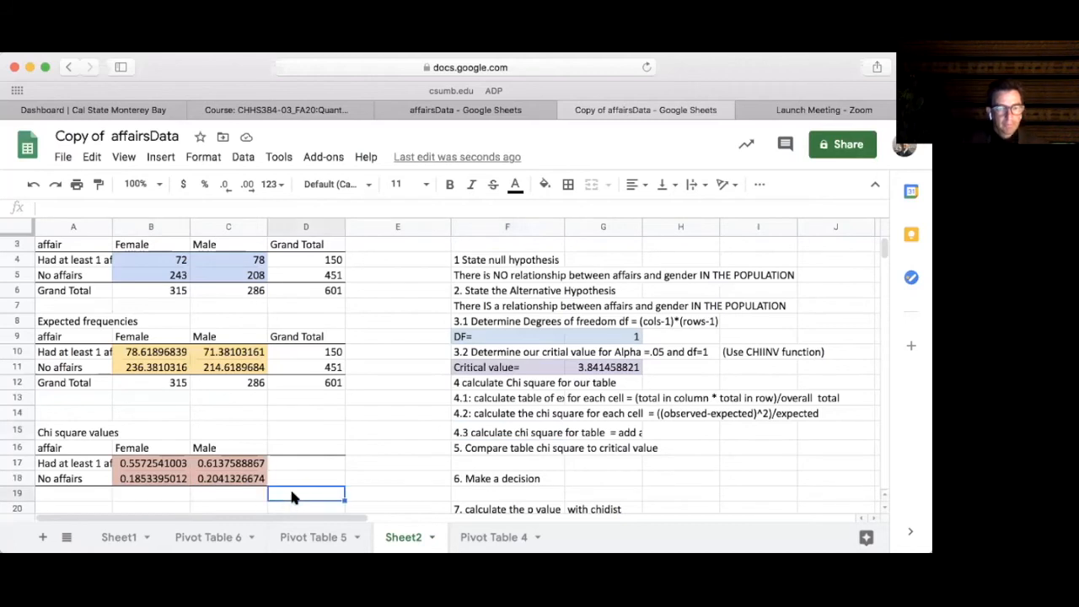
key("Left")
type("ch")
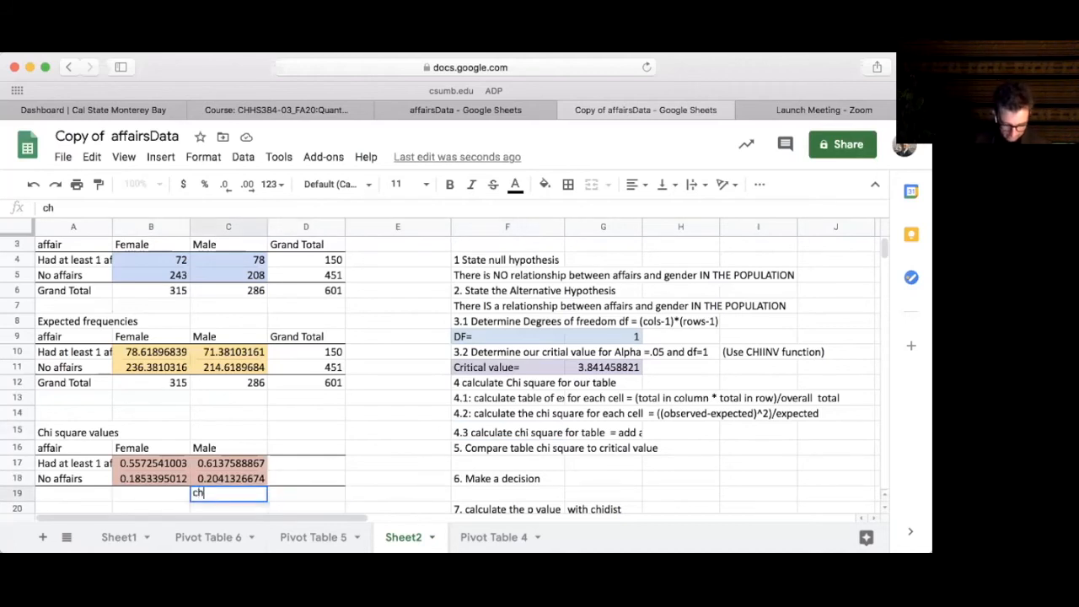
type("i square=")
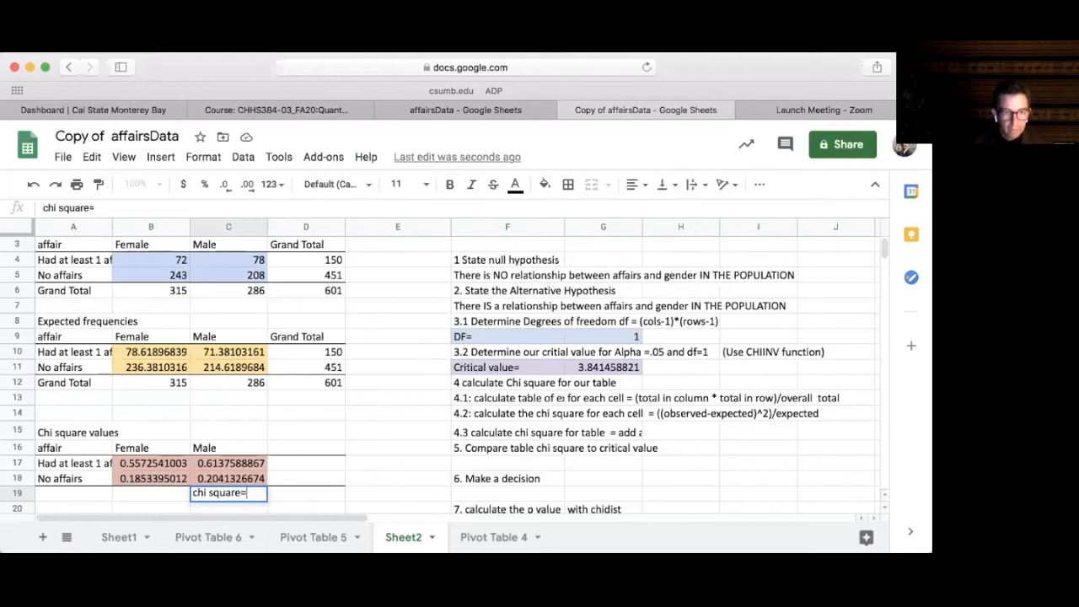
Calculate the table's total chi square in D19 with =sum(B17:C18).
key("Tab")
type("=")
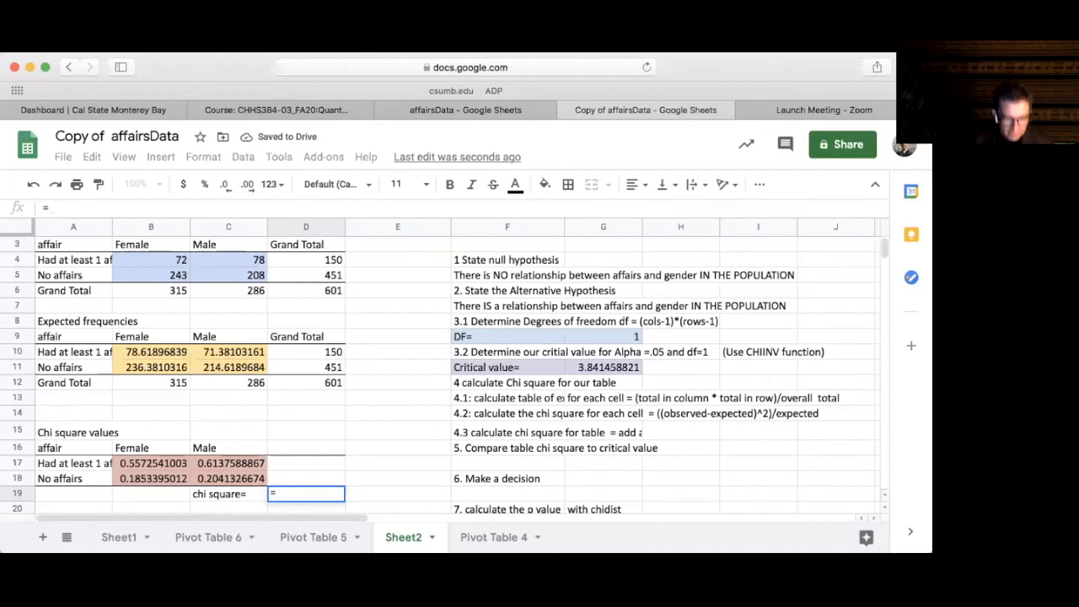
type("sum(")
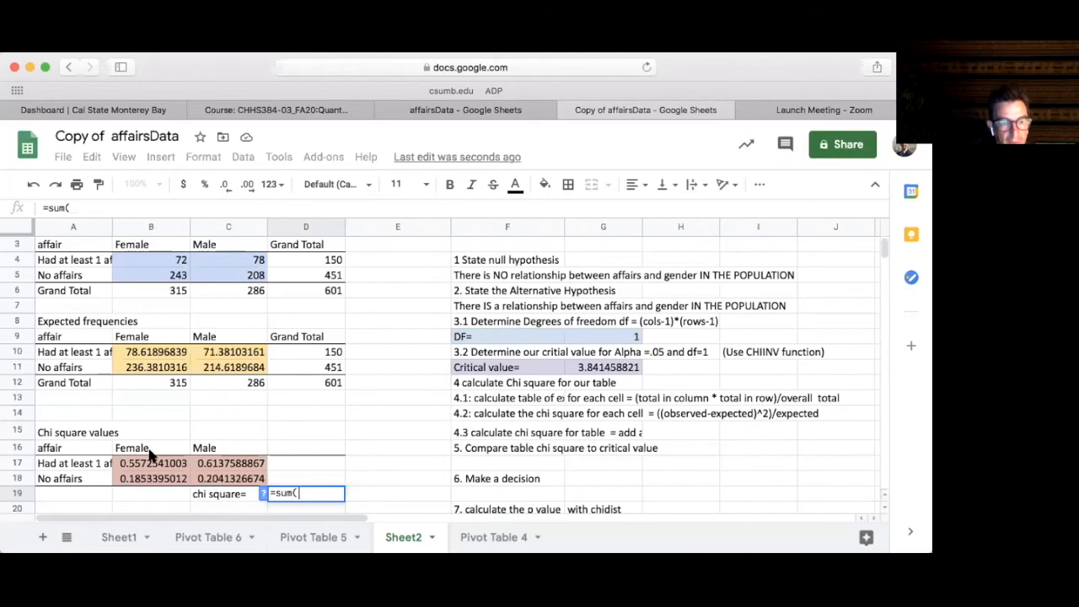
left_click_drag(152, 464, 232, 478)
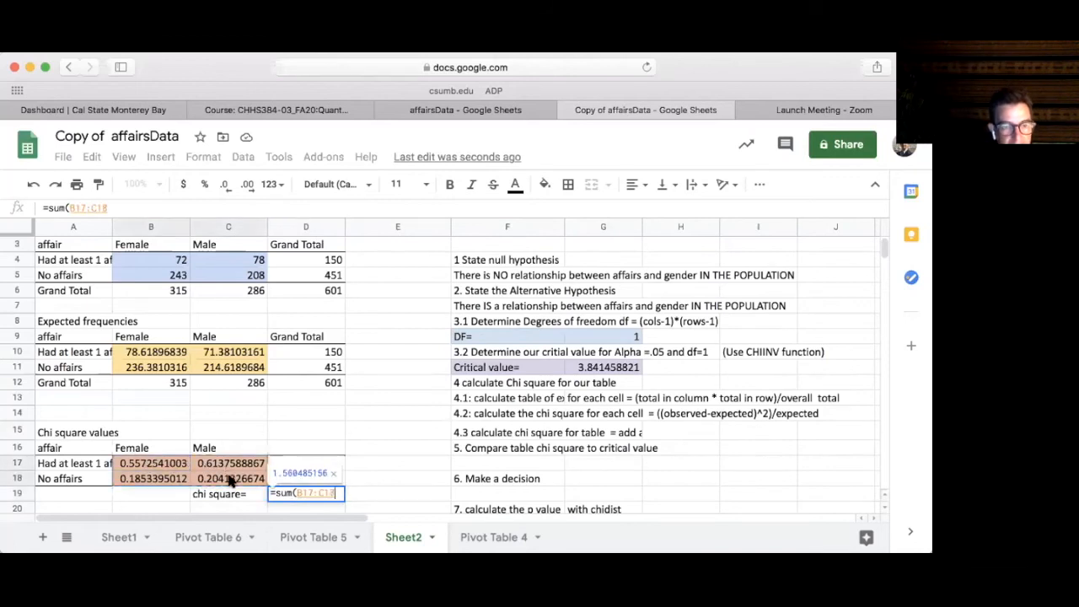
type(")")
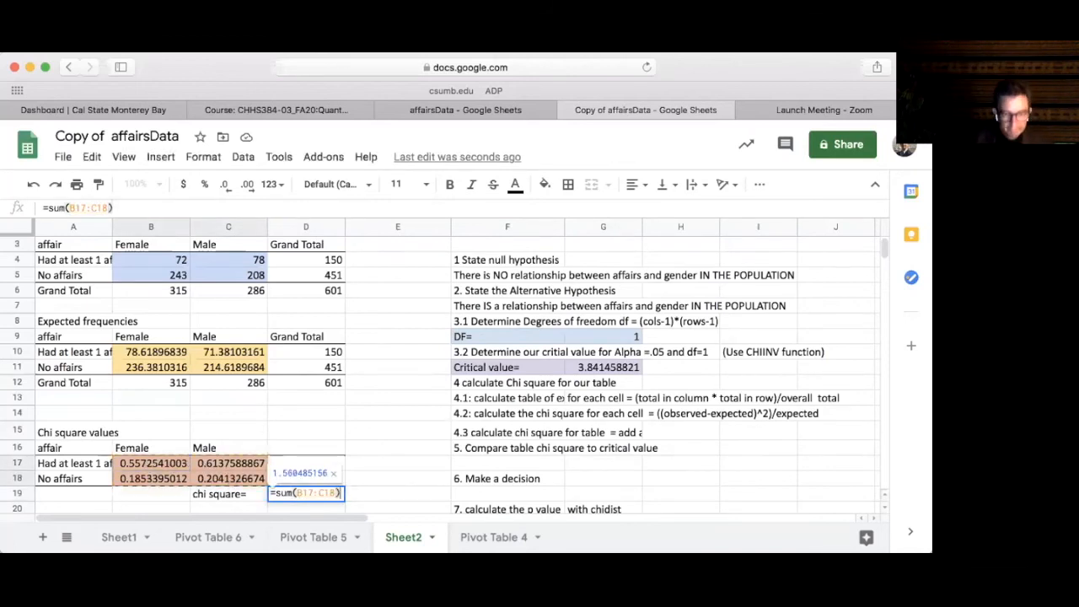
key("Return")
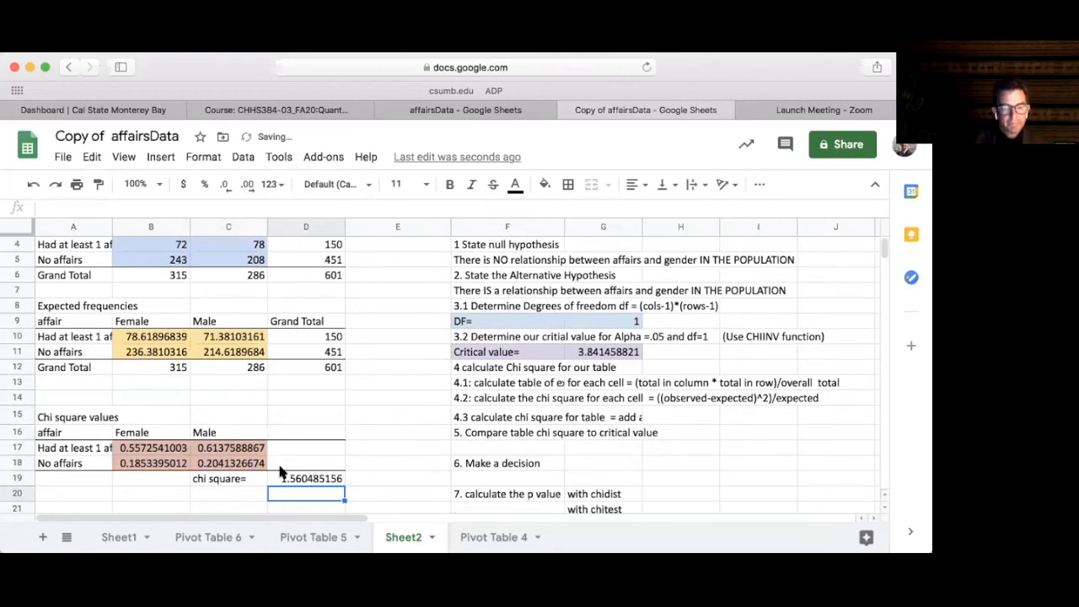
left_click(299, 480)
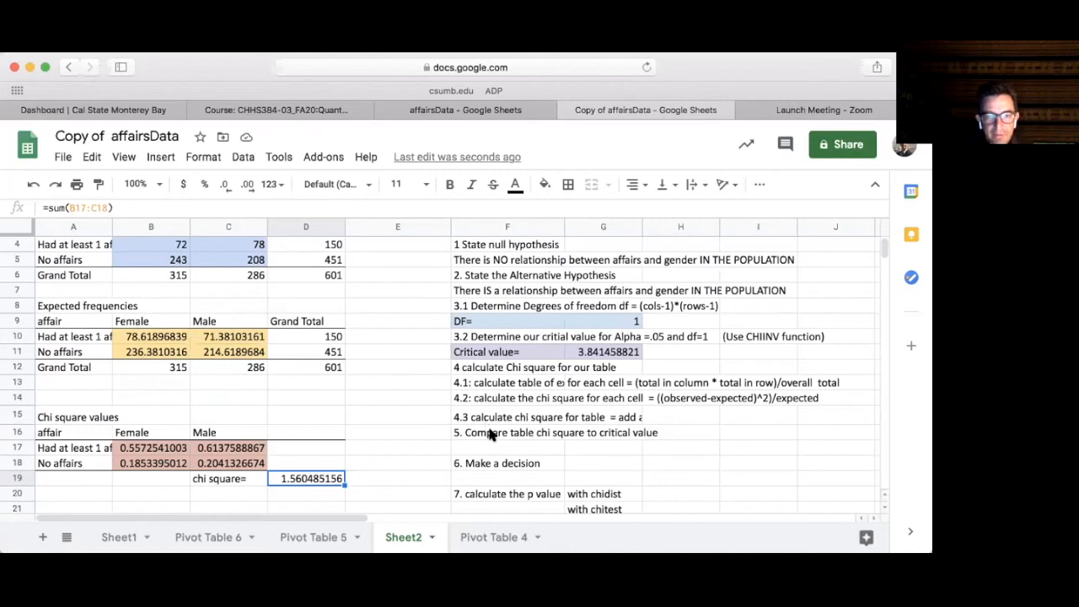
Move the block of instruction steps 5 to 9 down one row so it starts in F17.
left_click_drag(491, 434, 600, 497)
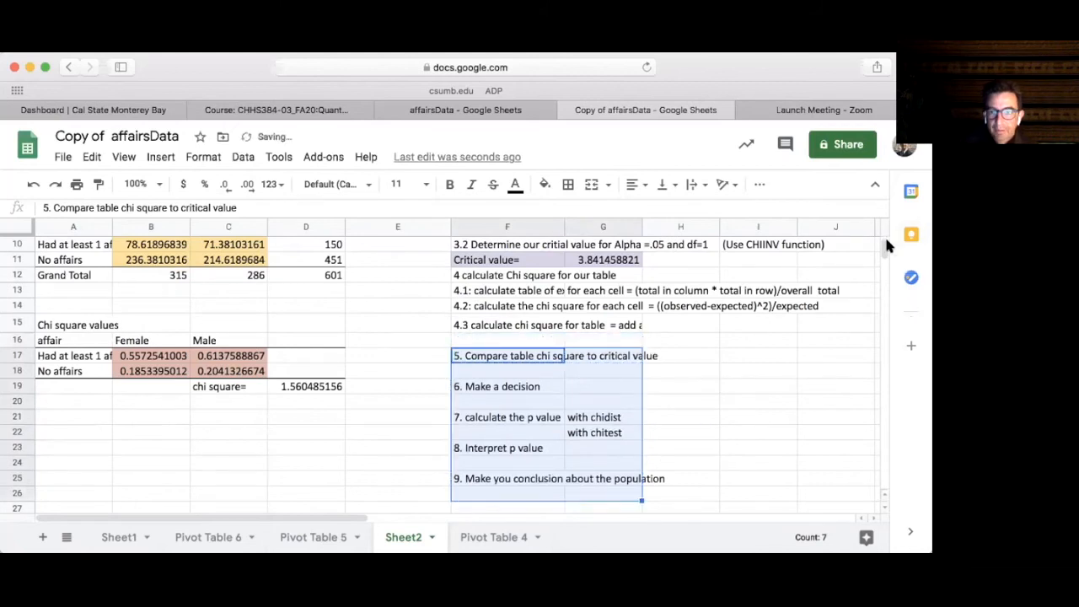
scroll(873, 253, "up", 5)
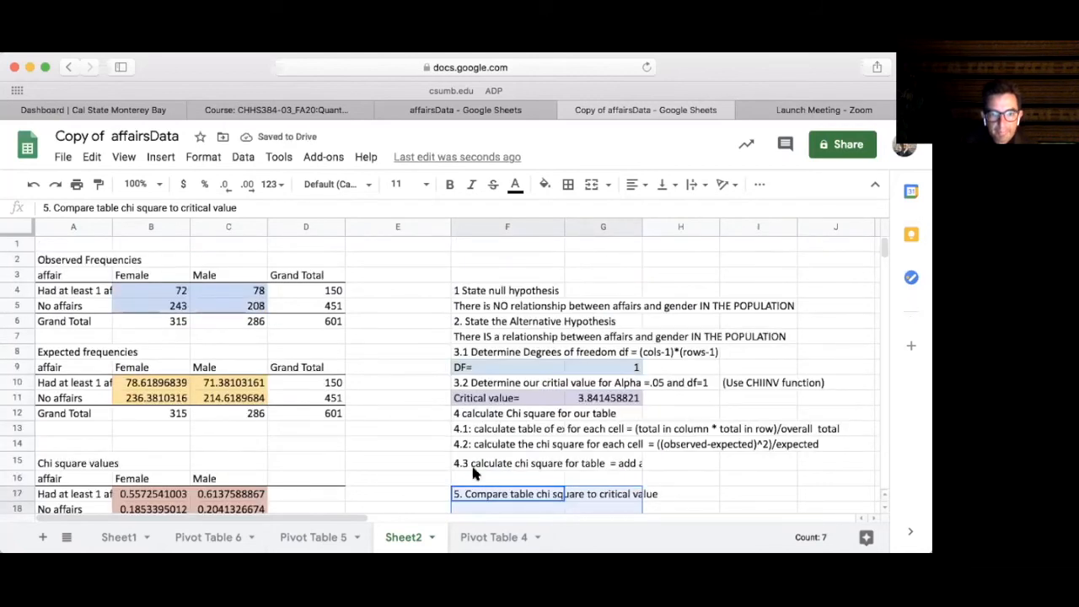
left_click(496, 495)
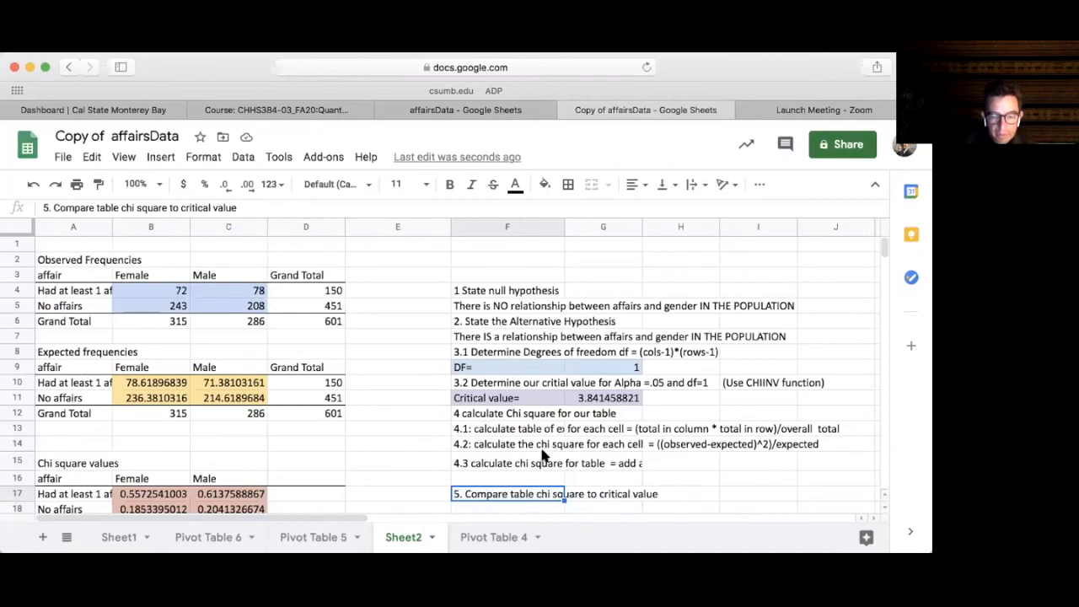
Write the comparison in F18: "Our chi squate stat is lower than the citical value 1.56<3.84".
mouse_move(883, 234)
left_mouse_down()
mouse_move(884, 246)
mouse_move(883, 236)
left_mouse_up()
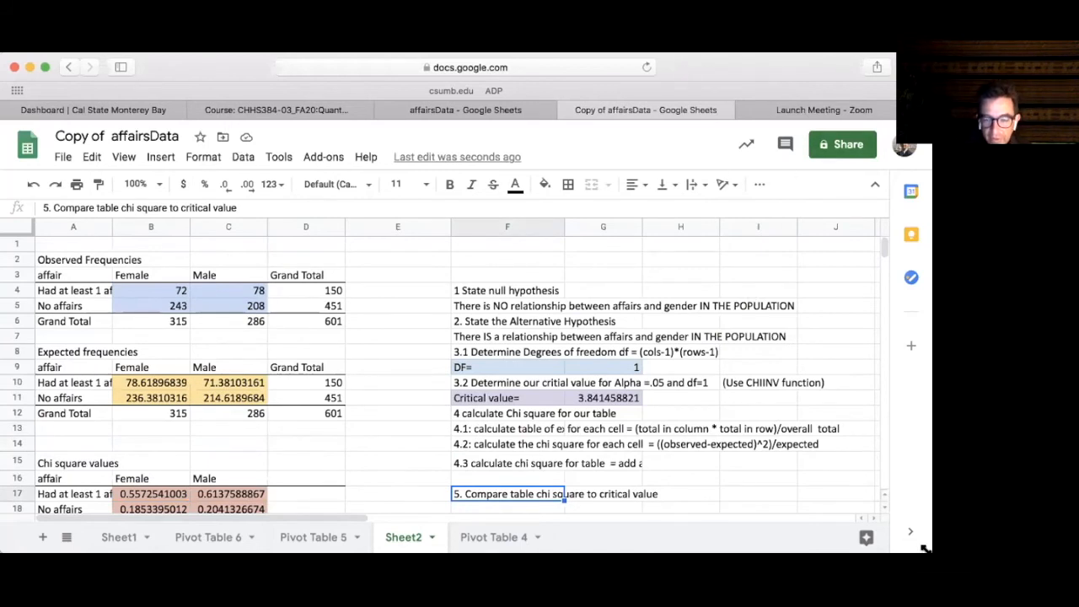
left_click_drag(931, 552, 932, 565)
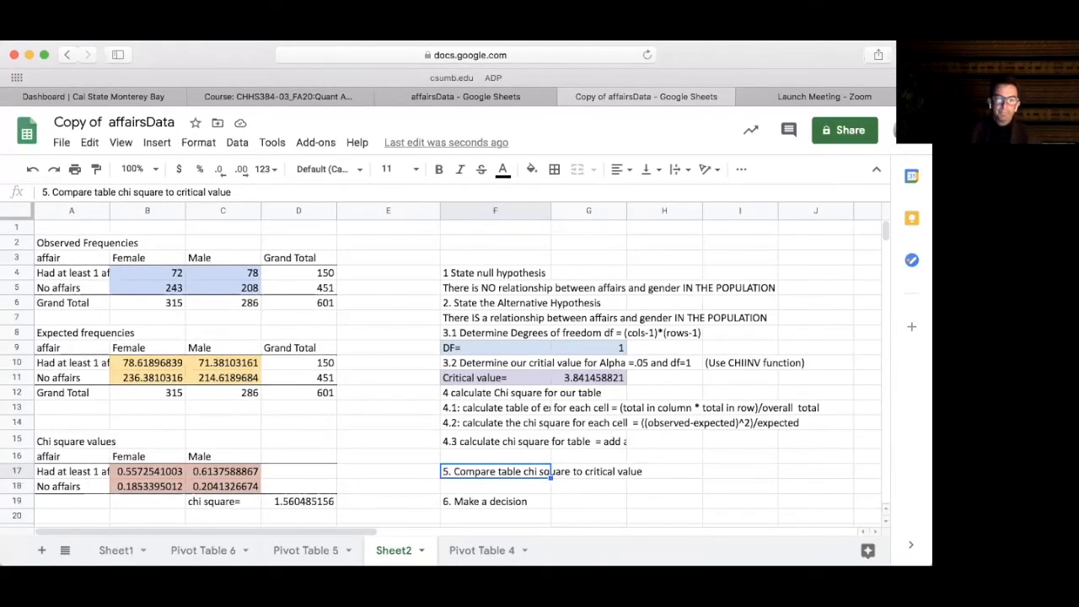
left_click(497, 489)
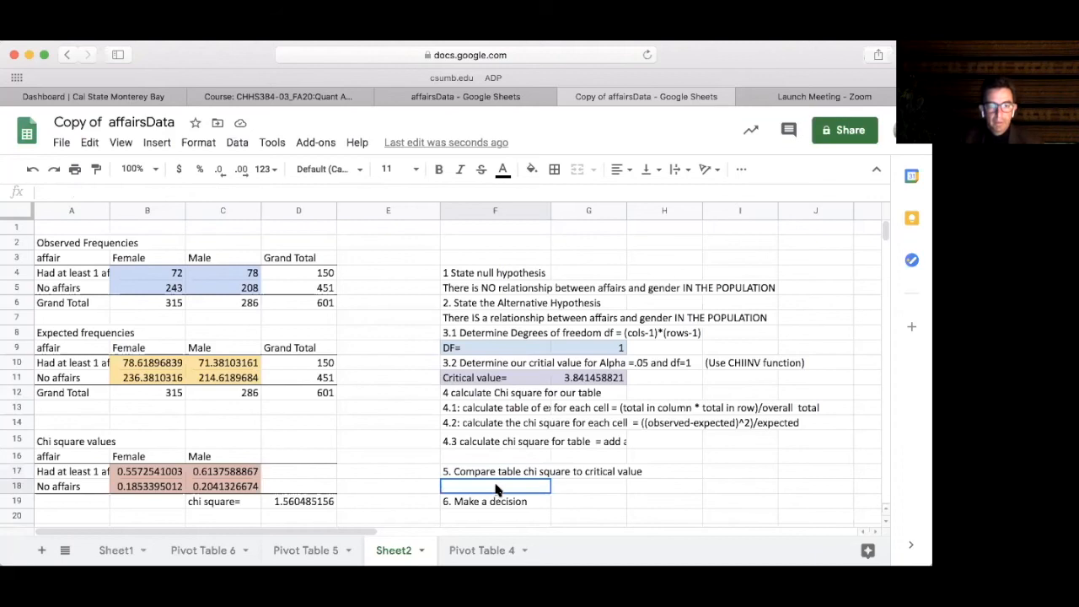
type("Our ")
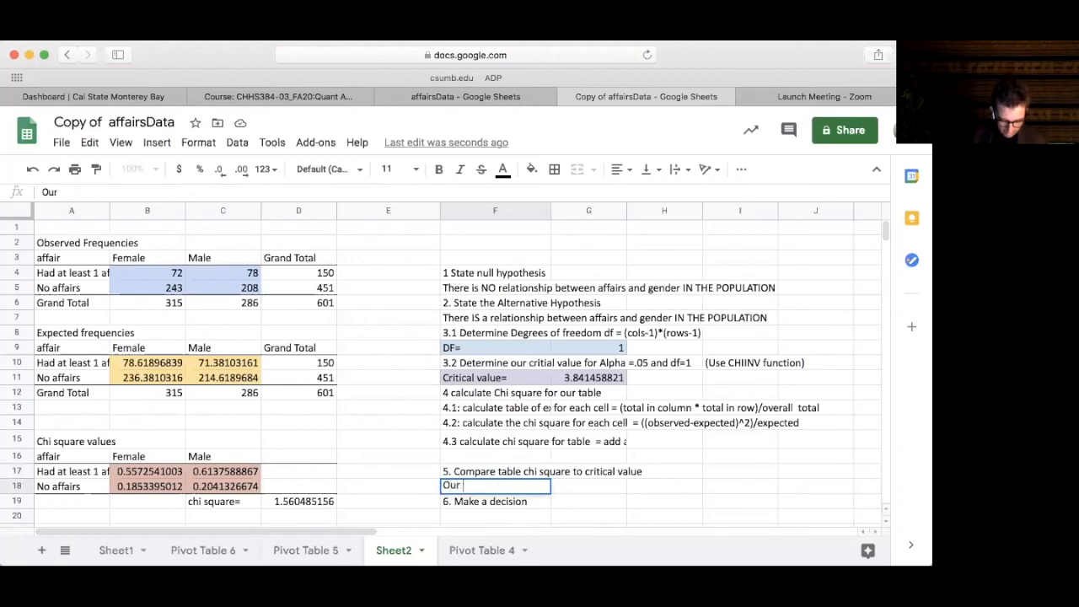
type("chi squate ")
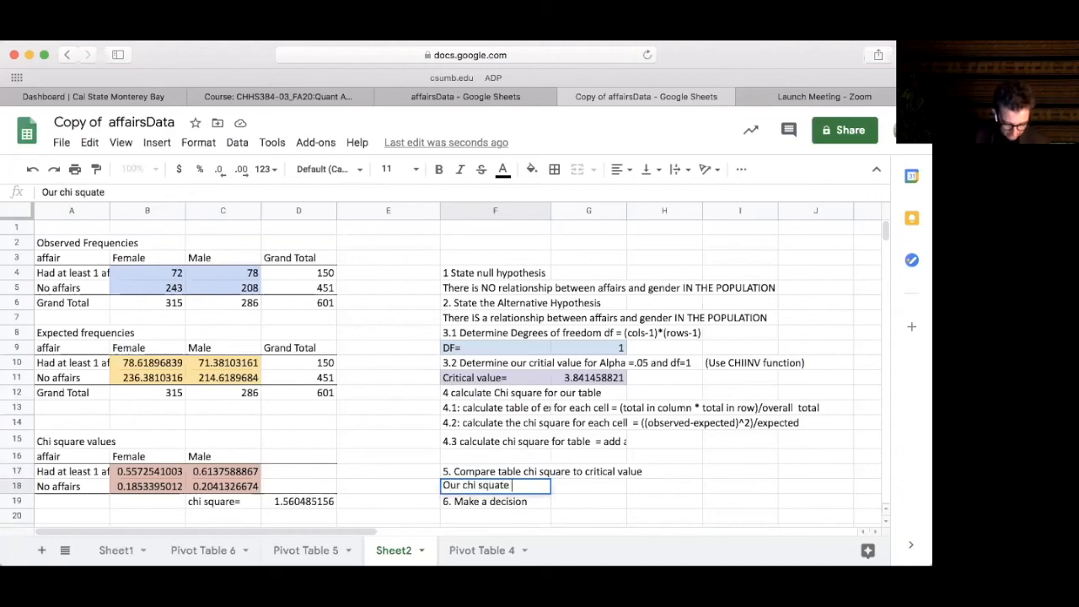
type("stat is ")
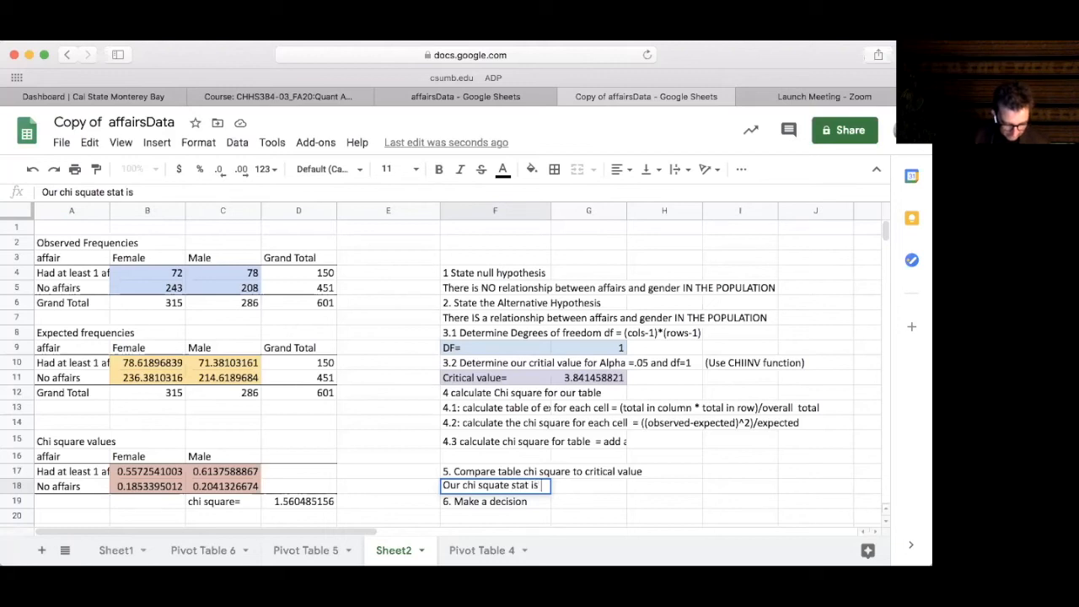
type("lower")
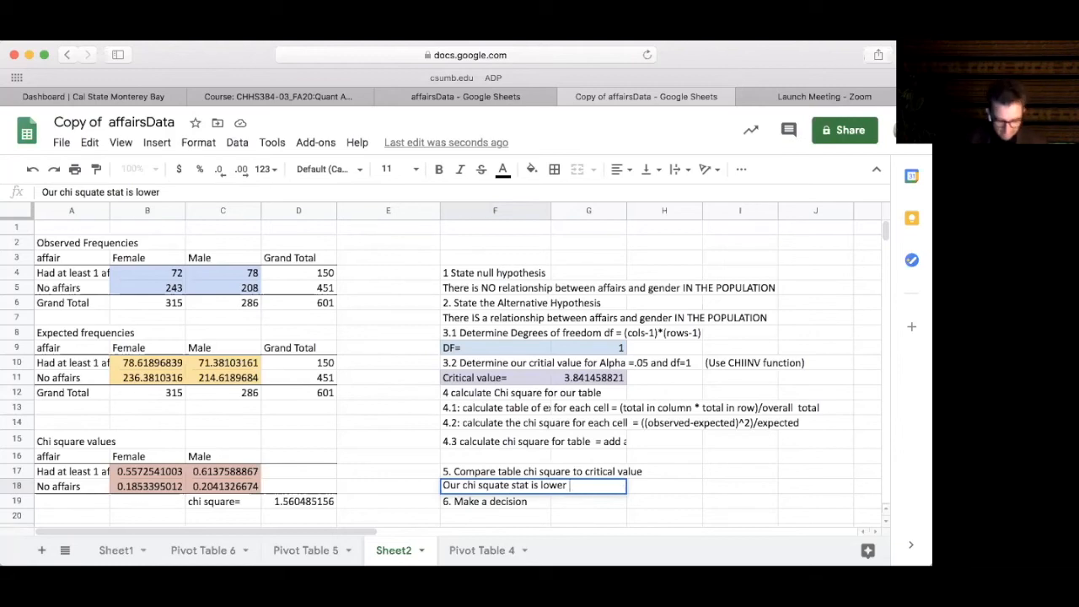
type("than the")
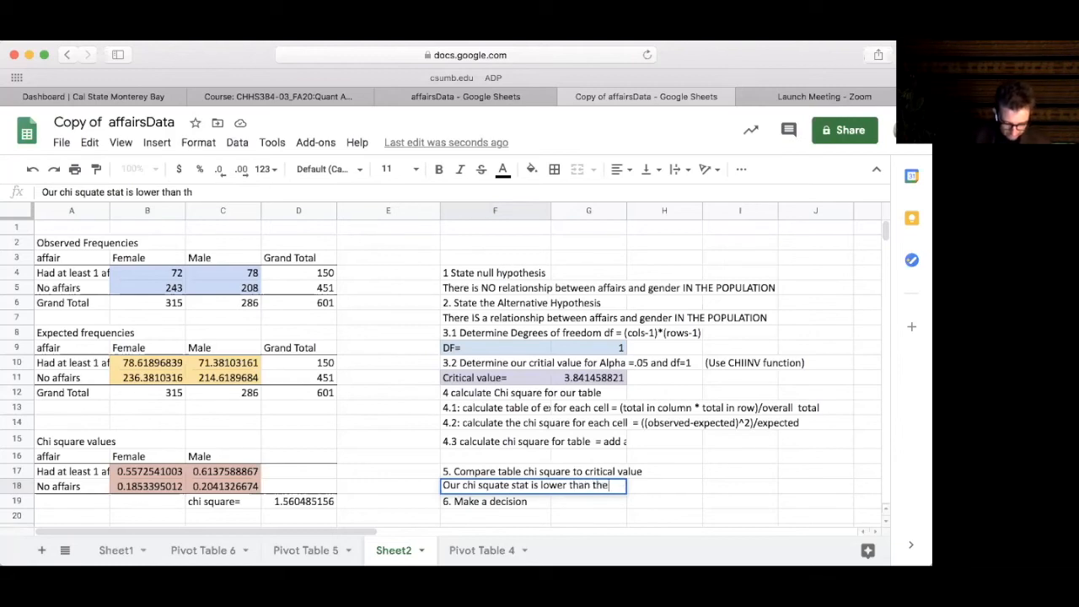
type(" citical value")
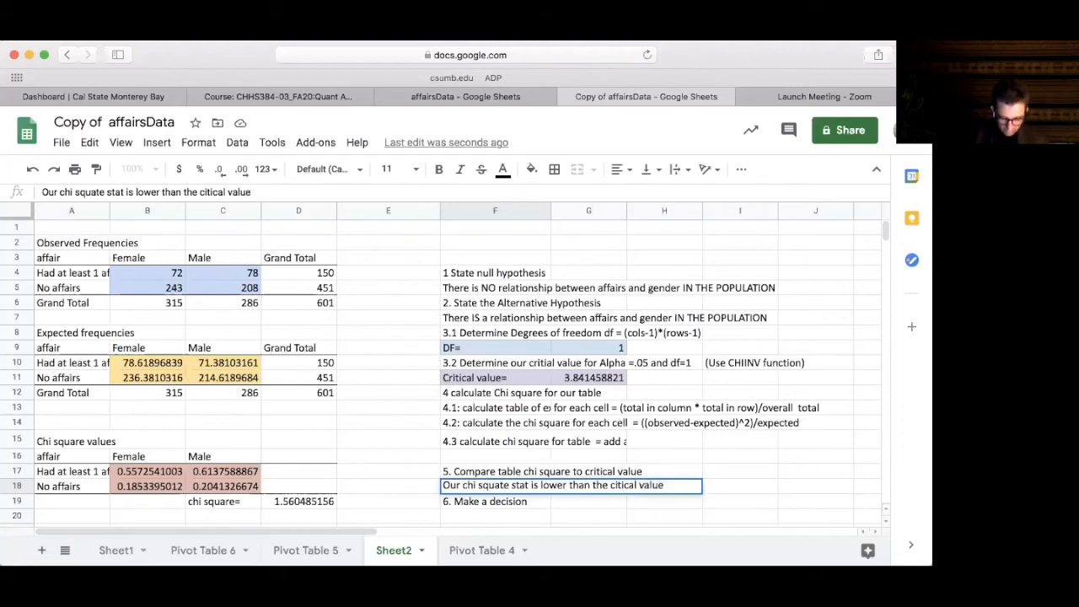
type(" 1.56,")
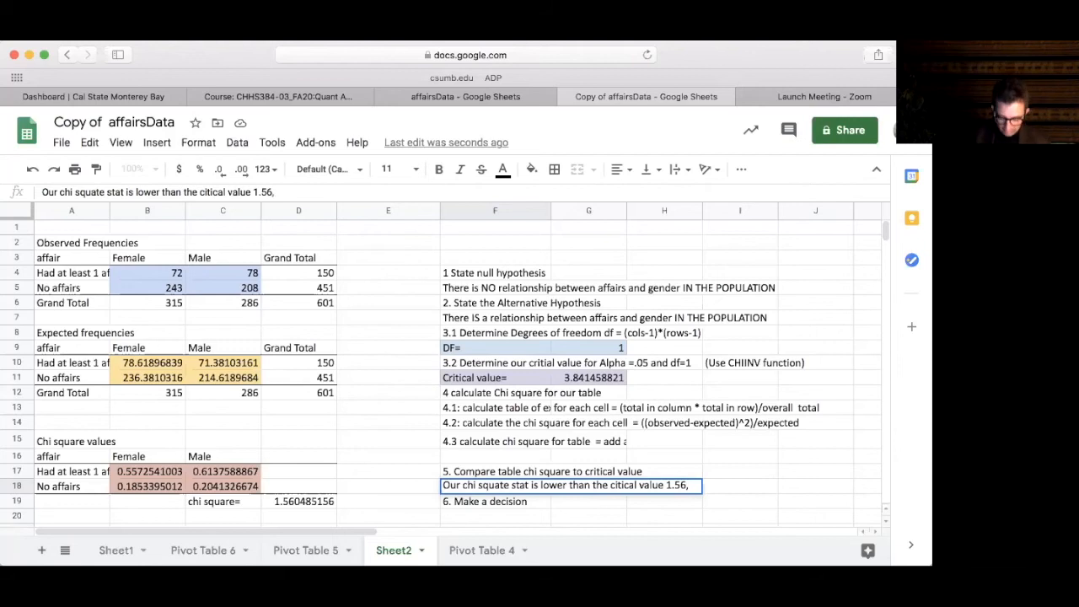
key("BackSpace")
type("<3.84")
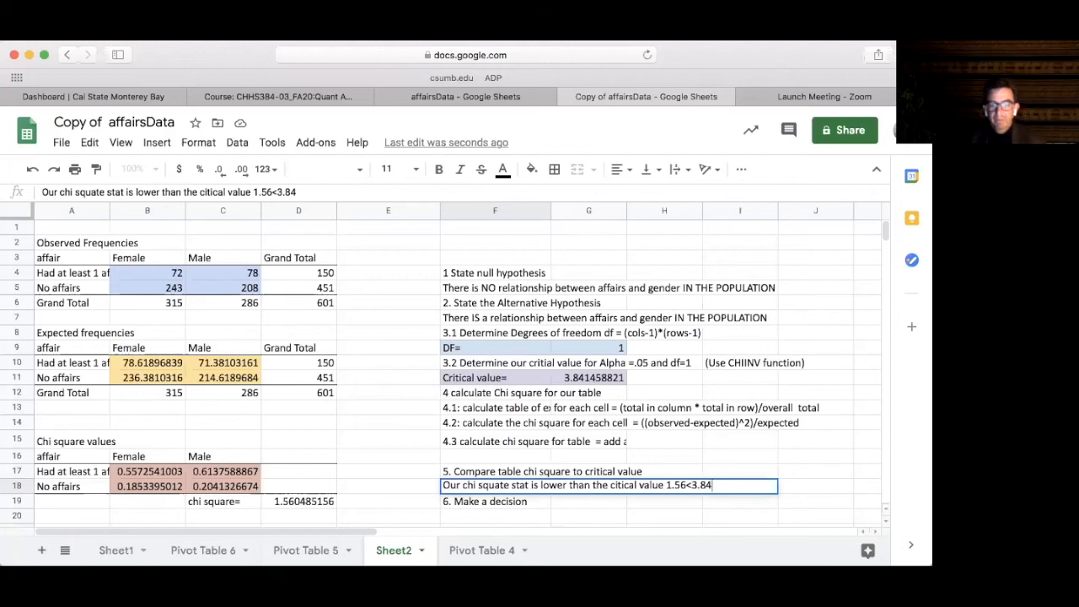
key("Return")
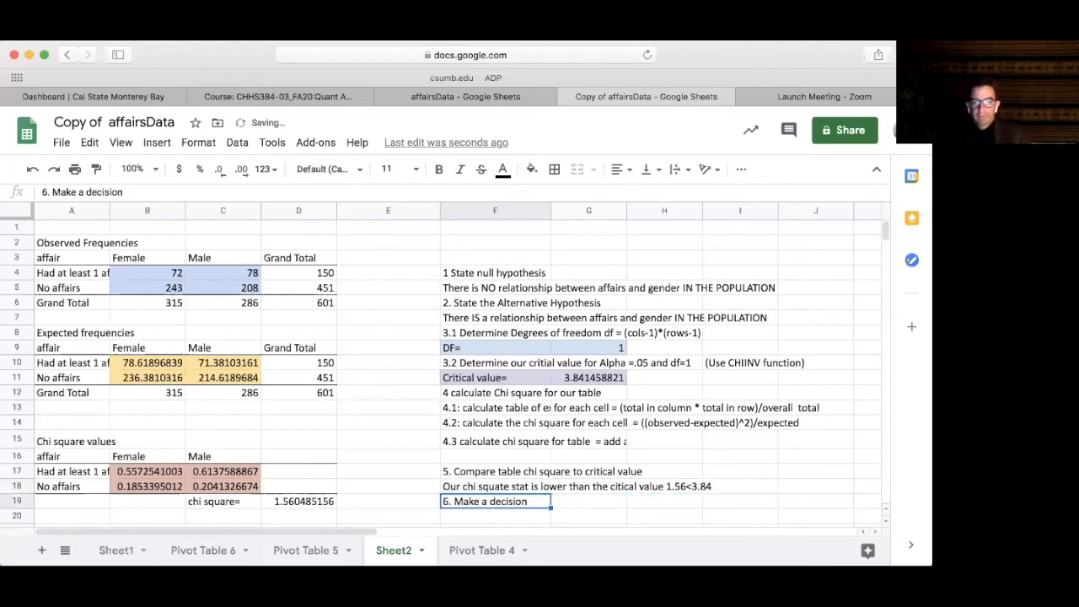
Correct the misspelled "squate" to "square" in the comparison sentence in F18.
left_click(498, 489)
double_click(503, 489)
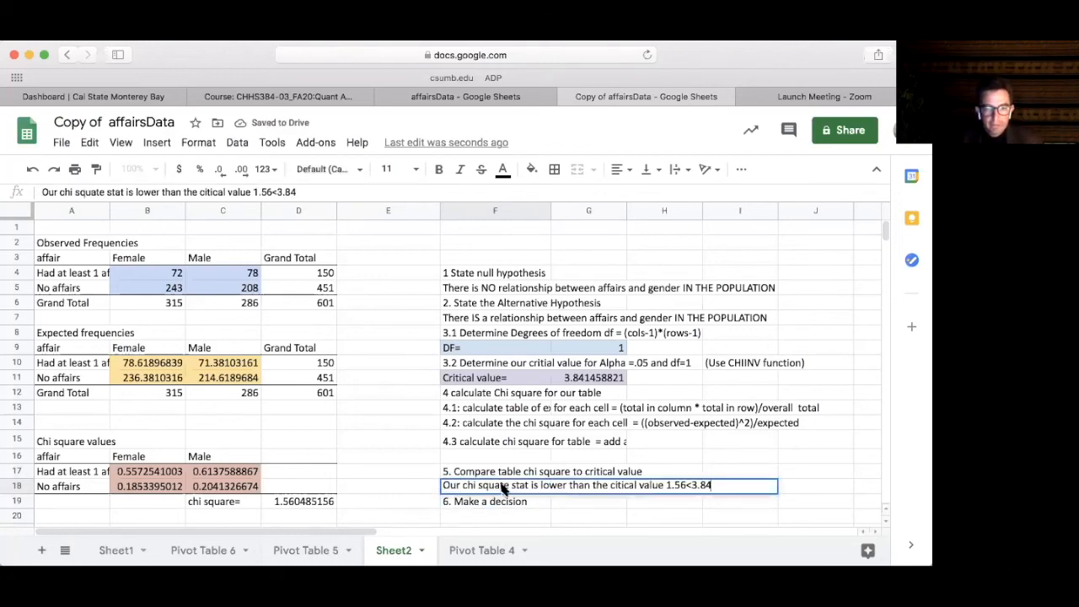
key("BackSpace")
type("r")
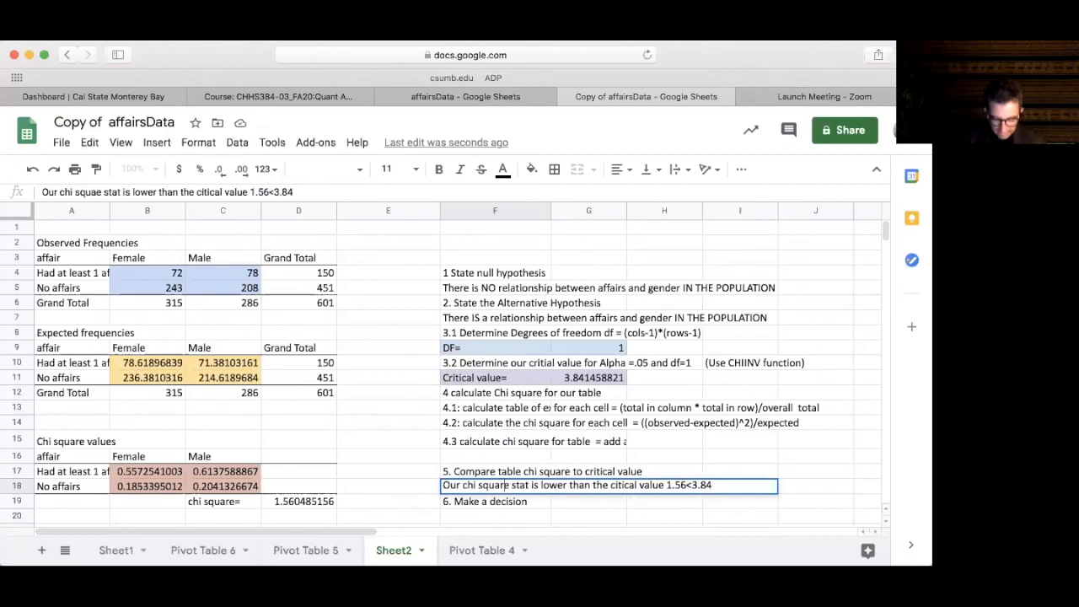
key("Return")
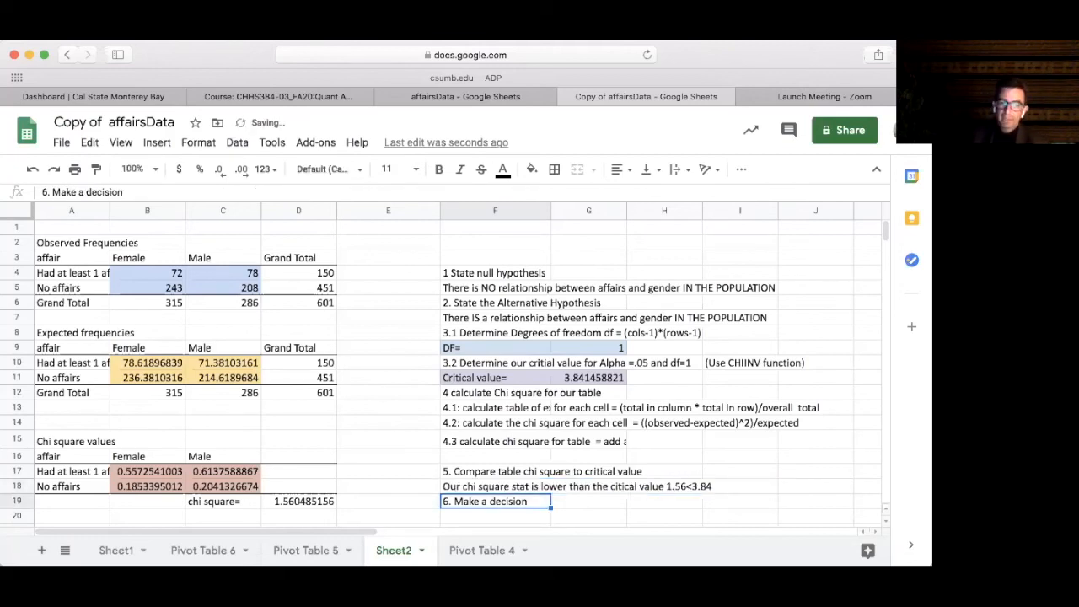
Move the "6. Make a decision" heading down to F20 and back up to F19.
key("ctrl+c")
left_click(489, 515)
key("ctrl+v")
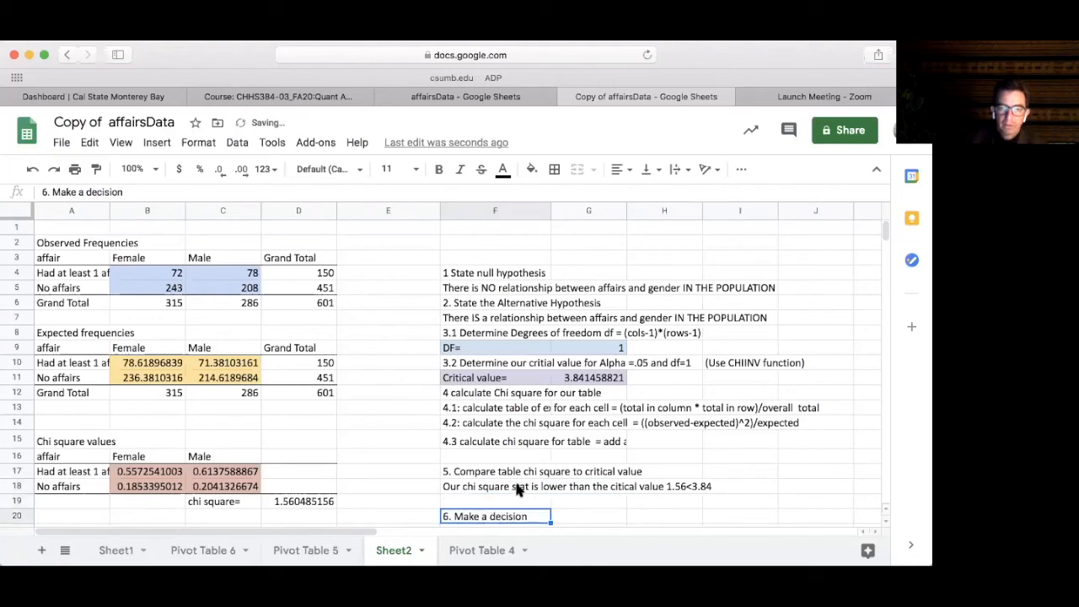
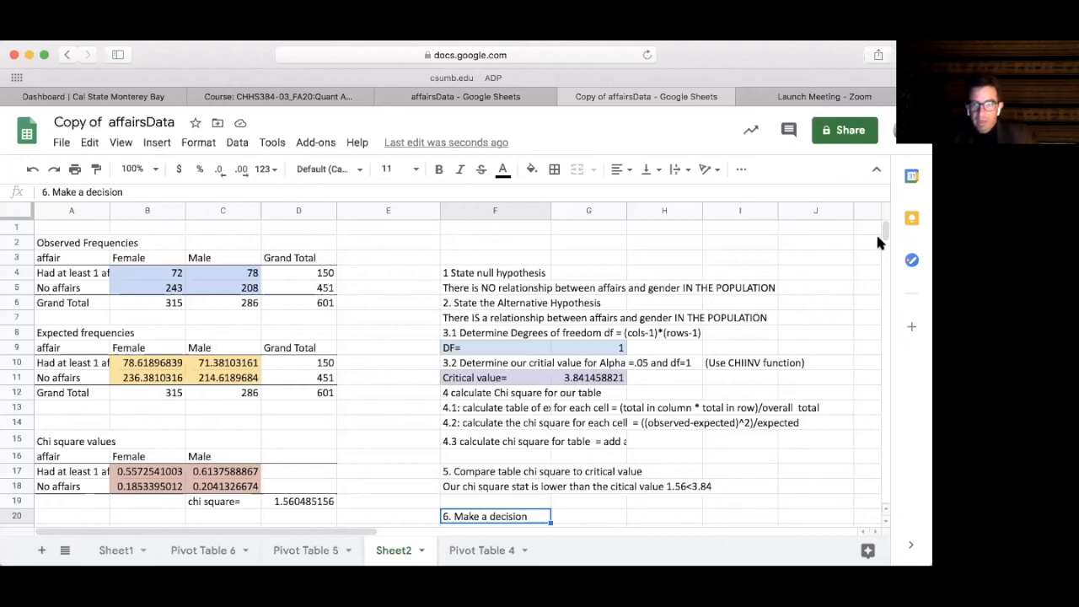
scroll(885, 236, "down", 1)
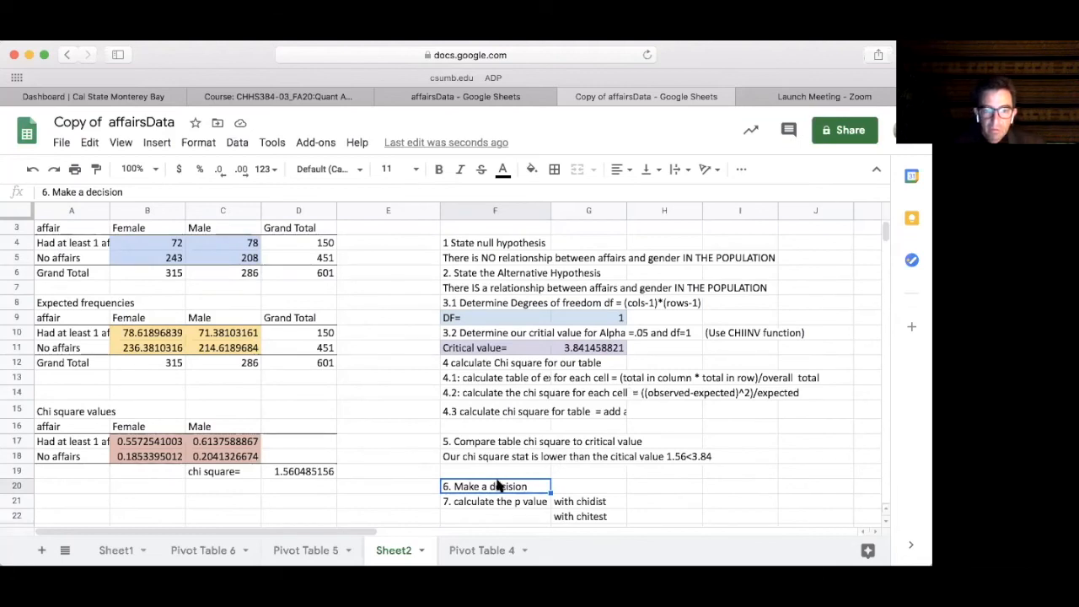
left_click_drag(496, 480, 494, 476)
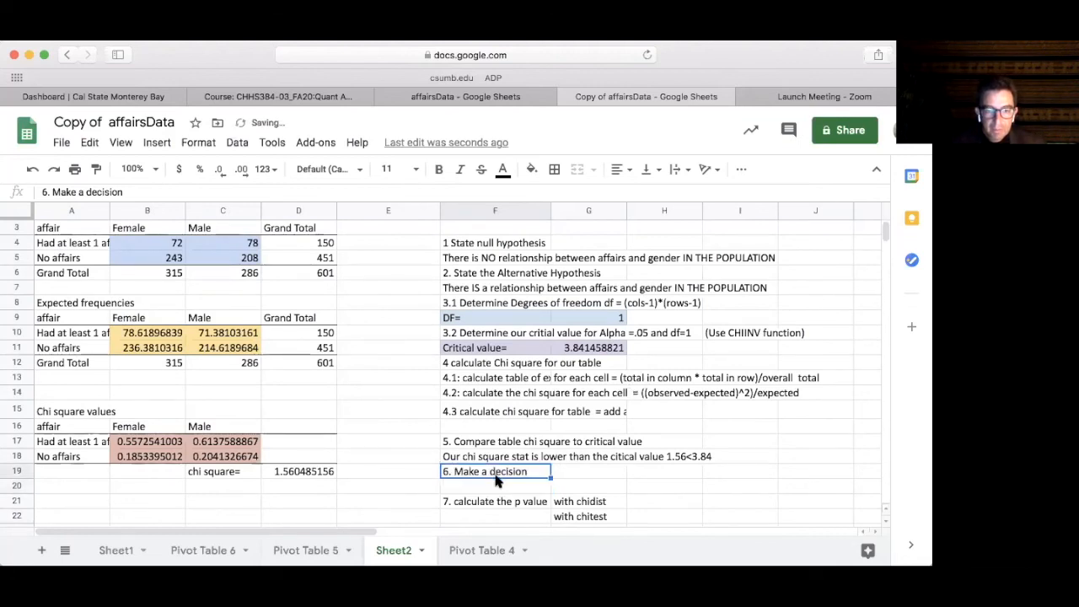
Write the decision "We cannot reject the null hypothesis" in F20 under the step 6 heading.
left_click(498, 491)
type("We cannot ")
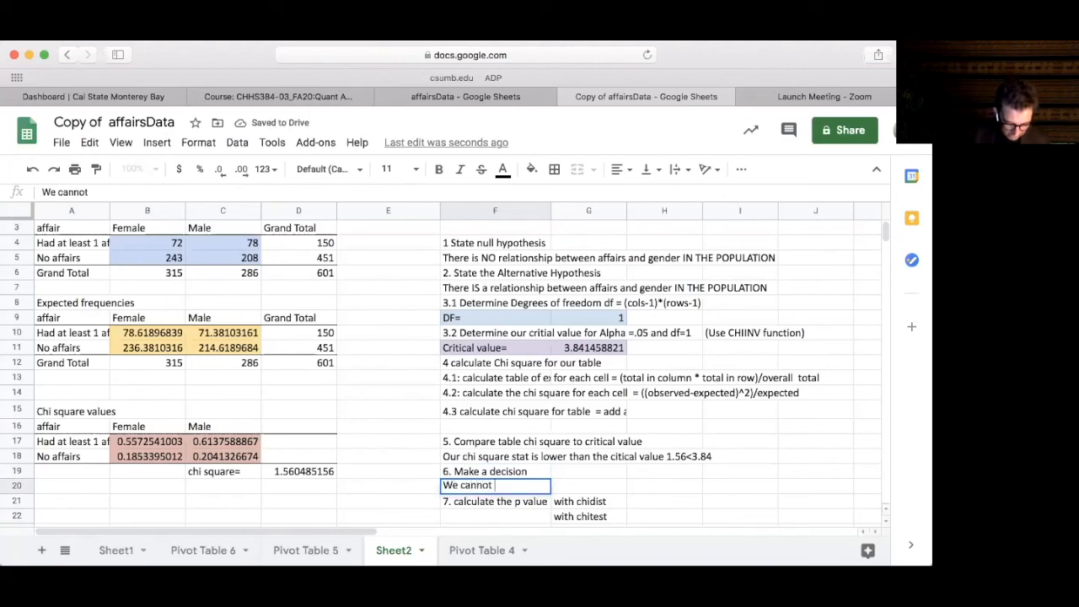
type("reject the nu")
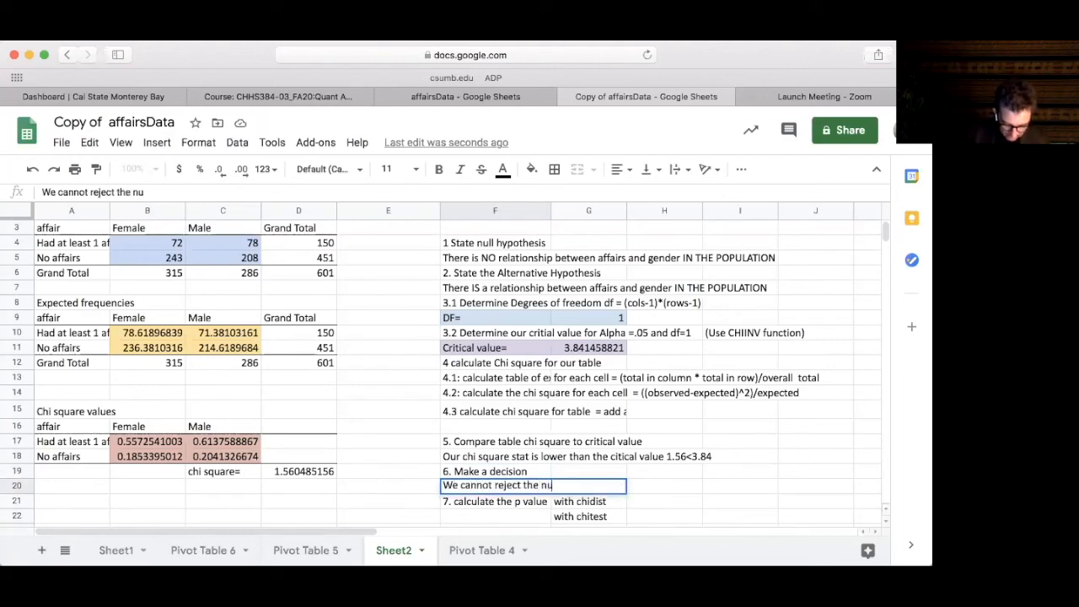
type("ll hypothesis")
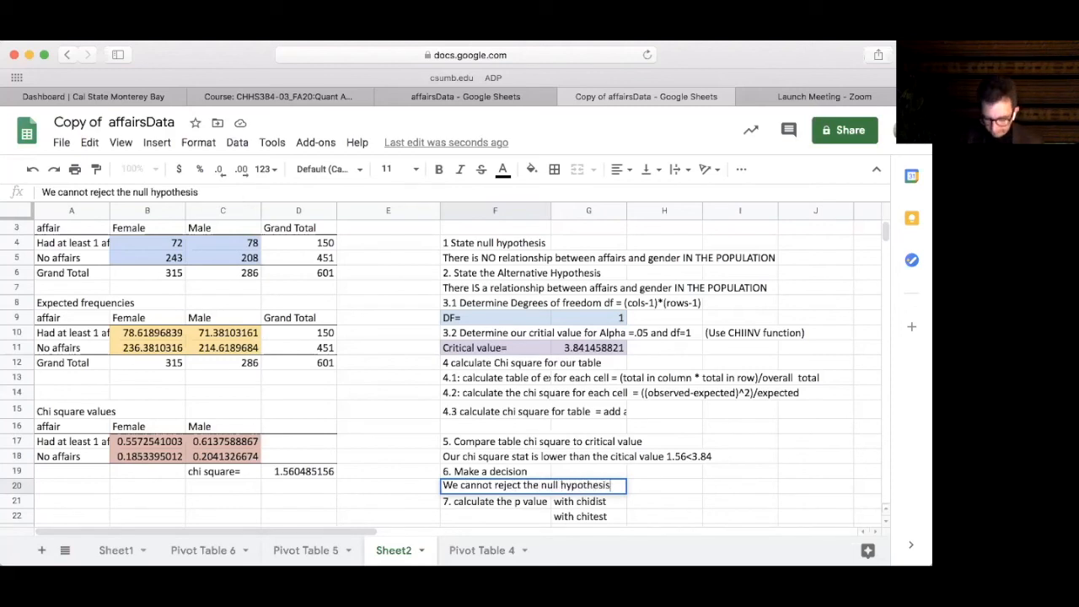
key("Return")
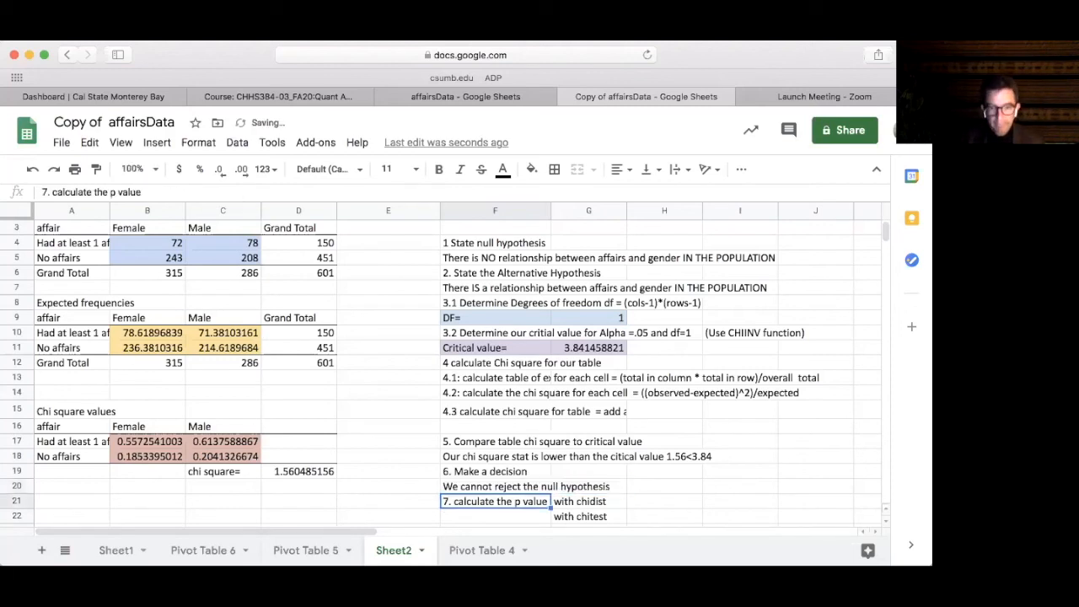
Fill the decision cell F20 with light orange and the comparison cell F18 with a slightly darker orange.
left_click(453, 489)
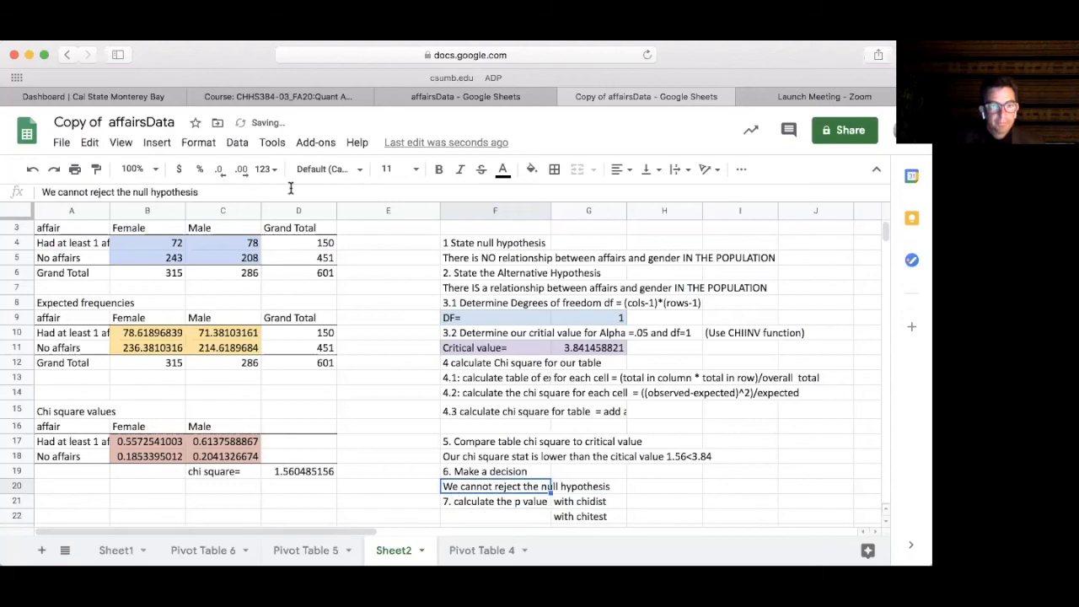
left_click(532, 170)
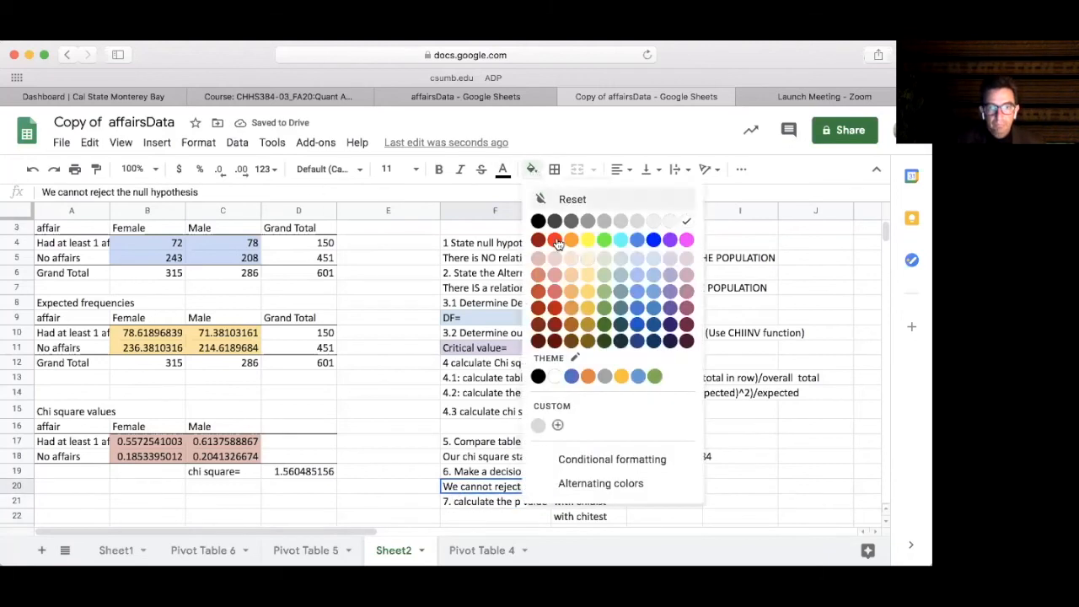
left_click(579, 279)
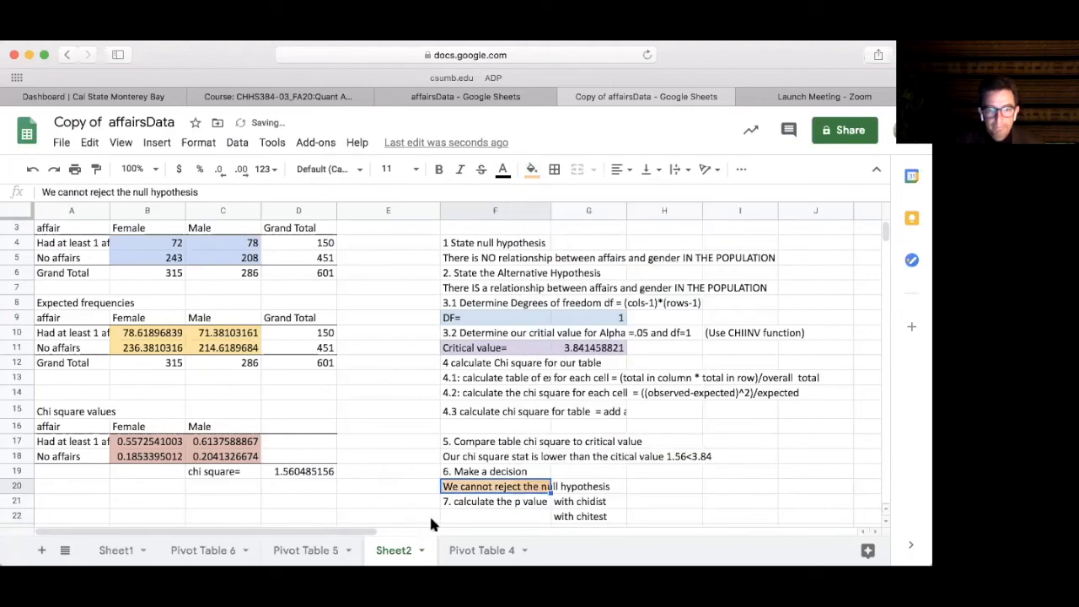
left_click(457, 460)
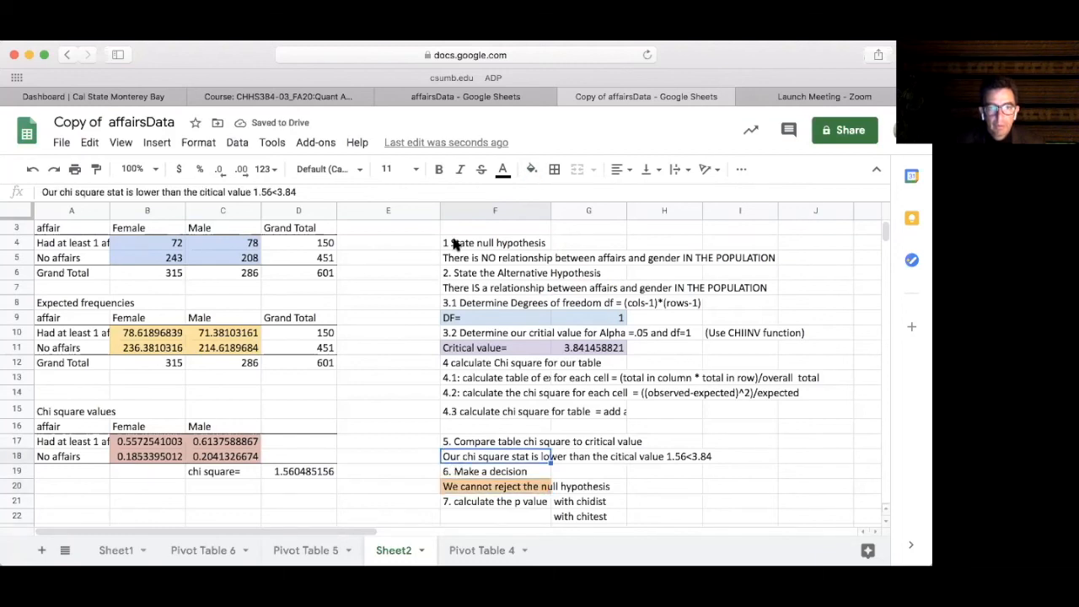
left_click(532, 169)
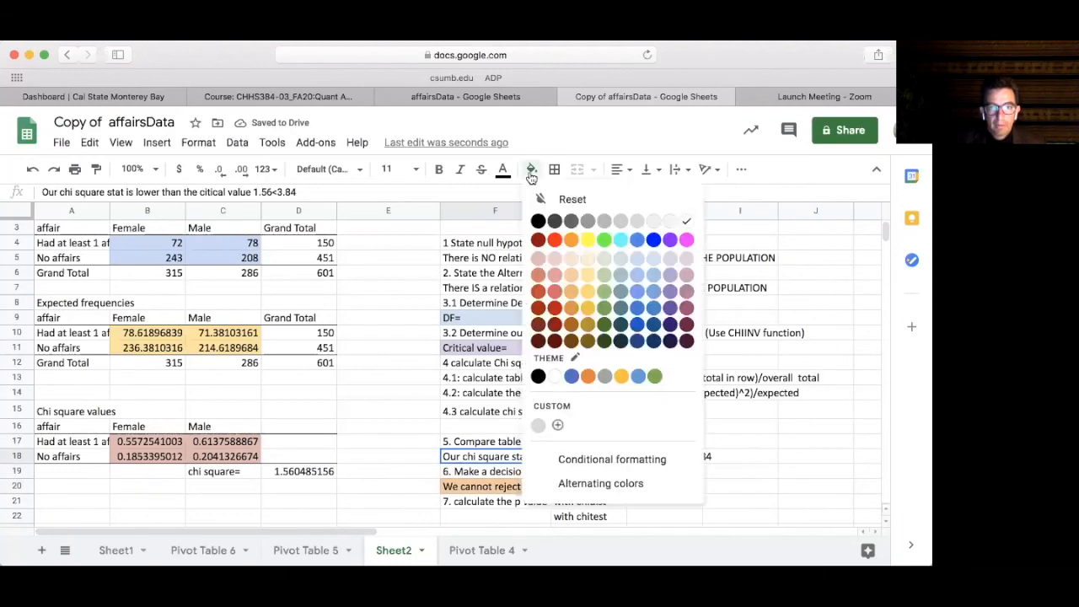
left_click(571, 278)
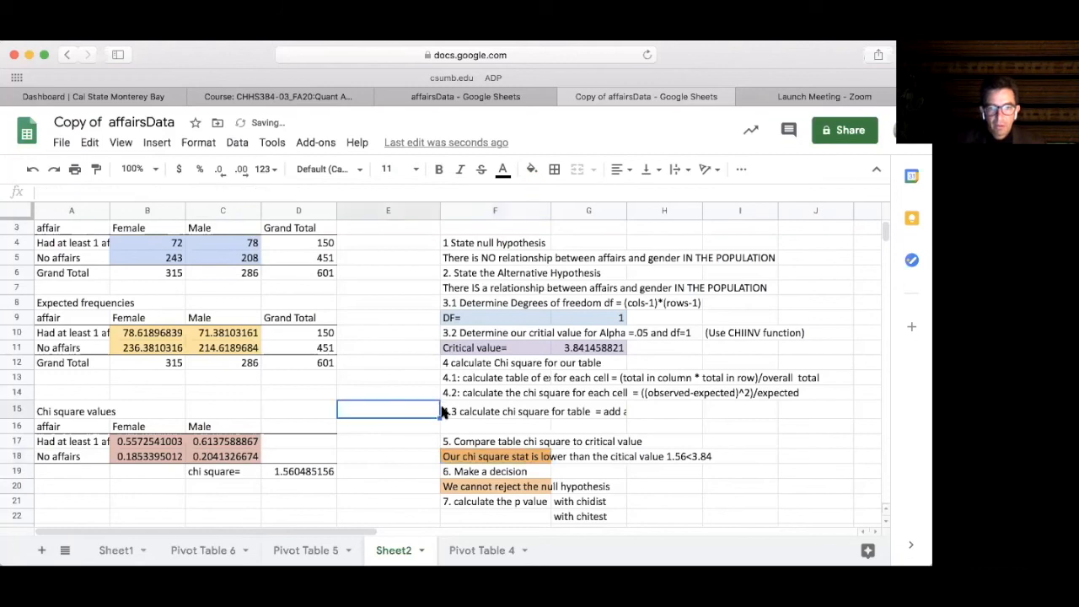
Fill the full comparison sentence in F18:I18 and the decision in F20:G20 with the same medium orange.
left_click_drag(461, 456, 724, 455)
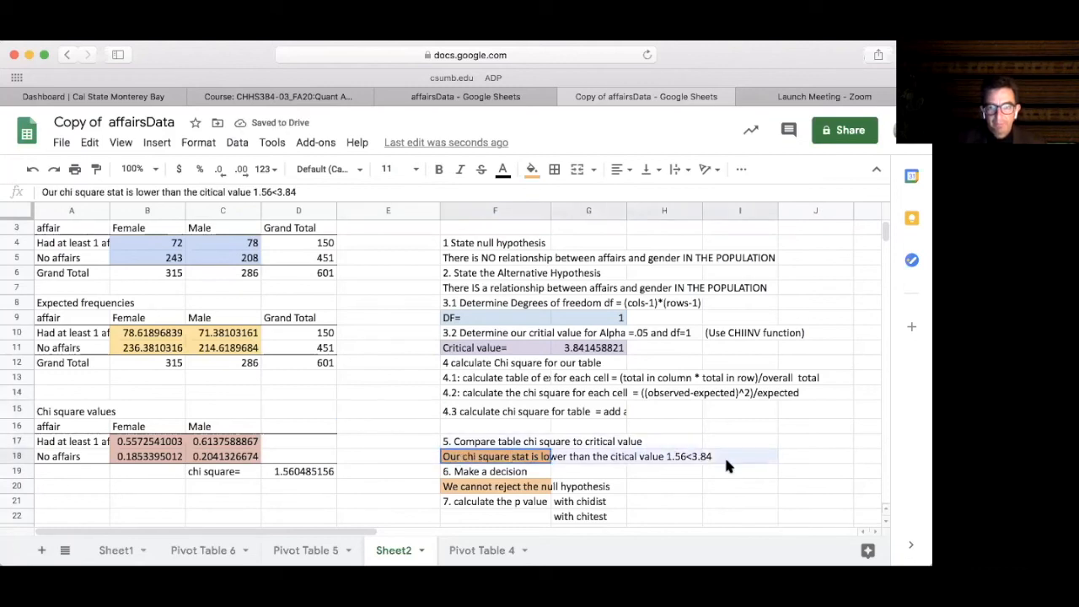
left_click(532, 169)
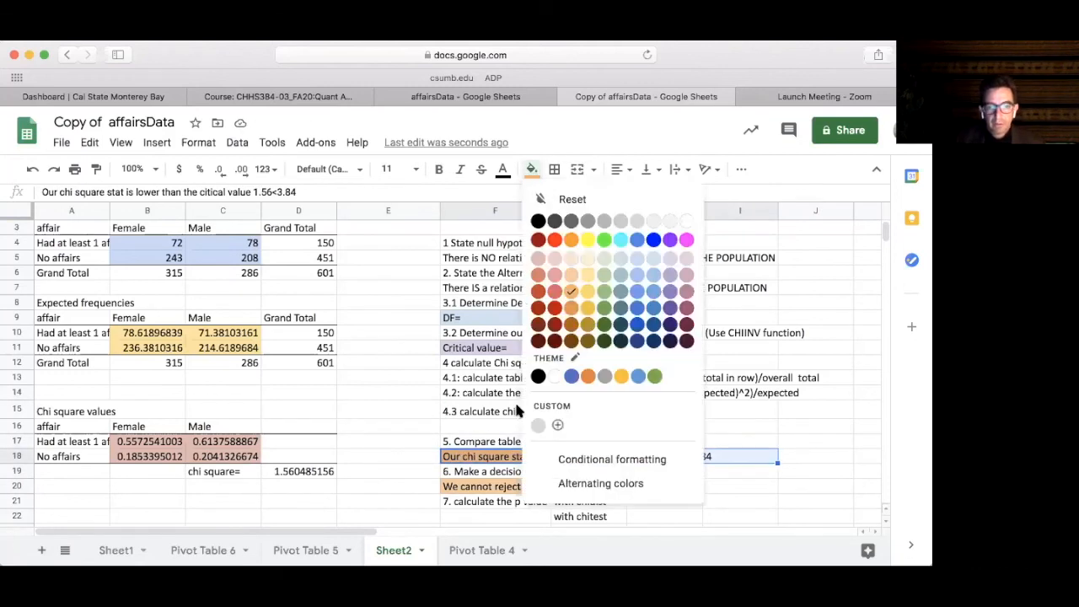
left_click(571, 291)
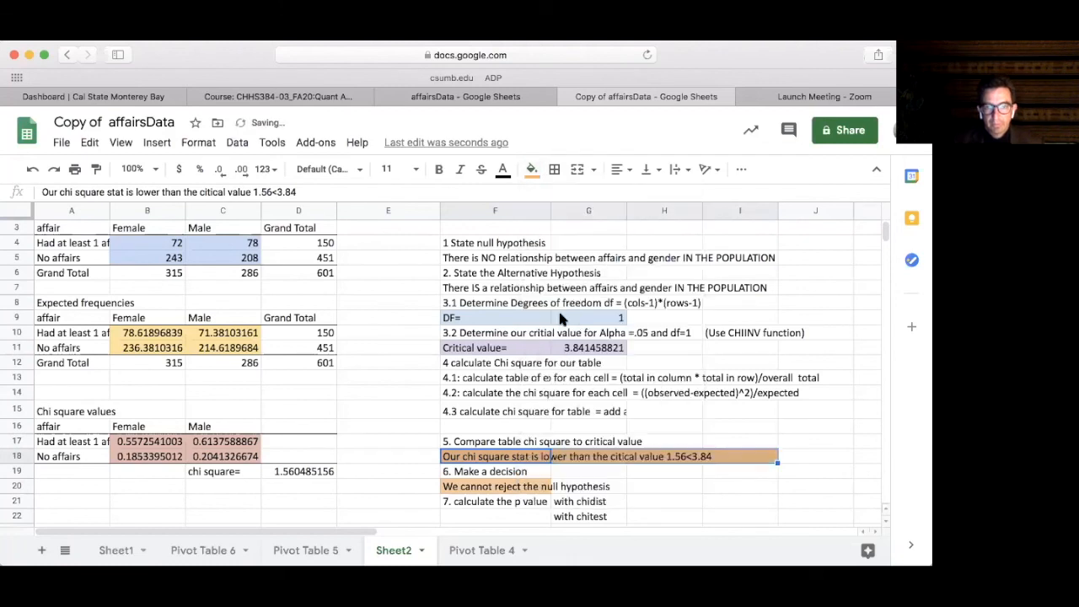
left_click(464, 486)
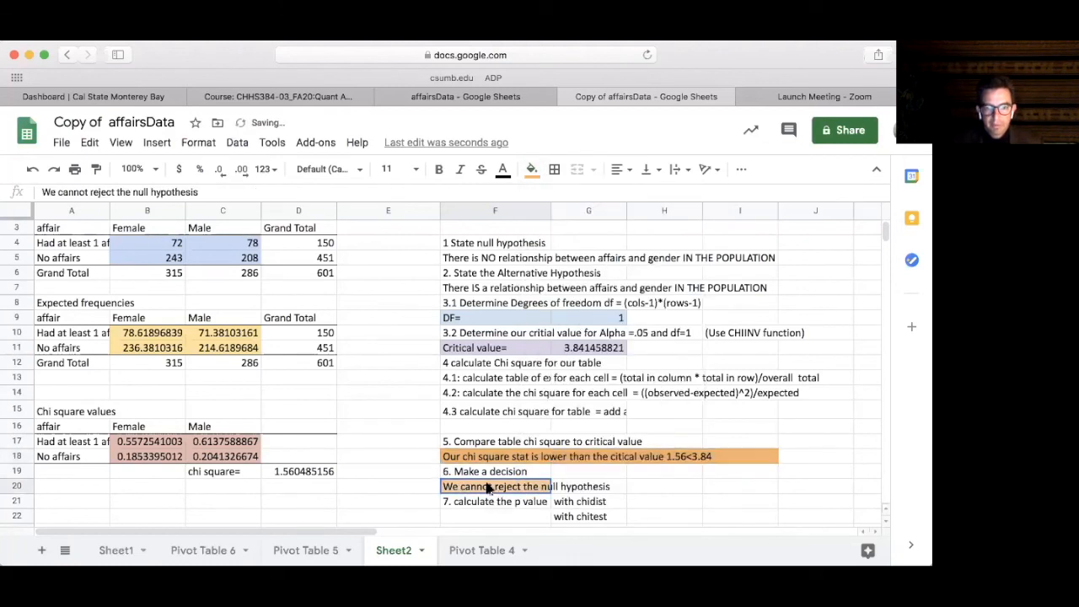
left_click(533, 169)
left_click(572, 291)
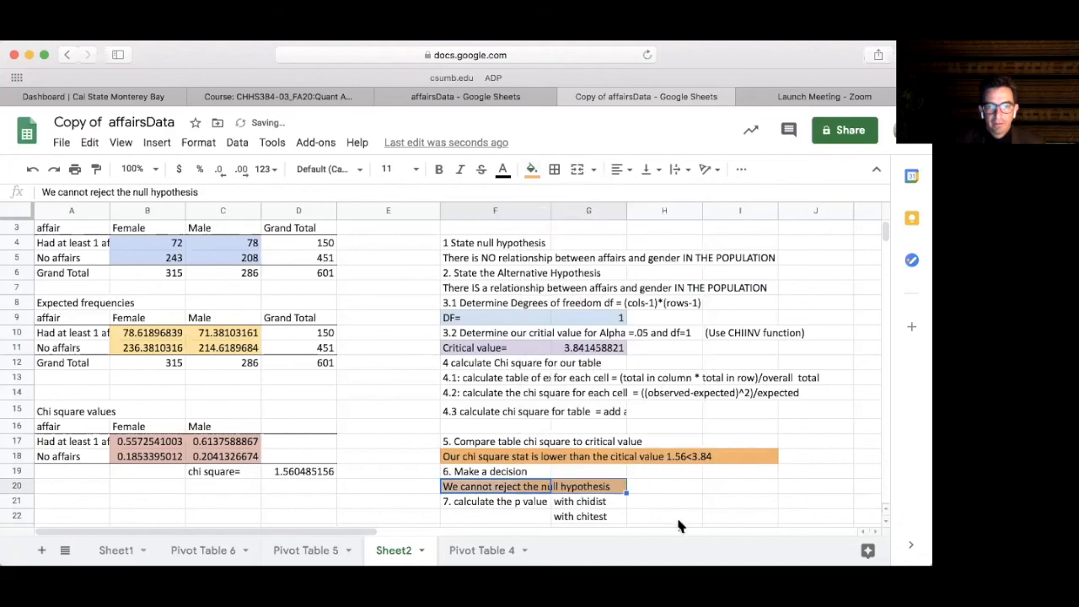
left_click(714, 502)
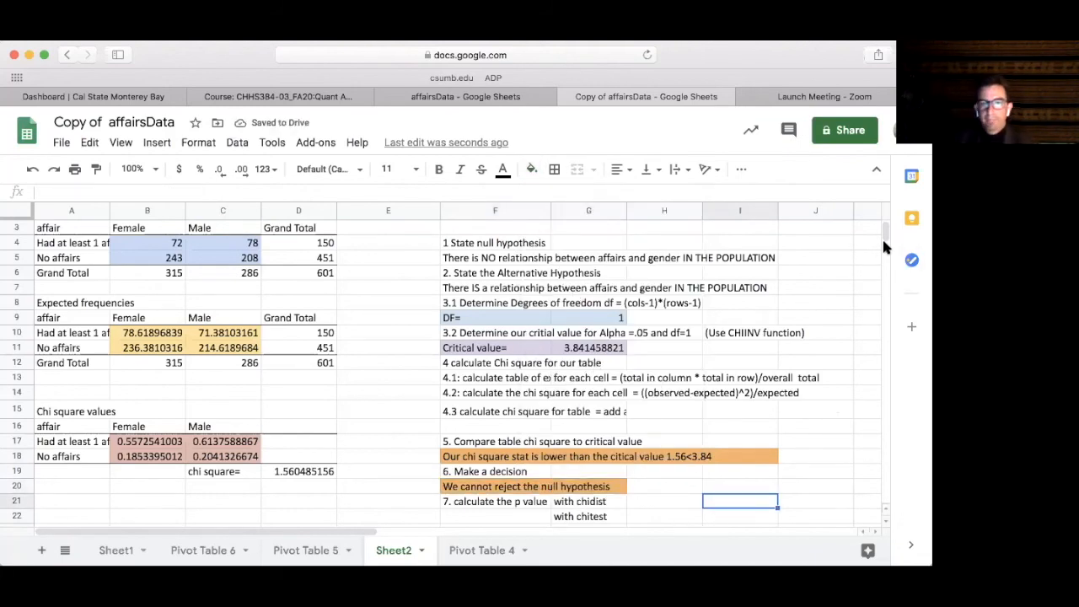
Shift the headings for steps 7 to 9 and the chidist/chitest labels down one row, so step 7 starts in F22.
scroll(883, 240, "down", 1)
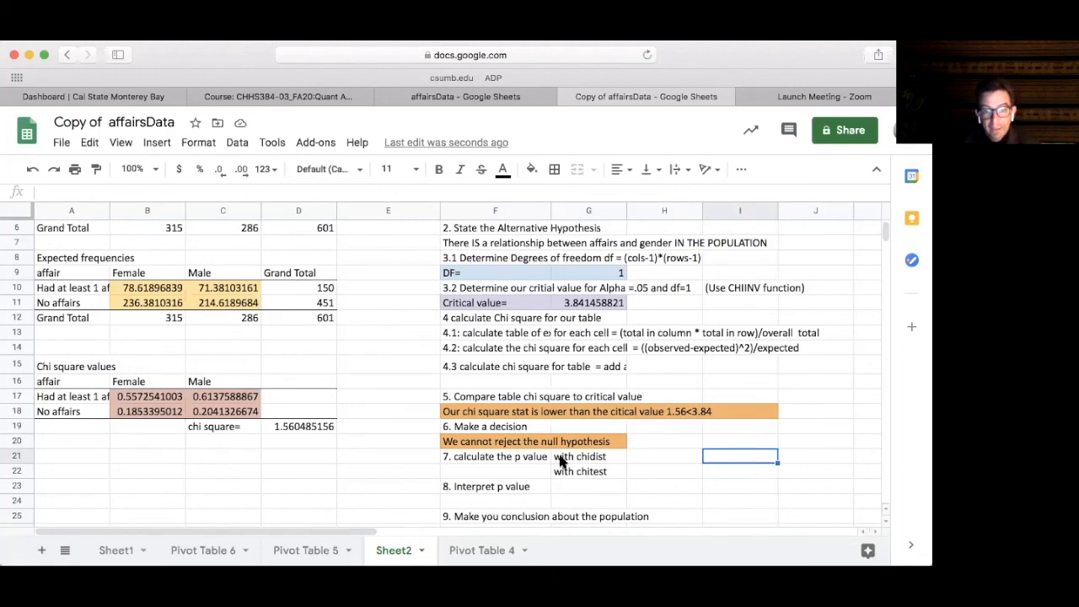
left_click_drag(526, 460, 576, 477)
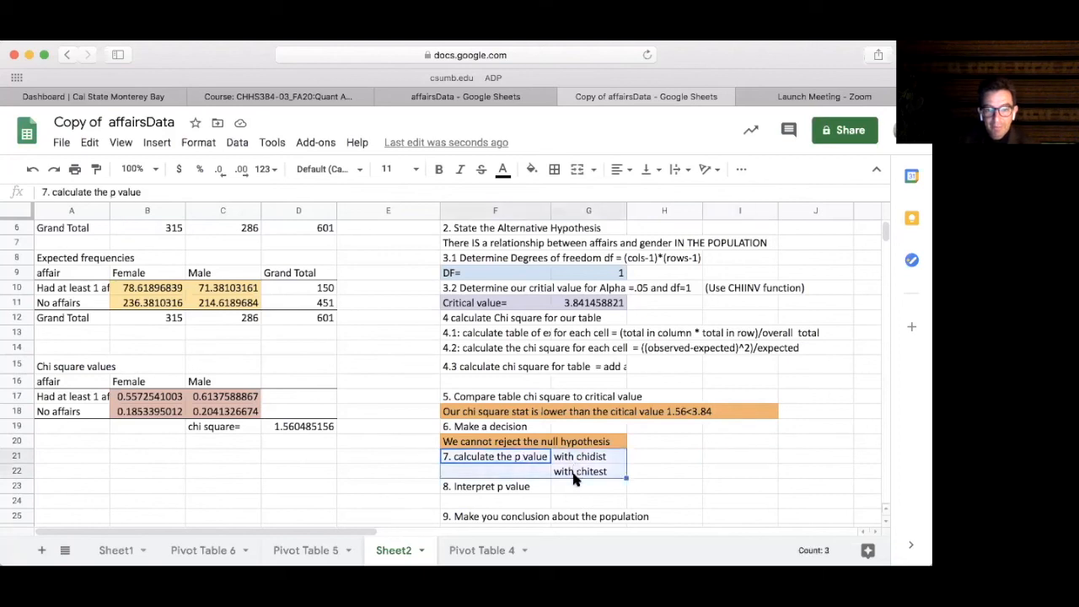
left_click_drag(493, 458, 608, 508)
left_click(595, 441)
Calculate the p value in H22 beside "with chidist" with the formula =chidist(1.65048,1).
left_click(650, 441)
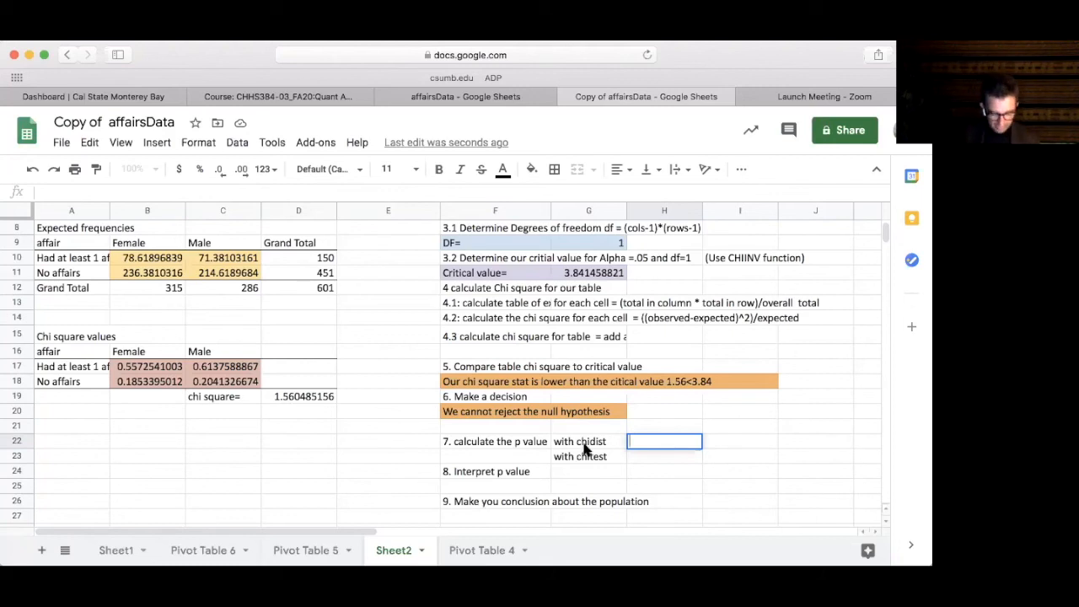
type("=")
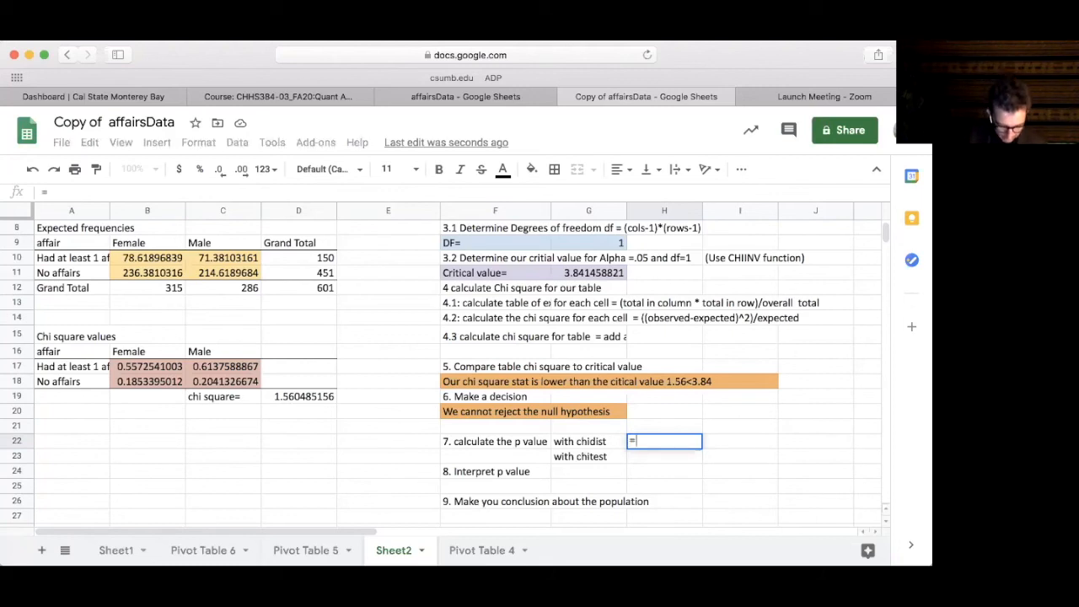
type("chidist")
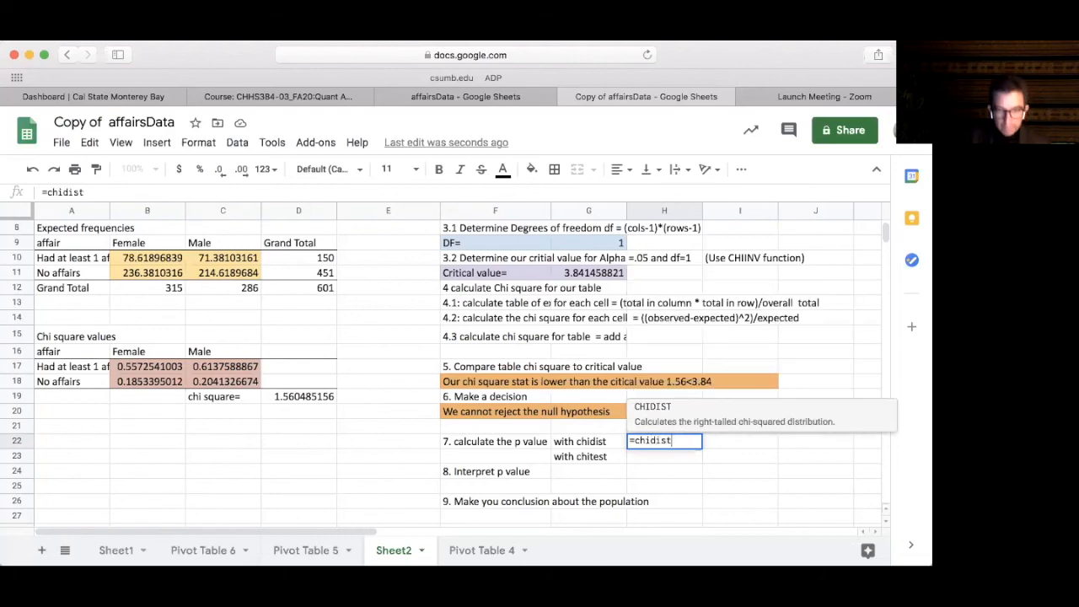
type("(")
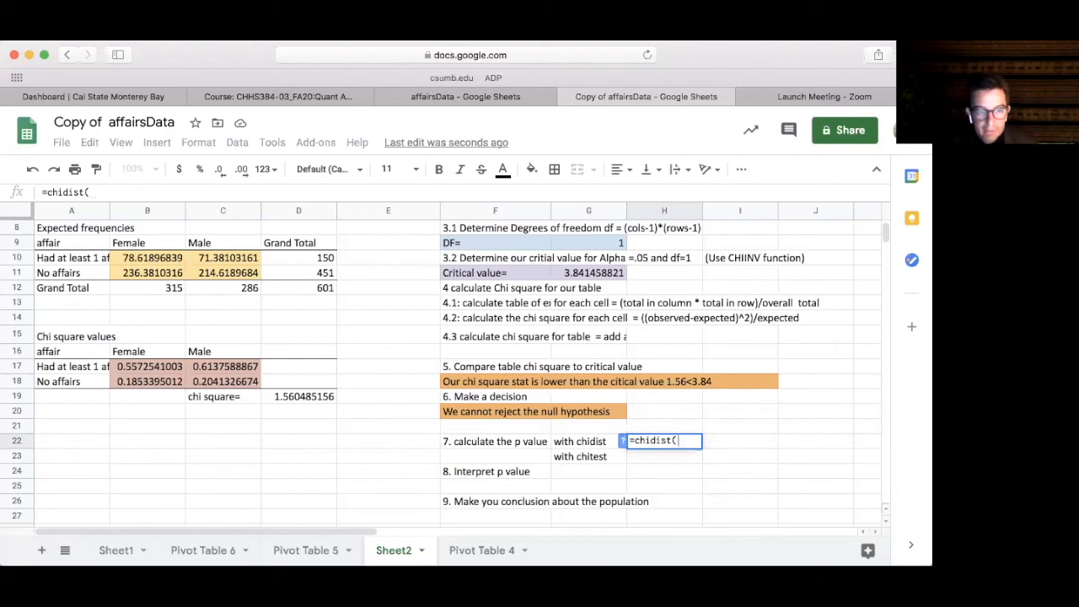
type("1.65")
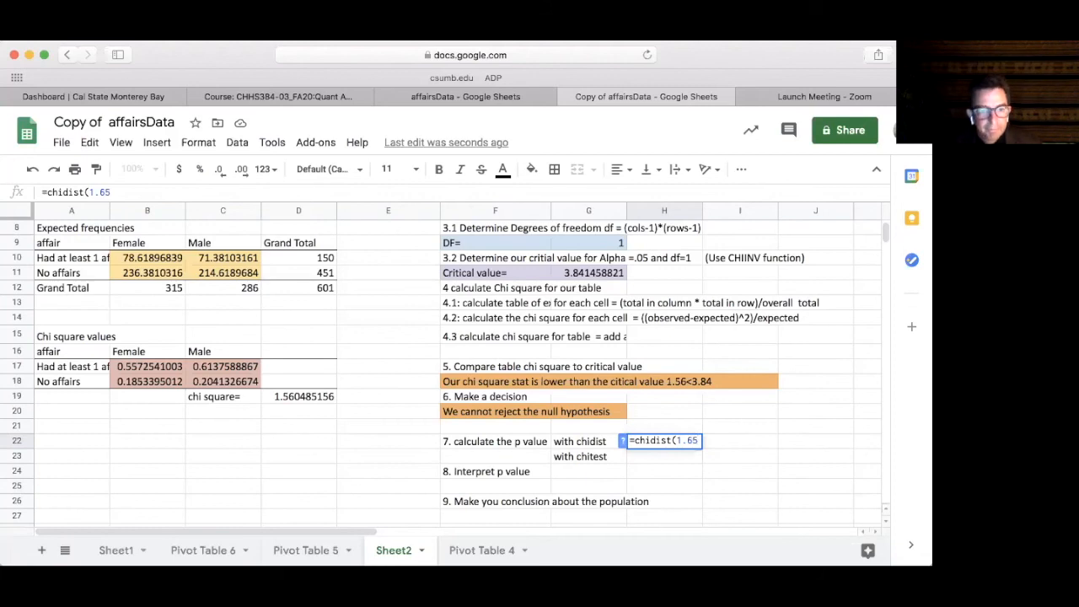
type(".48")
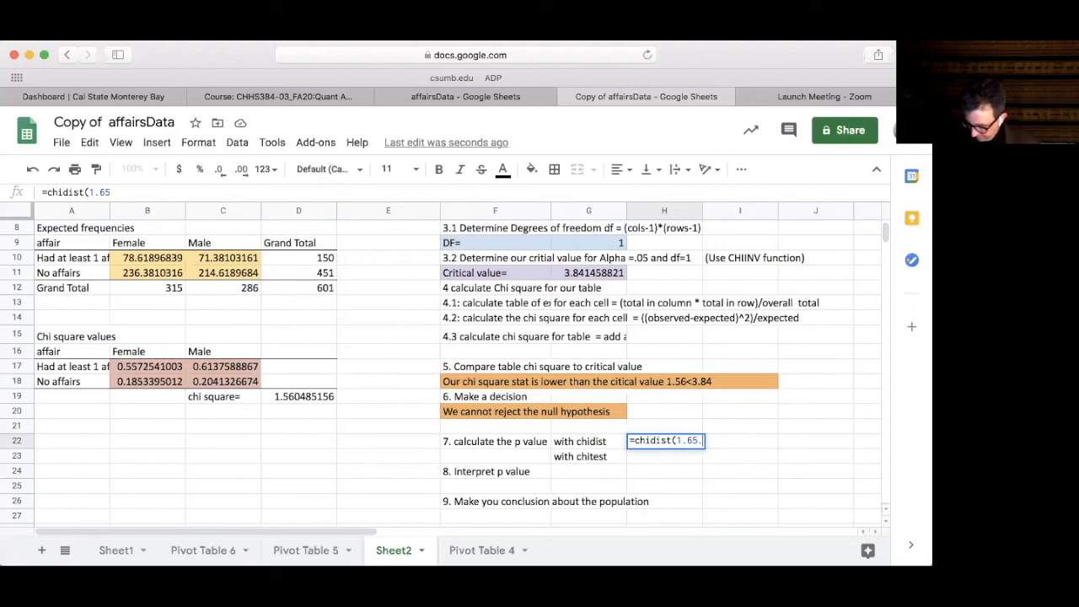
key("BackSpace")
key("BackSpace")
key("BackSpace")
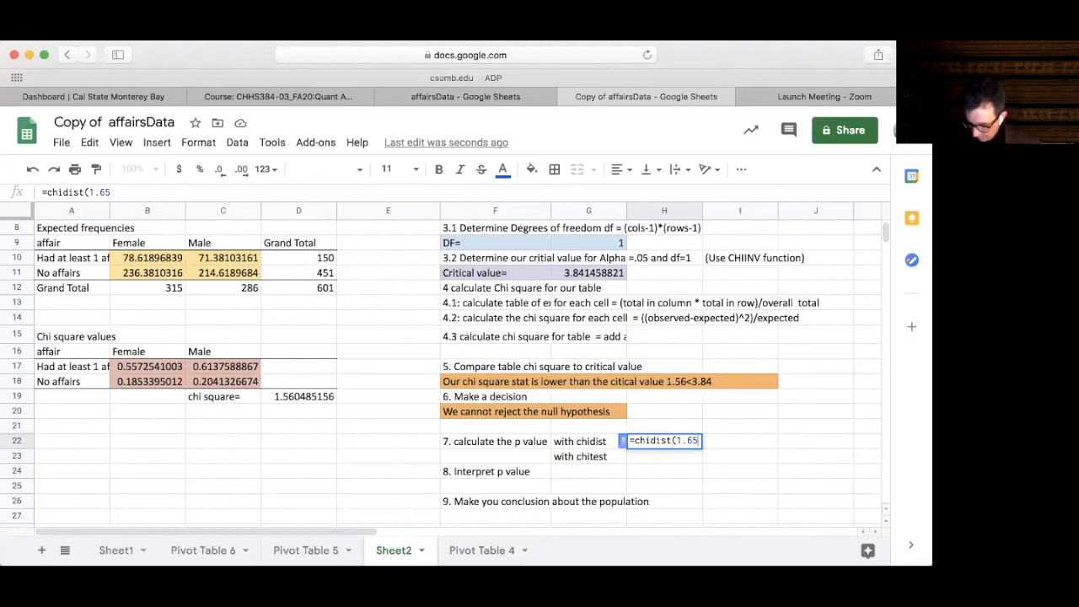
type("048")
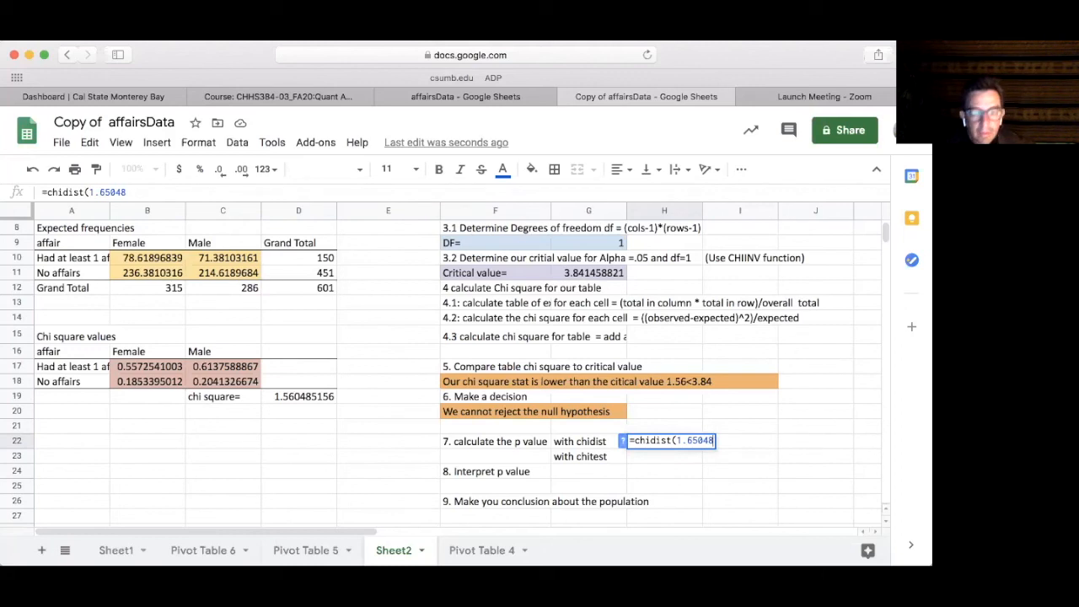
type(",")
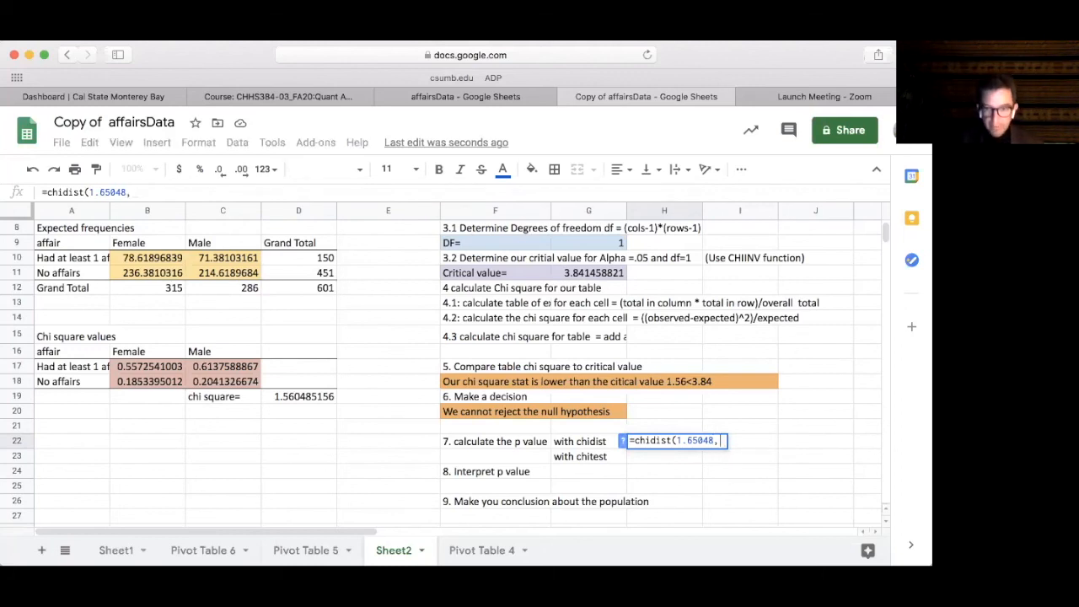
type("1")
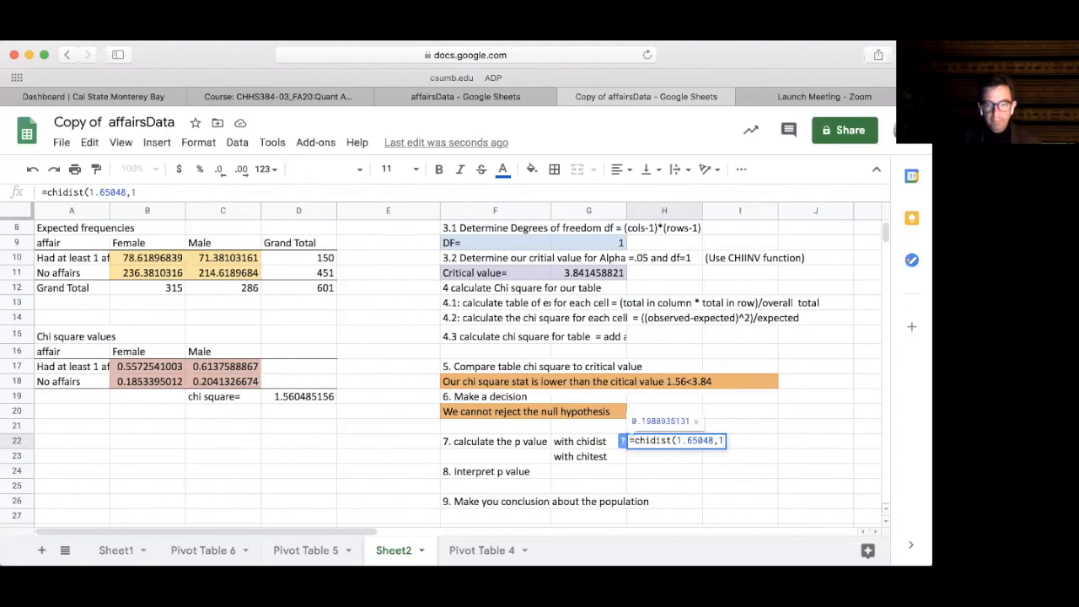
type(")")
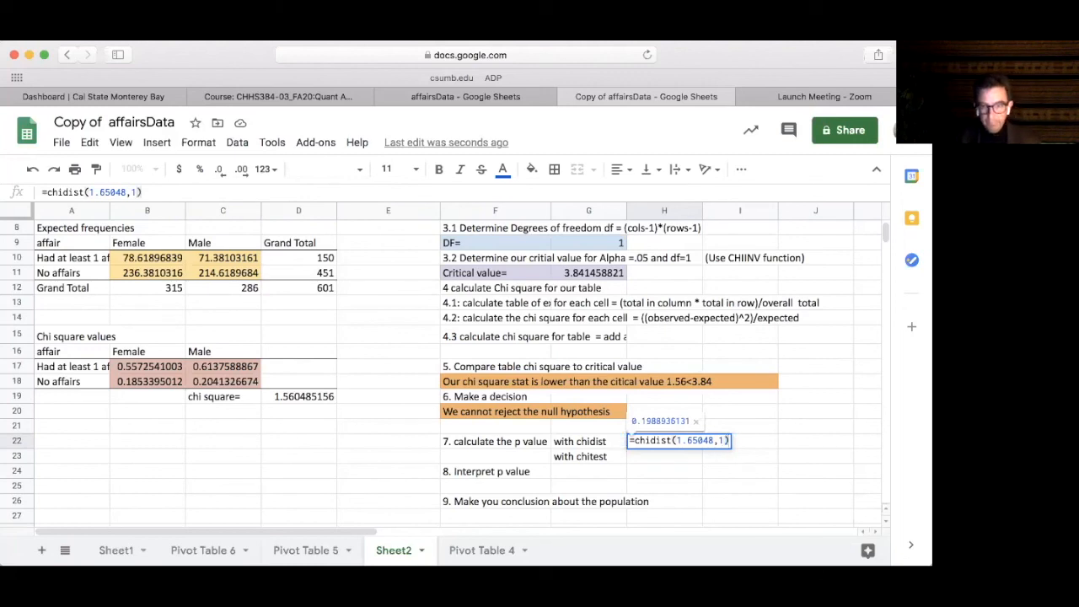
key("Return")
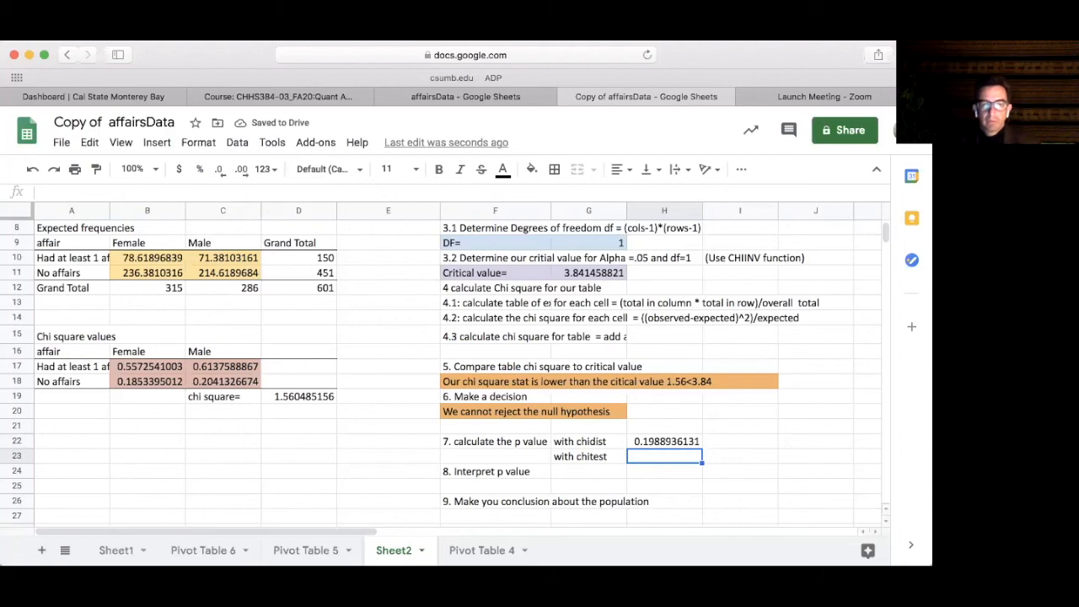
left_click(657, 449)
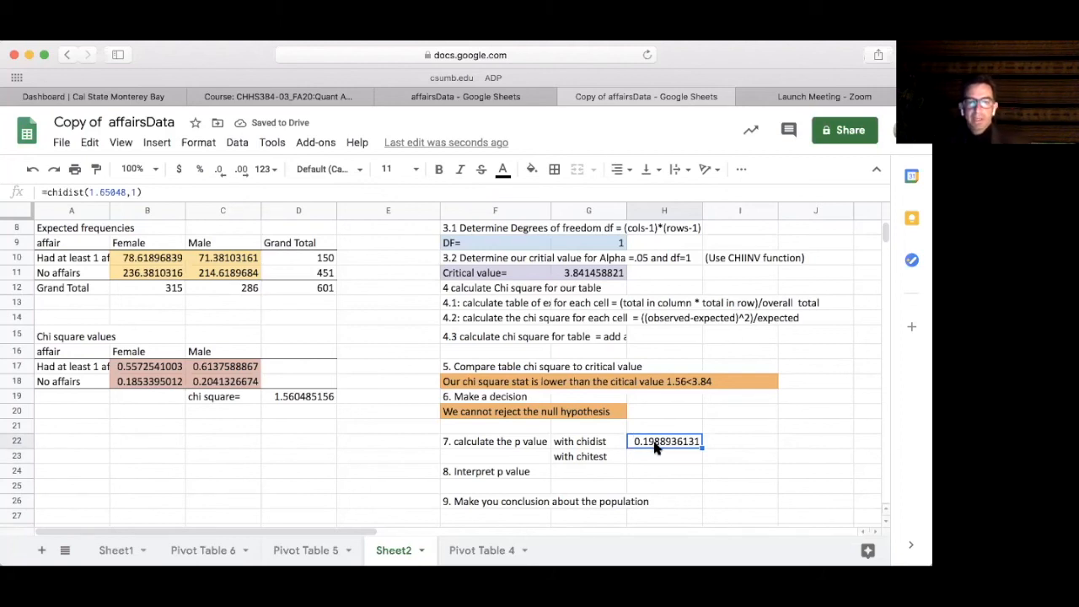
Delete the "with chitest" label from G23.
left_click(597, 457)
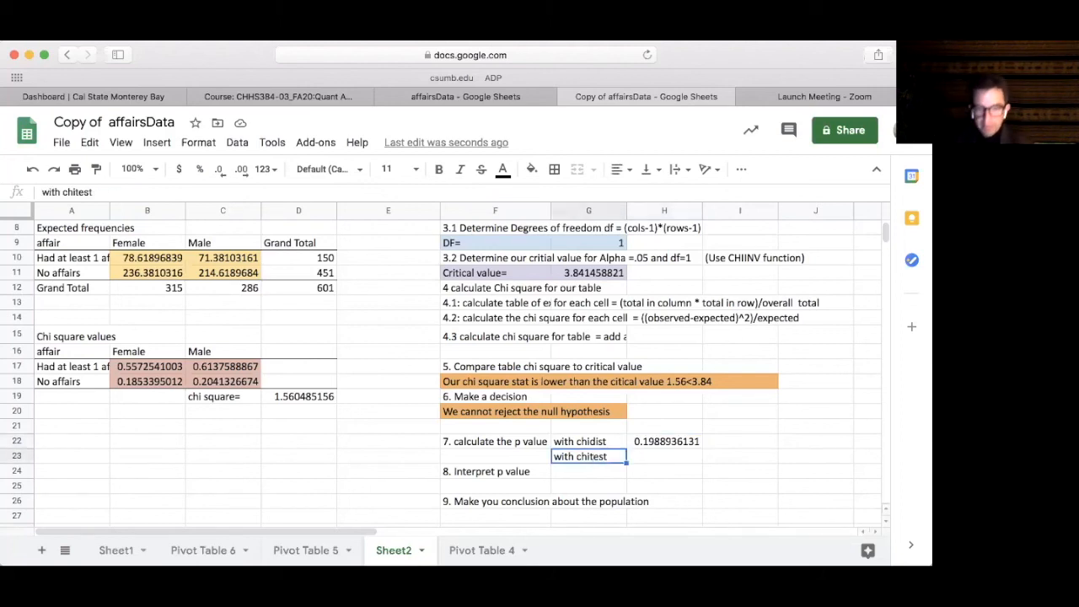
key("BackSpace")
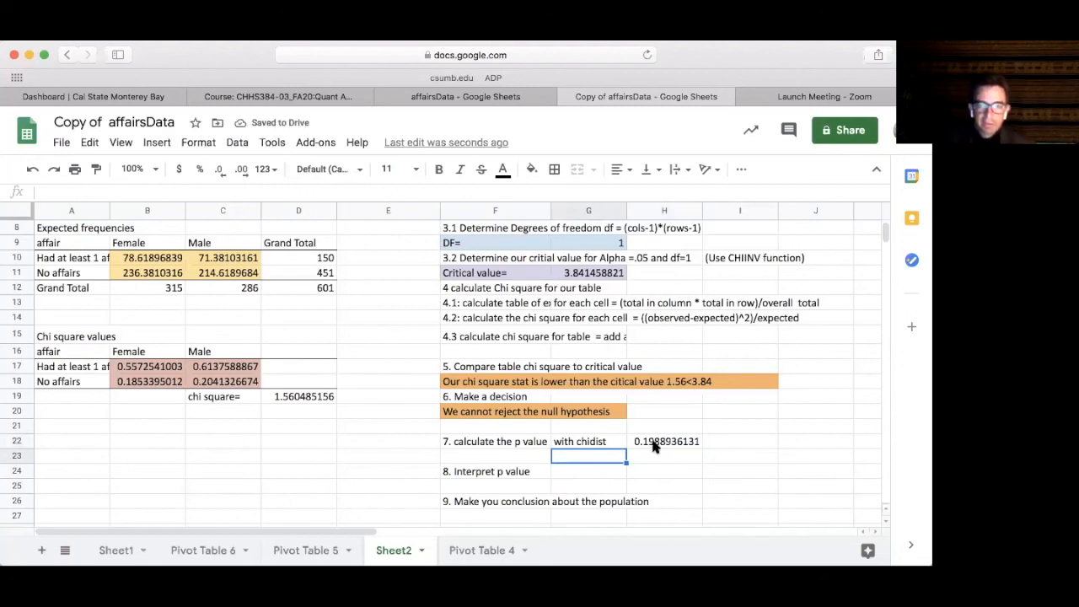
left_click(654, 447)
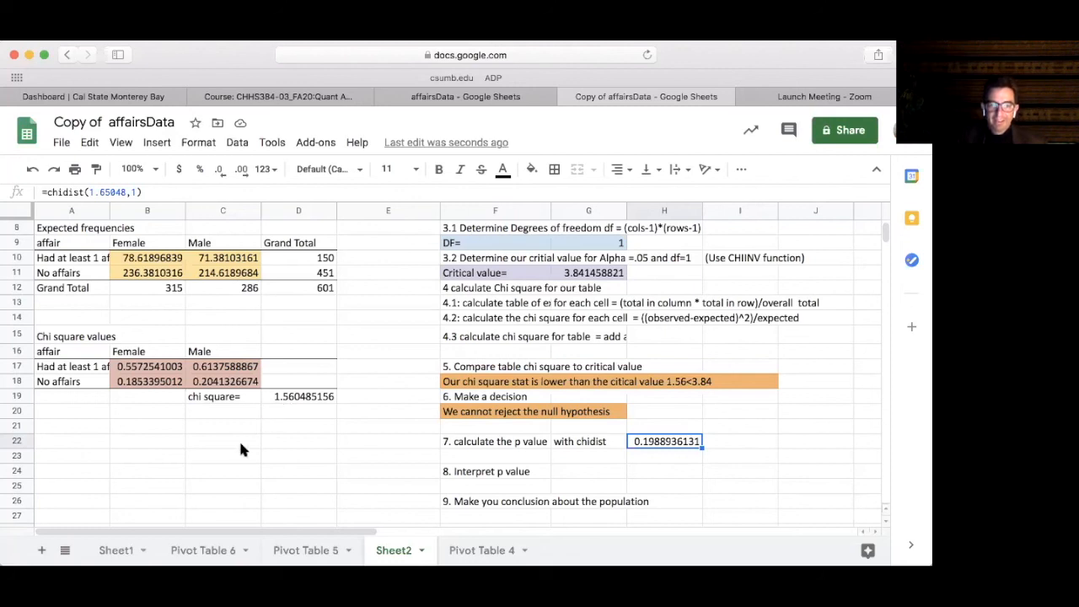
Write the interpretation in G24: "There is 20% chnace that we would get a chi square statistic of 1.56 if the null was true".
left_click(563, 474)
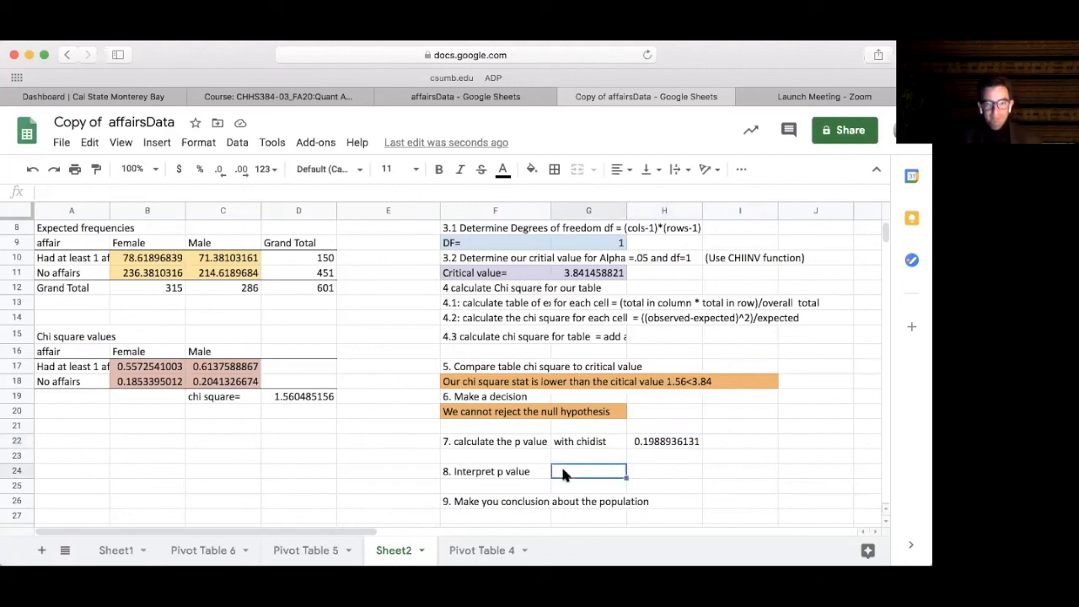
type("T")
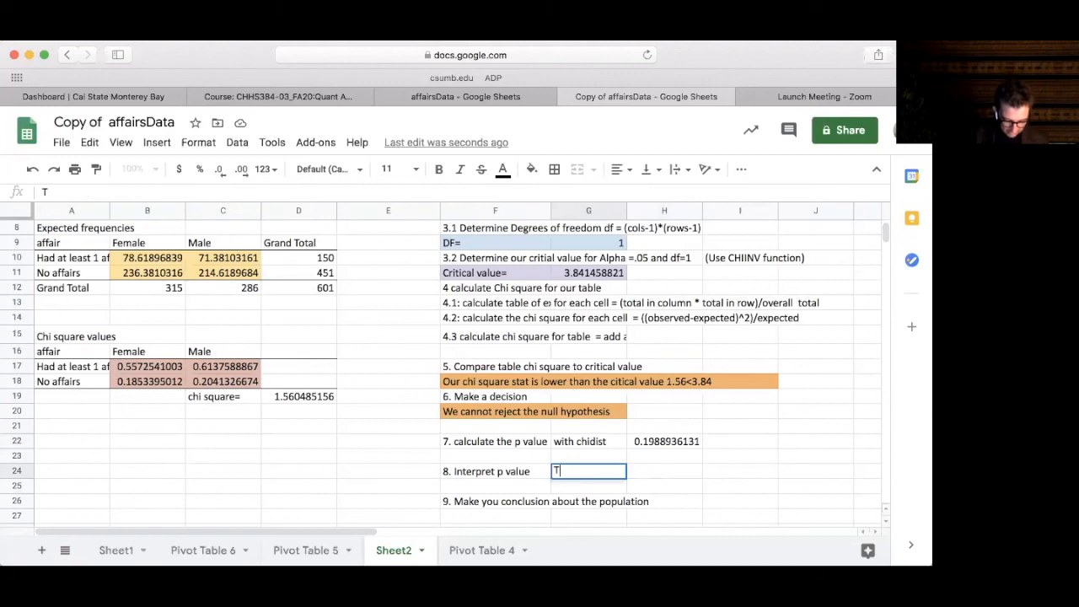
type("here is ")
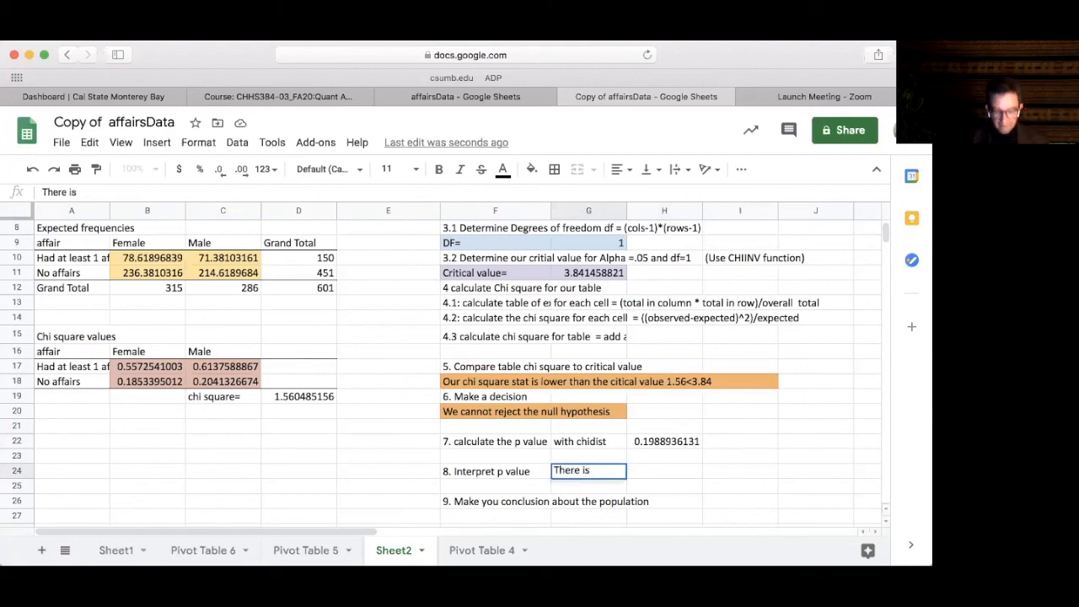
type("20% ")
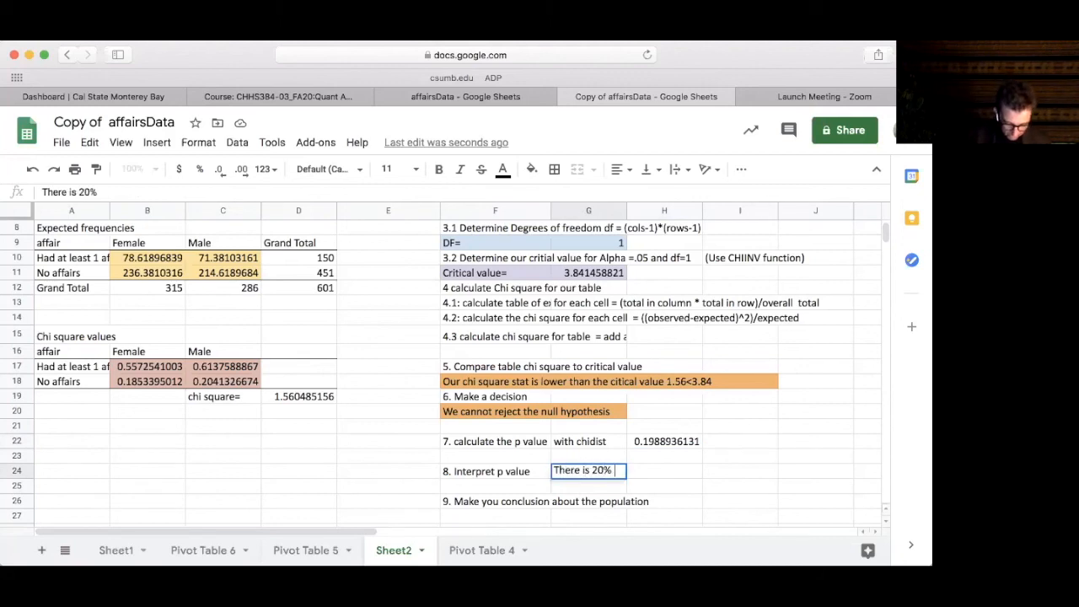
type("chnace that ")
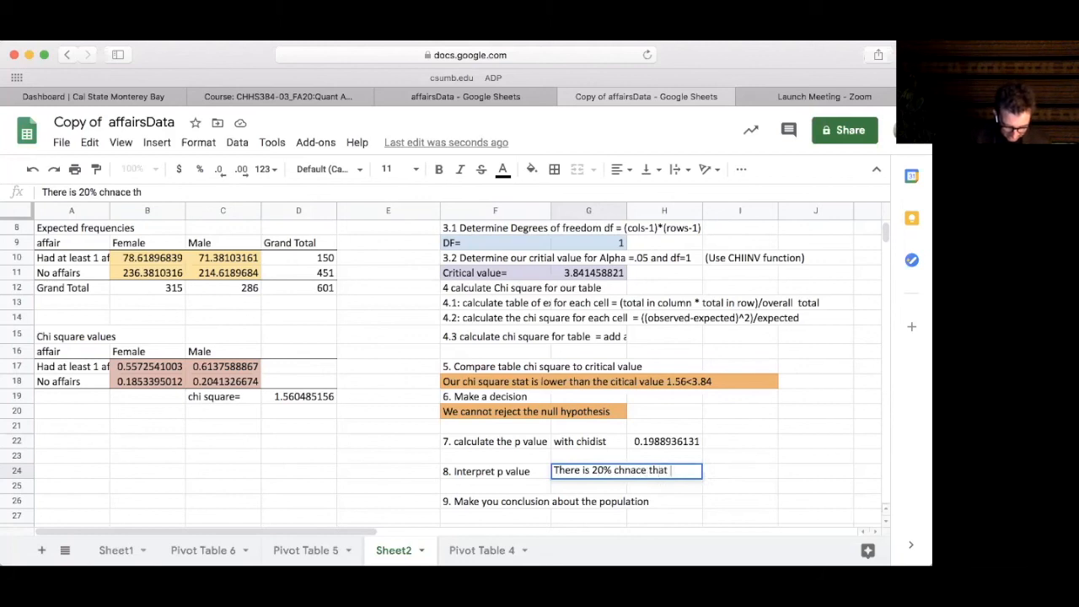
type("we would get")
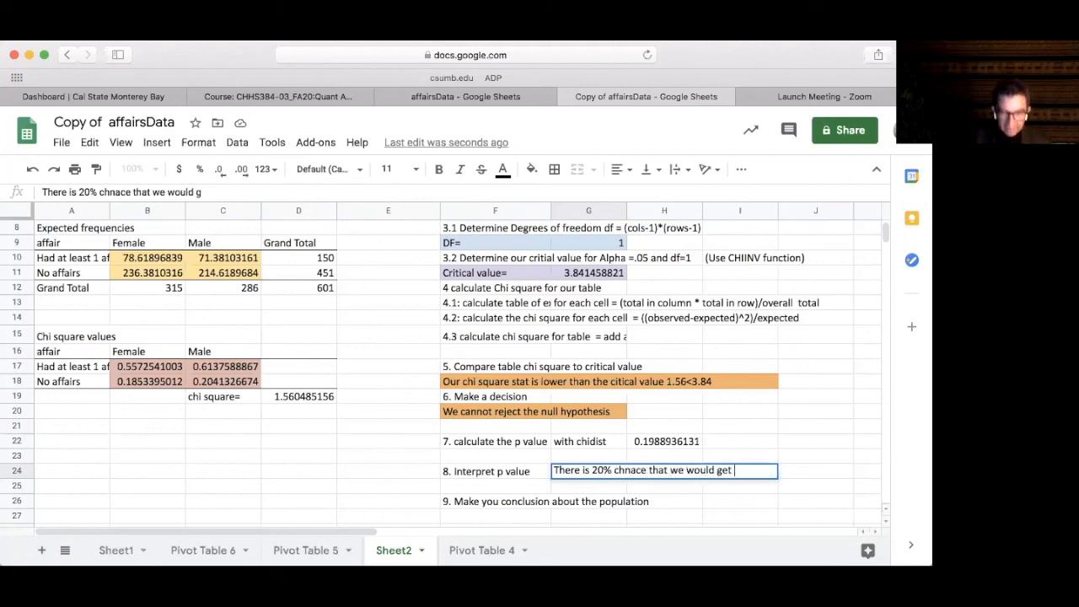
type(" a chi")
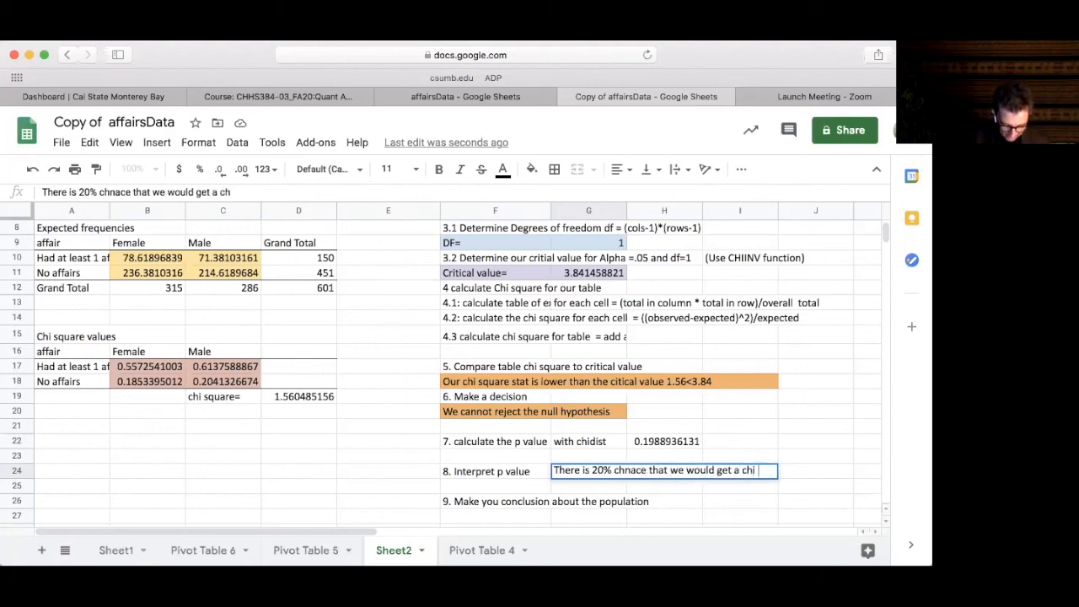
type(" square stat")
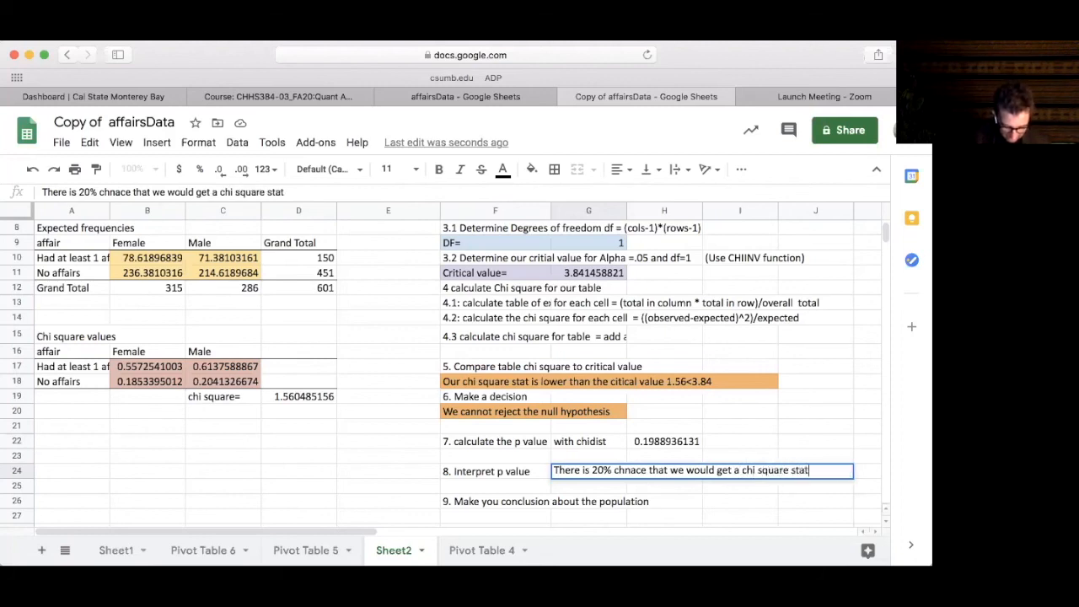
type("istic of ")
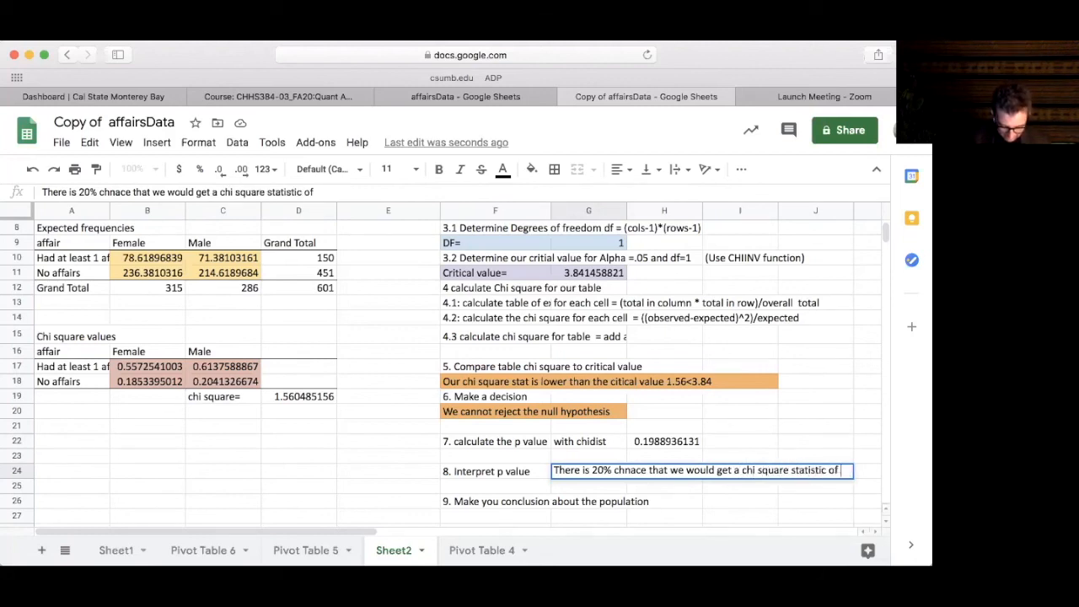
type("1.56")
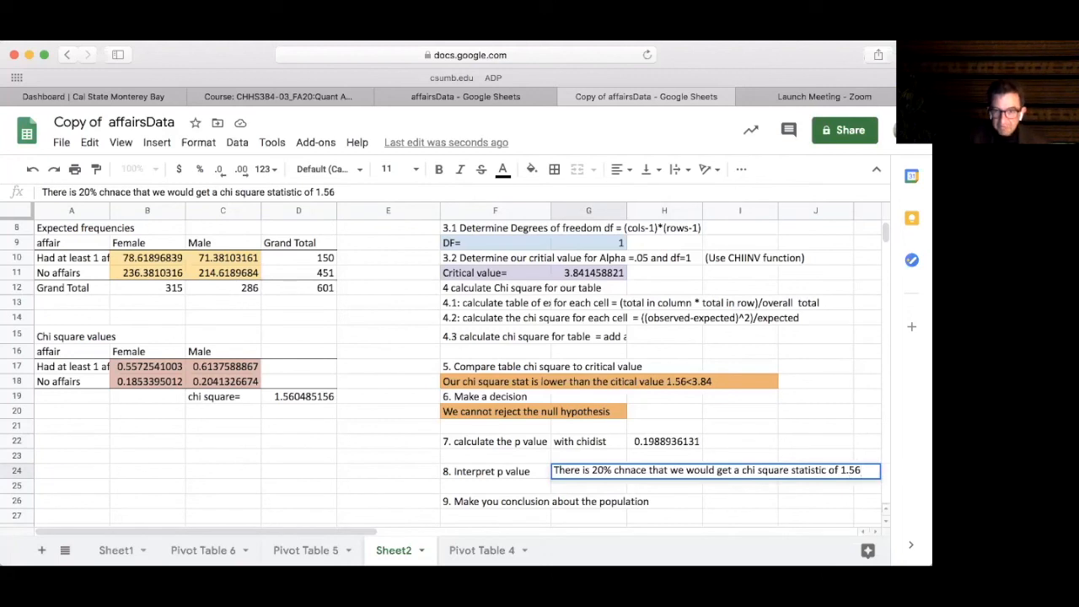
type(" if ")
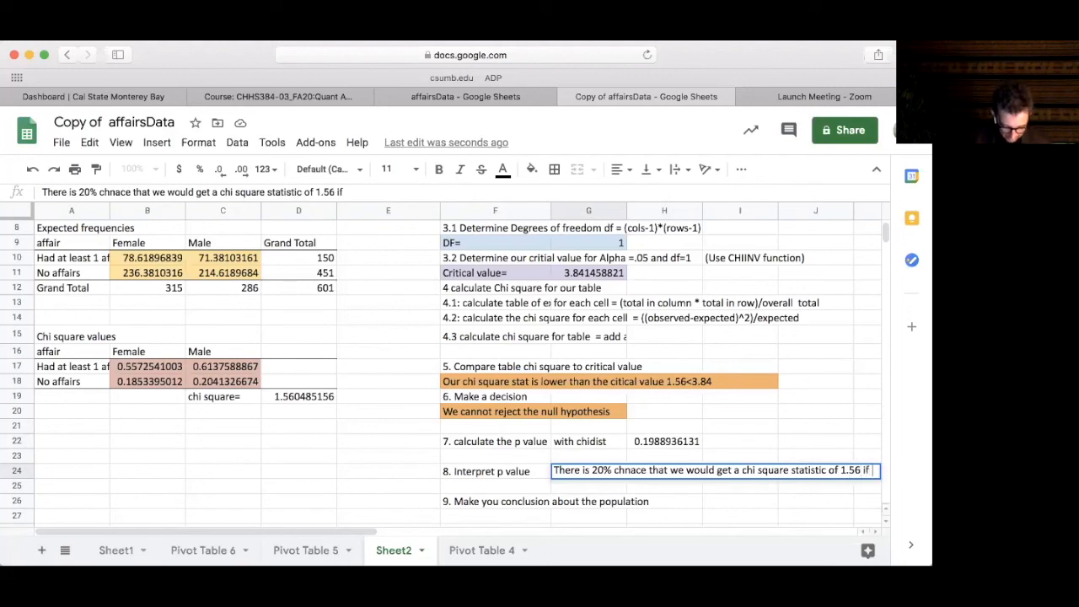
type("the nullwas true")
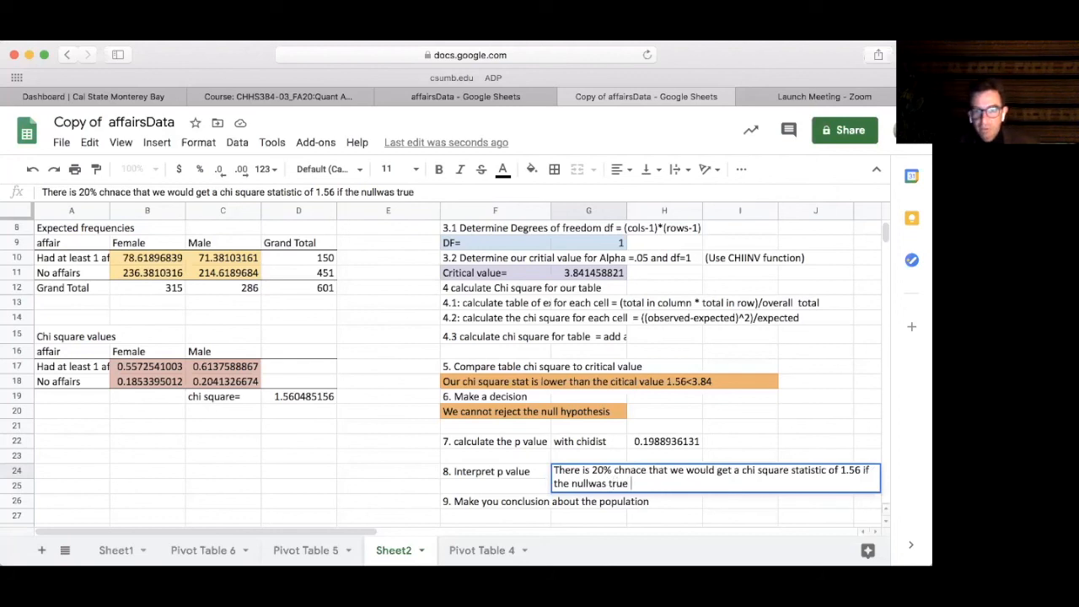
left_click(589, 483)
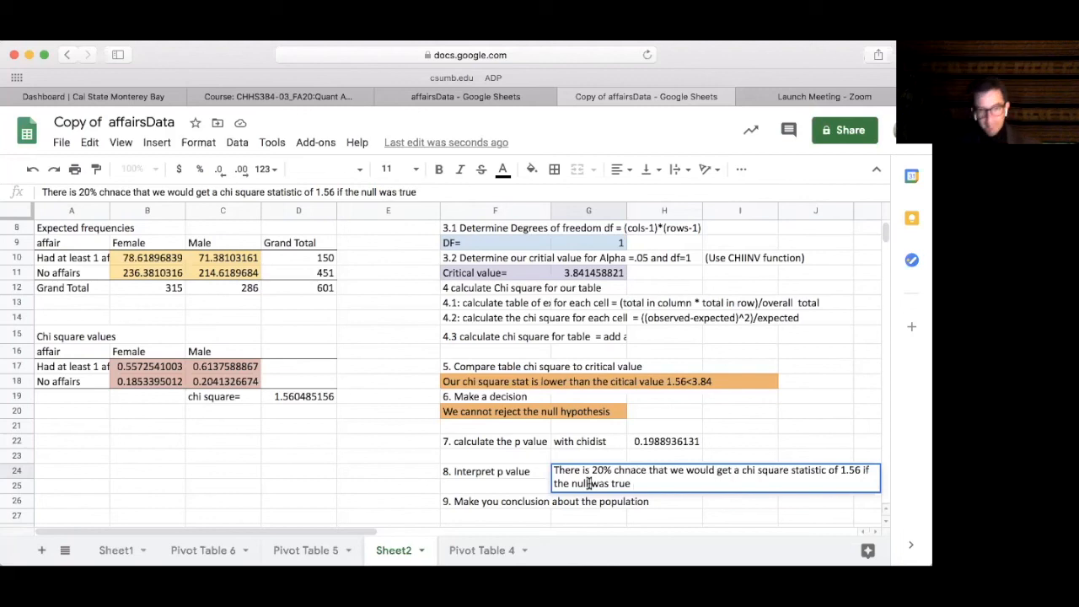
key("Return")
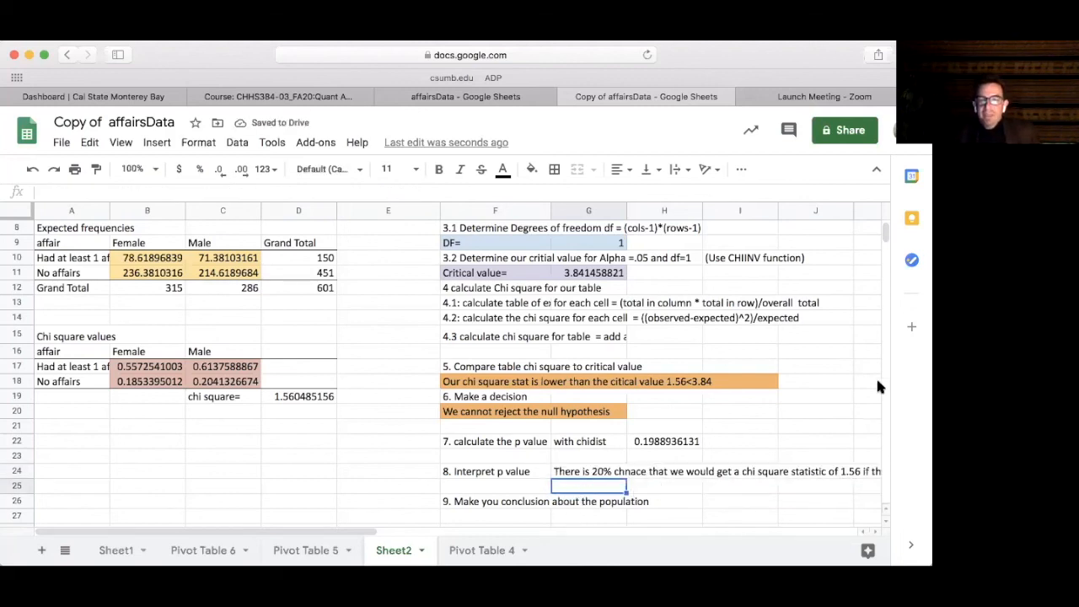
Write the step 9 conclusion in F27: "We have no evidence that gender and afairs are related in the population".
left_click_drag(885, 229, 885, 238)
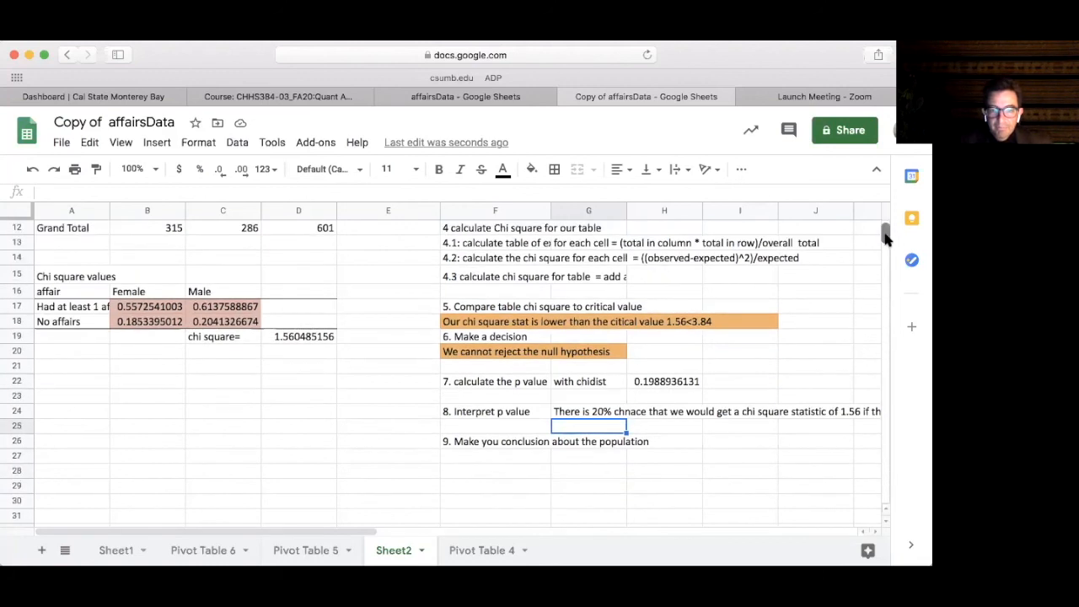
left_click(491, 456)
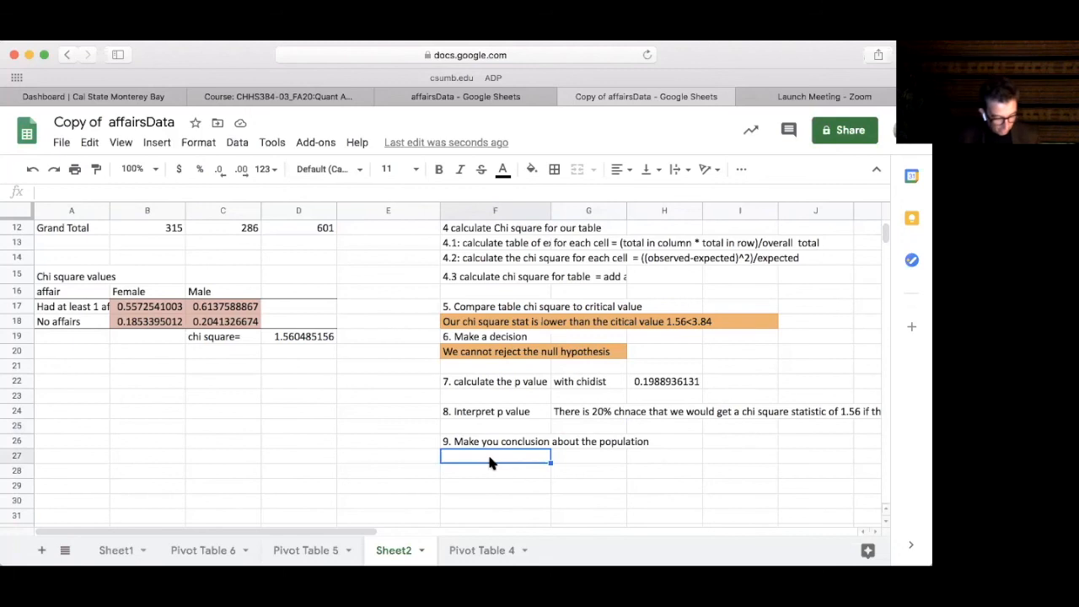
type("We ")
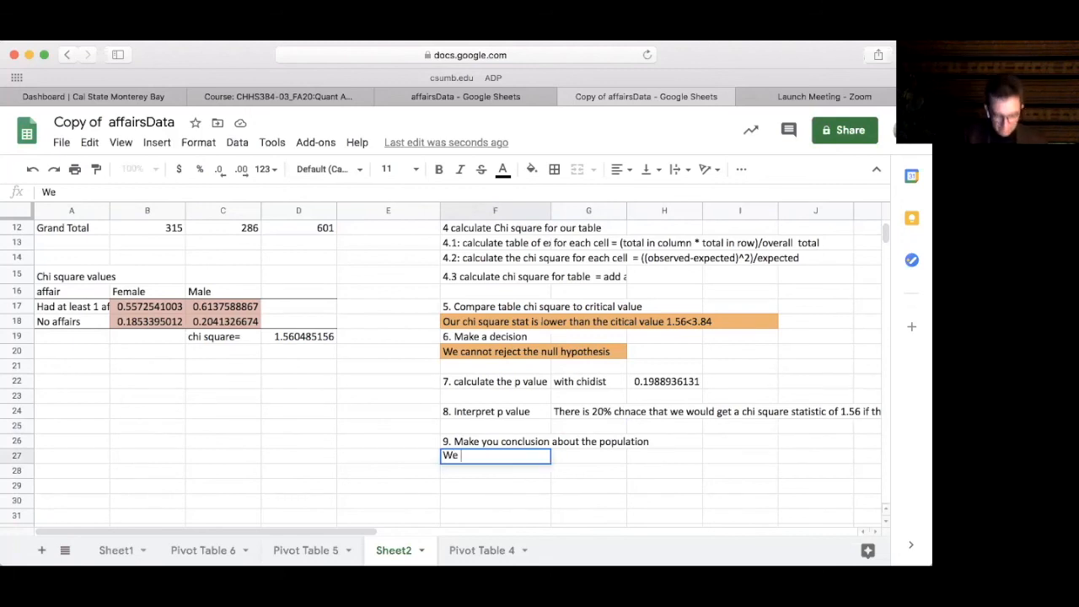
type("have no eviodence that")
left_click(517, 456)
key("BackSpace")
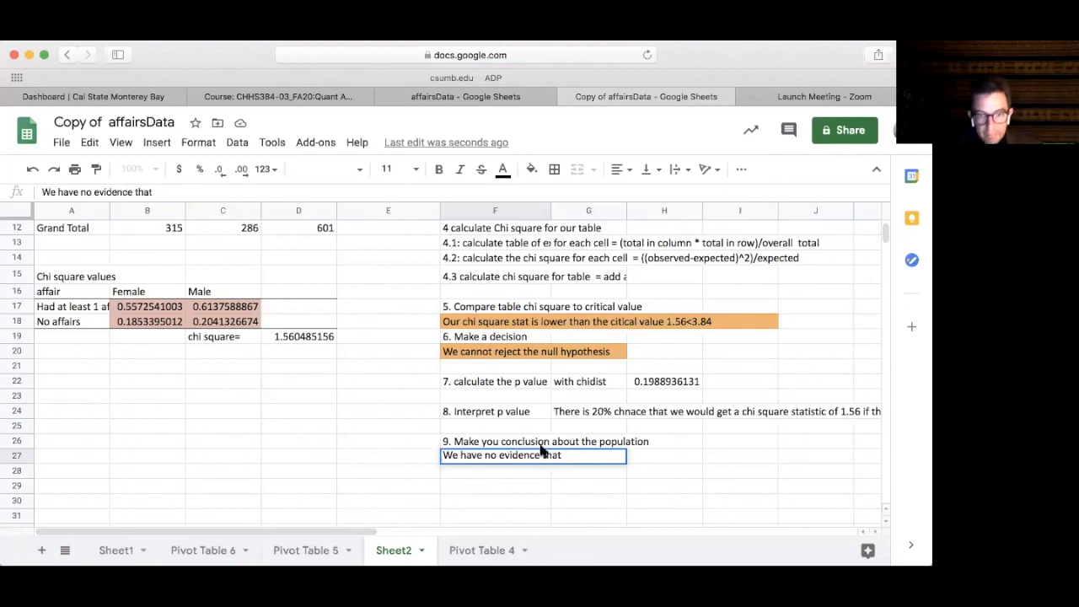
left_click(569, 454)
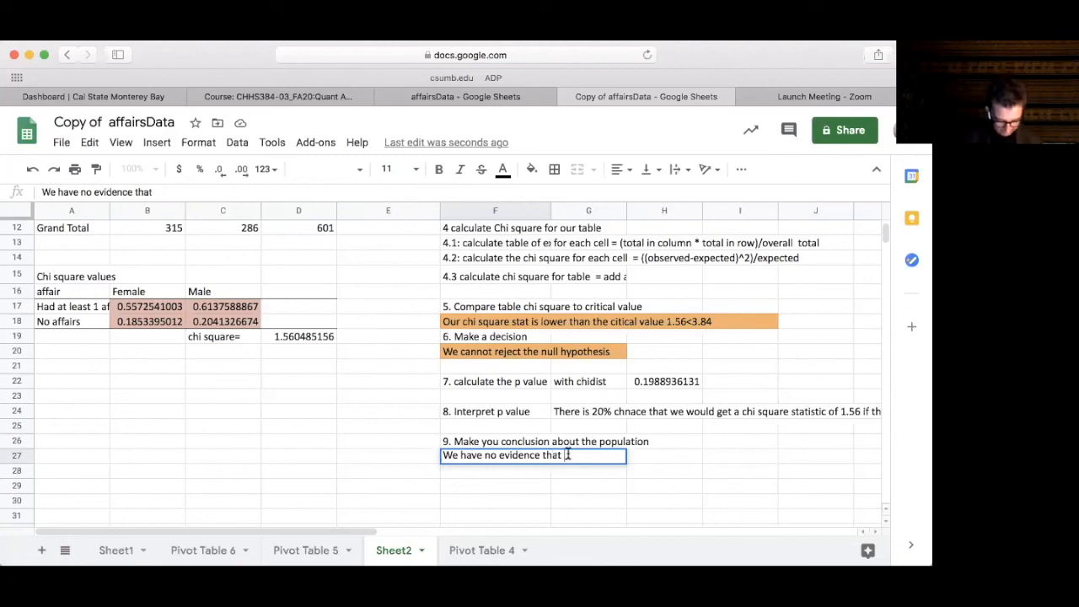
type("gender and afairs are related in the po")
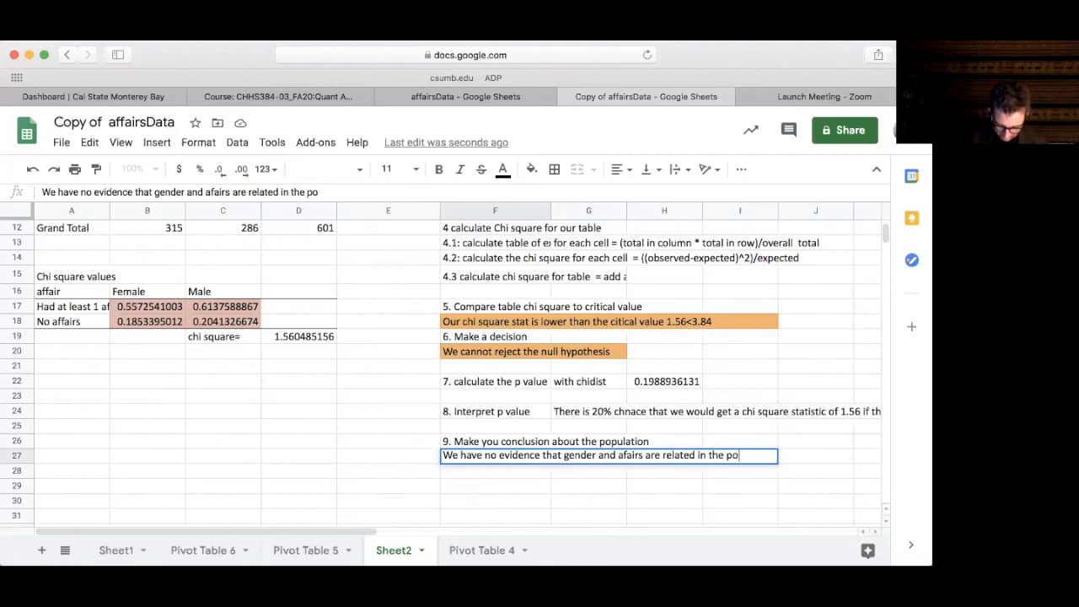
type("pulation")
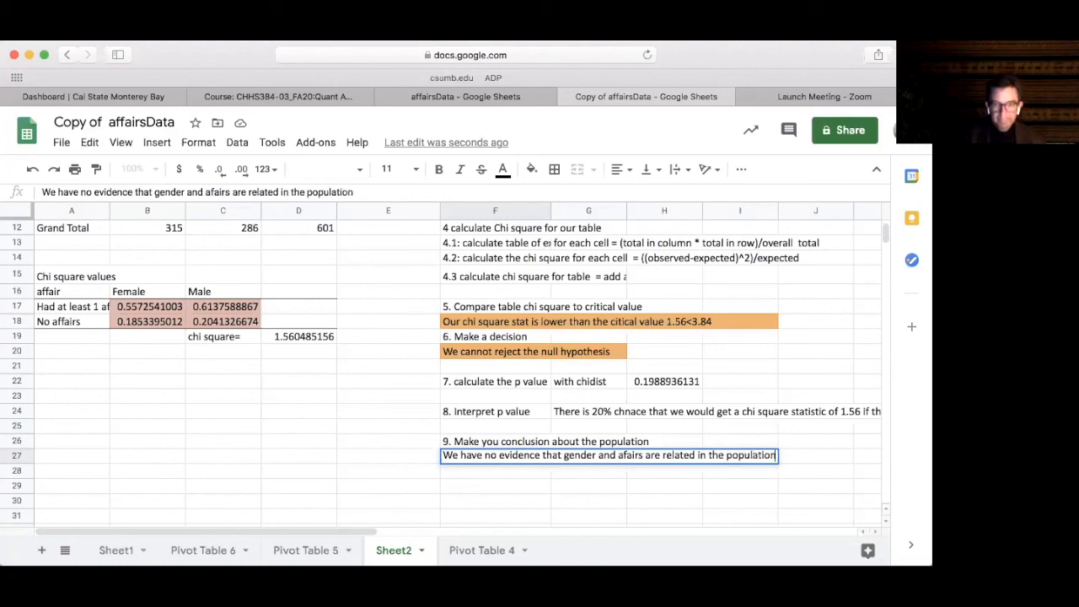
key("Return")
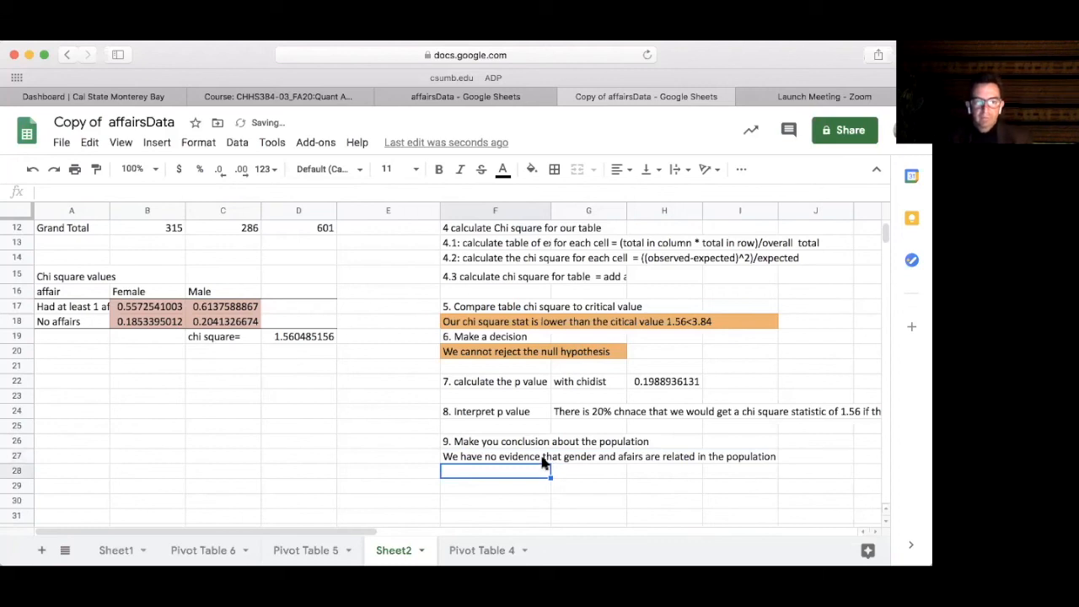
Fill the conclusion cells F27 to I27 with bright green.
left_click(505, 458)
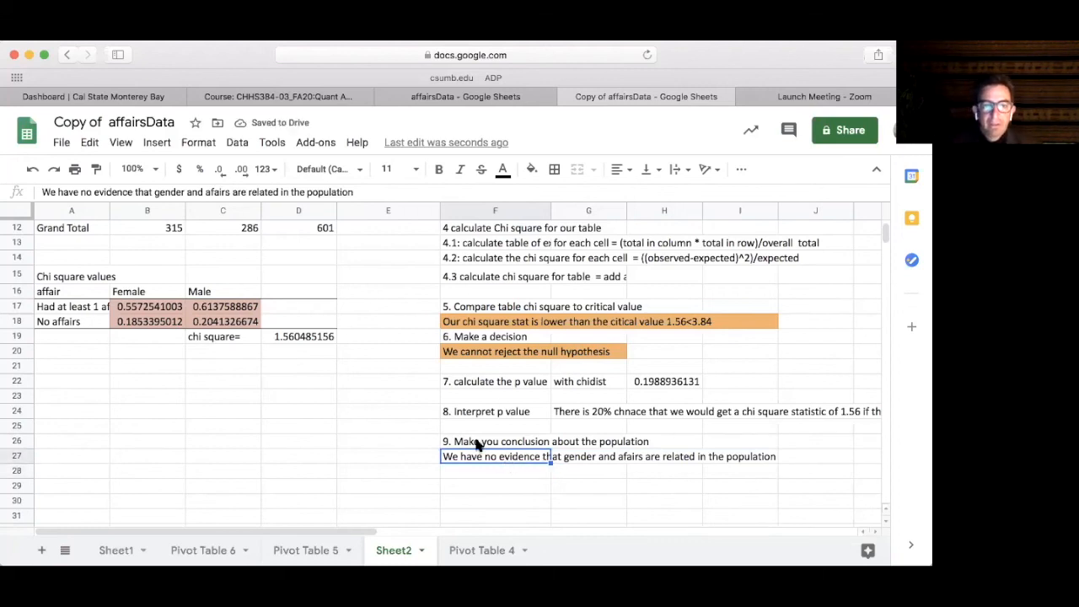
left_click_drag(475, 460, 771, 456)
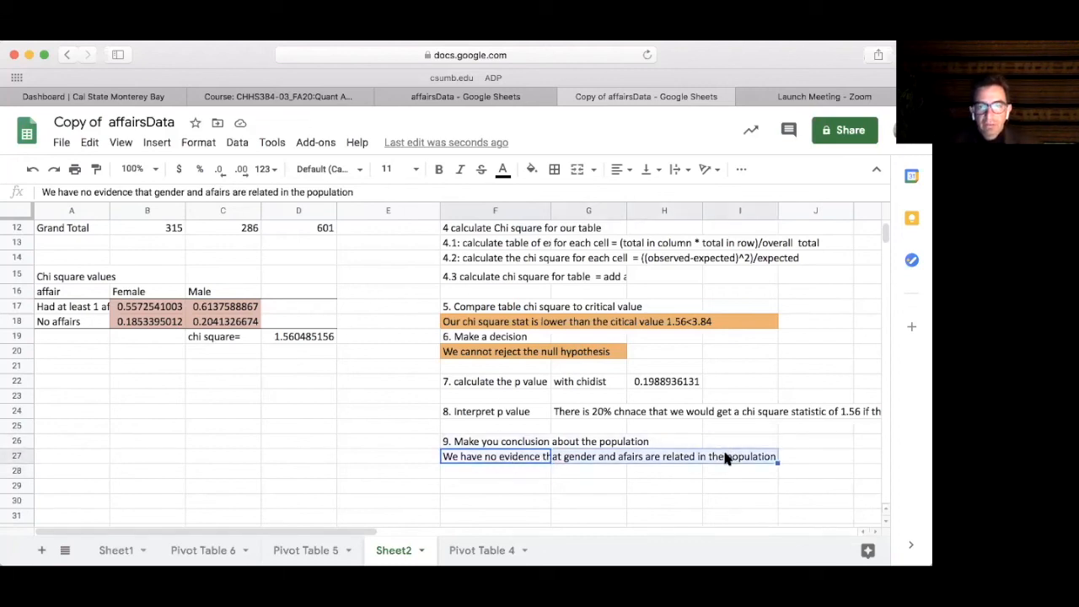
left_click(533, 169)
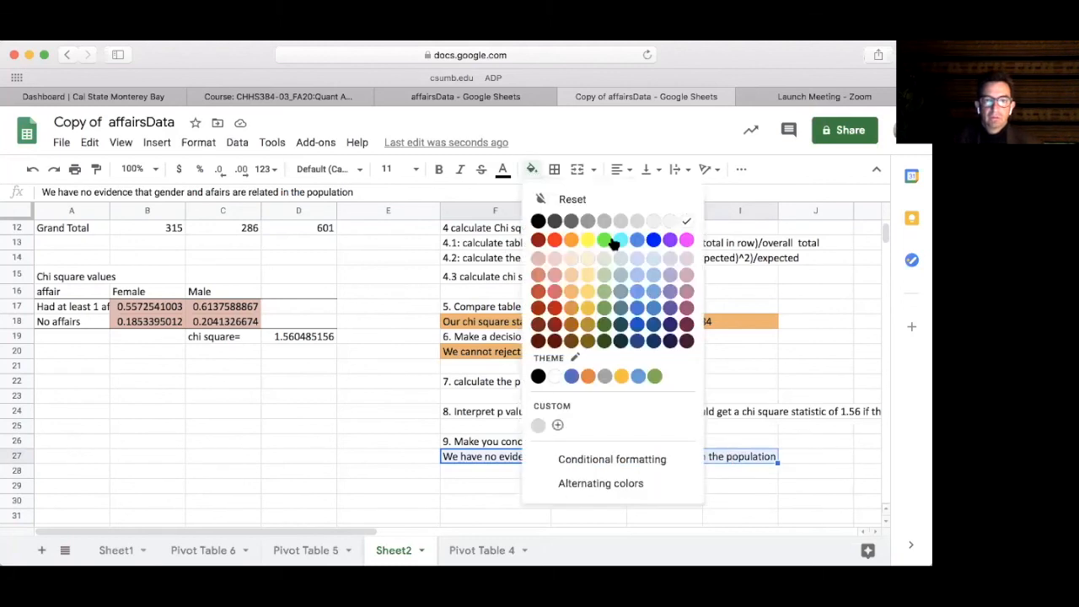
left_click(605, 241)
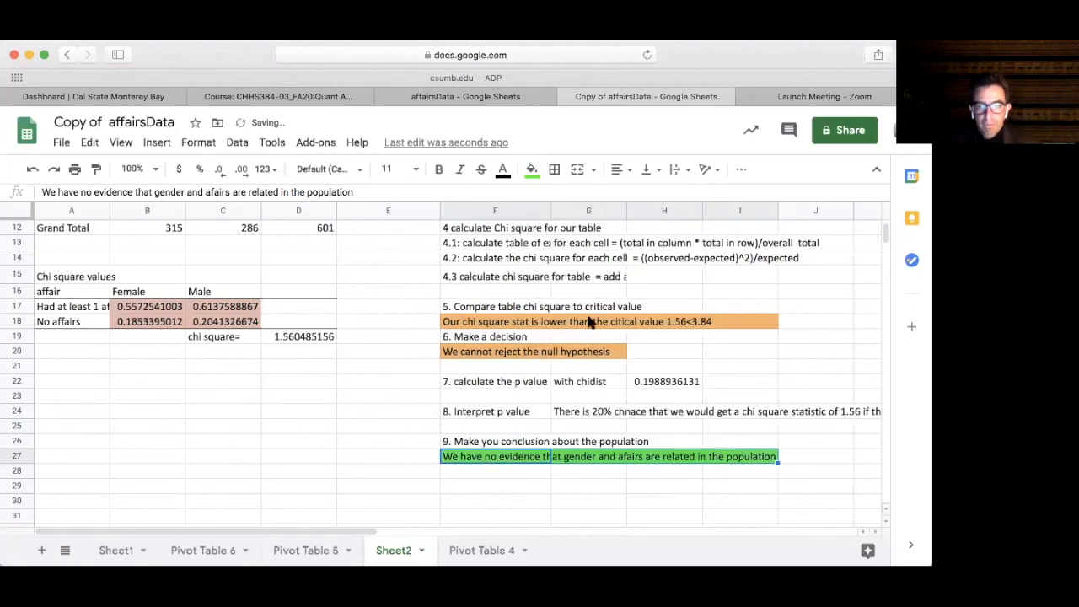
left_click(482, 489)
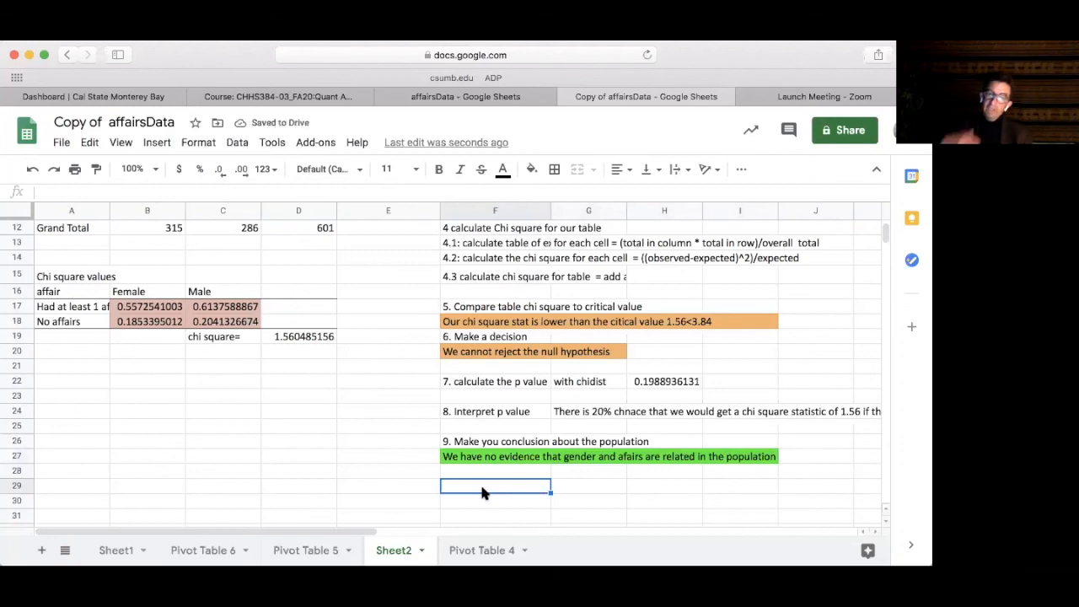